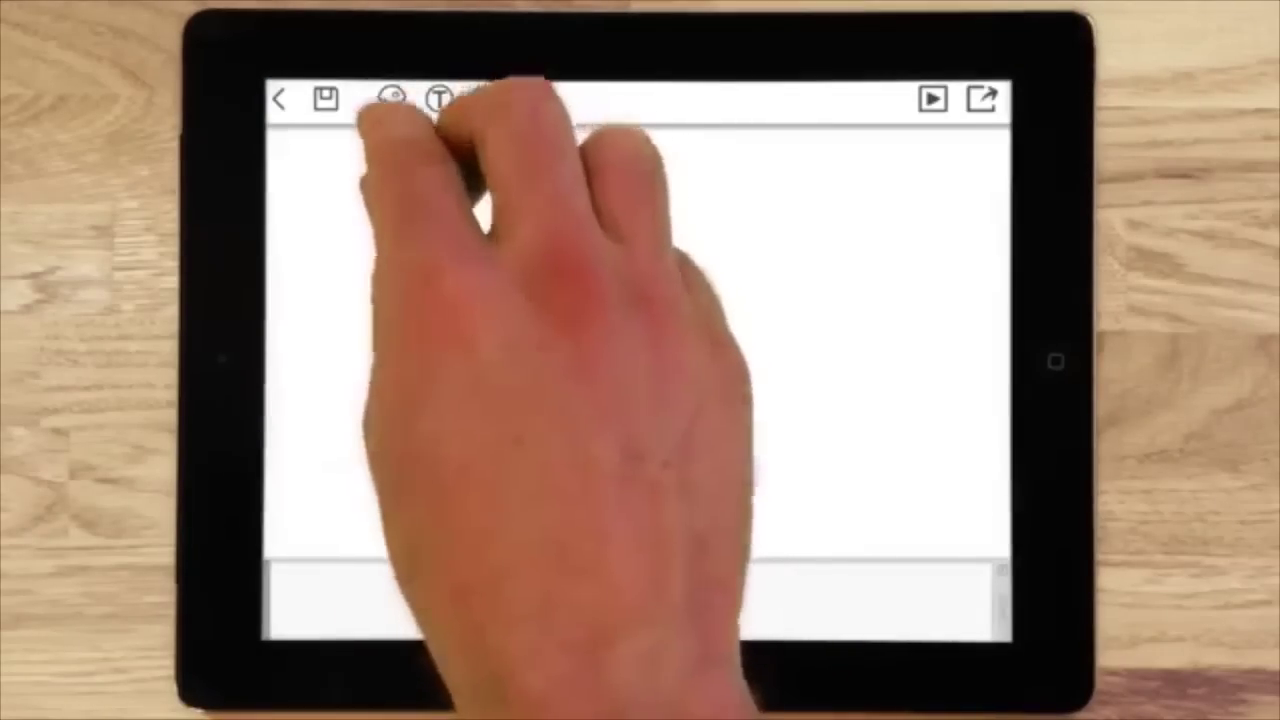
- Place the first library picture on the canvas, enlarge it, and add the text 'create easy animated vid'
left_click(391, 98)
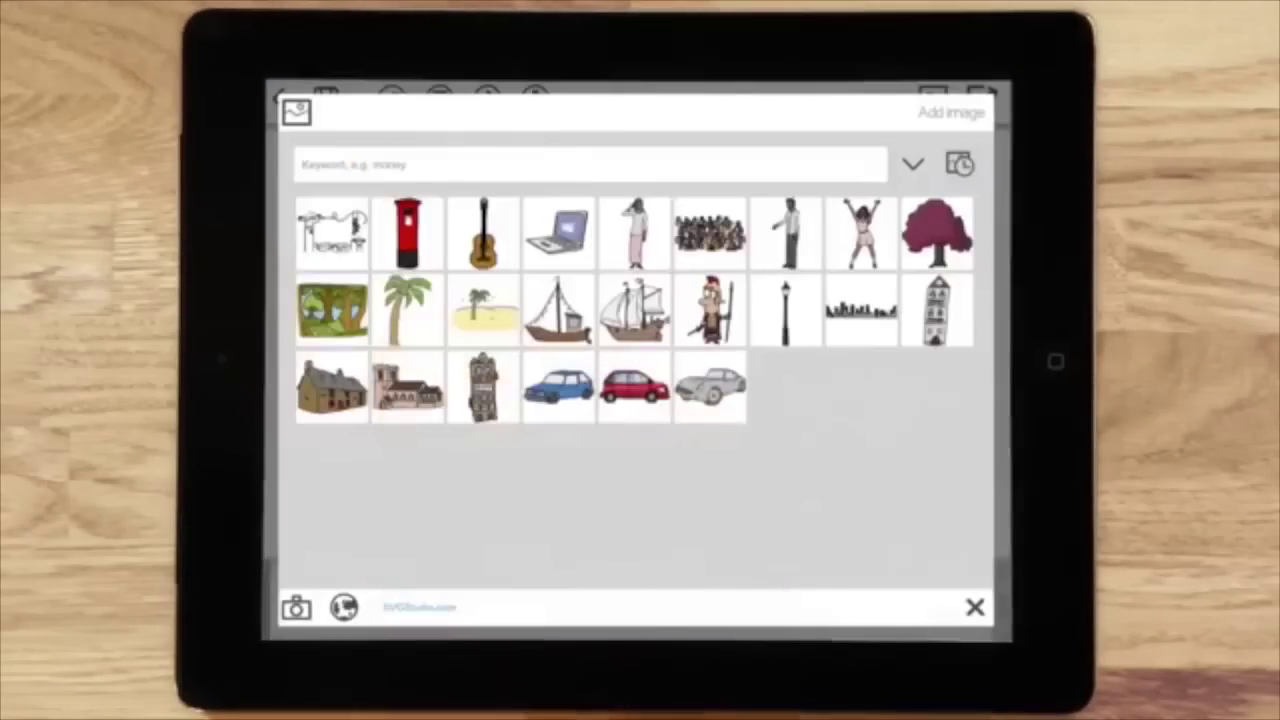
left_click(329, 222)
left_click_drag(700, 300, 850, 200)
left_click(439, 98)
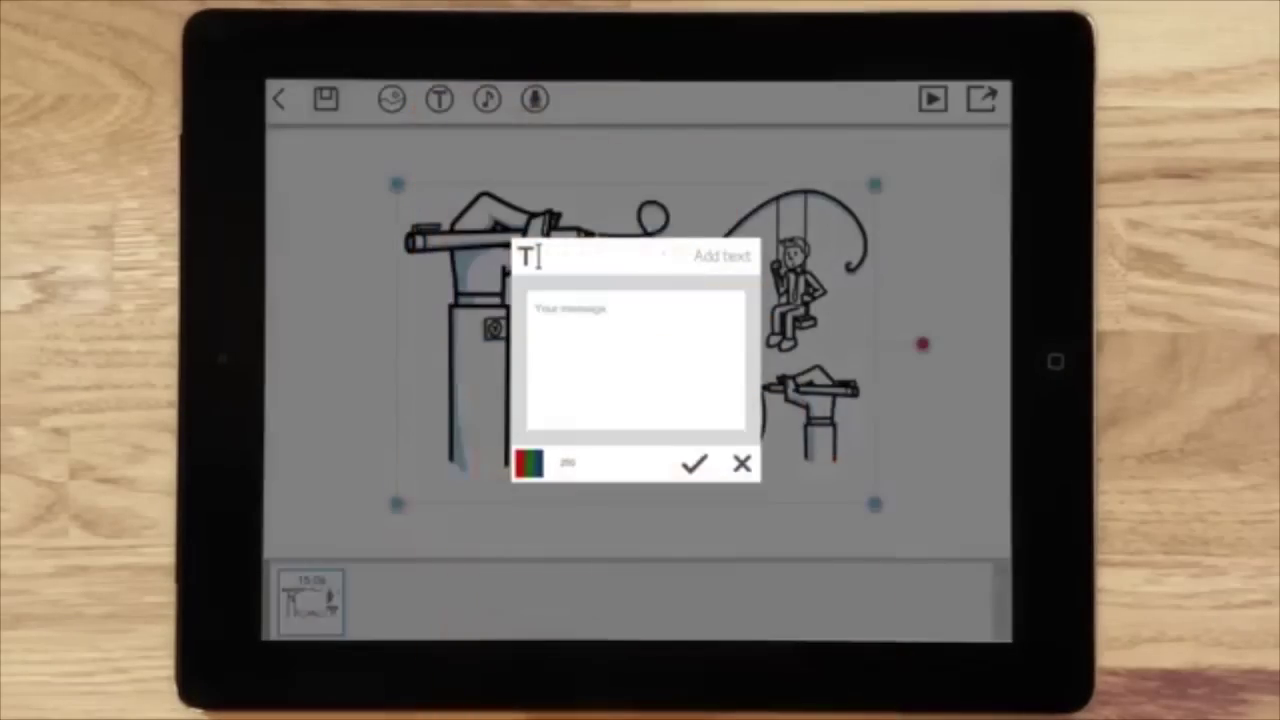
type("create easy animated vid")
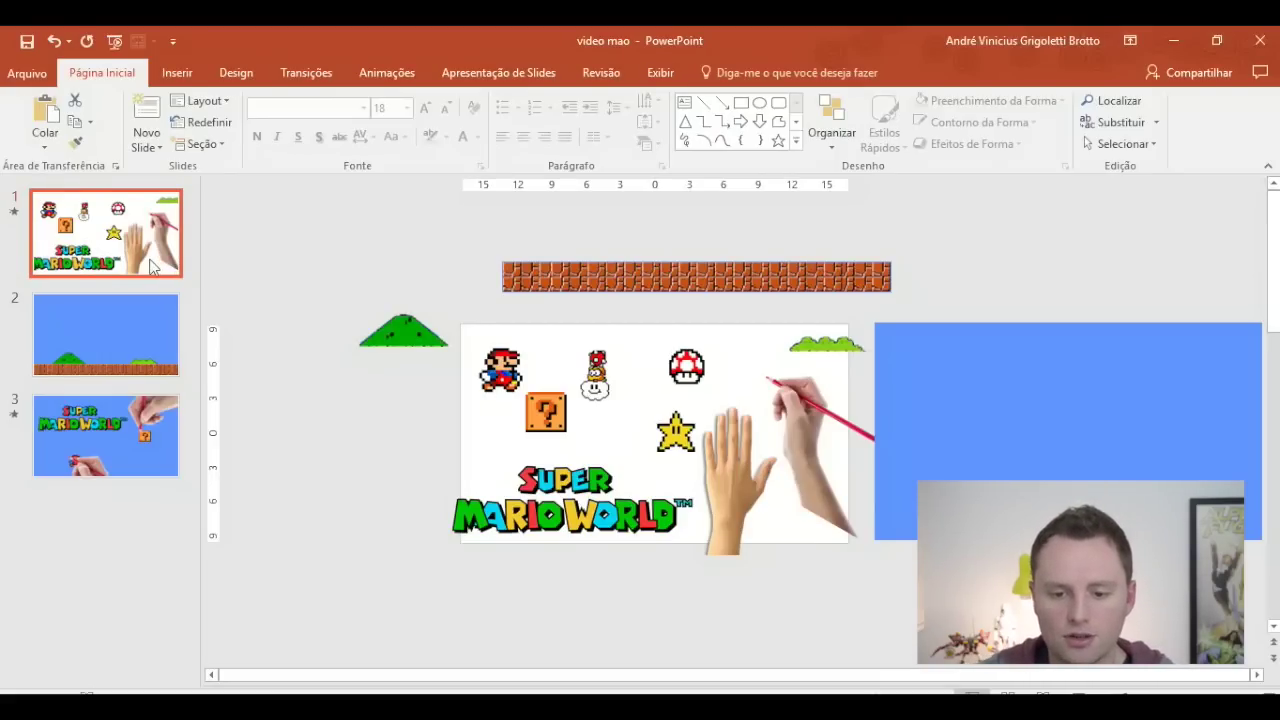
- Review the Mario, Lakitu, hill and brick pieces on slide 1 and the ground scene on slide 2
left_click(490, 388)
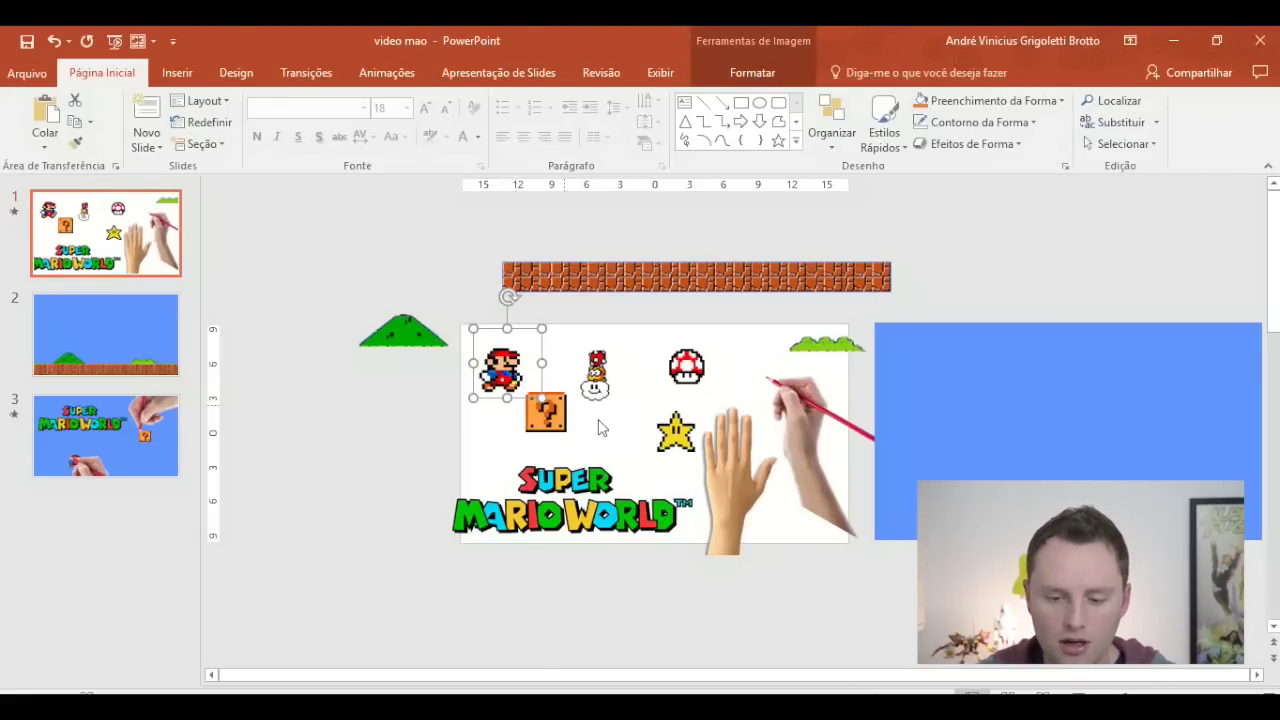
left_click(616, 392)
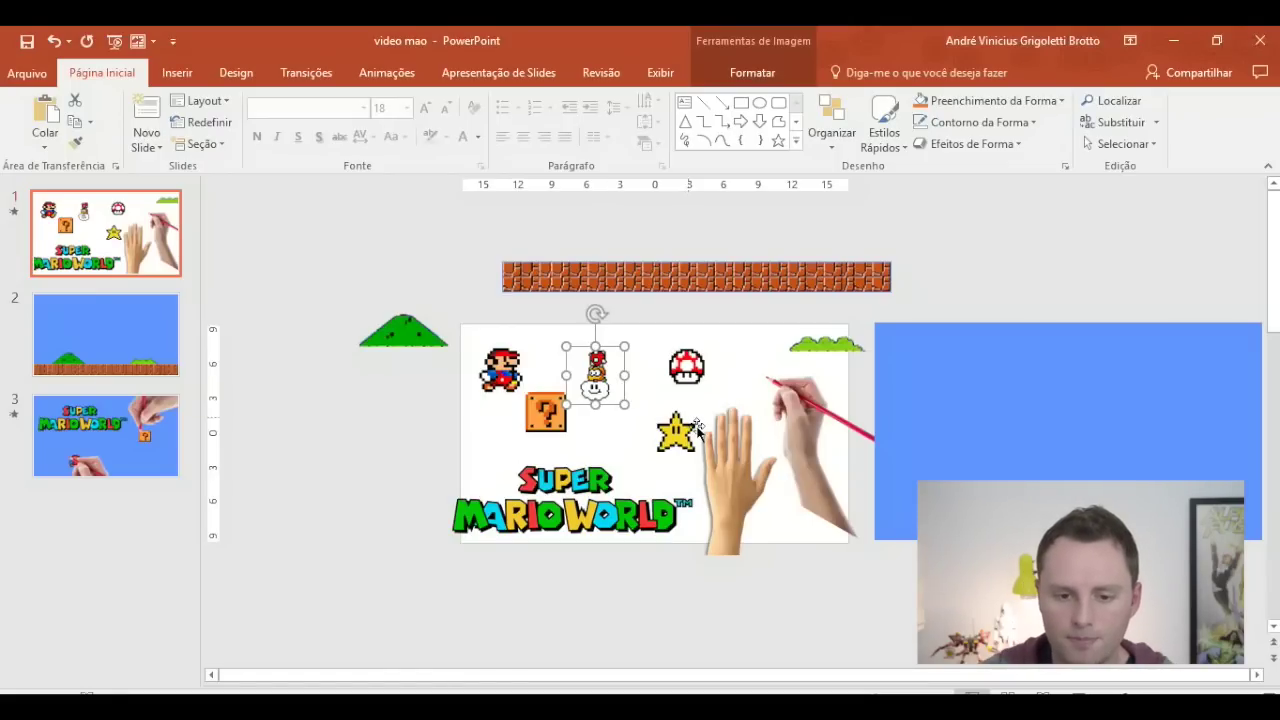
left_click(420, 350)
left_click(608, 278)
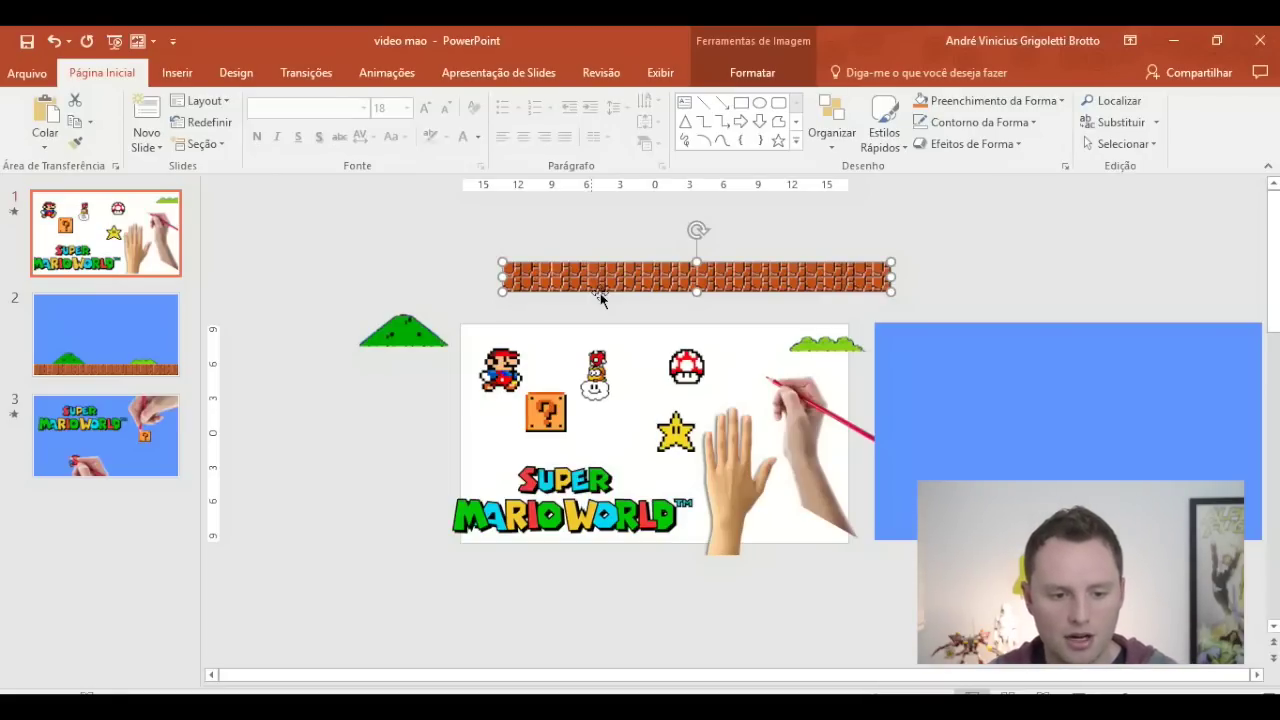
left_click(117, 337)
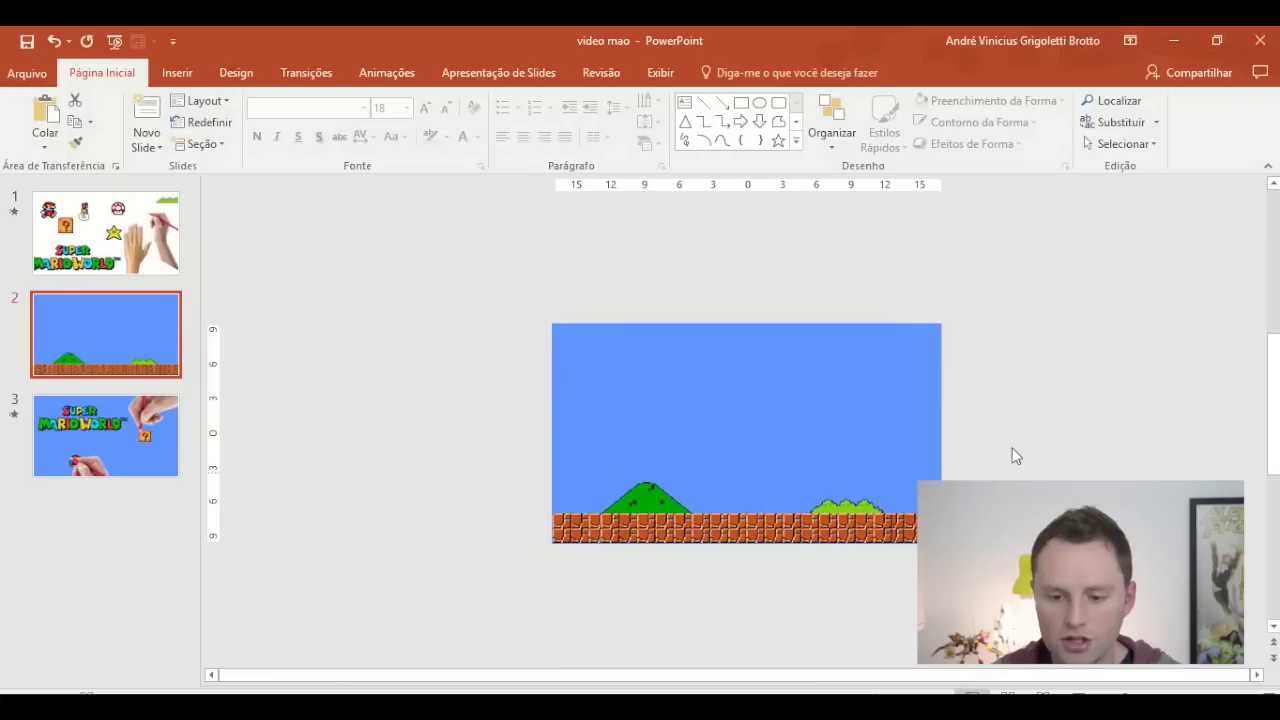
left_click(792, 477)
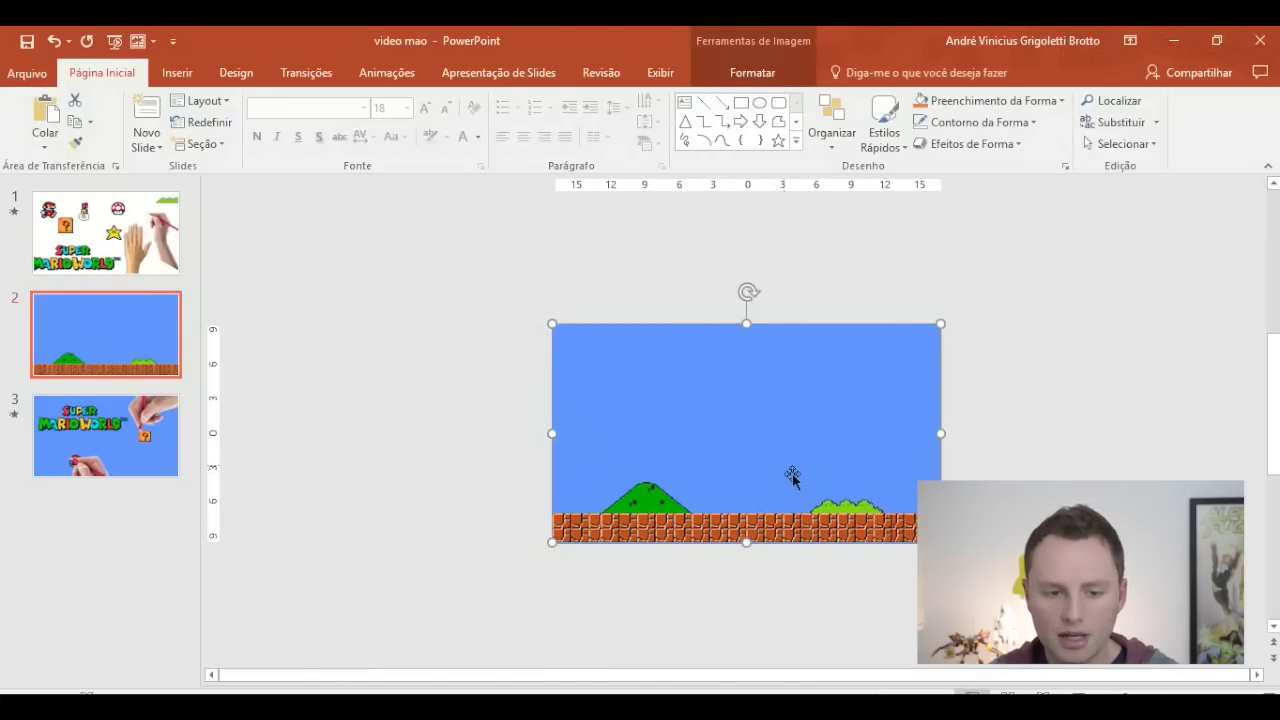
key("Page_Up")
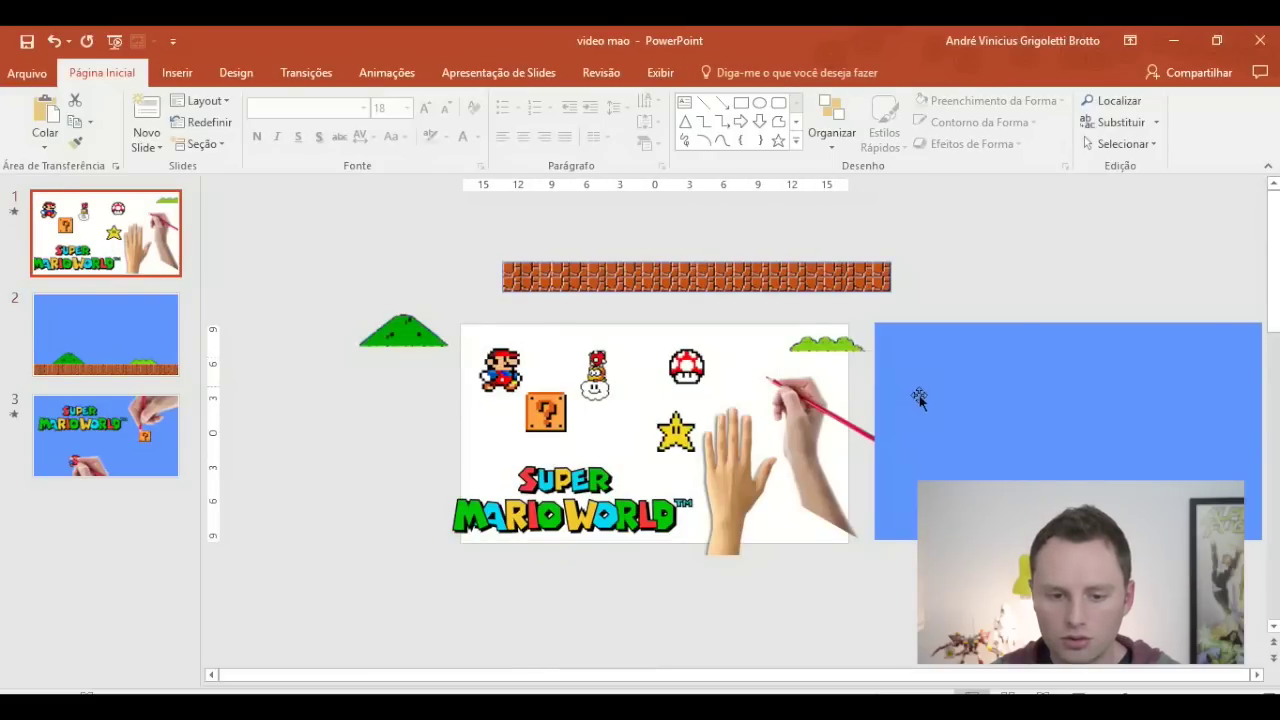
- Move slide 1's left green hill lower and left, then check the other hill, bricks and hands
left_click_drag(365, 338, 325, 401)
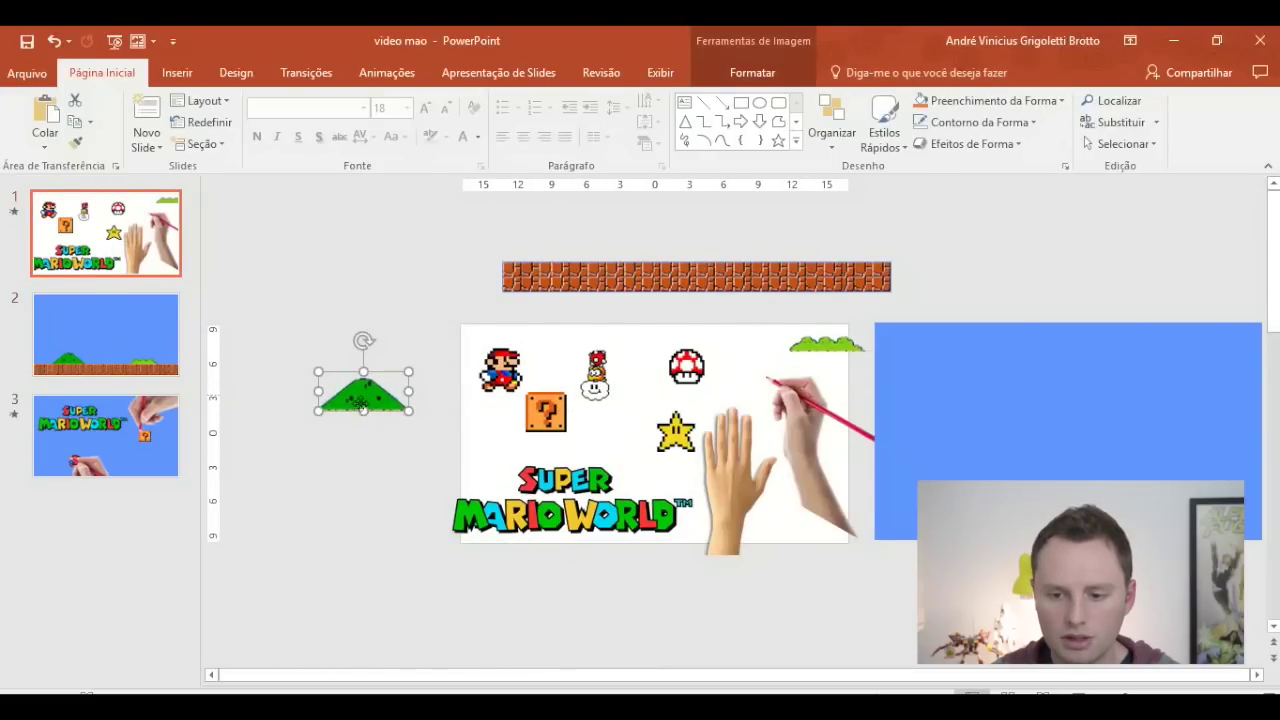
left_click(825, 348)
left_click(706, 287)
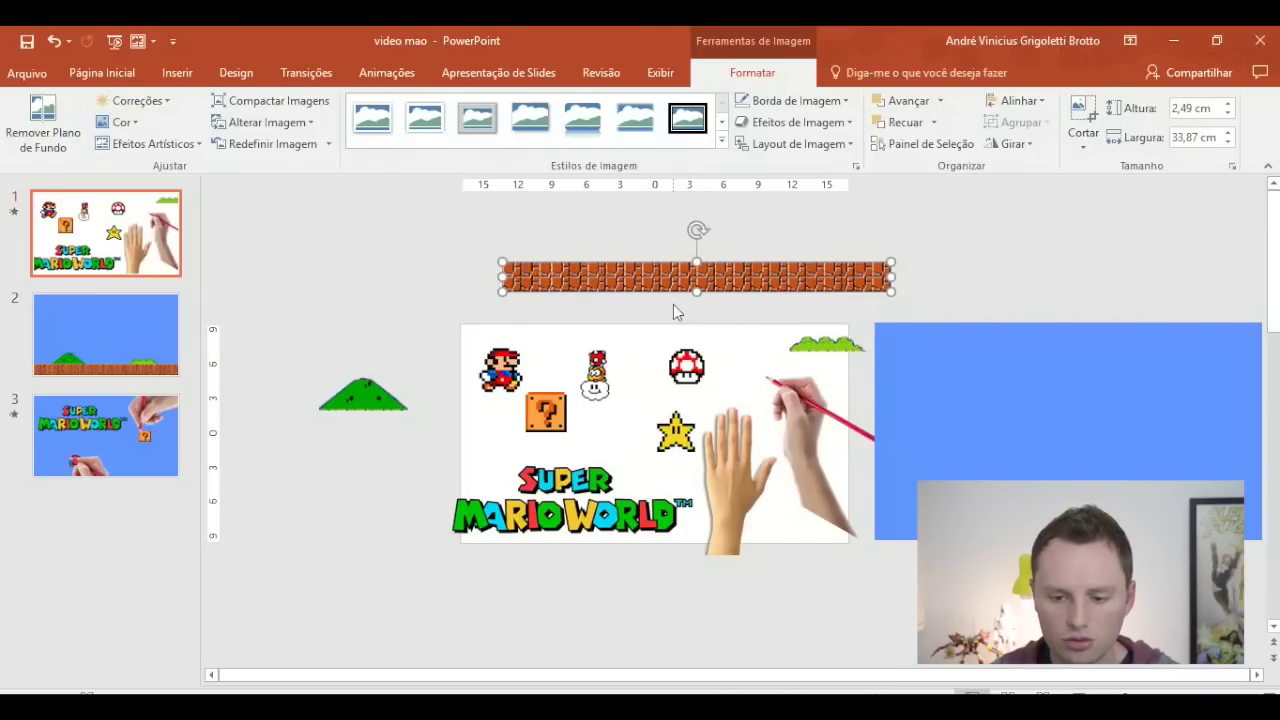
left_click(765, 508)
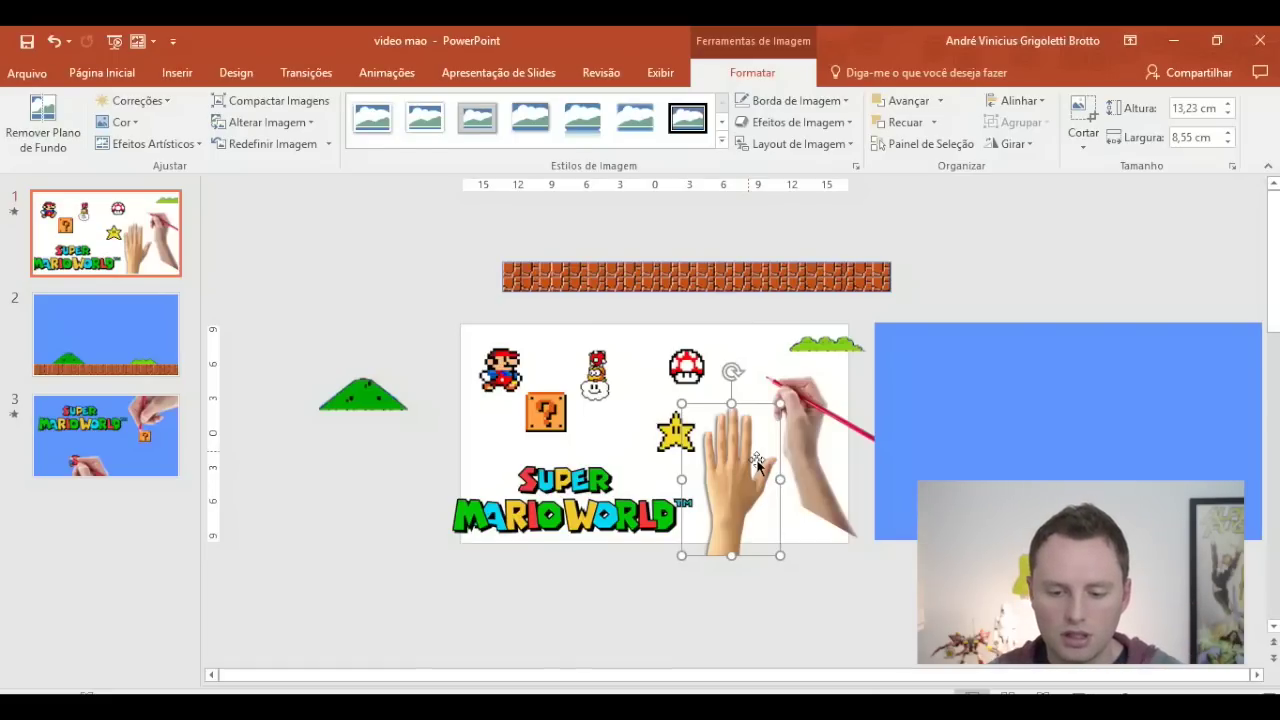
left_click(807, 468)
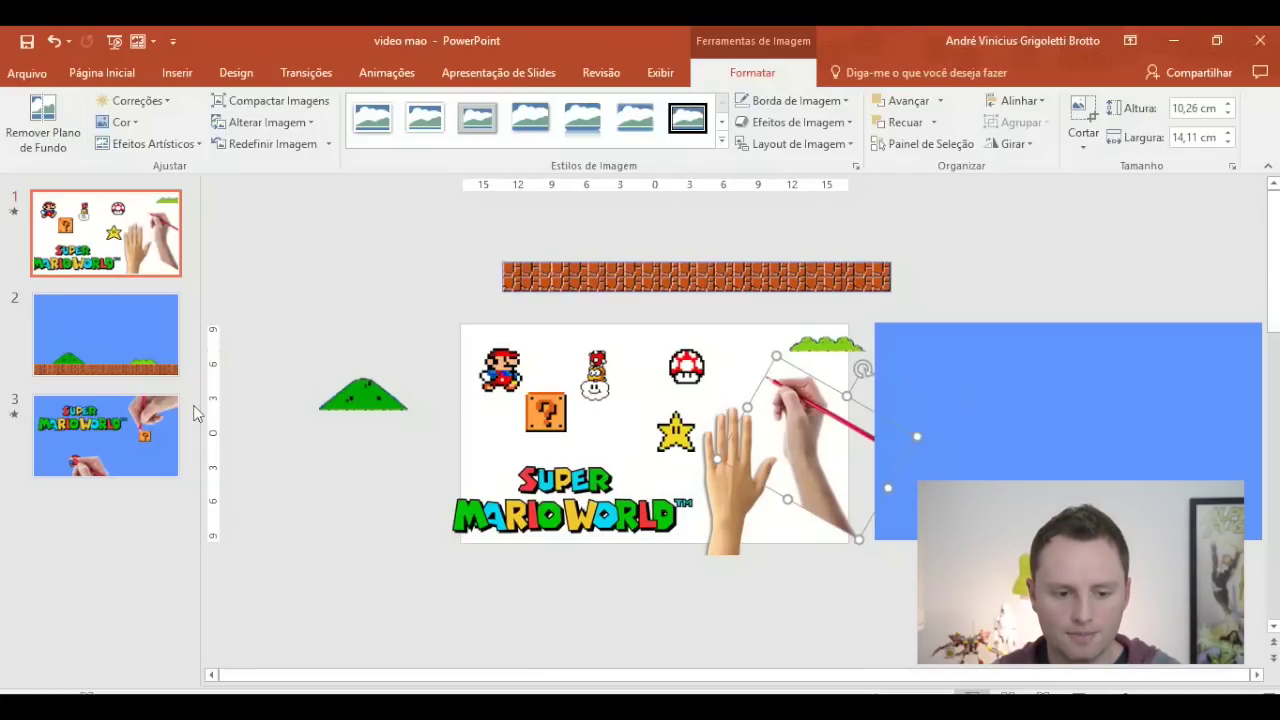
left_click(130, 444)
right_click(130, 444)
- Add a fourth slide after slide 3 and delete its placeholders to leave it blank
left_click(266, 244)
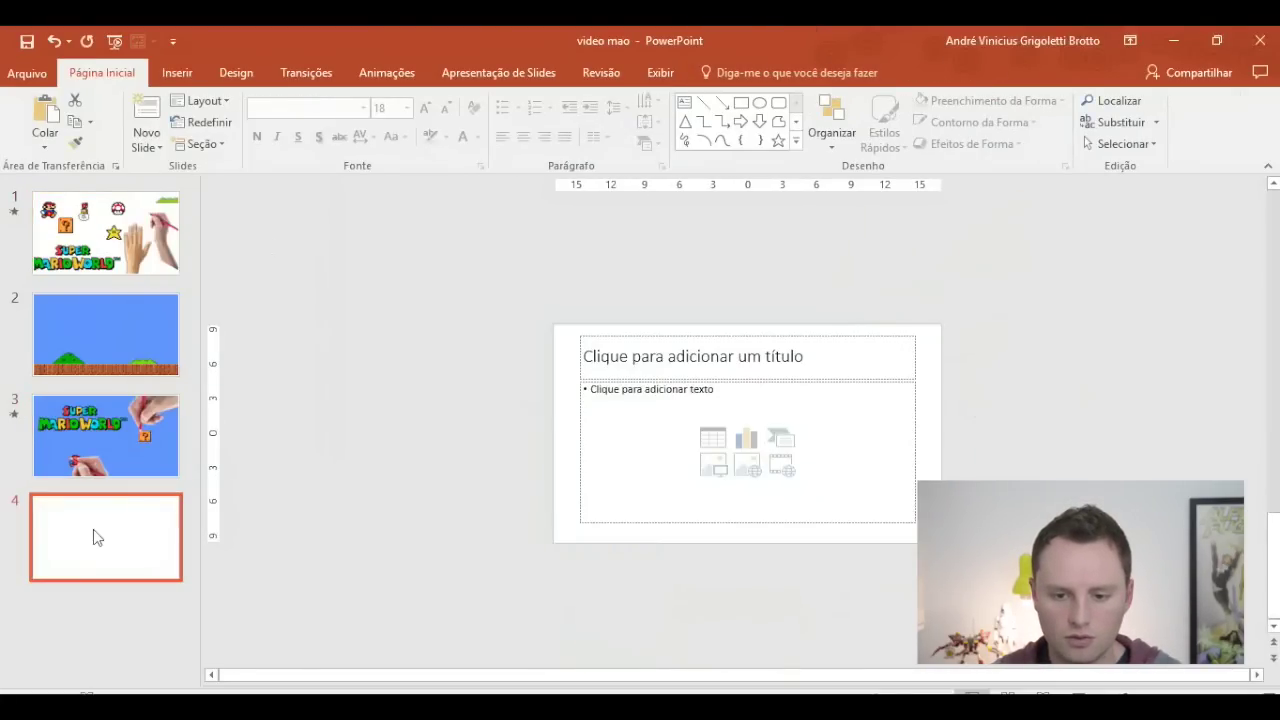
left_click_drag(532, 268, 1044, 682)
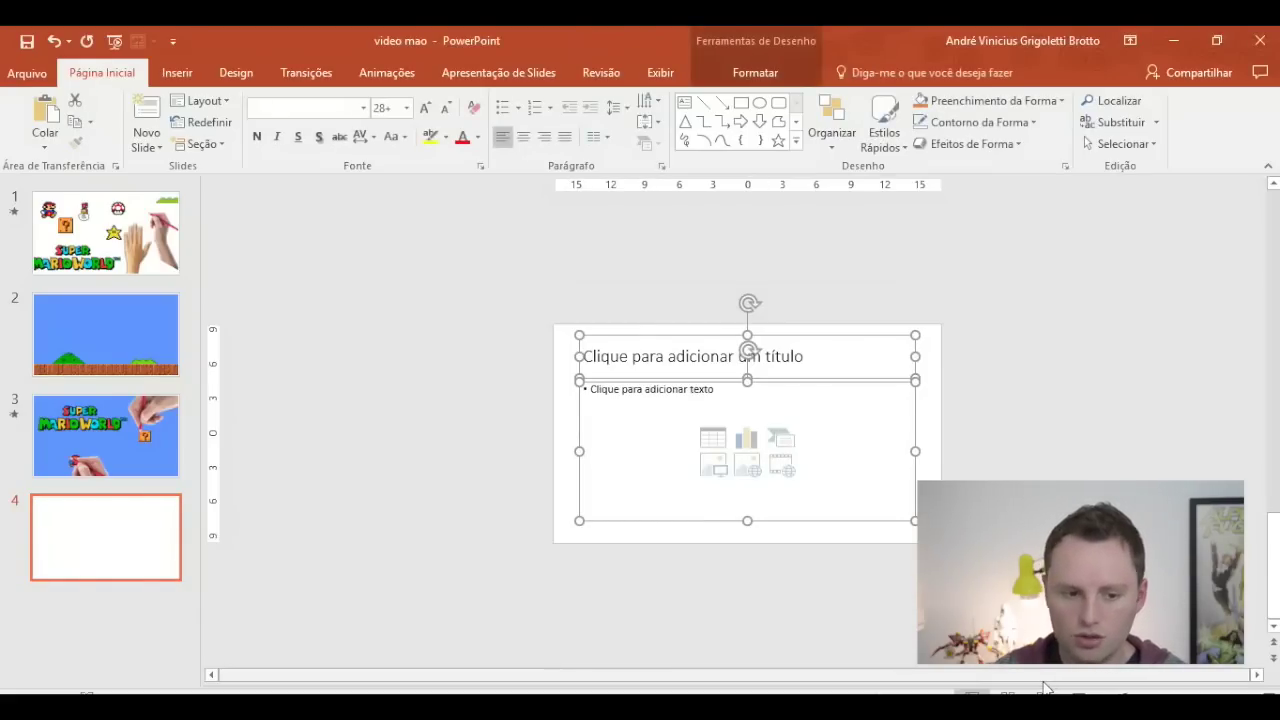
key("Delete")
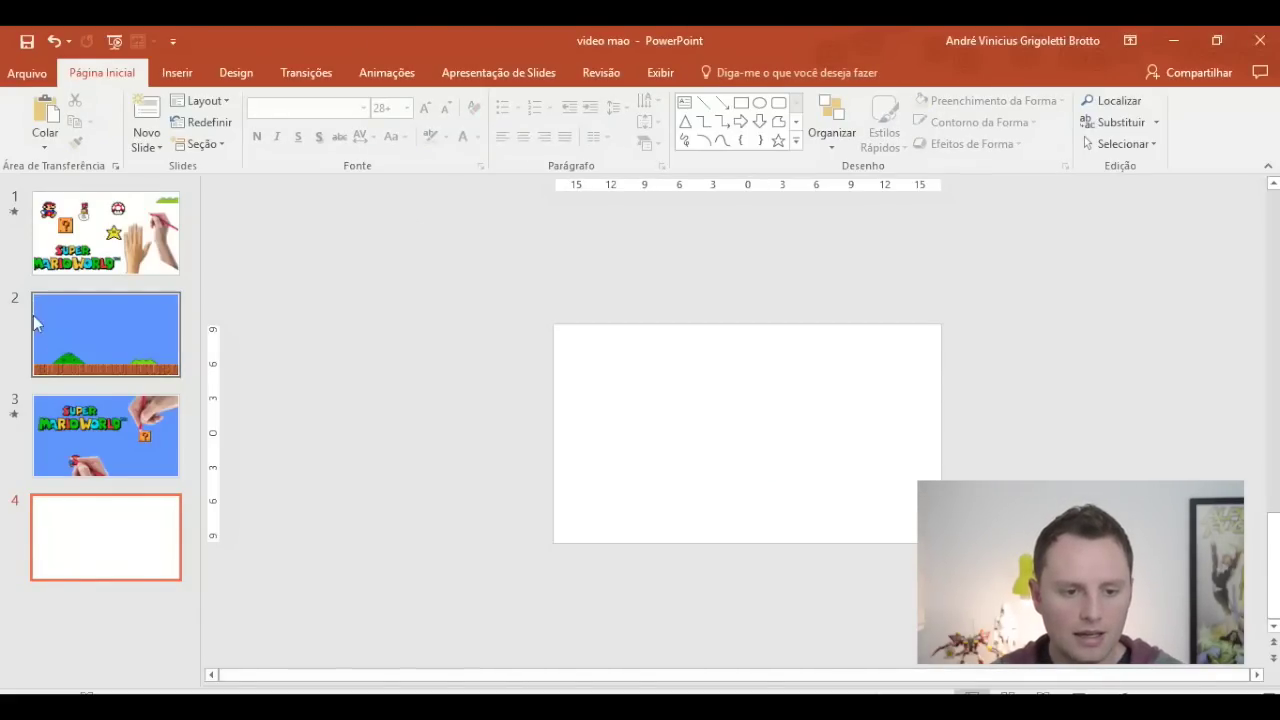
- Copy slide 1's blue rectangle onto slide 4 and centre it as the sky background
left_click(86, 320)
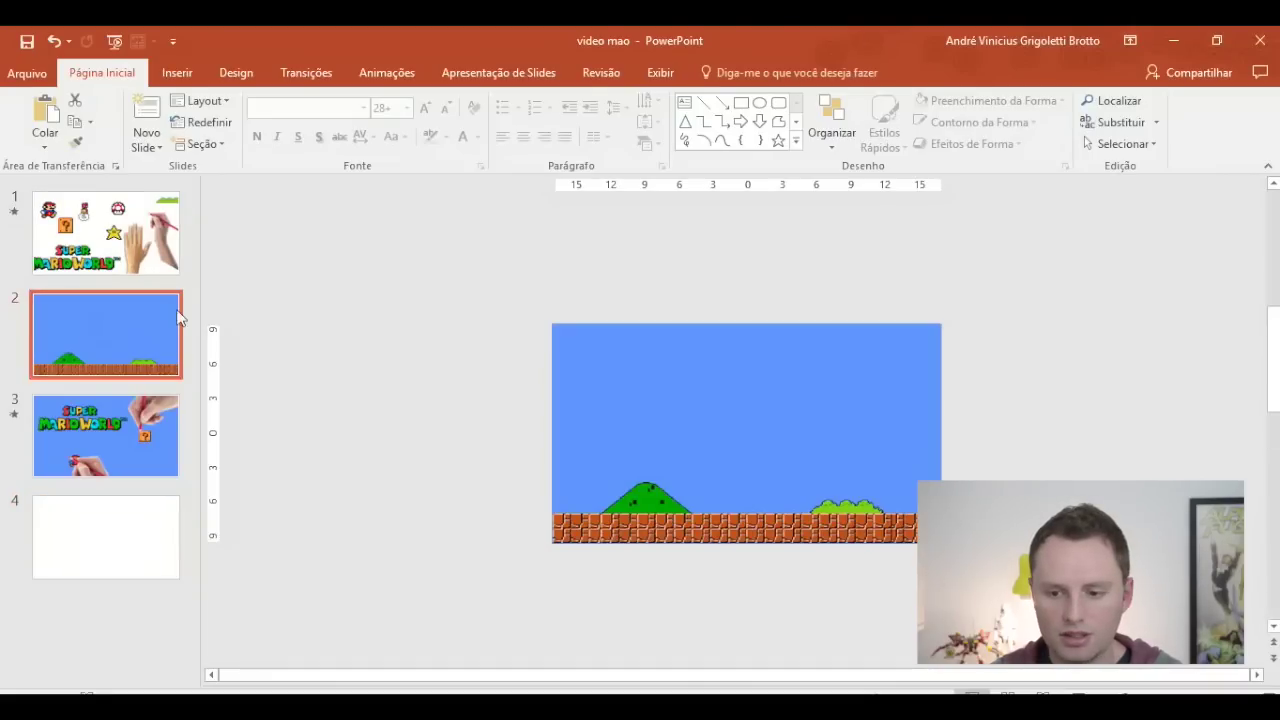
left_click(105, 232)
left_click(954, 395)
key("ctrl+c")
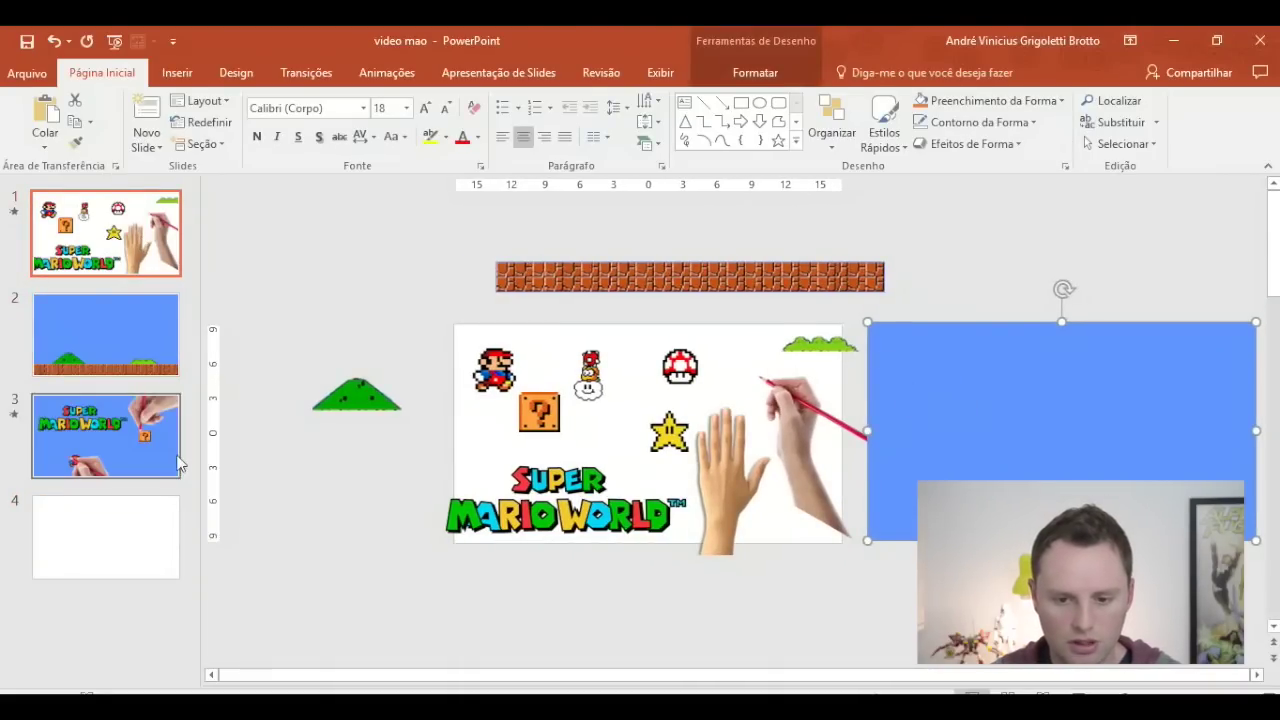
left_click(130, 533)
key("ctrl+v")
left_click_drag(955, 460, 622, 460)
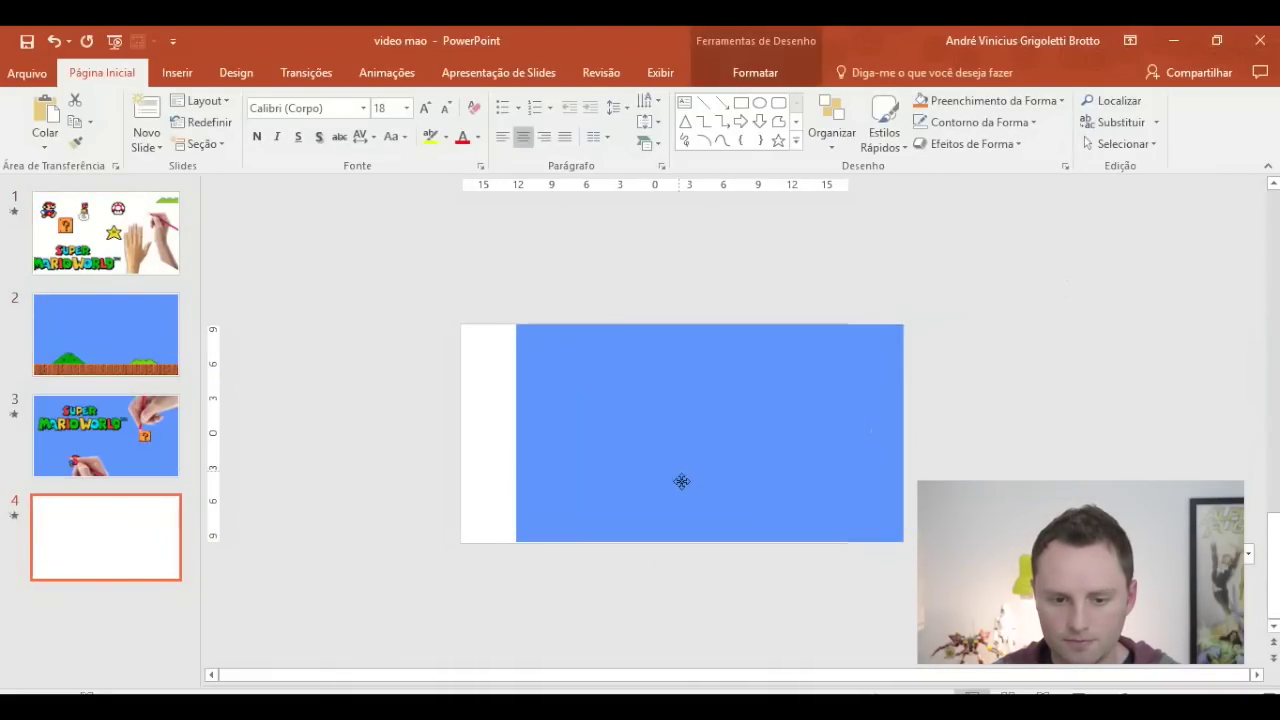
left_click(143, 338)
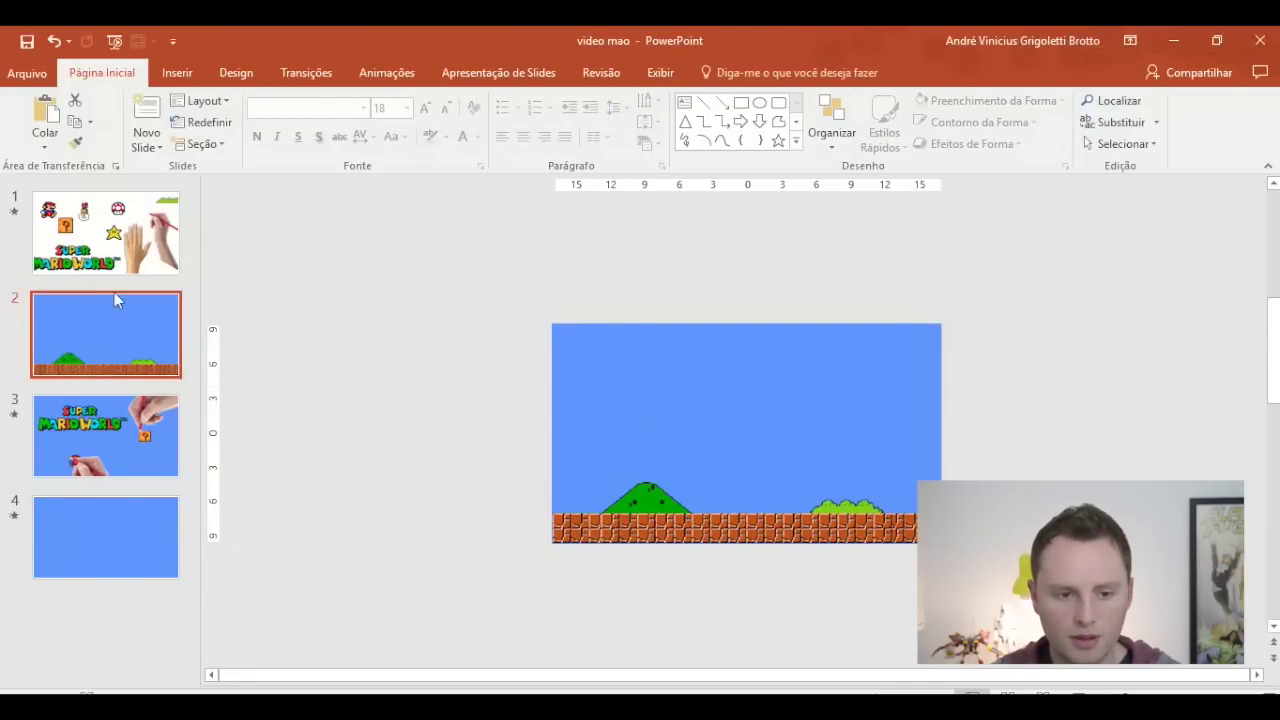
left_click(127, 246)
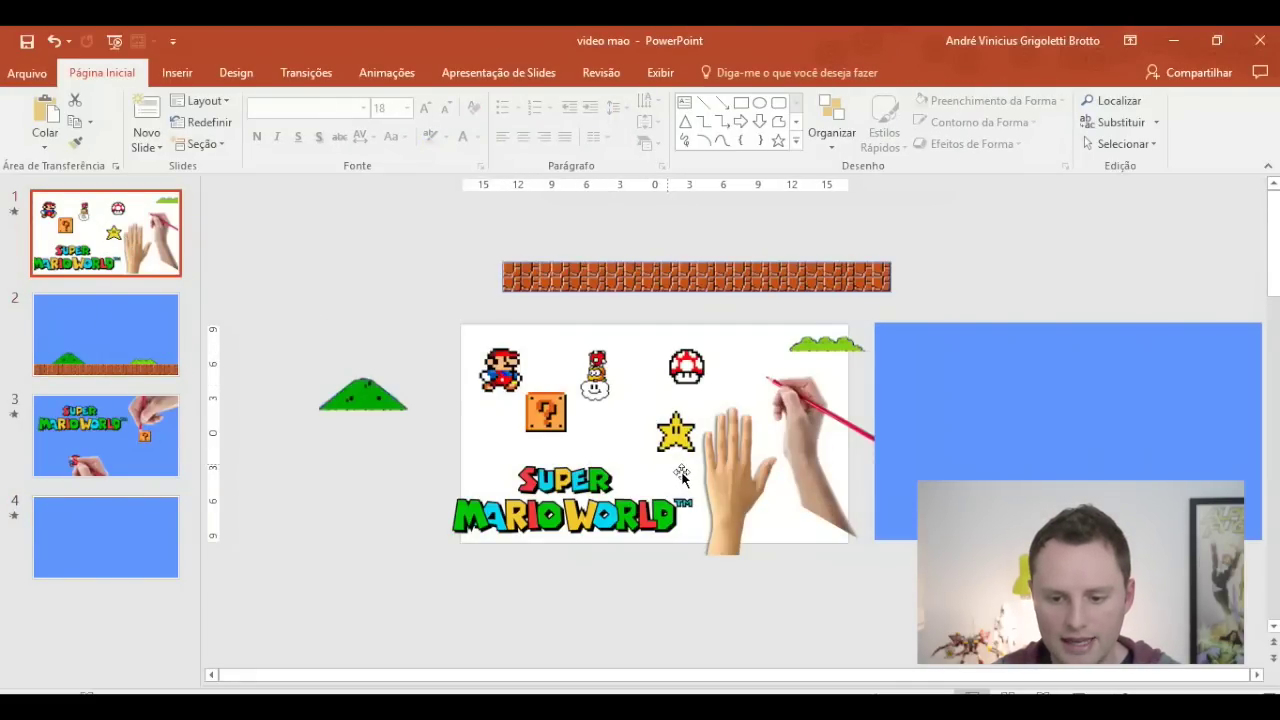
- Paste slide 1's open-palm hand onto slide 4 below the blue area
left_click(731, 479)
left_click(136, 551)
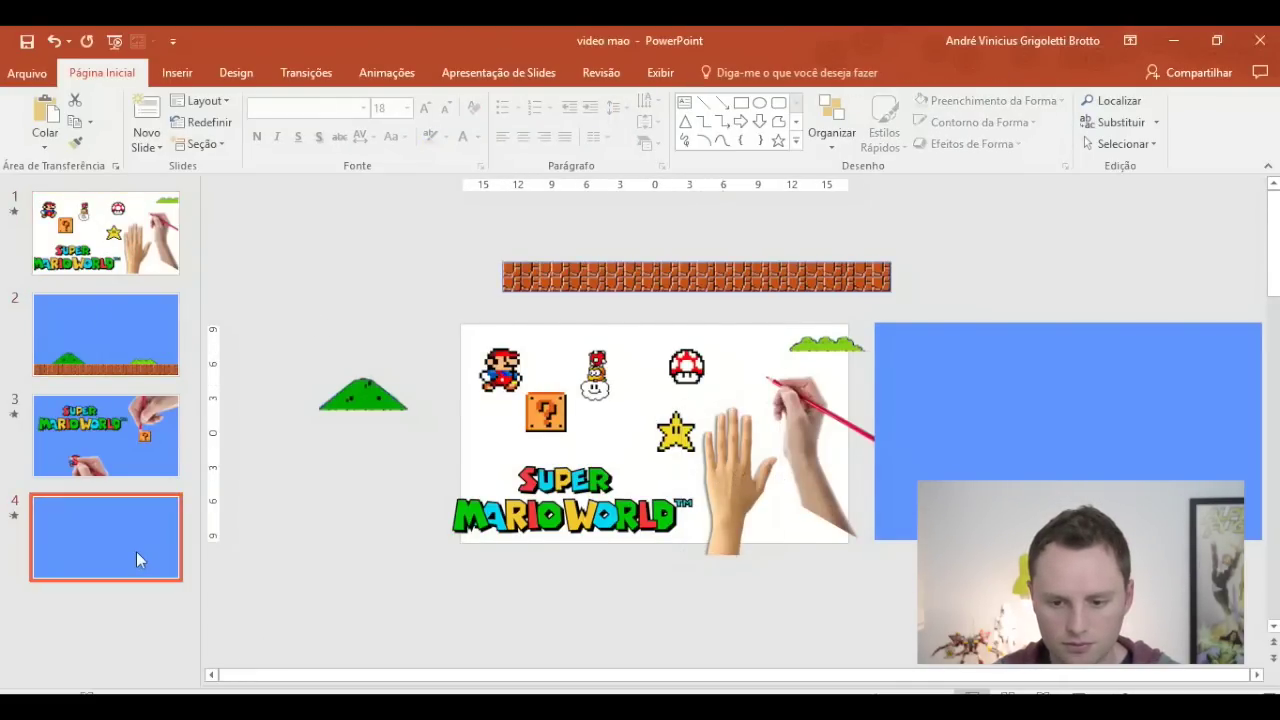
key("ctrl+v")
left_click_drag(826, 506, 718, 632)
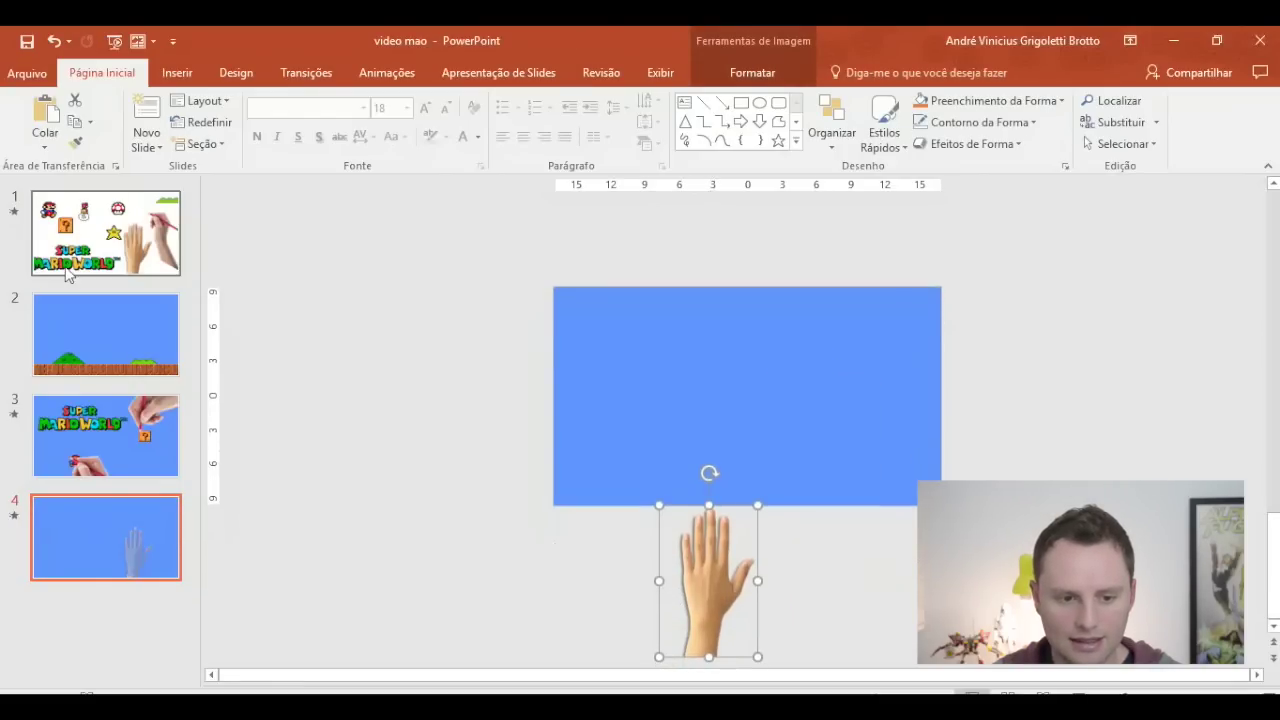
- Copy the brick strip from slide 1 to slide 4 and drag it to the bottom edge
left_click(98, 344)
left_click(172, 268)
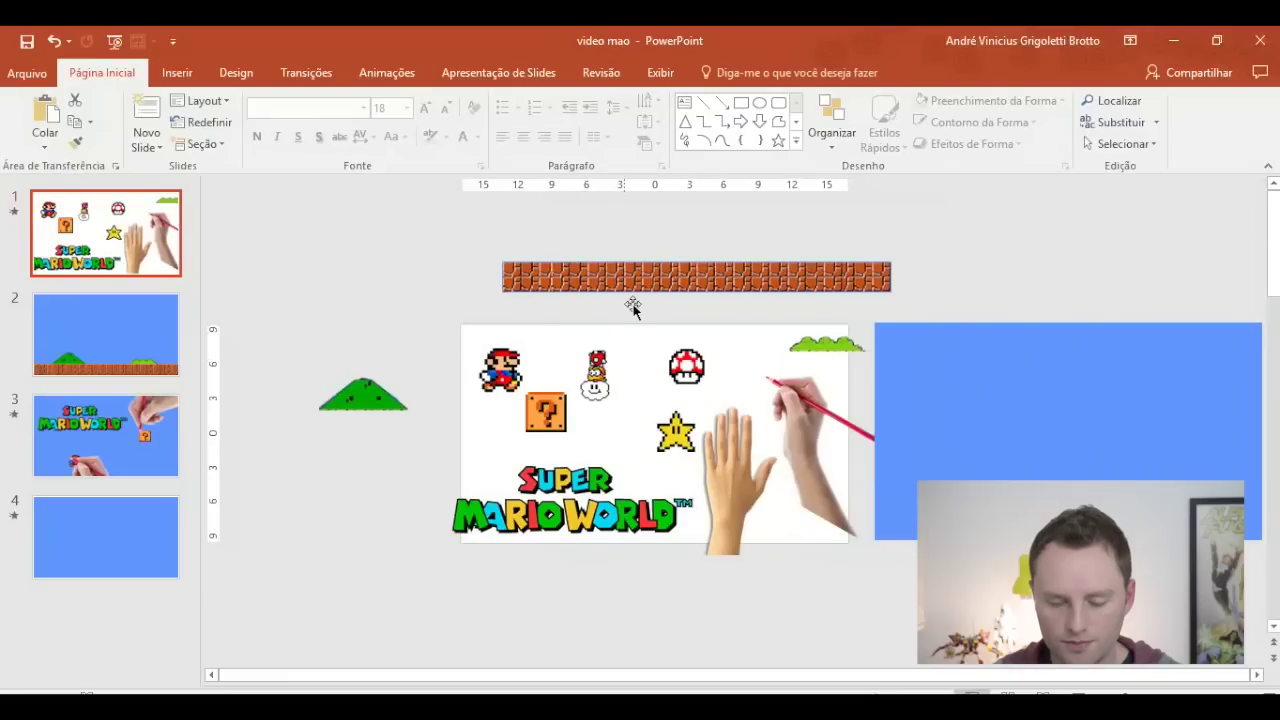
left_click(622, 274)
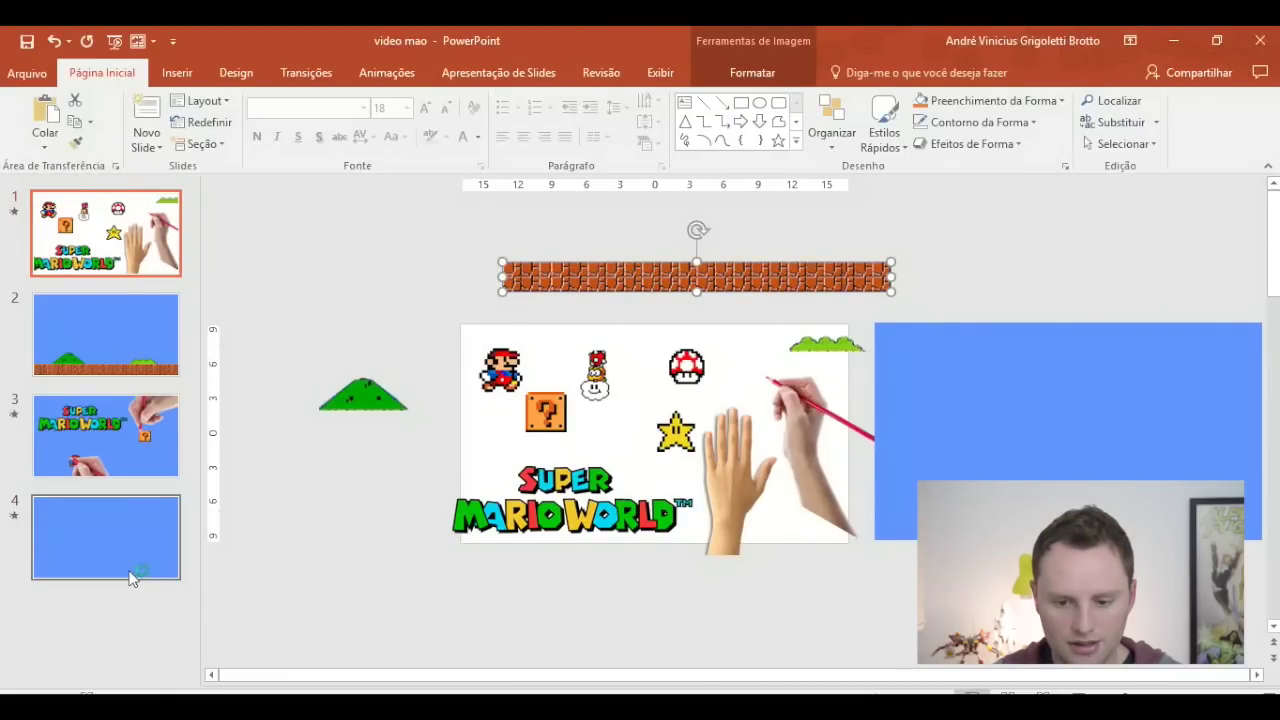
left_click(160, 570)
key("ctrl+v")
left_click_drag(730, 248, 689, 500)
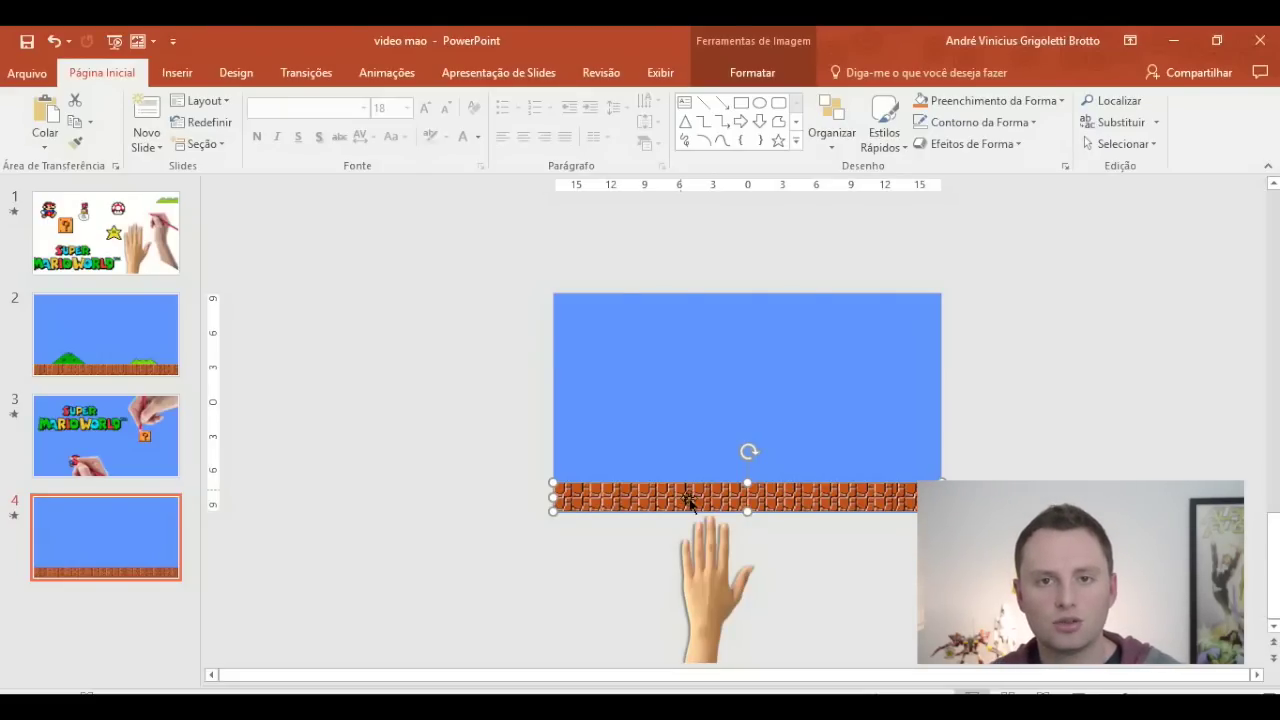
left_click_drag(688, 500, 689, 560)
- Bring the hand in front of the bricks and set it sitting on the brick strip
left_click(721, 612)
right_click(721, 618)
mouse_move(823, 452)
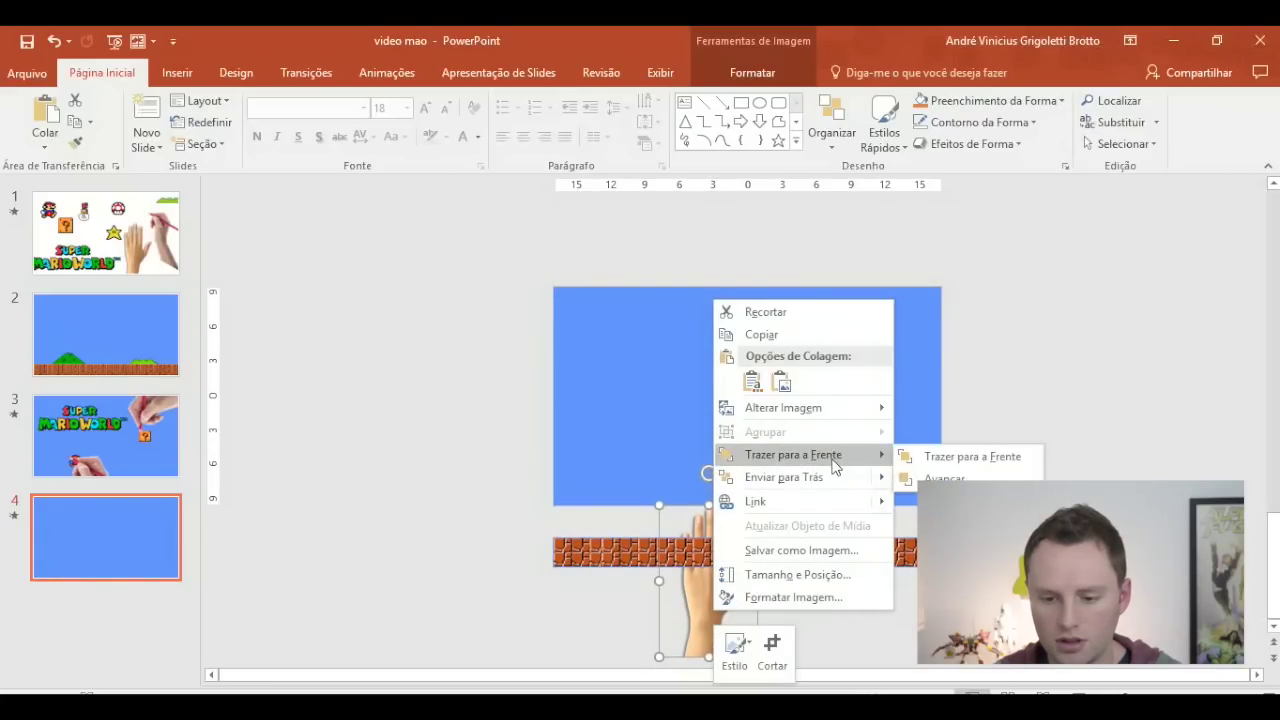
left_click(958, 455)
left_click(838, 555, "ctrl")
left_click_drag(838, 555, 835, 503)
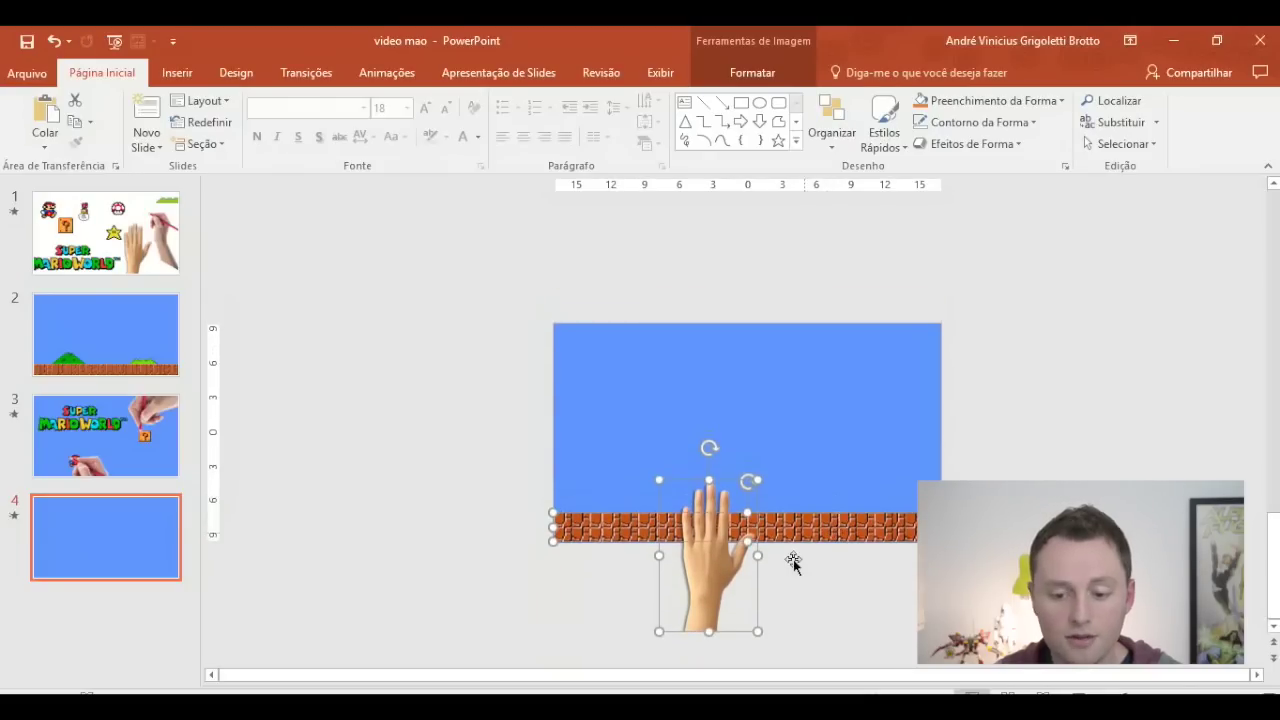
left_click(807, 601)
left_click_drag(712, 555, 720, 633)
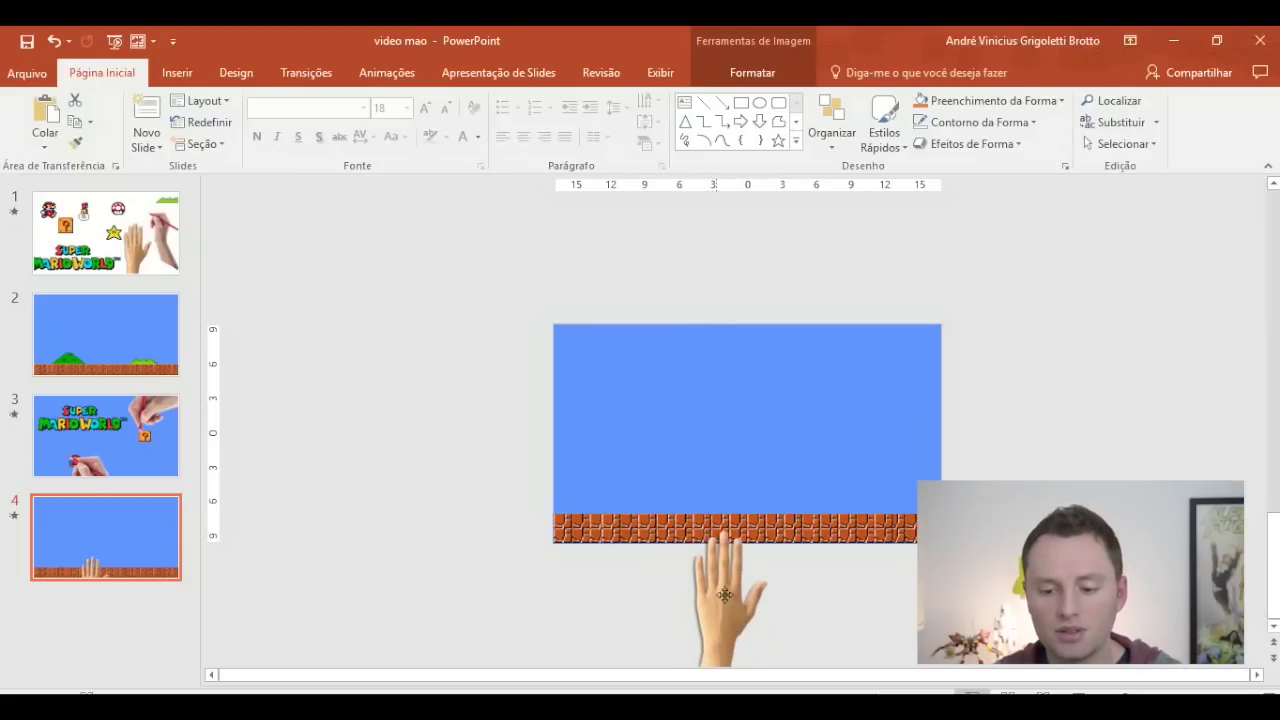
left_click_drag(720, 633, 721, 575)
- Move the brick strip down so it sits just under the blue sky
left_click(844, 536)
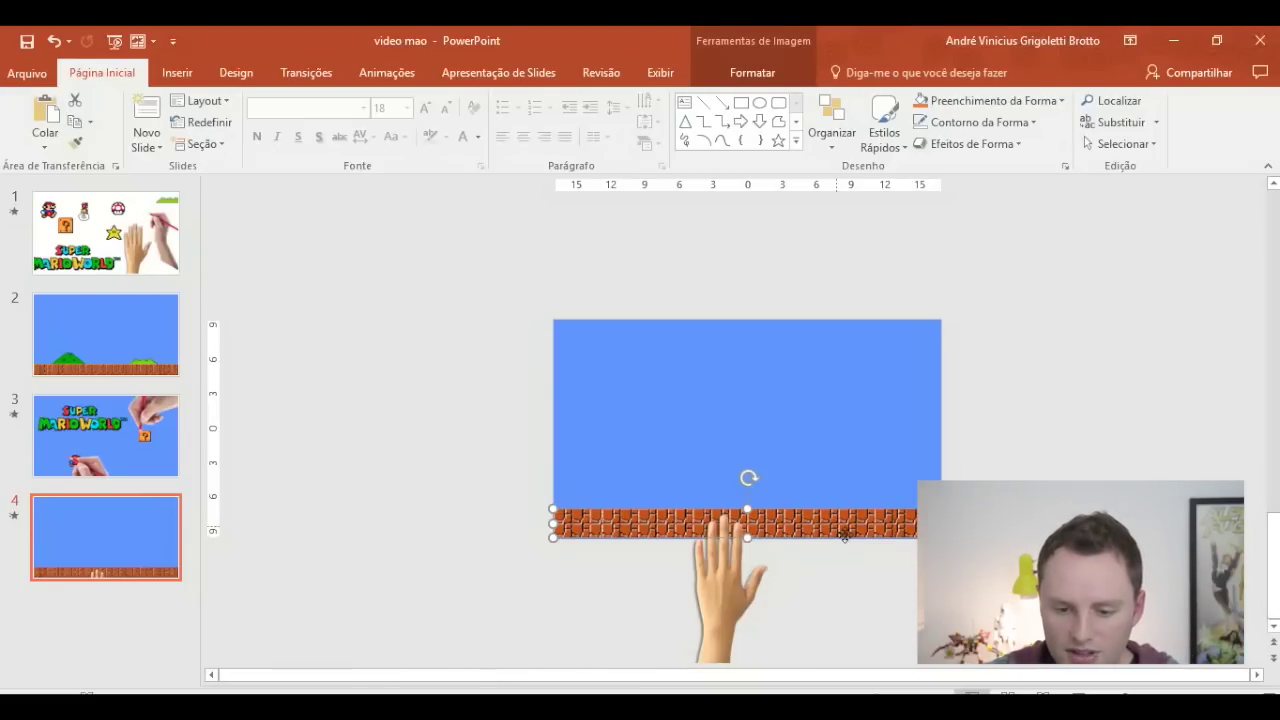
left_click_drag(844, 536, 840, 574)
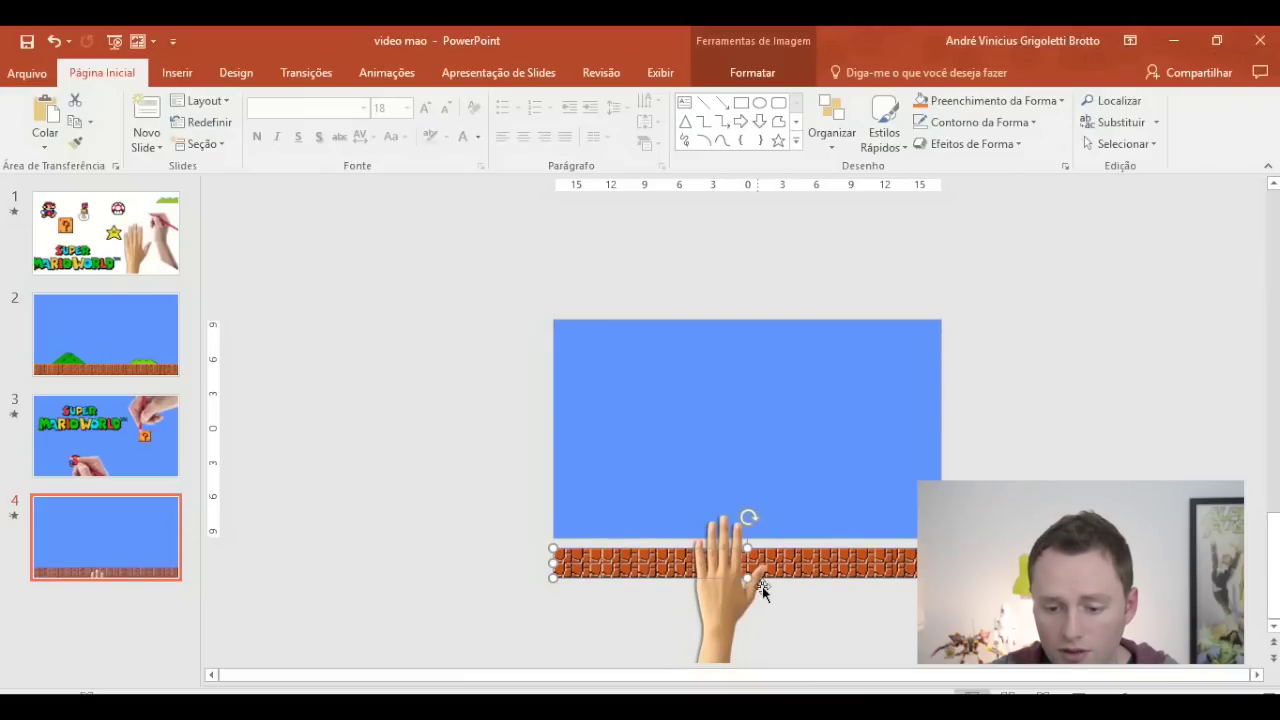
left_click_drag(762, 586, 762, 628)
scroll(869, 581, "down", 1)
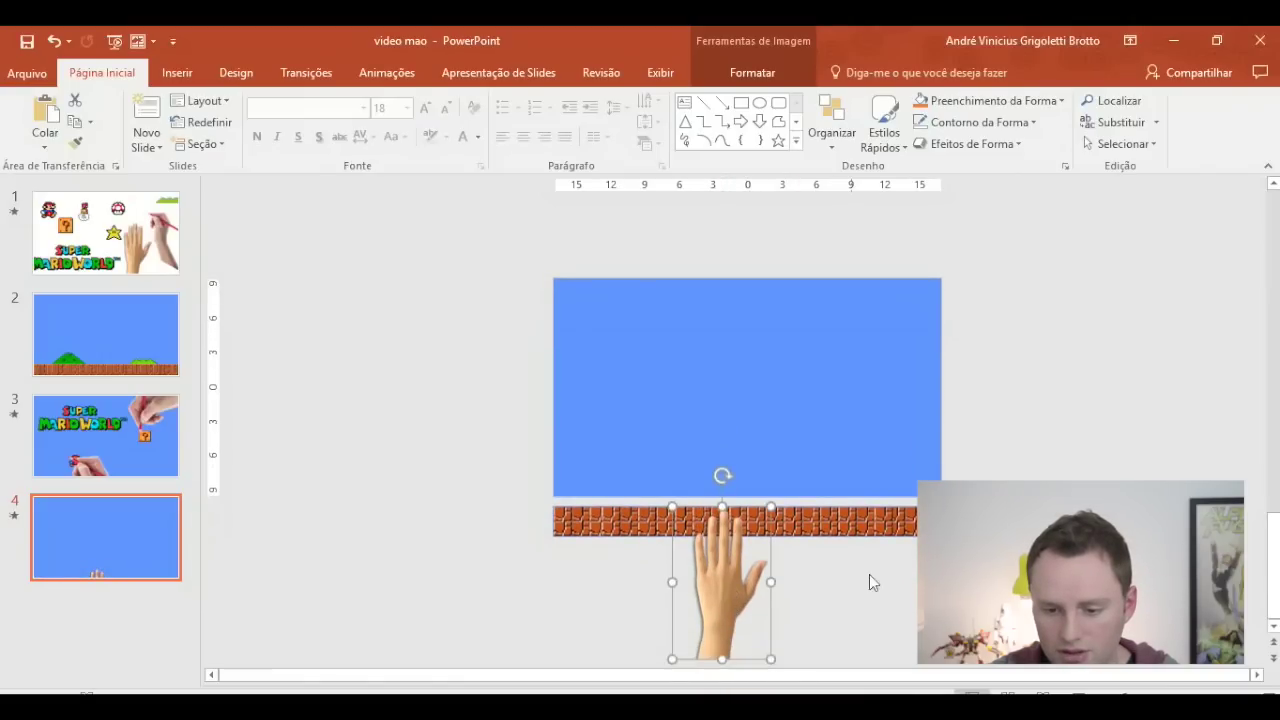
left_click_drag(890, 534, 893, 548)
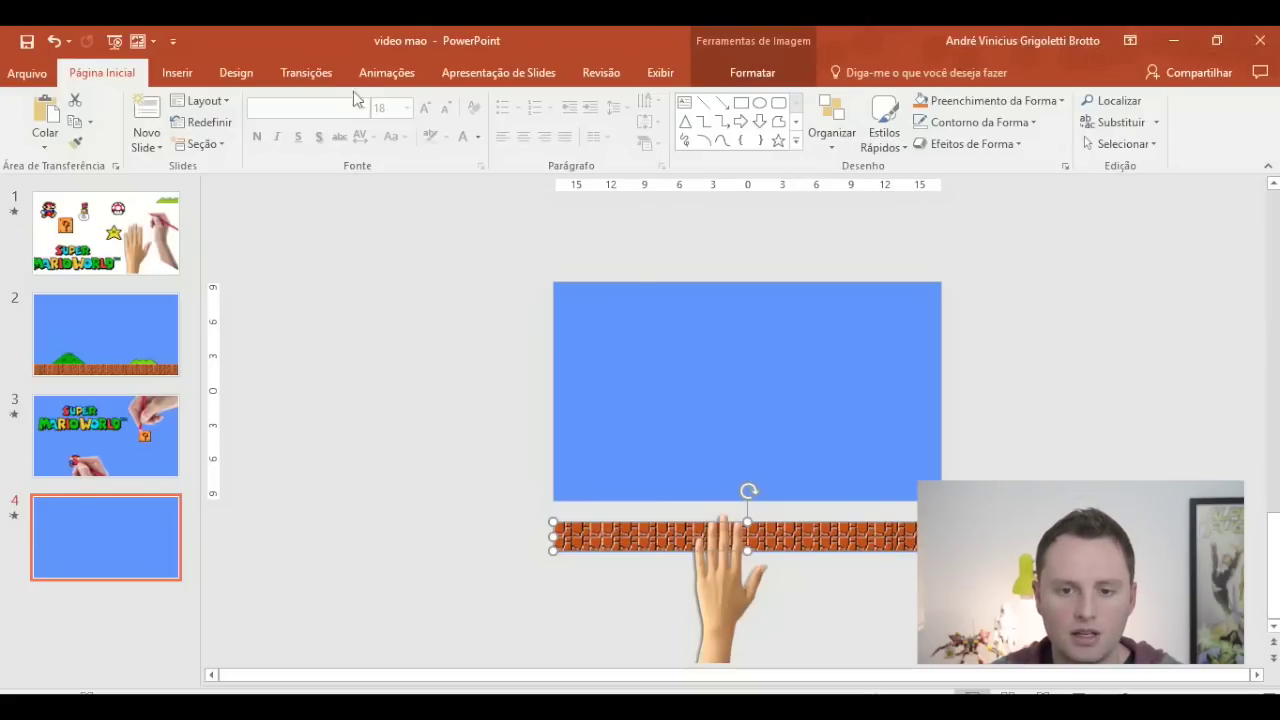
left_click(382, 80)
- Delete the slide's existing animations from the animation list
left_click(725, 600)
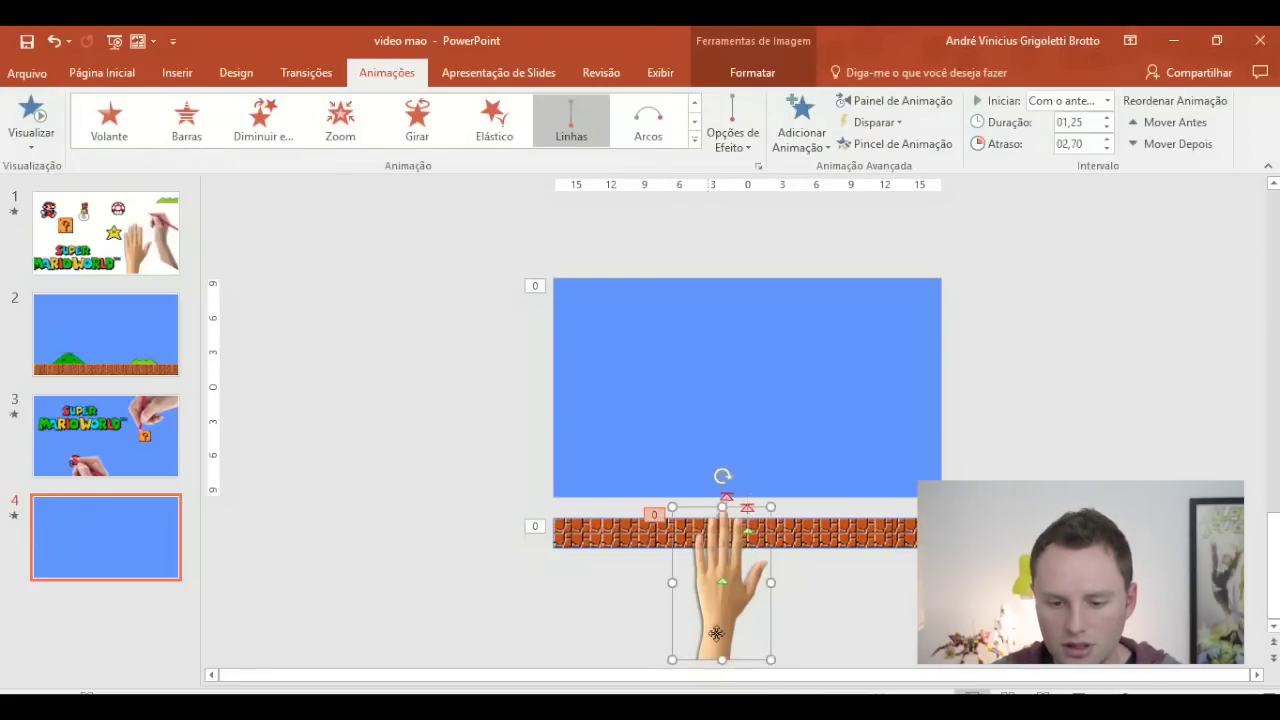
left_click(590, 537)
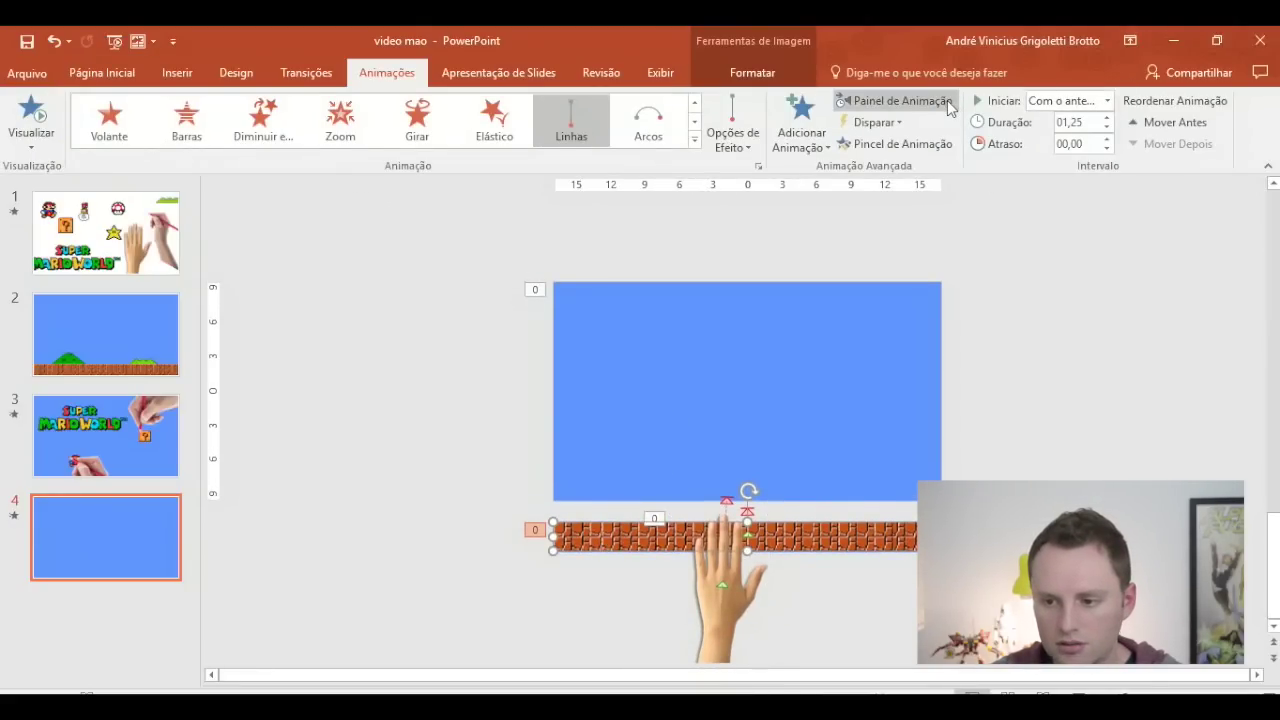
left_click(845, 100)
left_click(1078, 260)
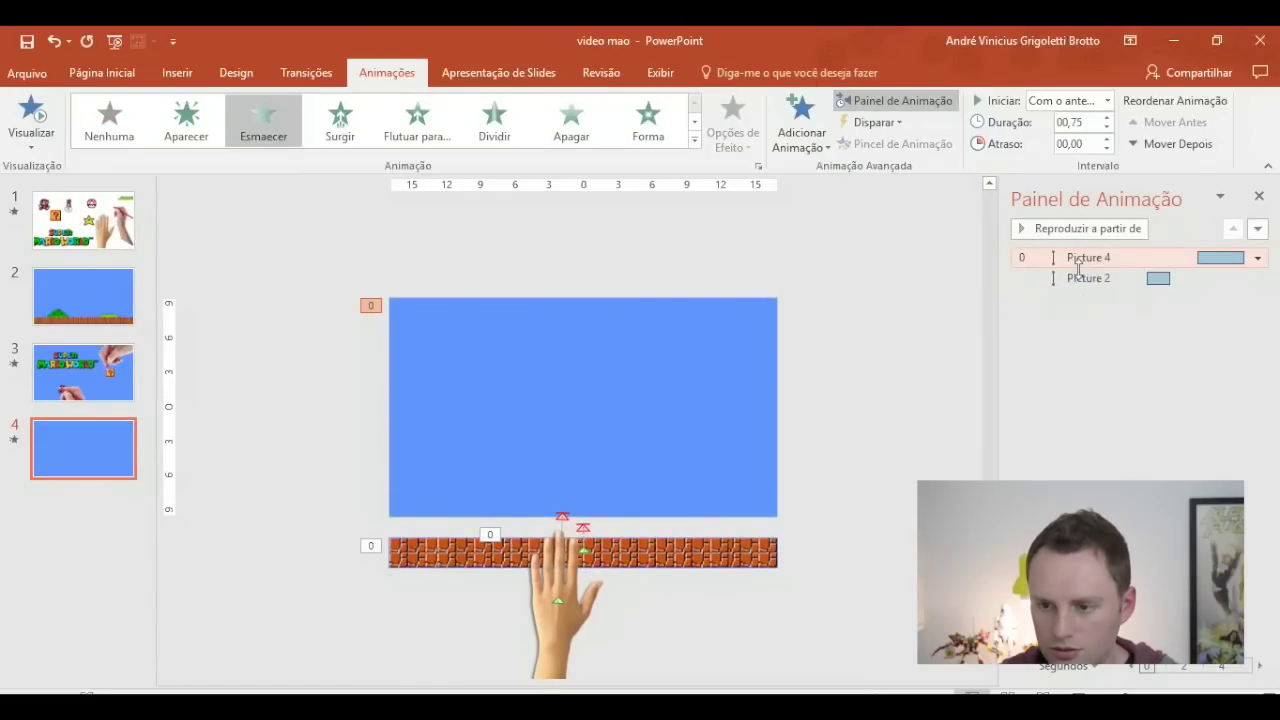
key("Delete")
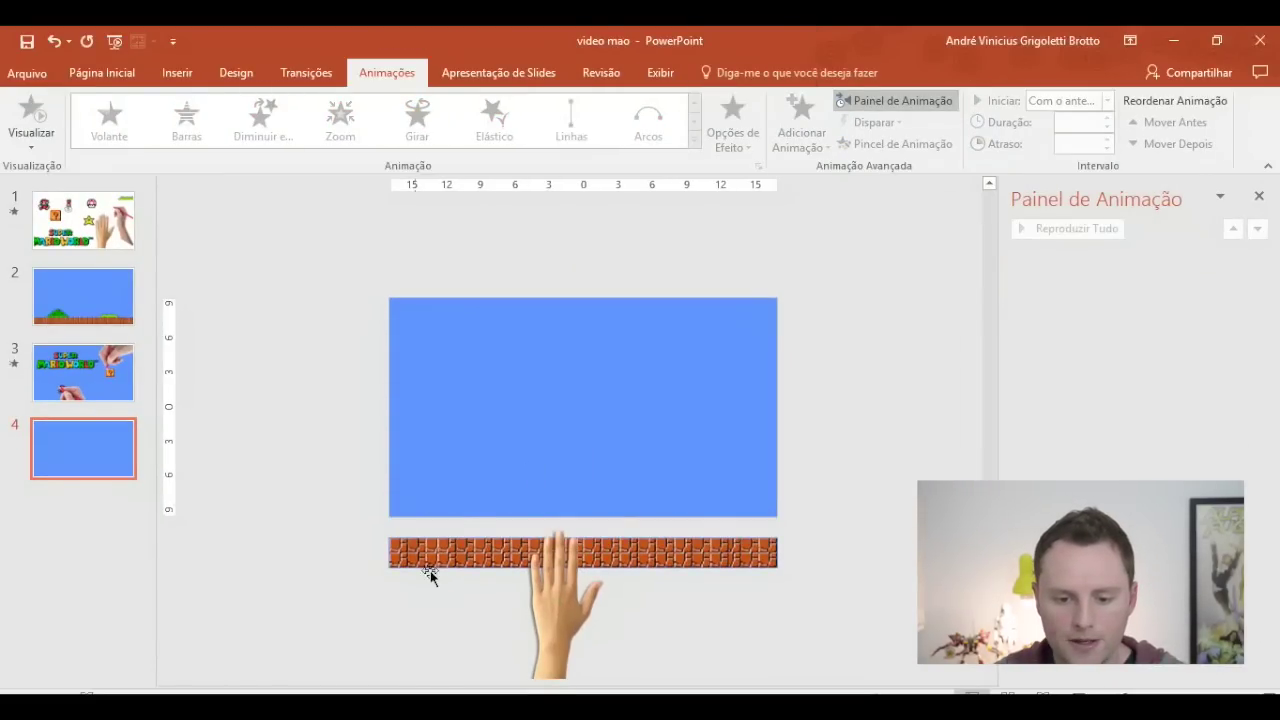
- Apply the Linhas (Lines) motion path to both the brick strip and the hand
left_click(430, 566)
left_click(546, 605, "shift")
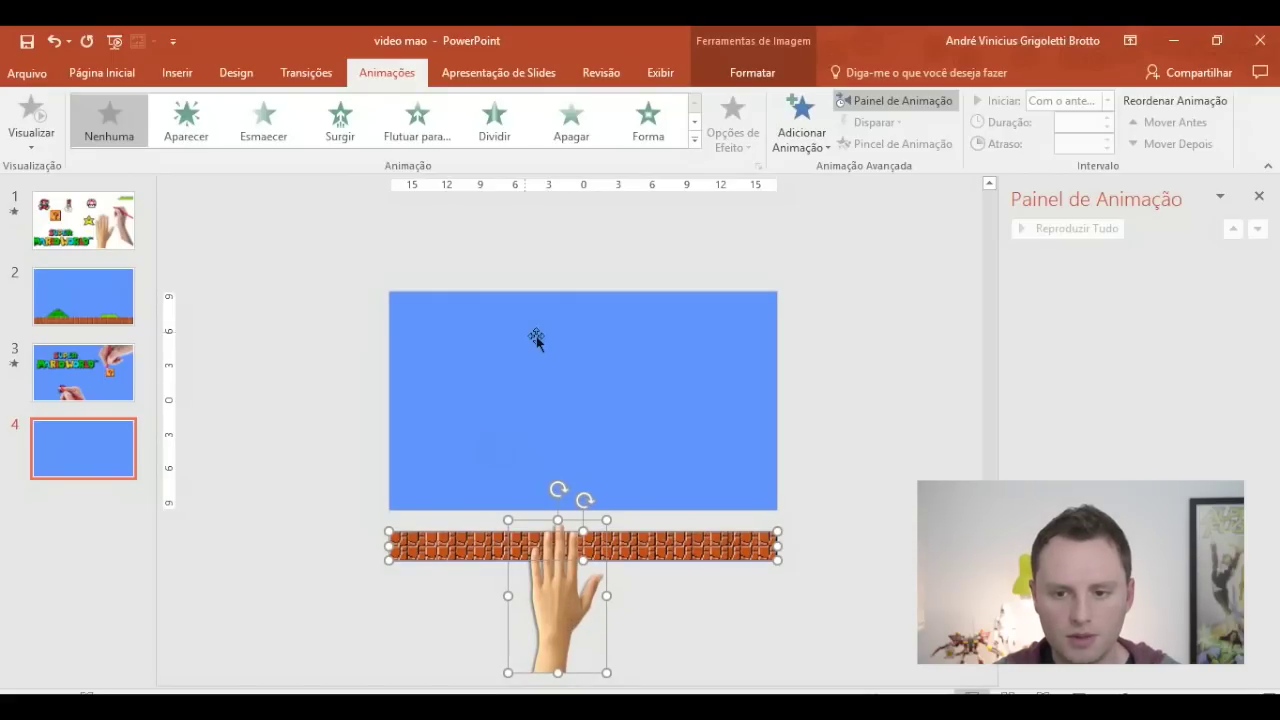
left_click(694, 139)
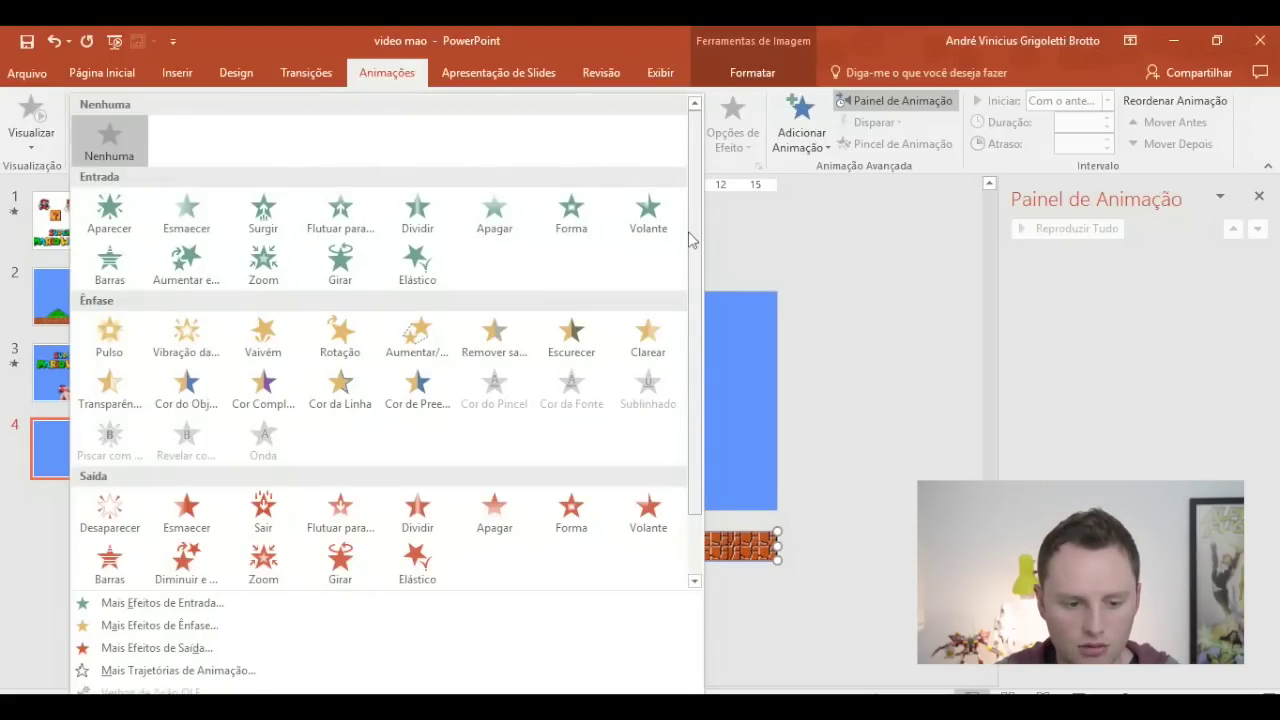
scroll(690, 240, "down", 1)
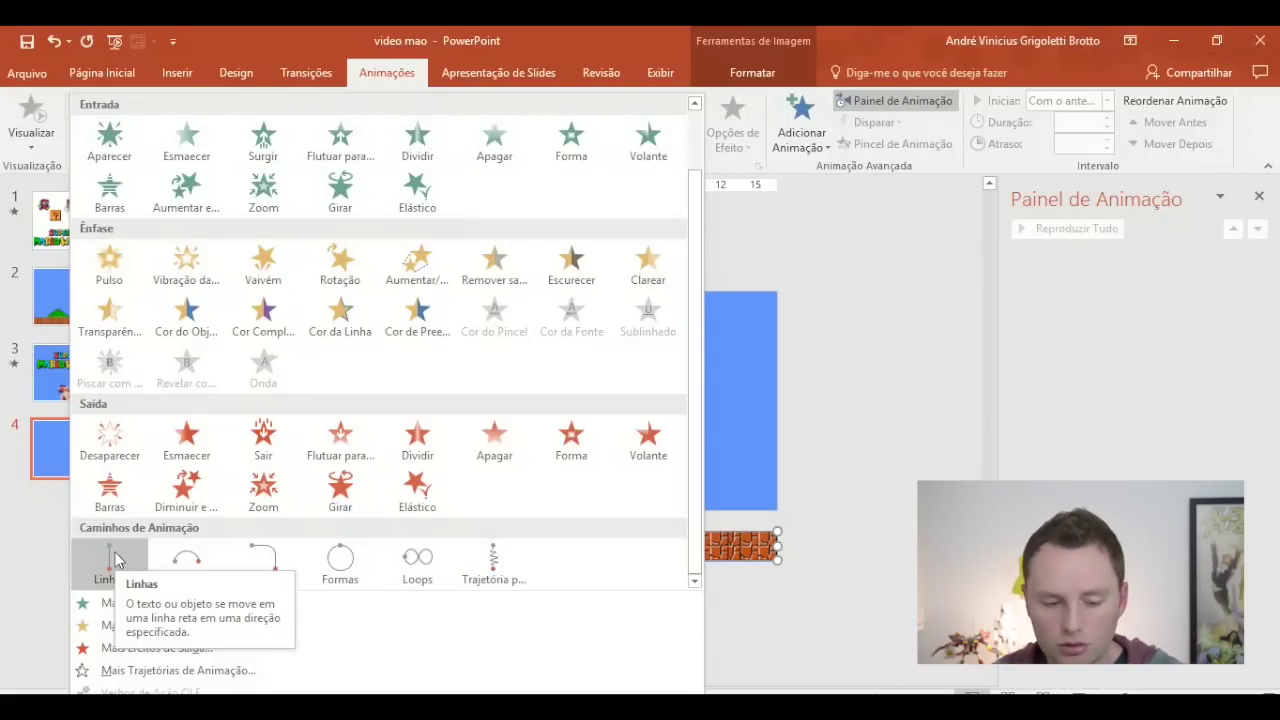
left_click(115, 552)
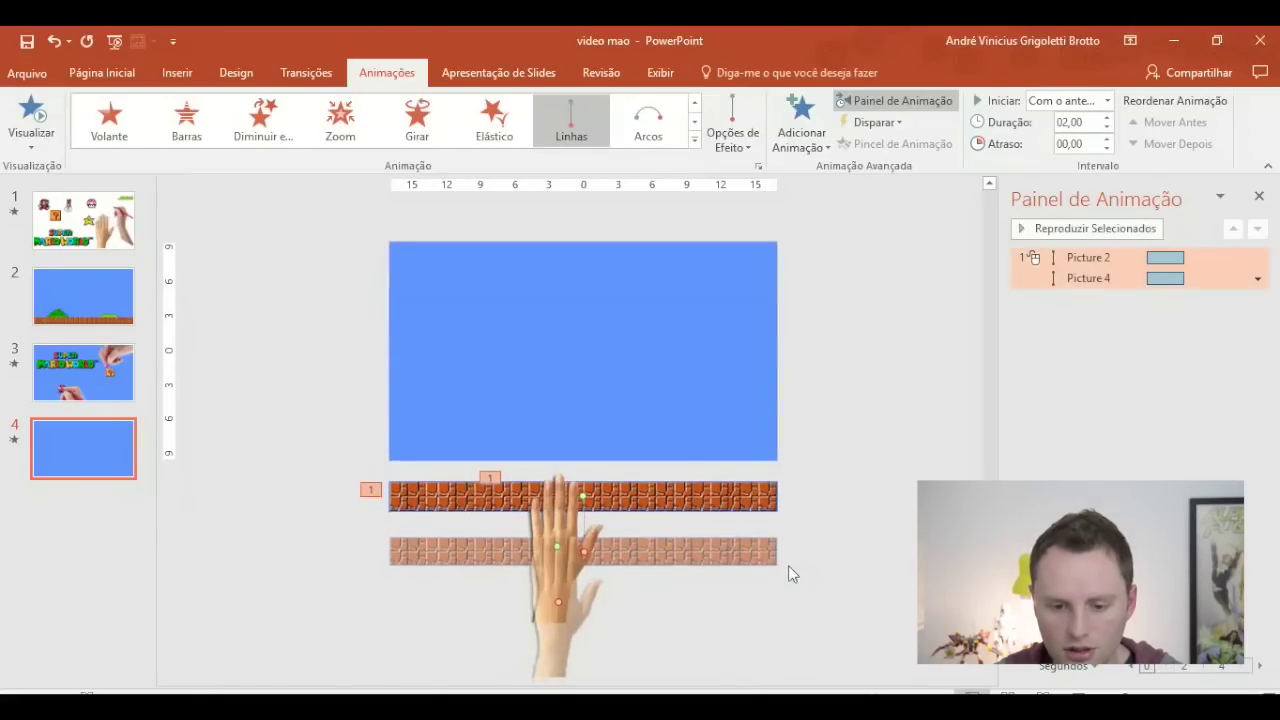
left_click(646, 597)
- Drag the brick strip's motion path end upward into the sky
left_click(646, 560)
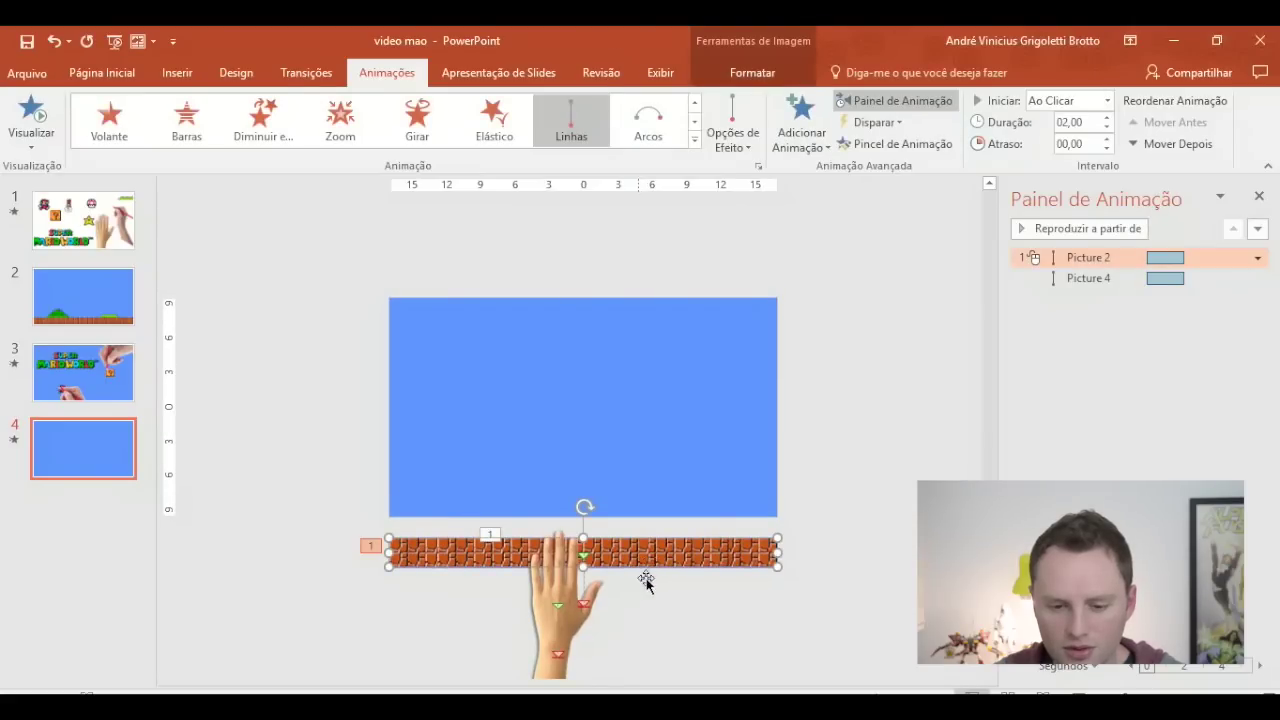
left_click(588, 566)
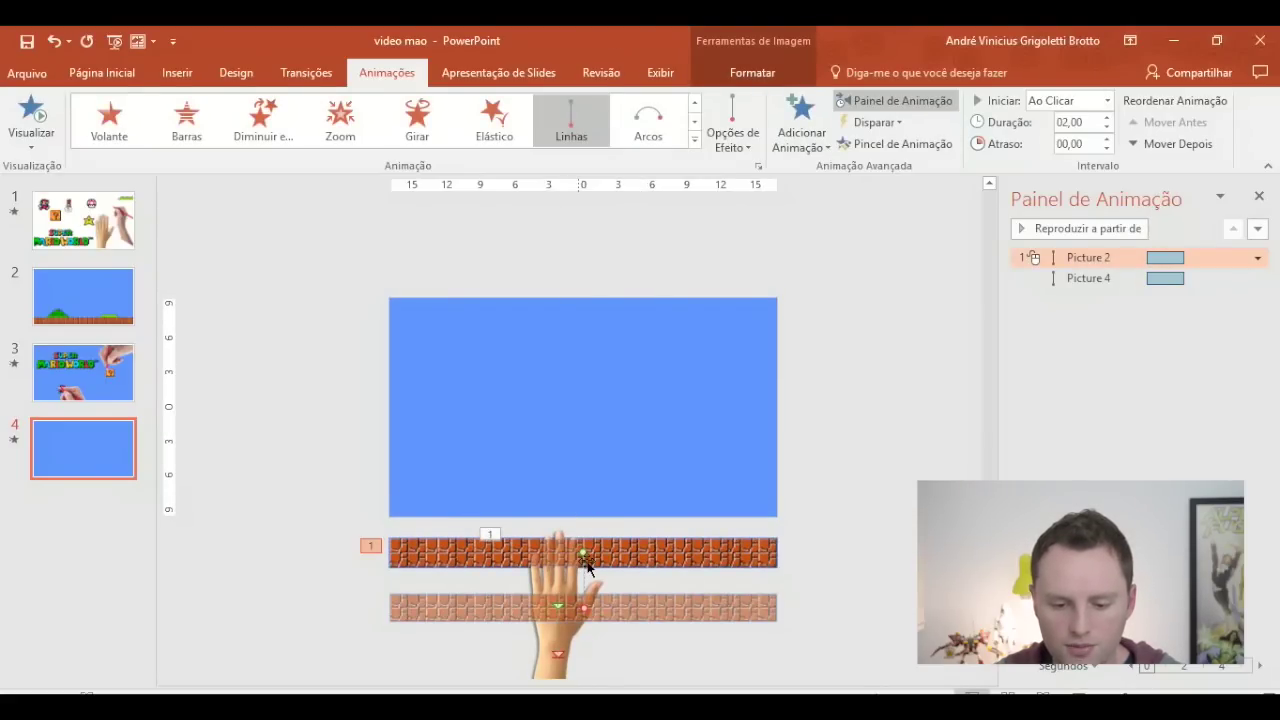
left_click(552, 675)
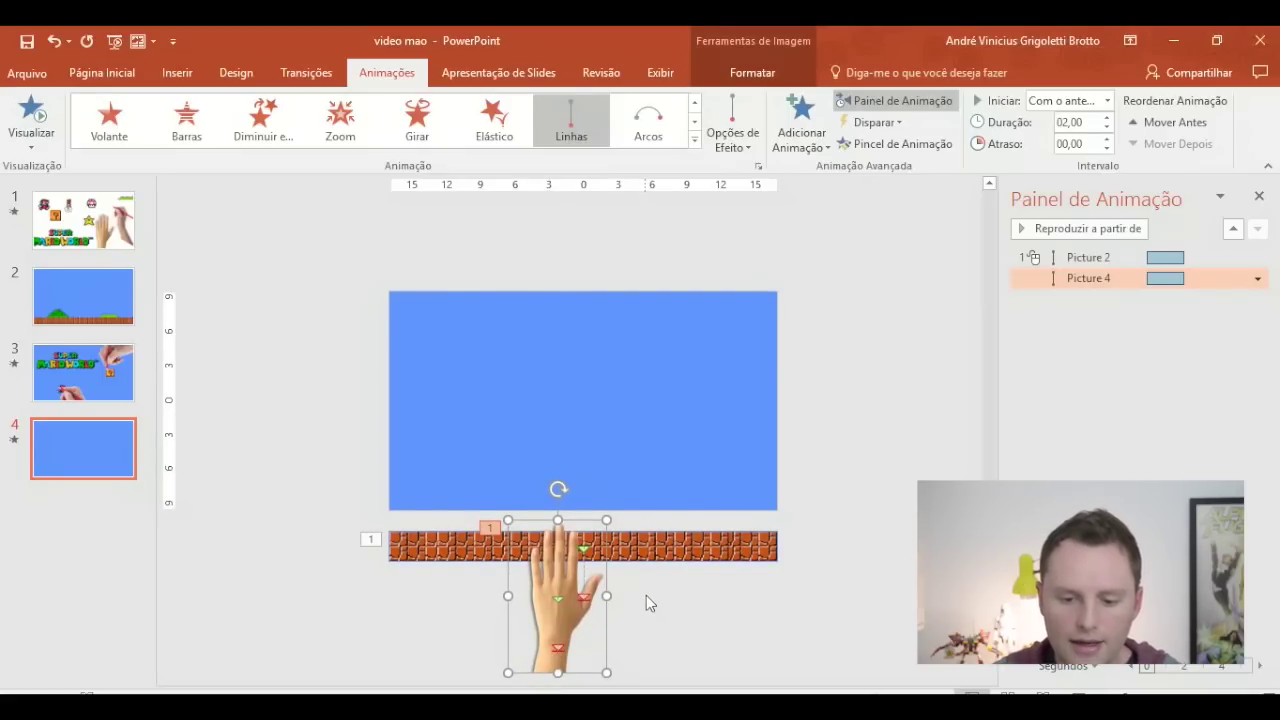
left_click(656, 555)
left_click(595, 612)
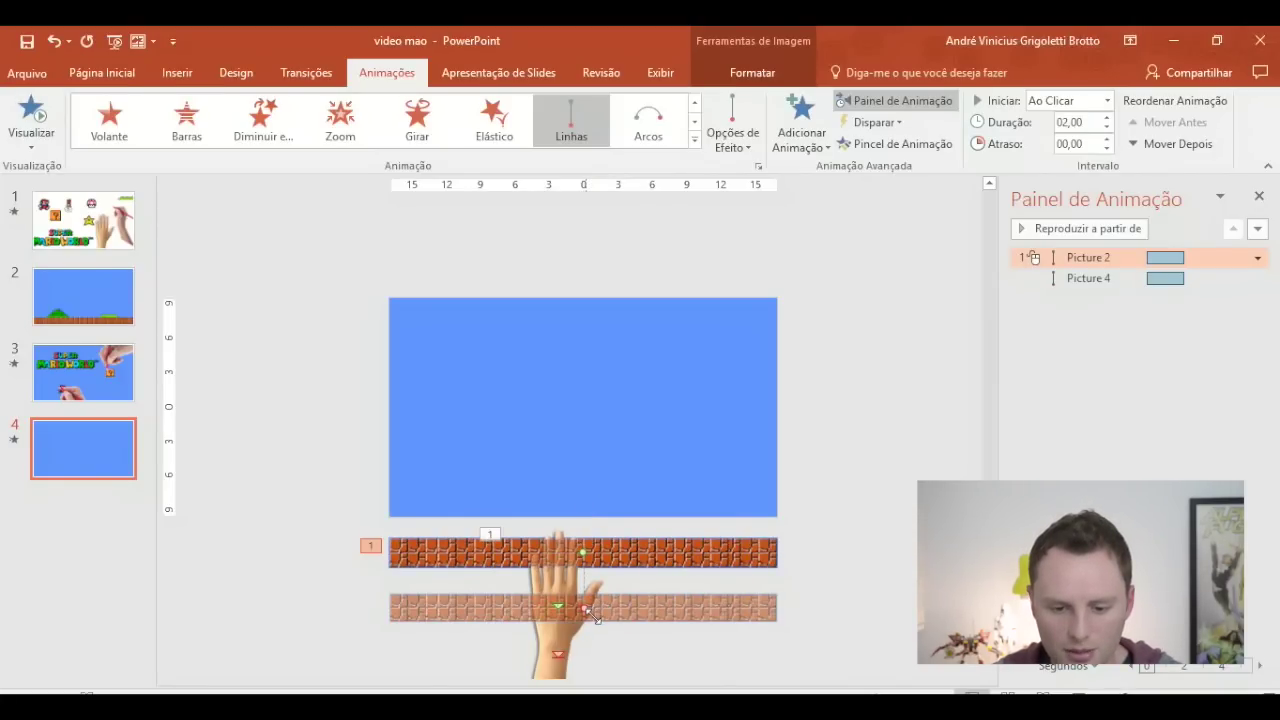
left_click_drag(600, 622, 593, 513)
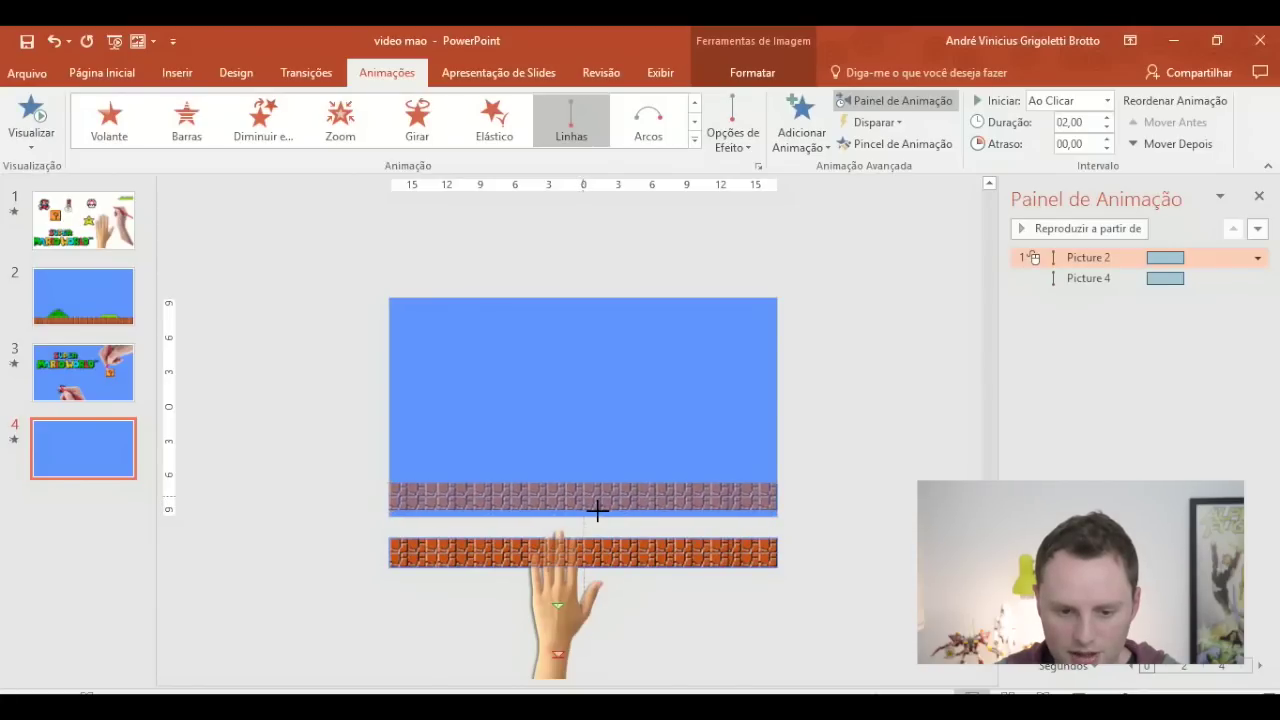
left_click_drag(593, 513, 596, 519)
- Drag the hand's motion path end upward over the bricks and check both paths
left_click(550, 665)
scroll(555, 650, "down", 1)
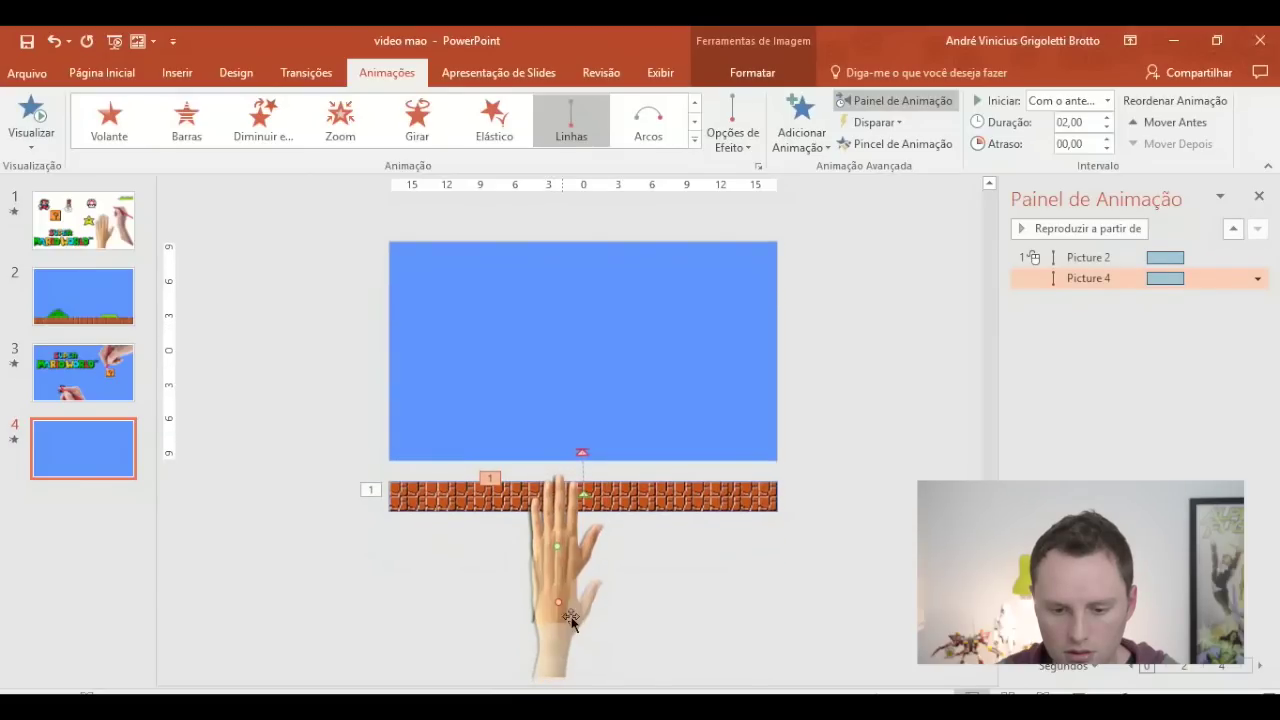
left_click_drag(563, 600, 576, 483)
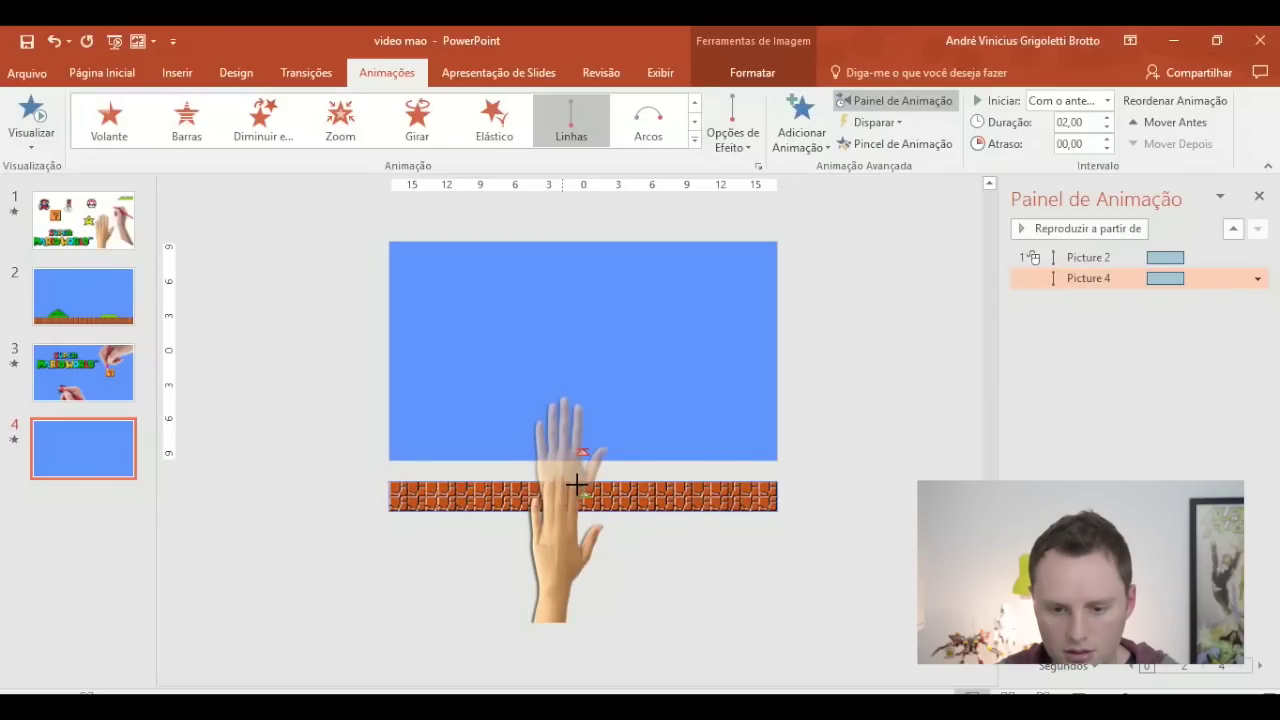
scroll(576, 486, "up", 1)
left_click_drag(576, 484, 580, 563)
left_click(644, 638)
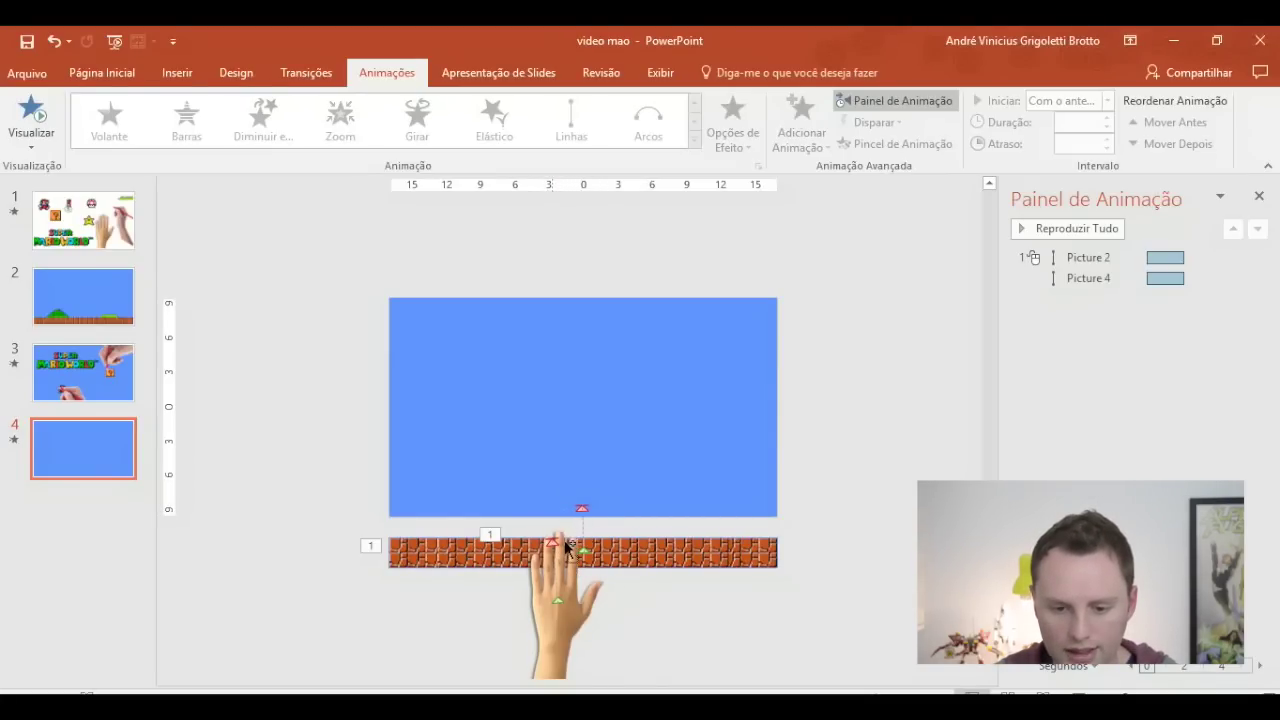
left_click(572, 555)
left_click(594, 515)
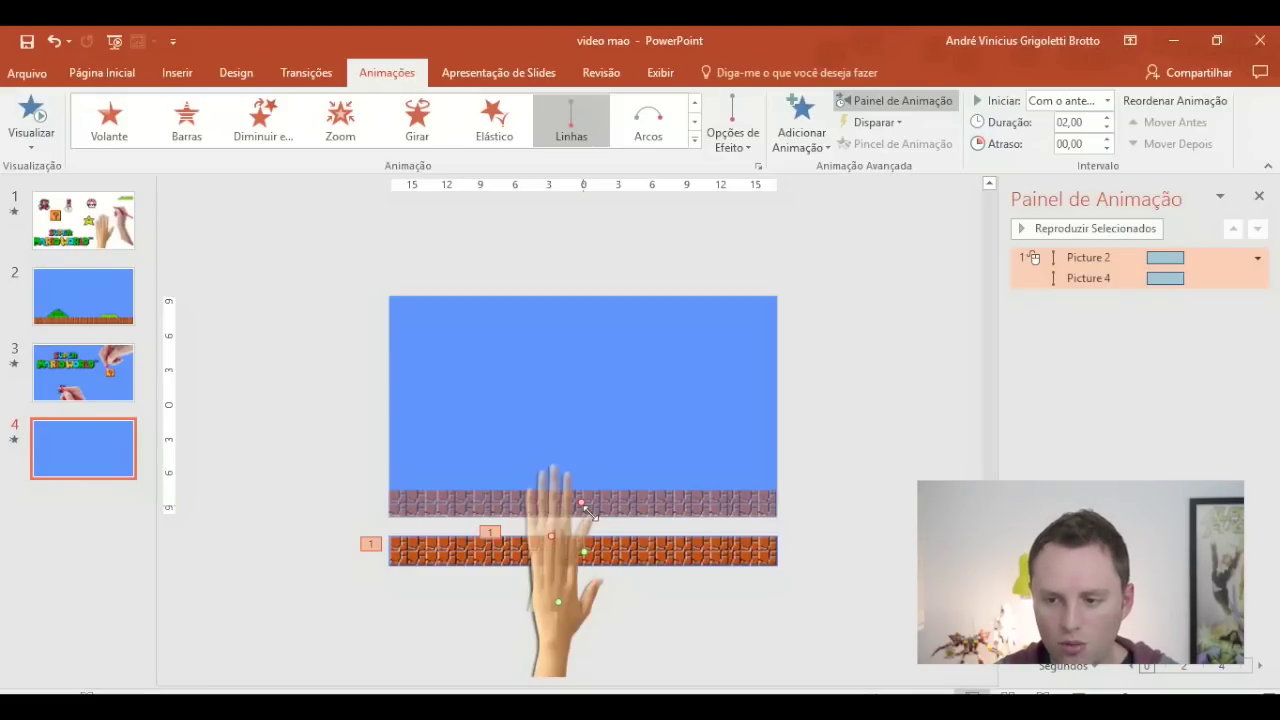
left_click(1074, 423)
- Set the brick strip's Picture 2 animation to Iniciar com anterior
left_click(1110, 260)
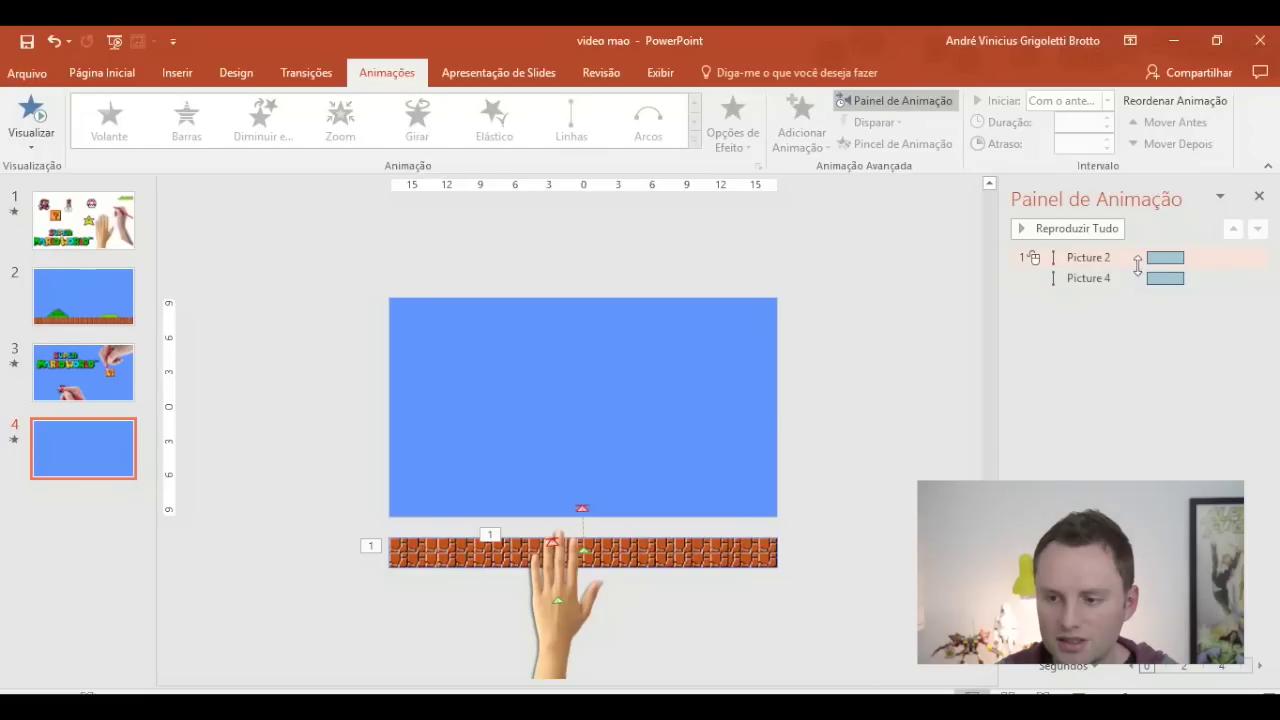
left_click(1100, 278)
left_click(1100, 258)
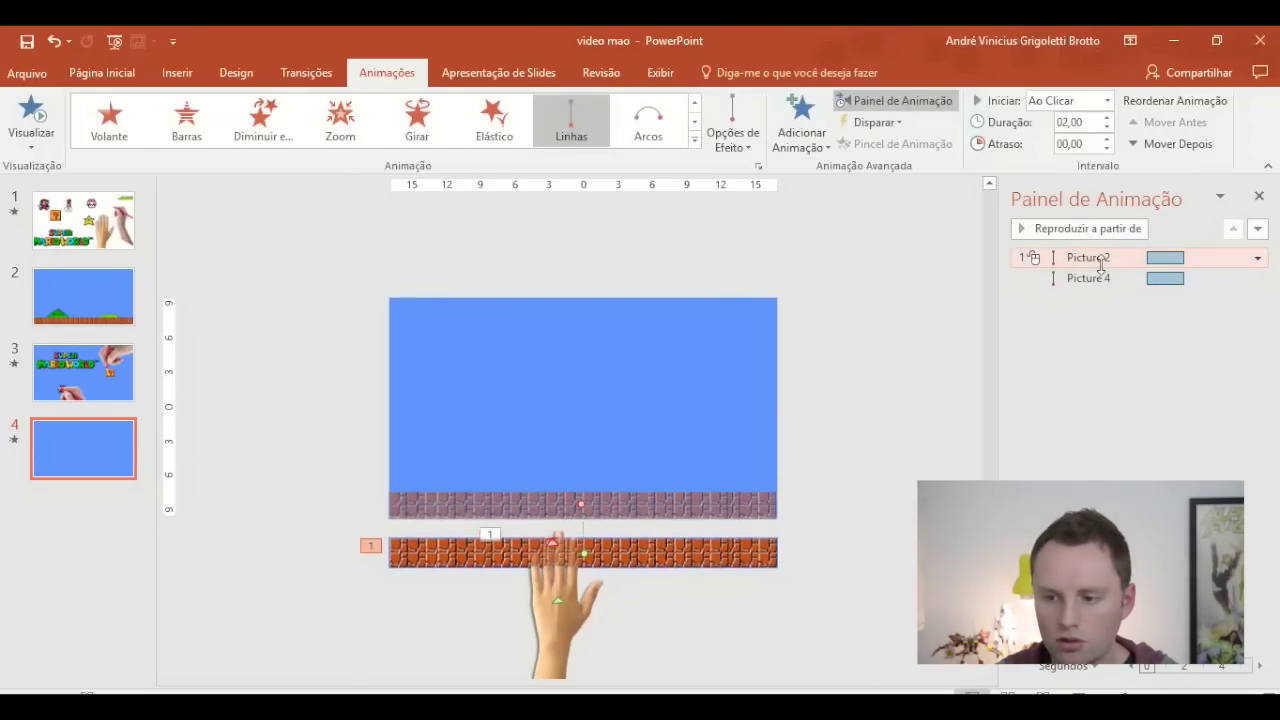
right_click(1100, 260)
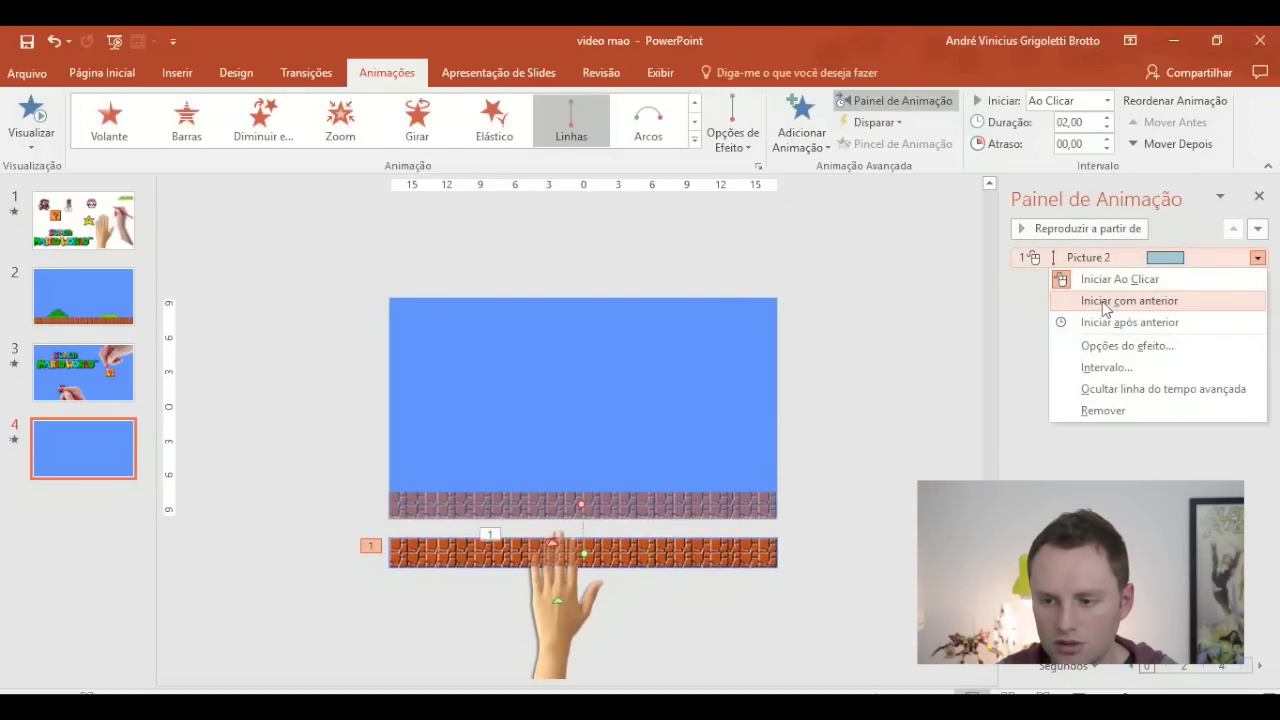
left_click(1102, 301)
left_click(1070, 390)
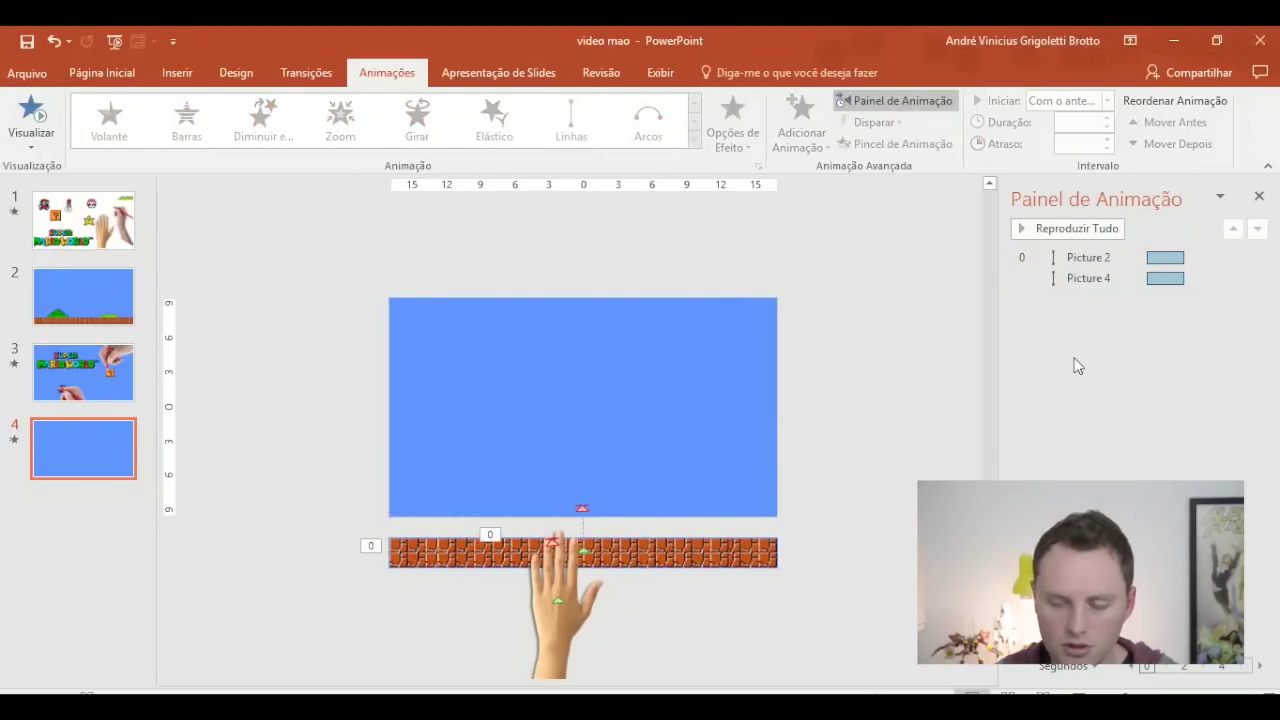
- Review both motion paths and bring up the hand animation's options
left_click(1108, 277, "shift")
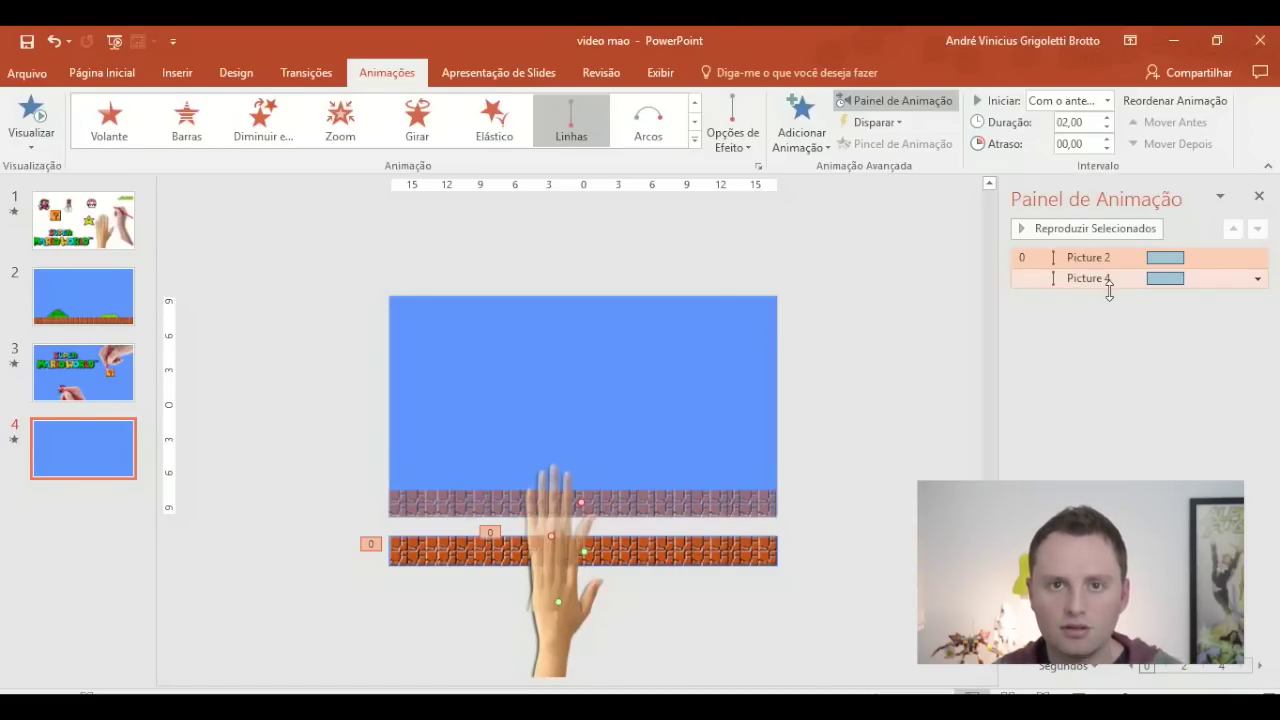
left_click(1106, 372)
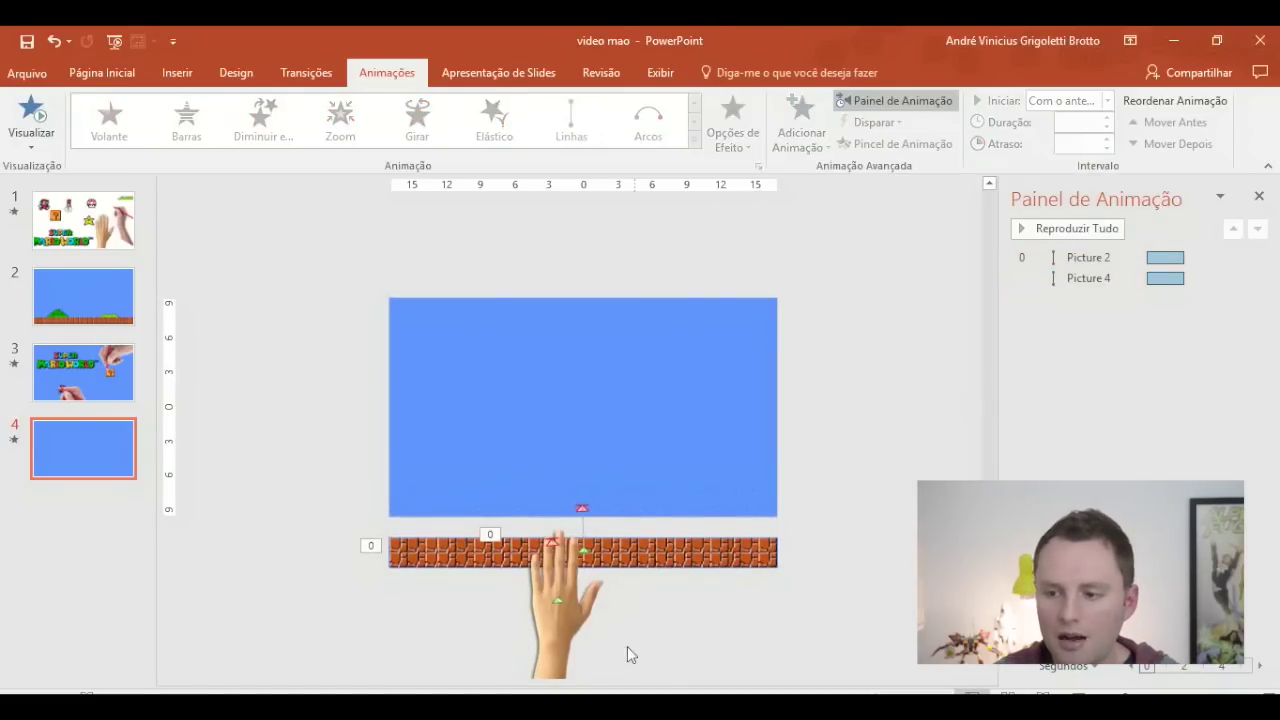
left_click(551, 655)
right_click(1093, 288)
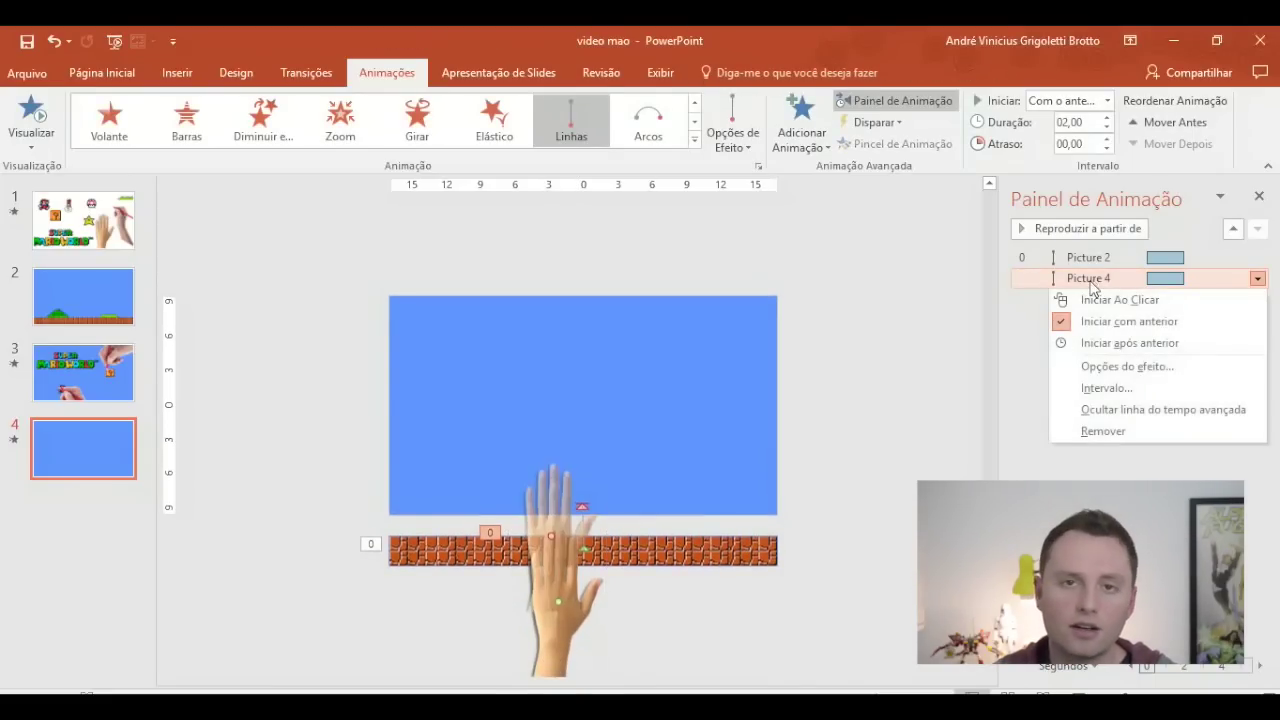
left_click(1090, 370)
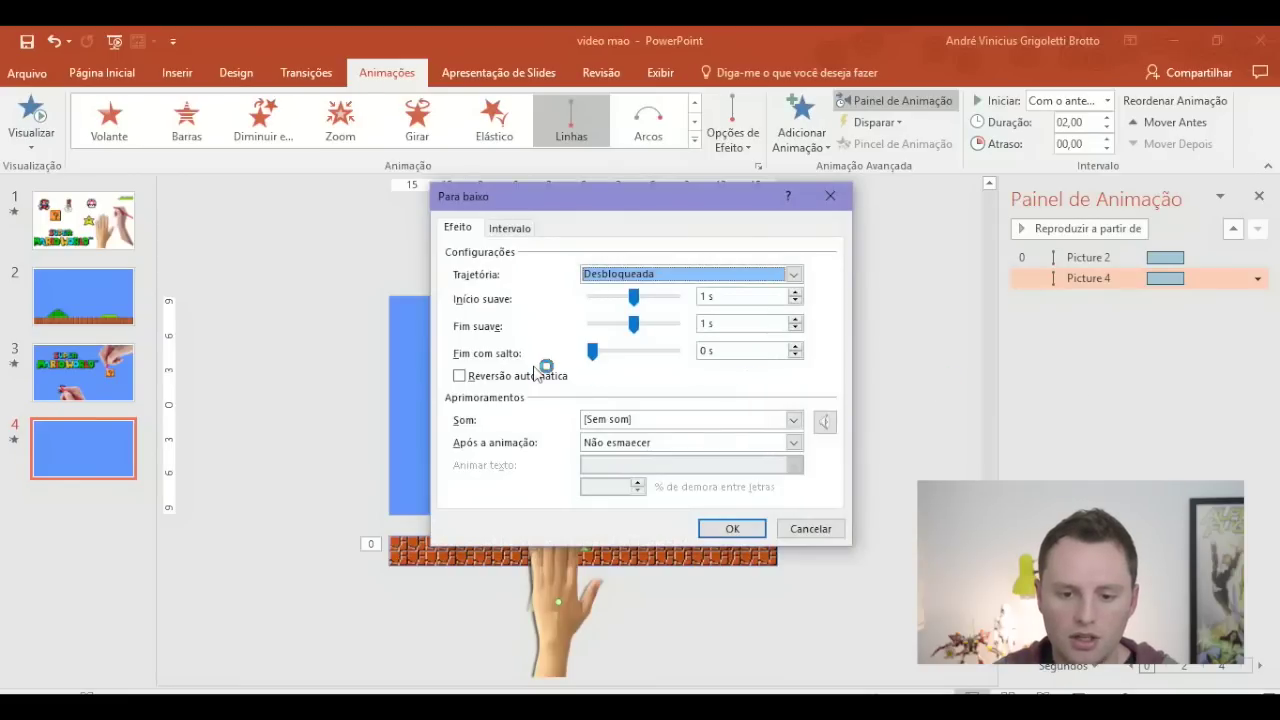
left_click(518, 377)
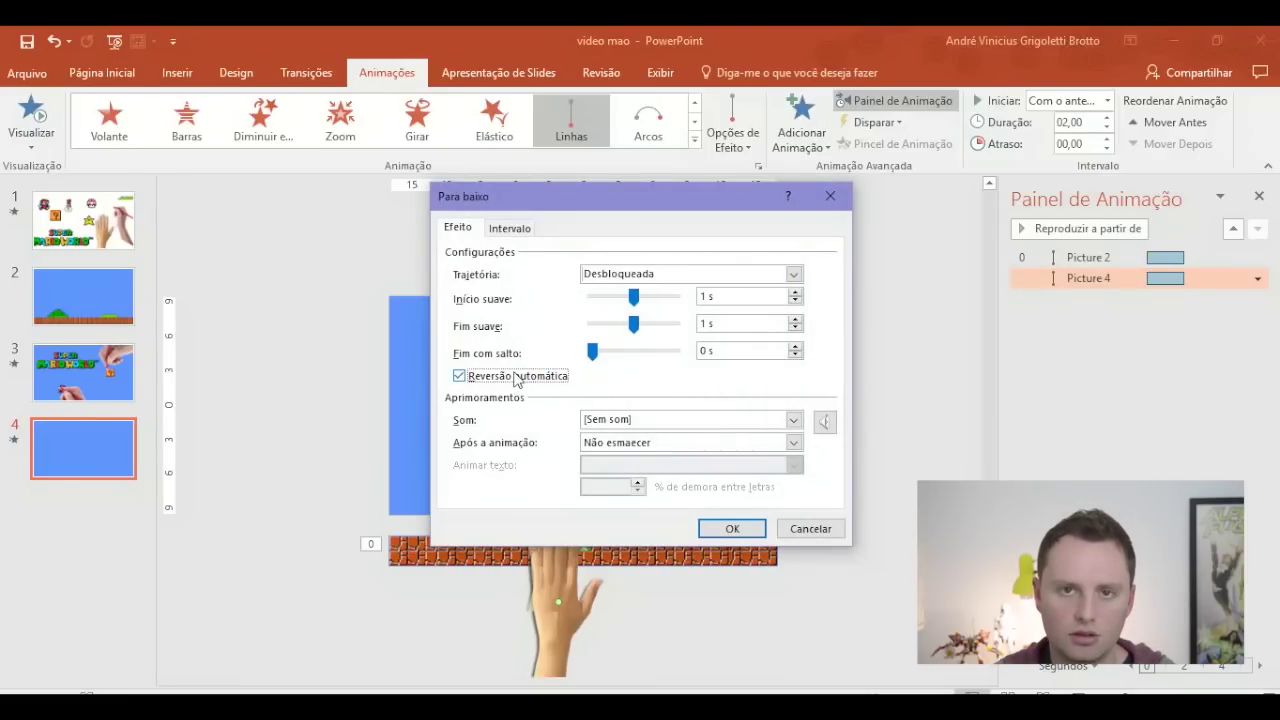
left_click(725, 531)
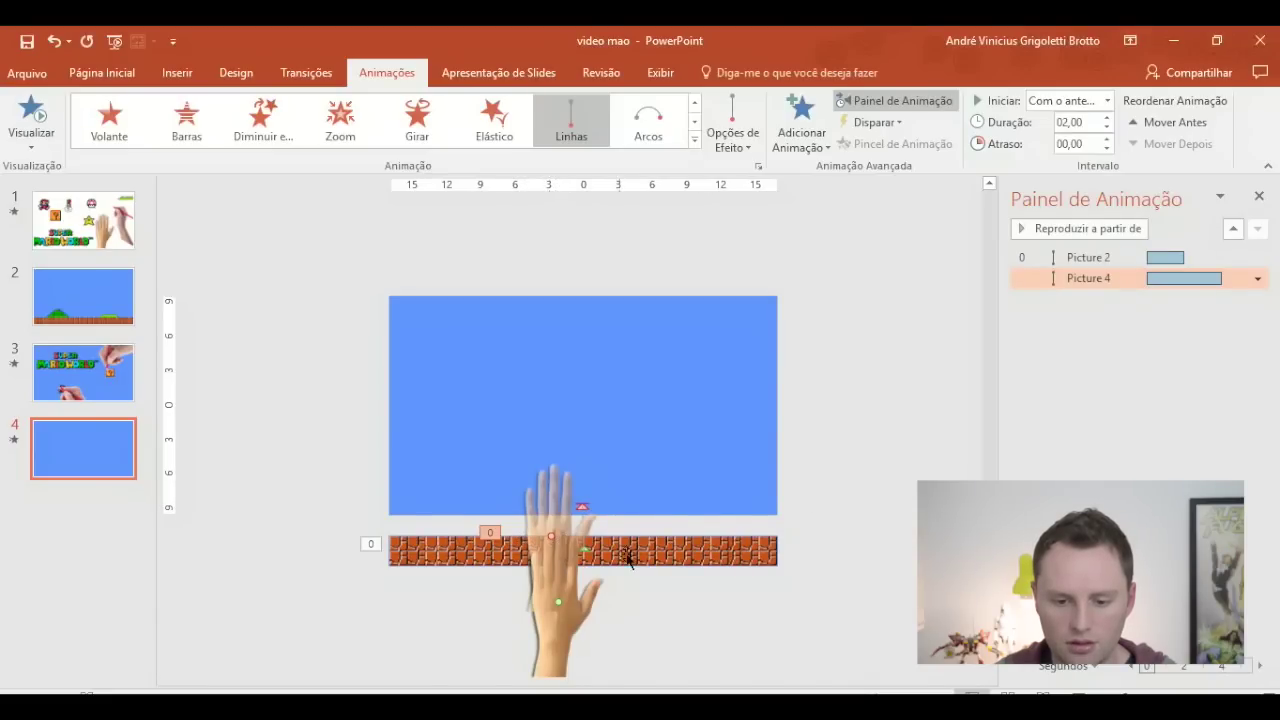
left_click(563, 632)
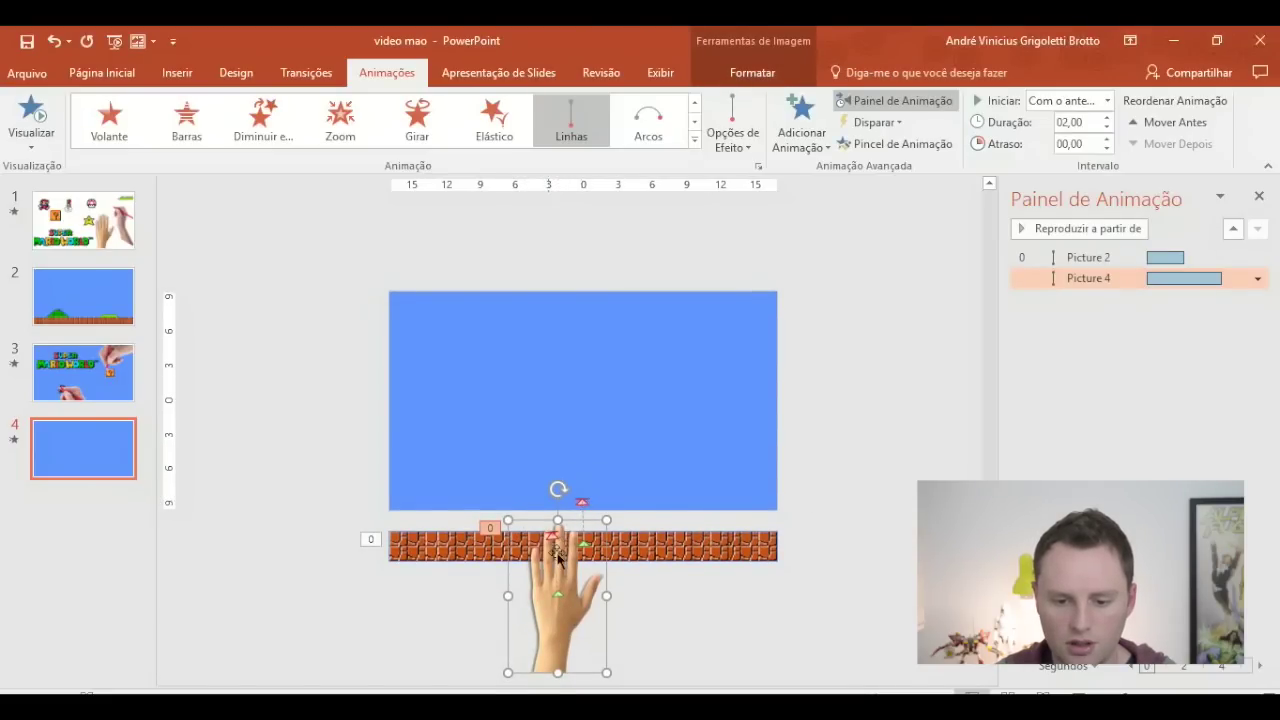
left_click_drag(565, 538, 562, 540)
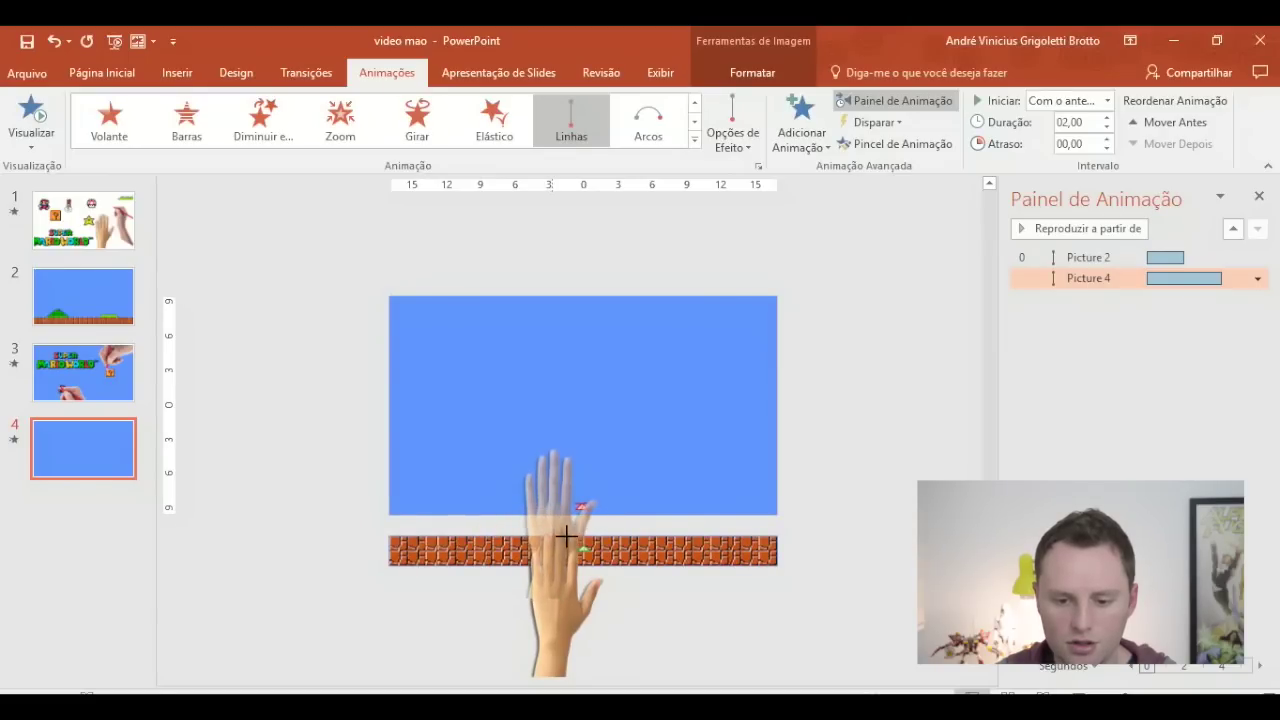
left_click(497, 549)
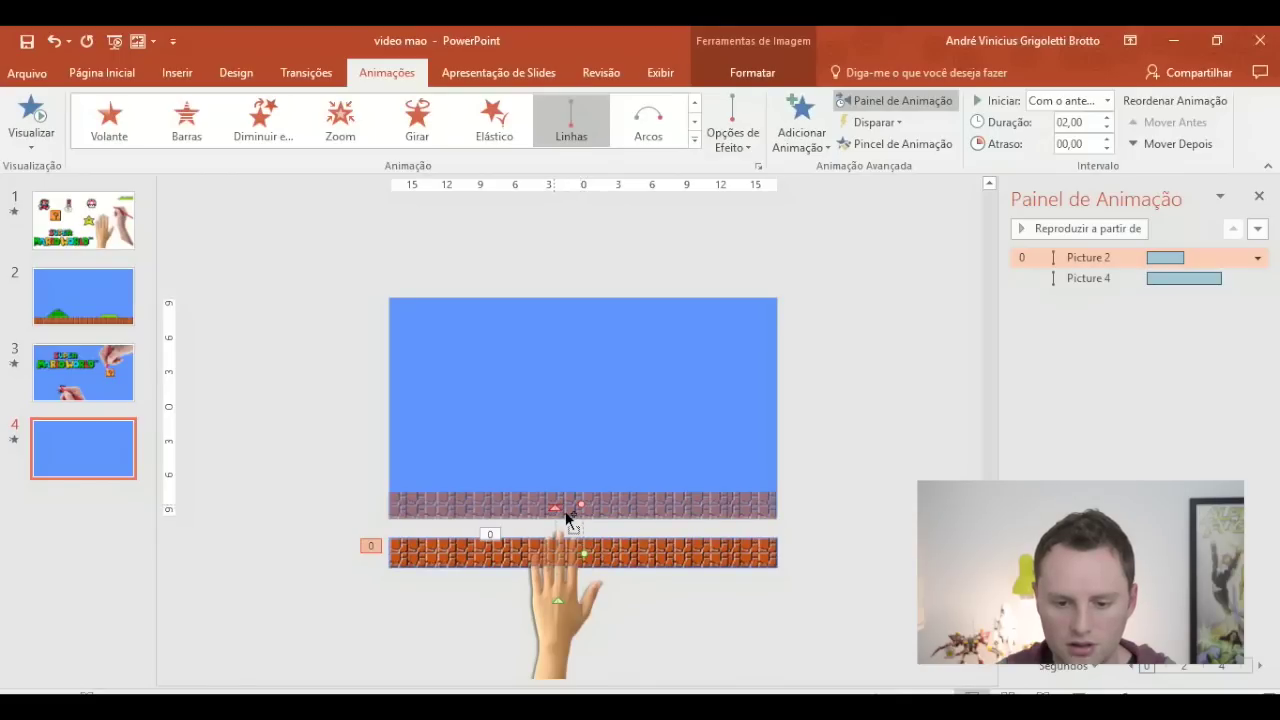
left_click(568, 609, "shift")
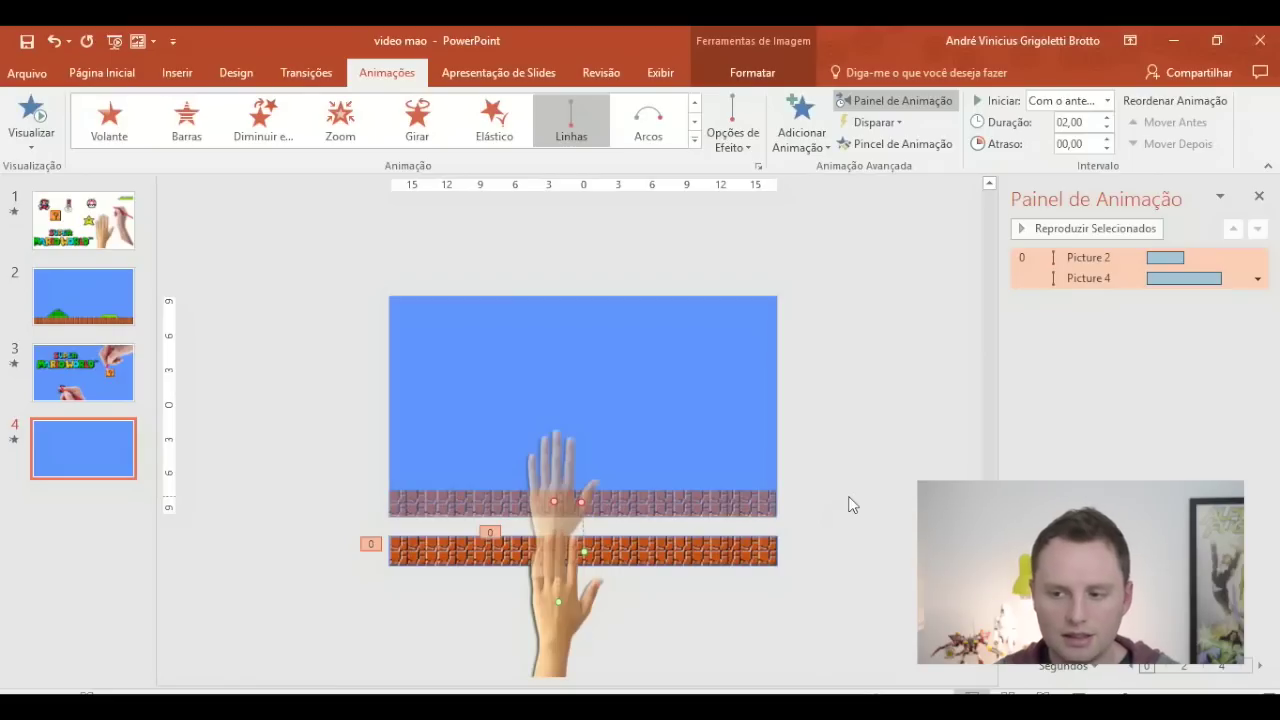
left_click(1170, 258)
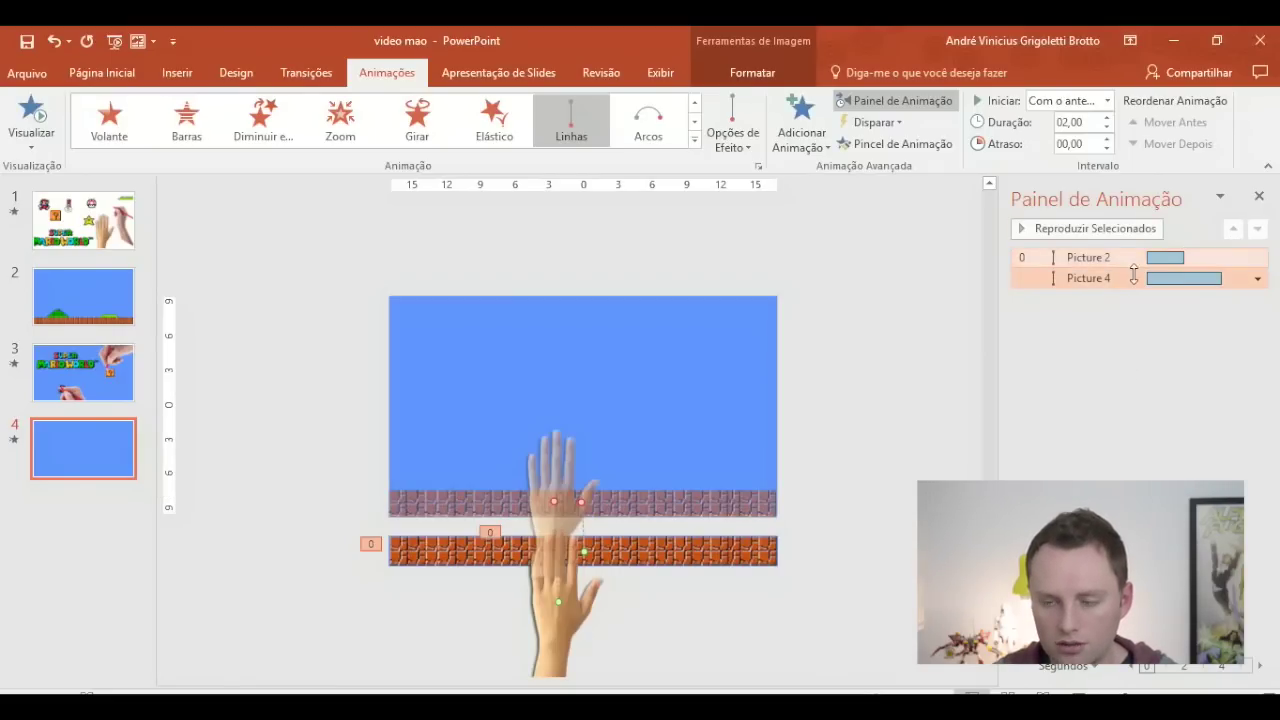
left_click(1108, 279)
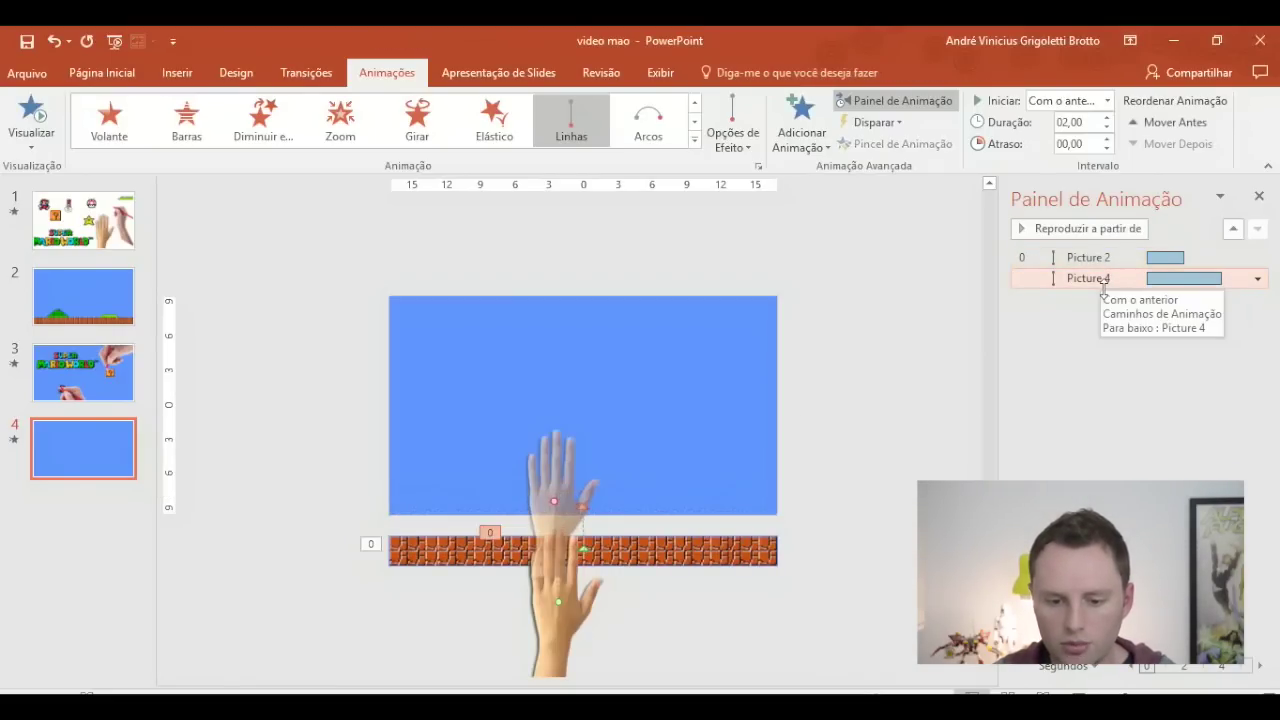
left_click(1106, 280)
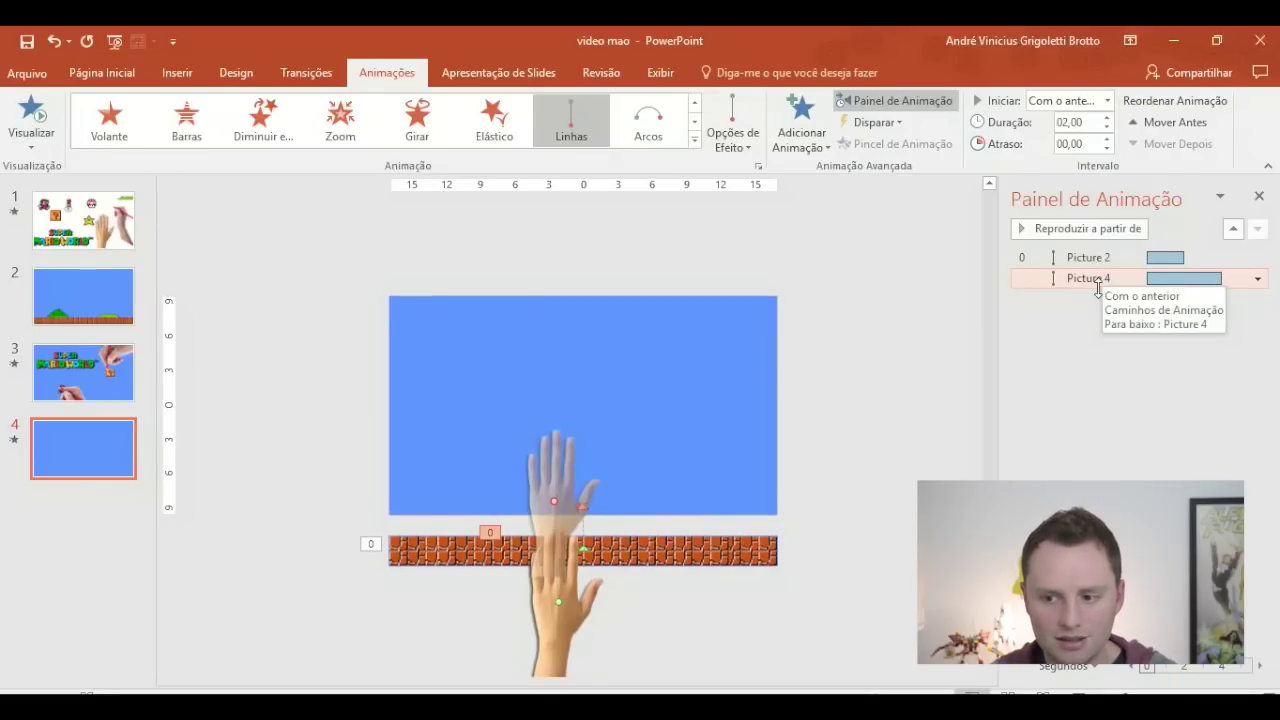
left_click(1077, 692)
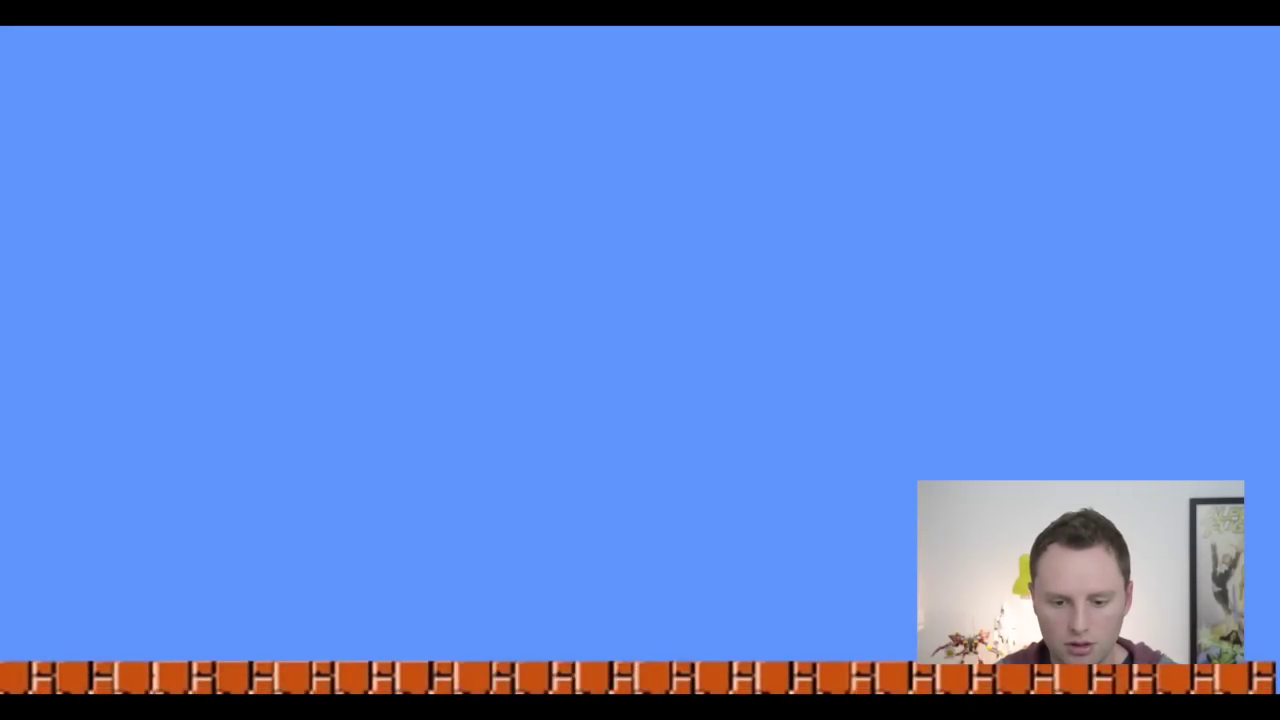
key("Escape")
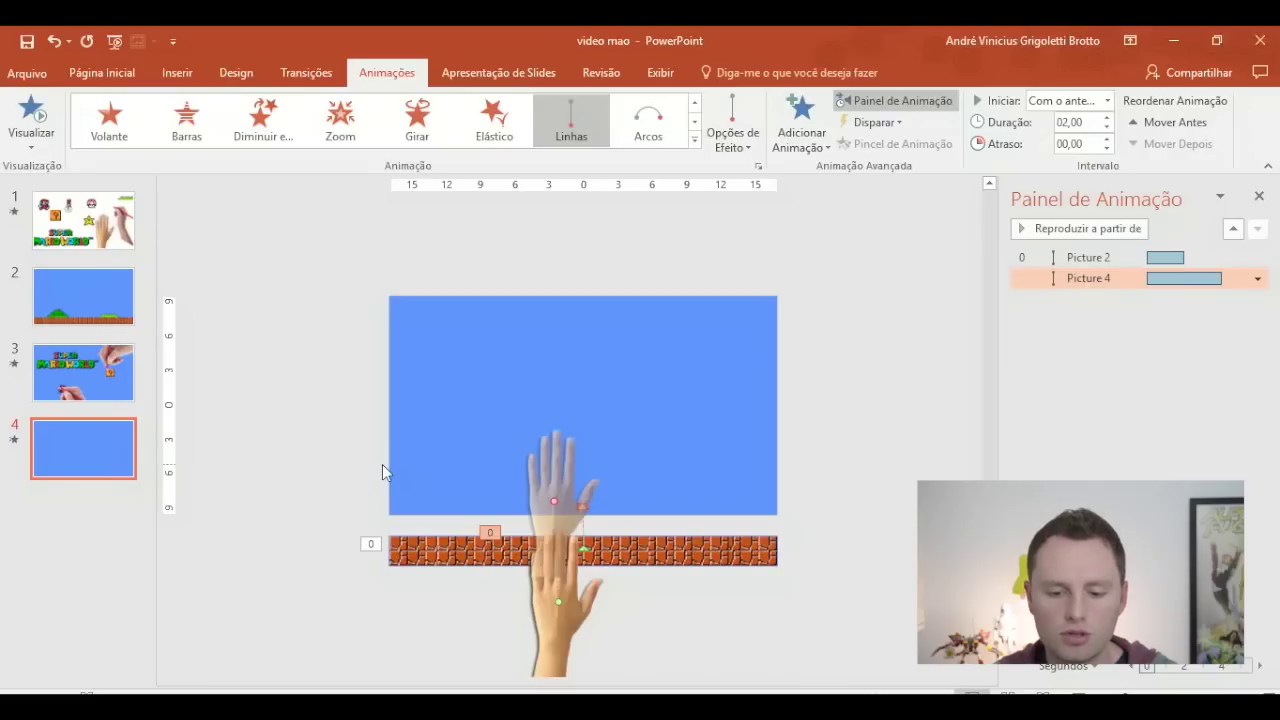
- Delete all animations from slide 1's animation list
left_click(74, 309)
left_click(84, 245)
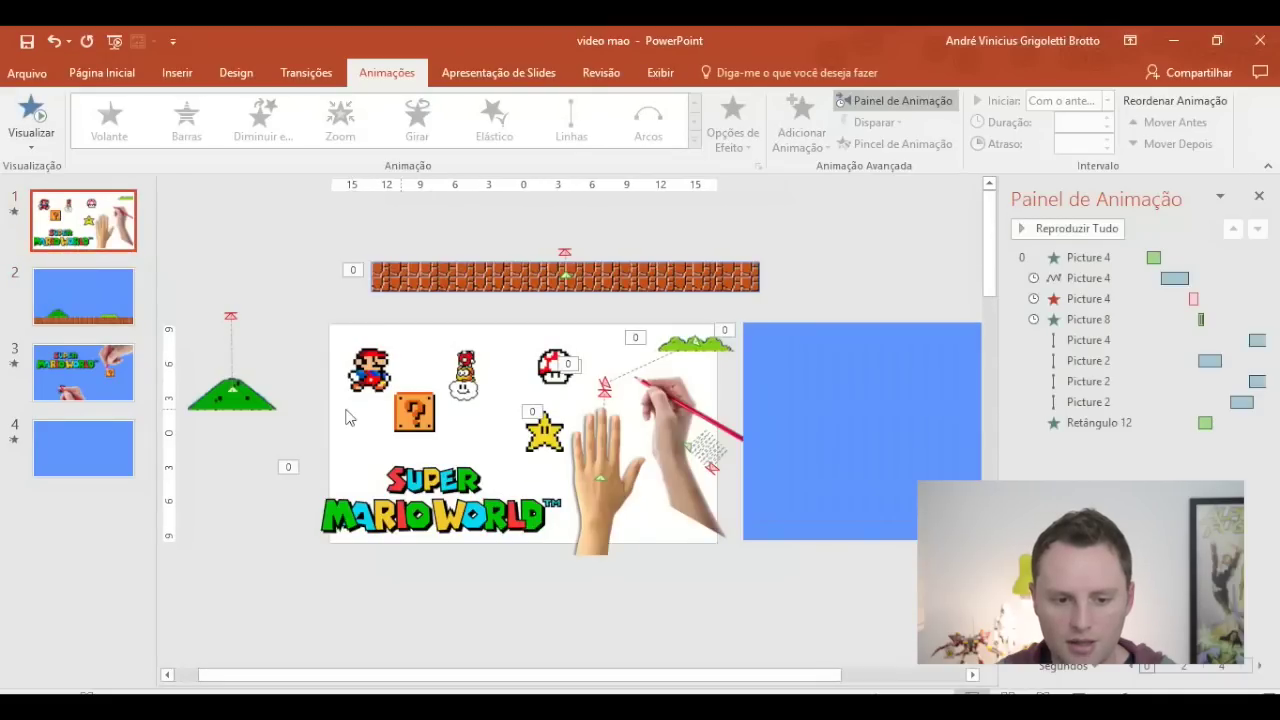
left_click(1098, 383)
left_click(1088, 259)
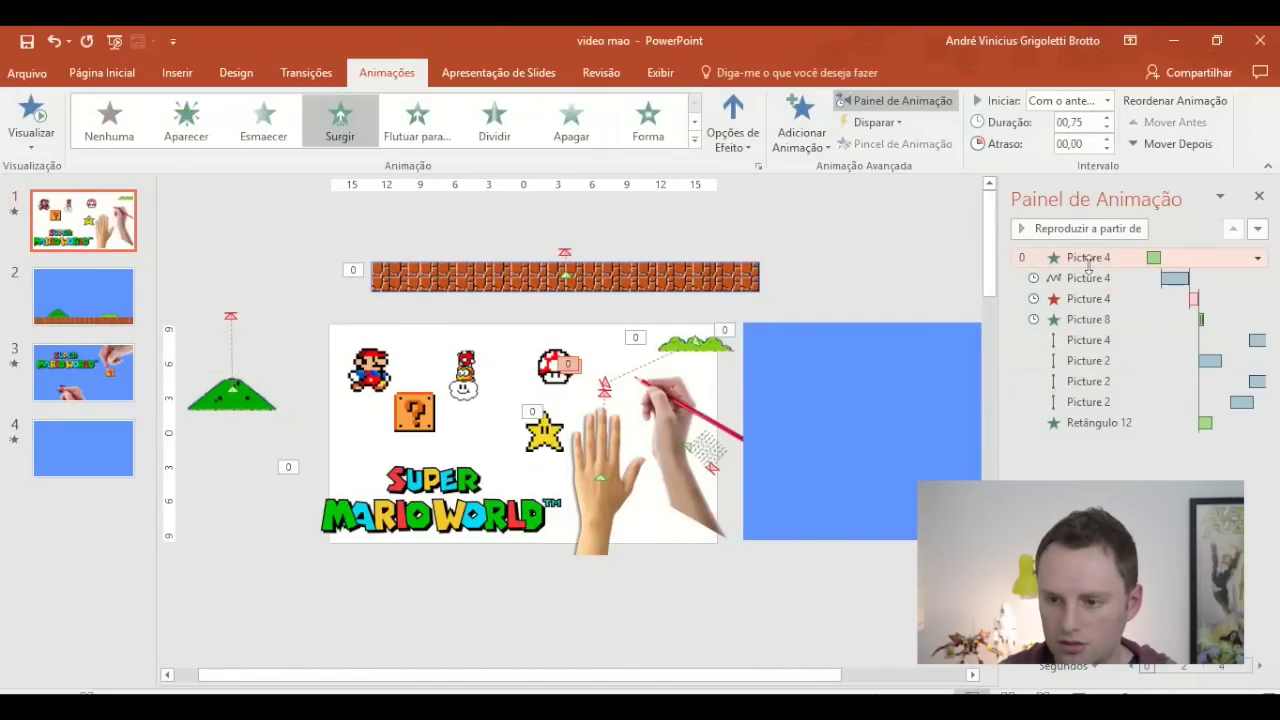
key("Delete")
key("Delete")
key("Delete")
key("Delete")
key("Delete")
key("Delete")
key("Delete")
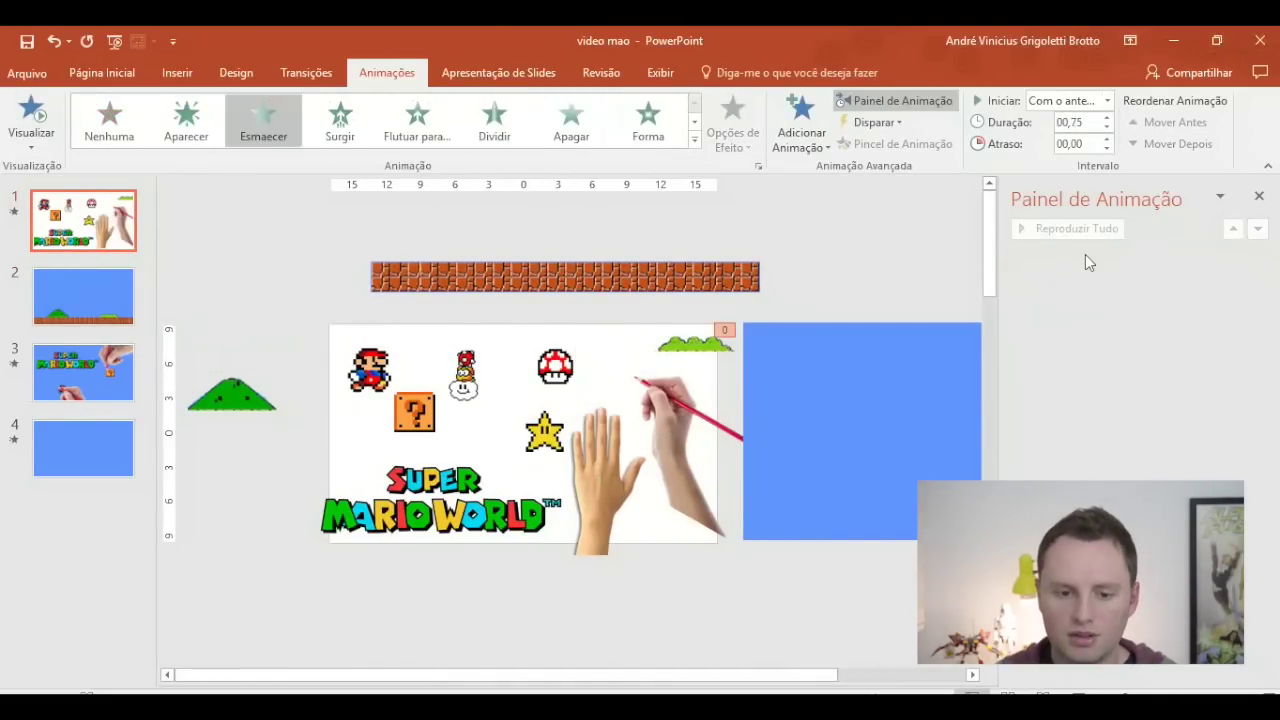
- Select the green hill to the left of slide 1
left_click(697, 345)
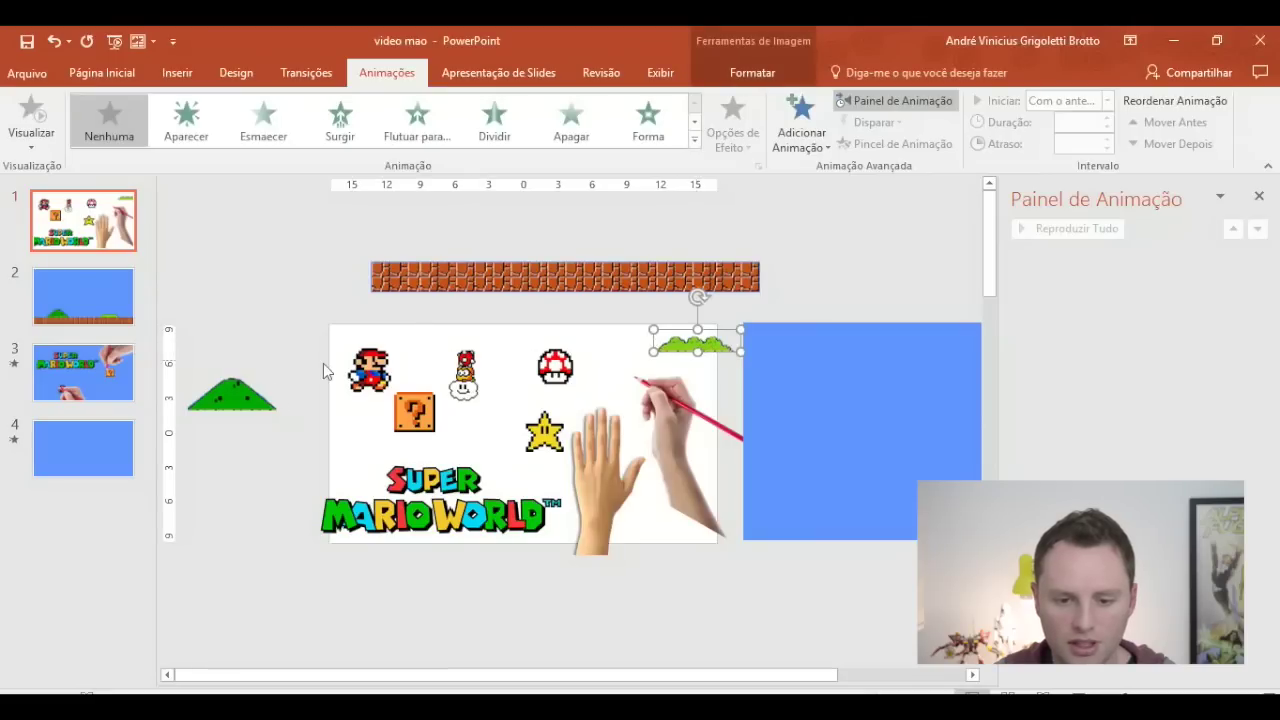
left_click(242, 396)
left_click(688, 345)
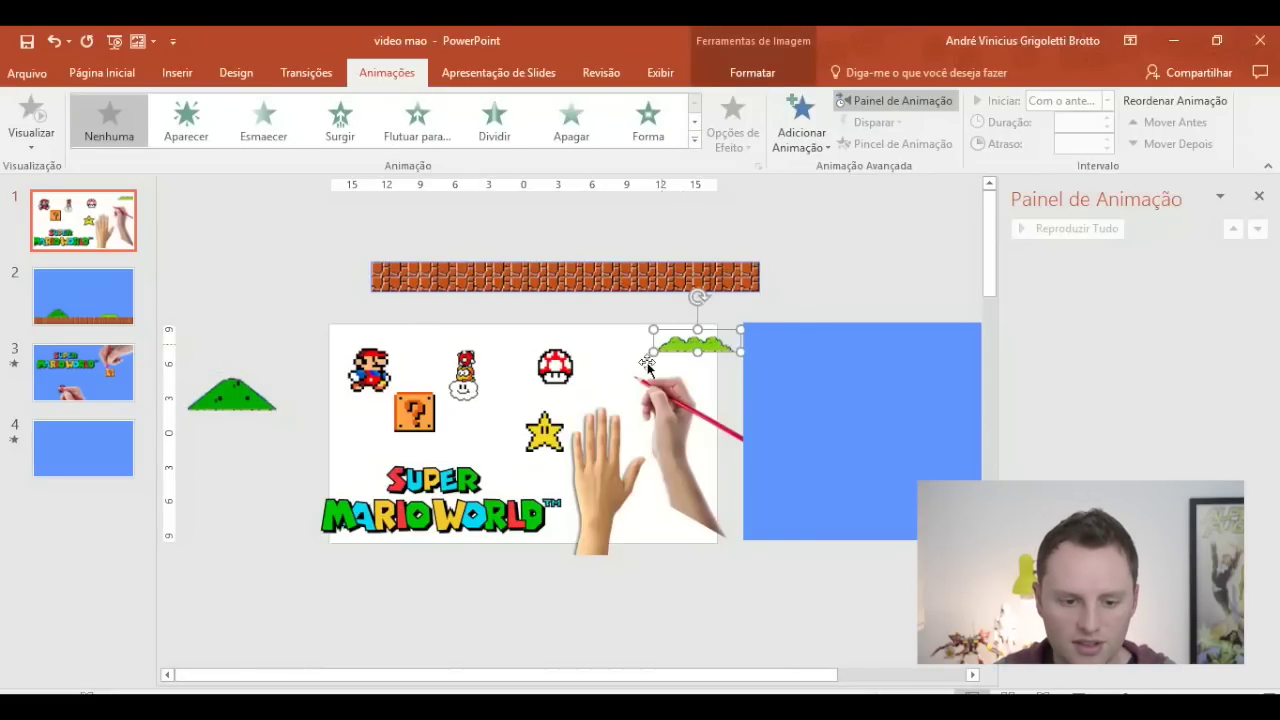
left_click(226, 405)
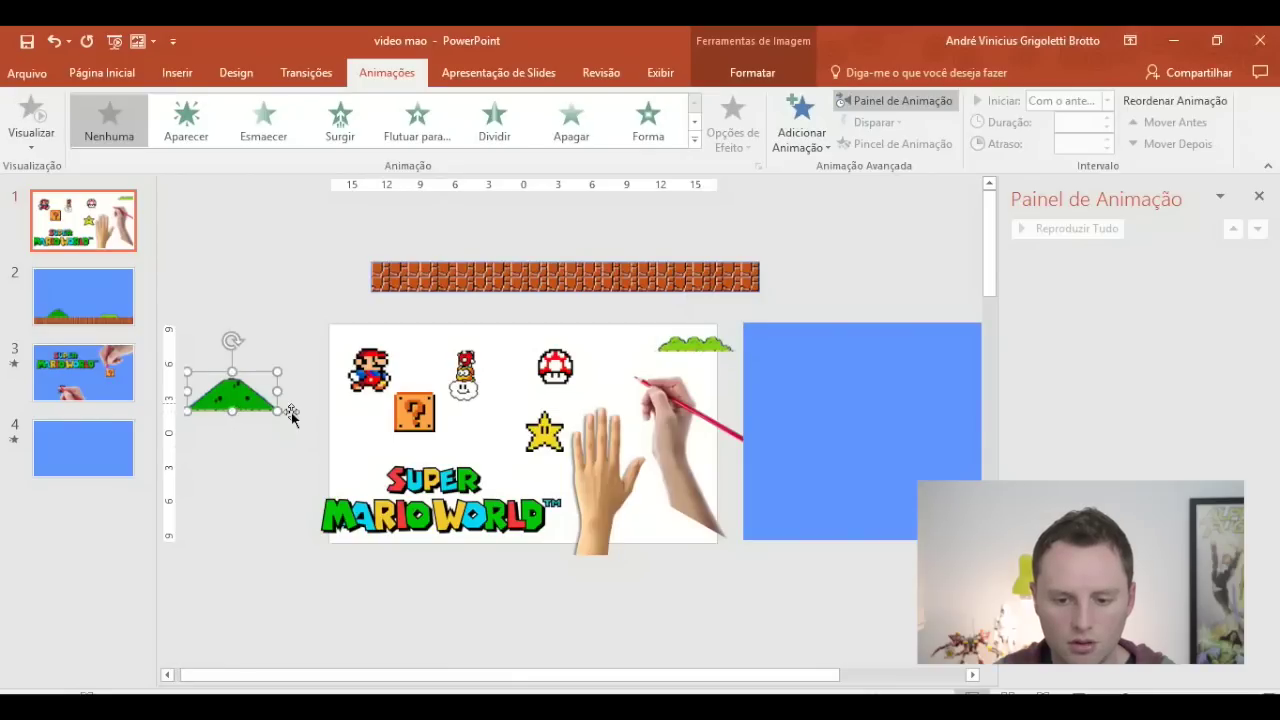
left_click(617, 481)
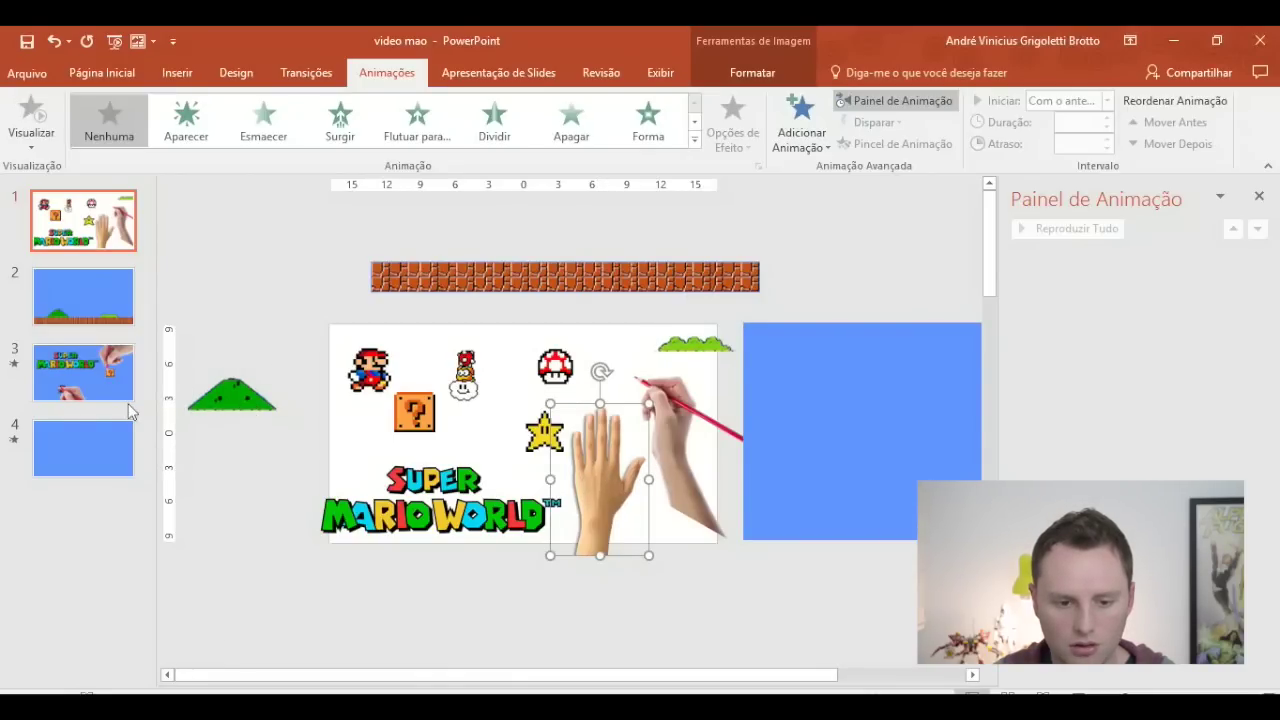
left_click(253, 408)
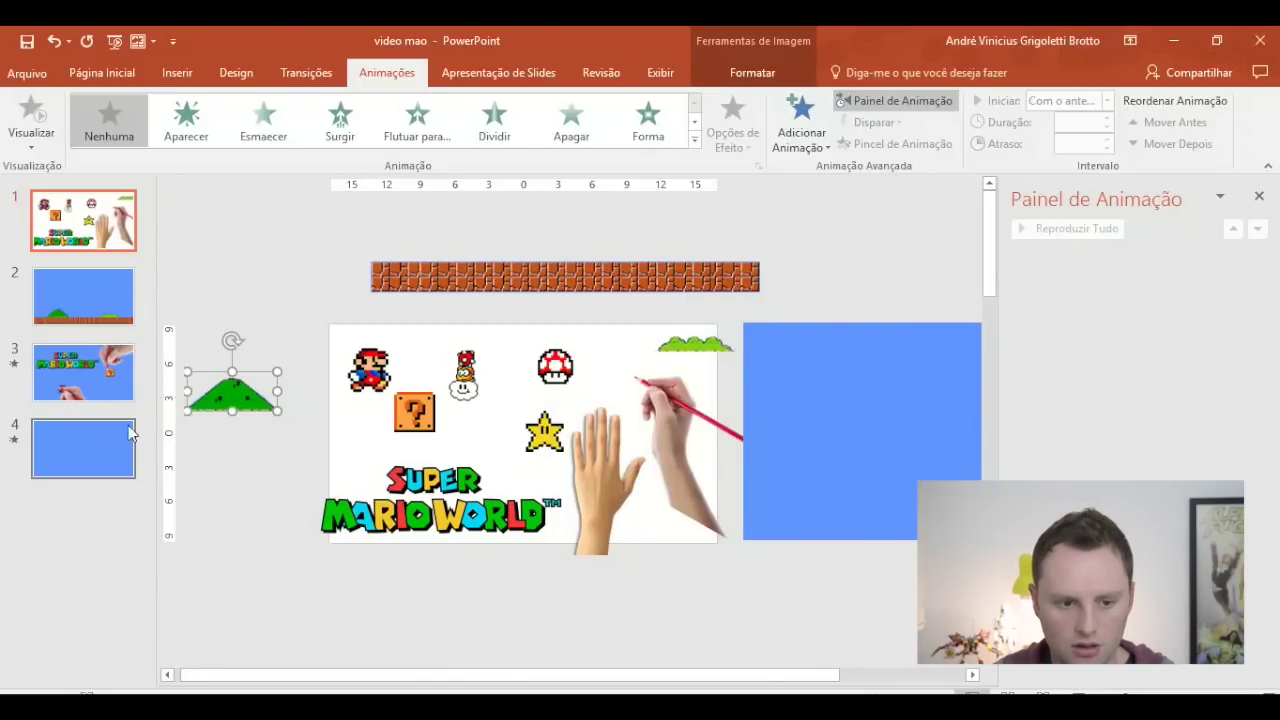
- Return to slide 4 and check the hand's and brick strip's motion paths
left_click(90, 305)
left_click(96, 433)
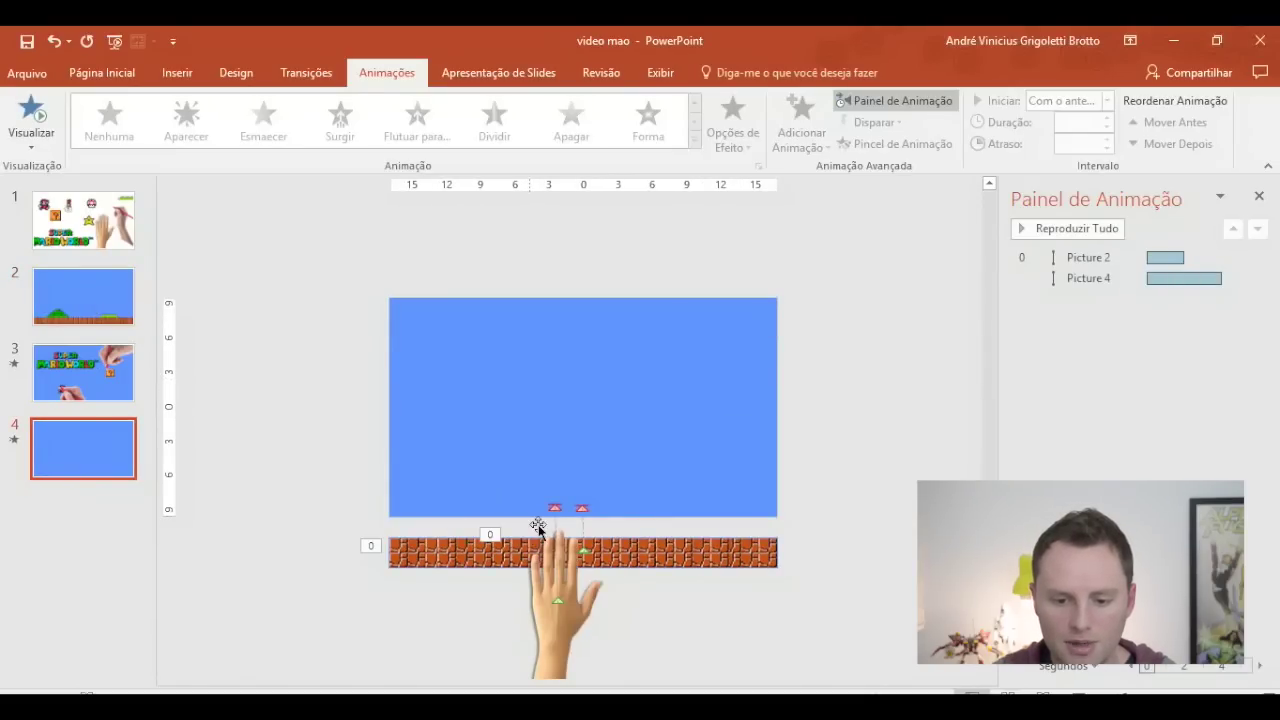
left_click(568, 518)
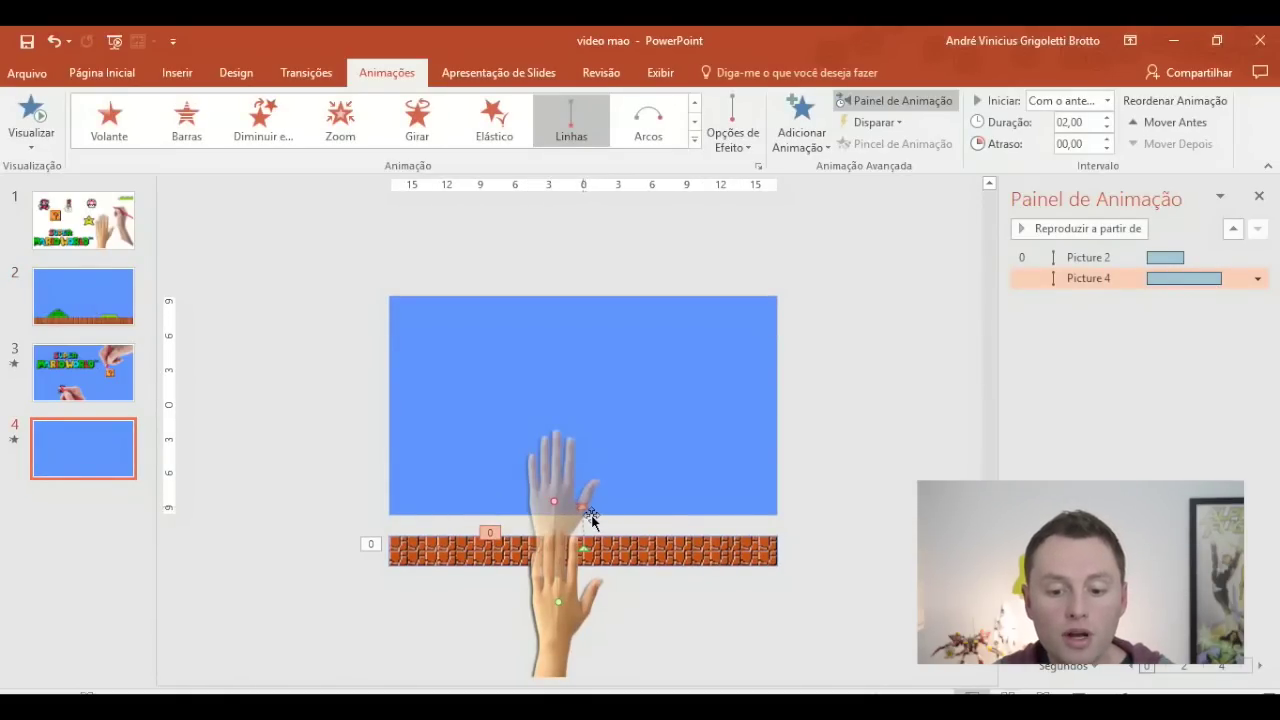
left_click(591, 515)
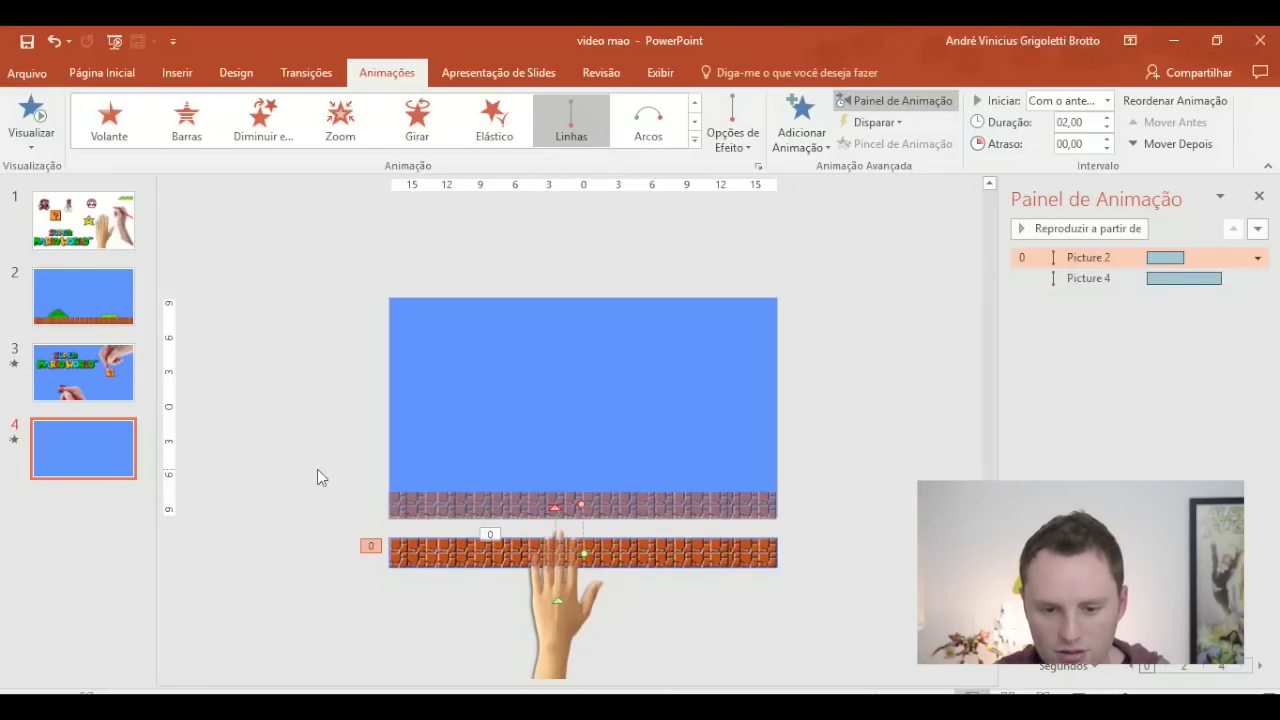
- Paste the green hill onto slide 4 below the bricks at lower left and reposition the left hand
key("ctrl+v")
left_click_drag(292, 368, 475, 478)
left_click_drag(570, 665, 440, 680)
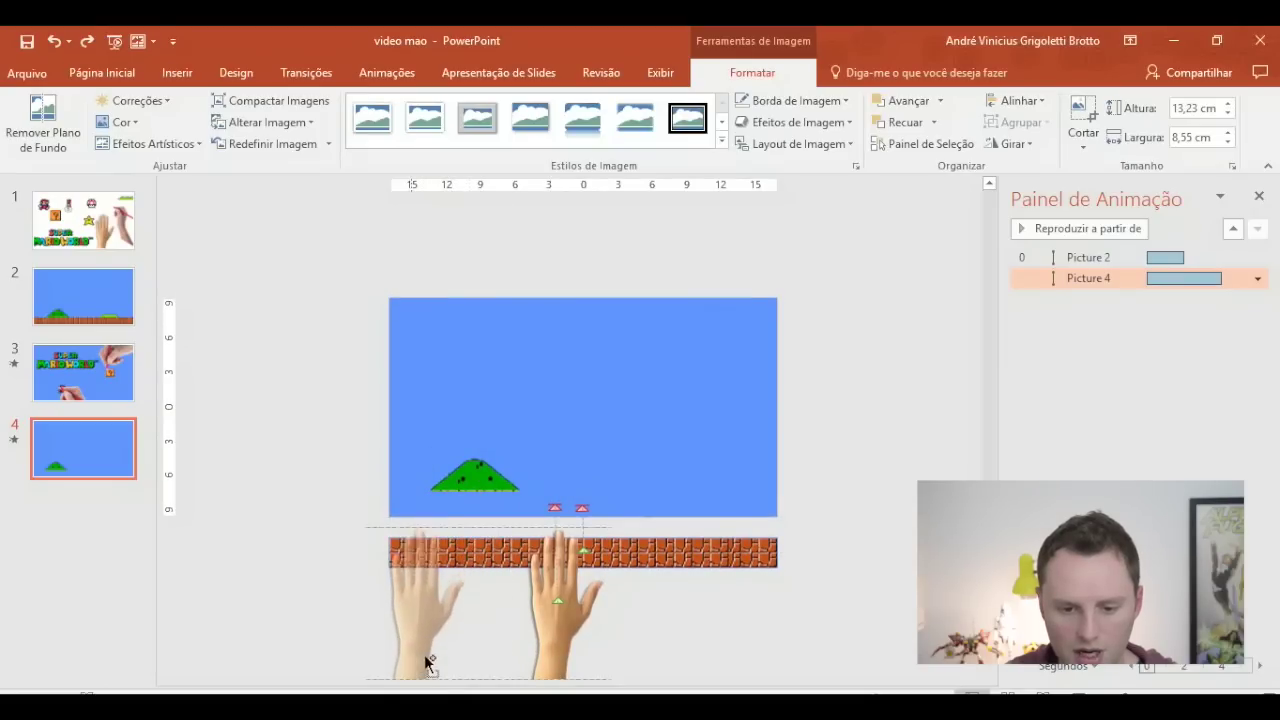
mouse_move(475, 445)
left_mouse_down()
mouse_move(427, 556)
mouse_move(470, 535)
mouse_move(452, 550)
left_mouse_up()
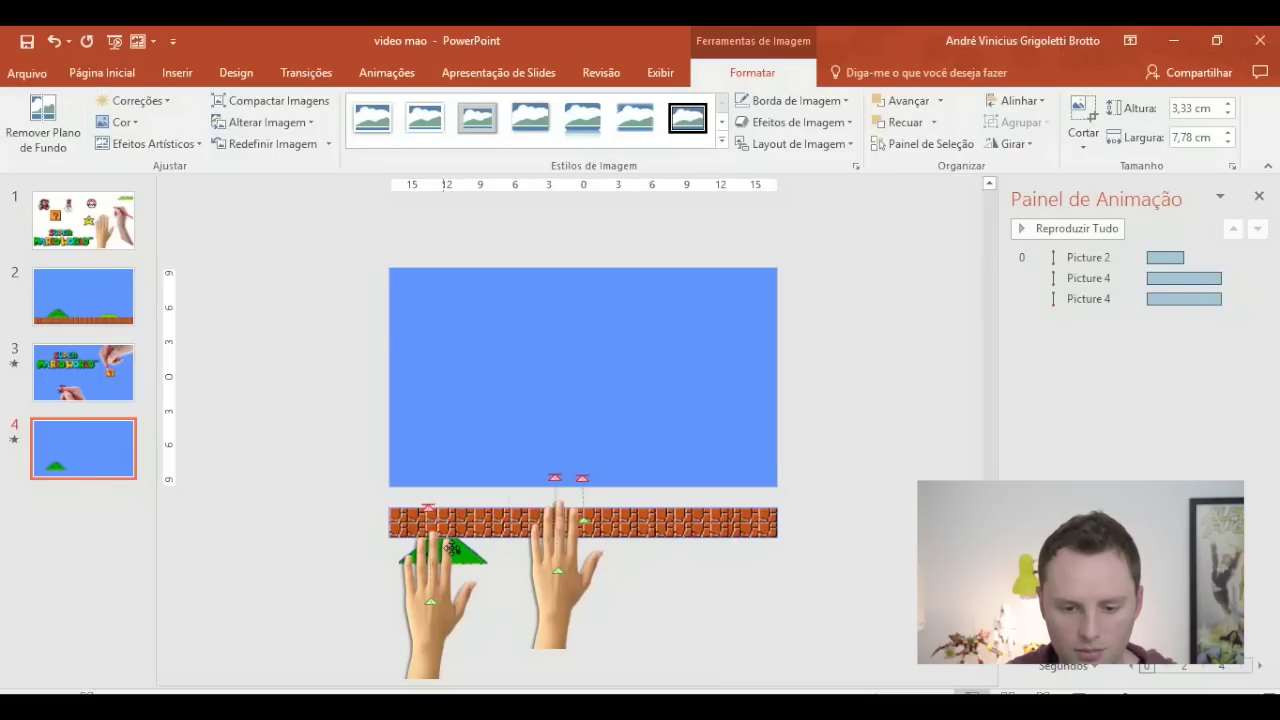
mouse_move(437, 637)
left_mouse_down()
mouse_move(448, 638)
mouse_move(386, 642)
left_mouse_up()
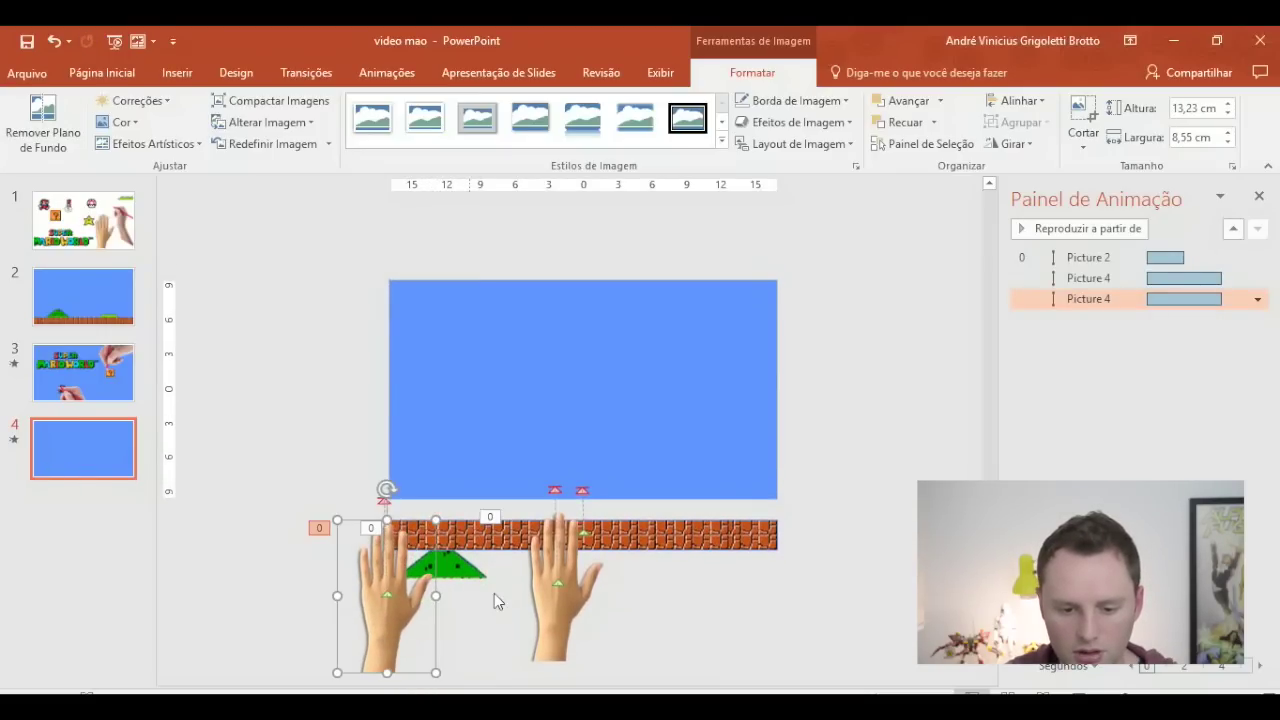
left_click(477, 585)
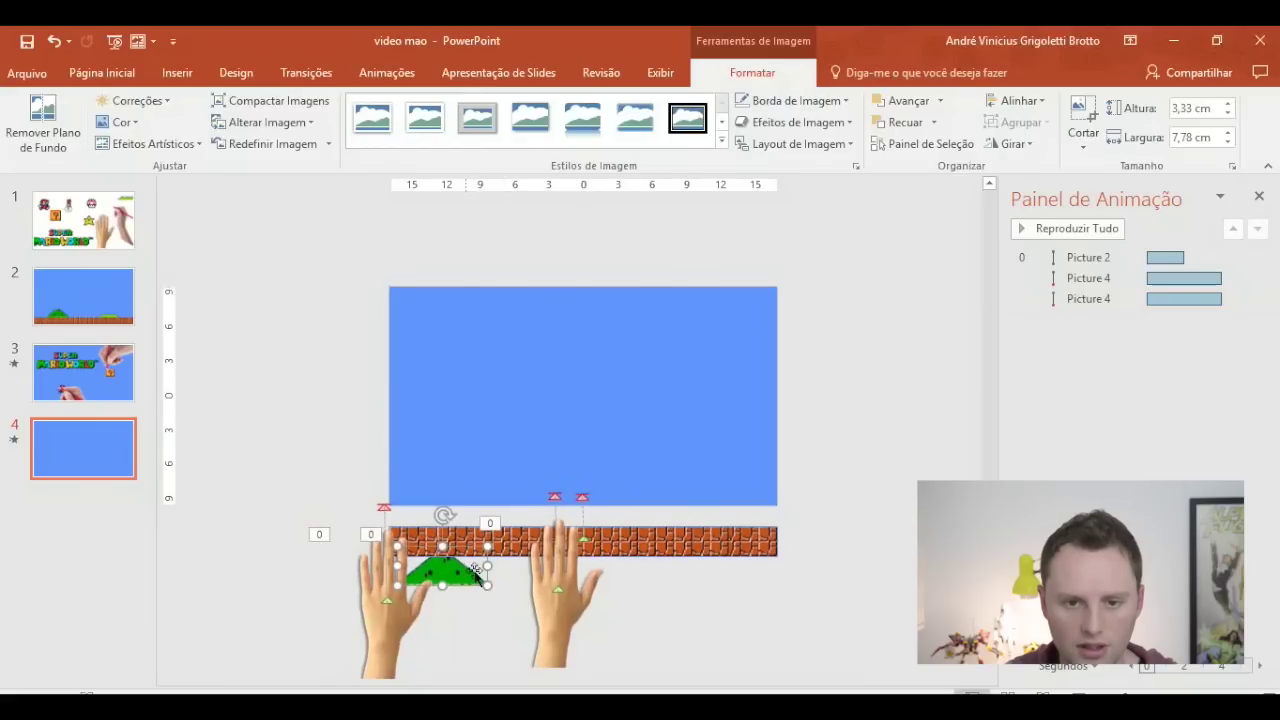
left_click(387, 72)
scroll(698, 190, "down", 1)
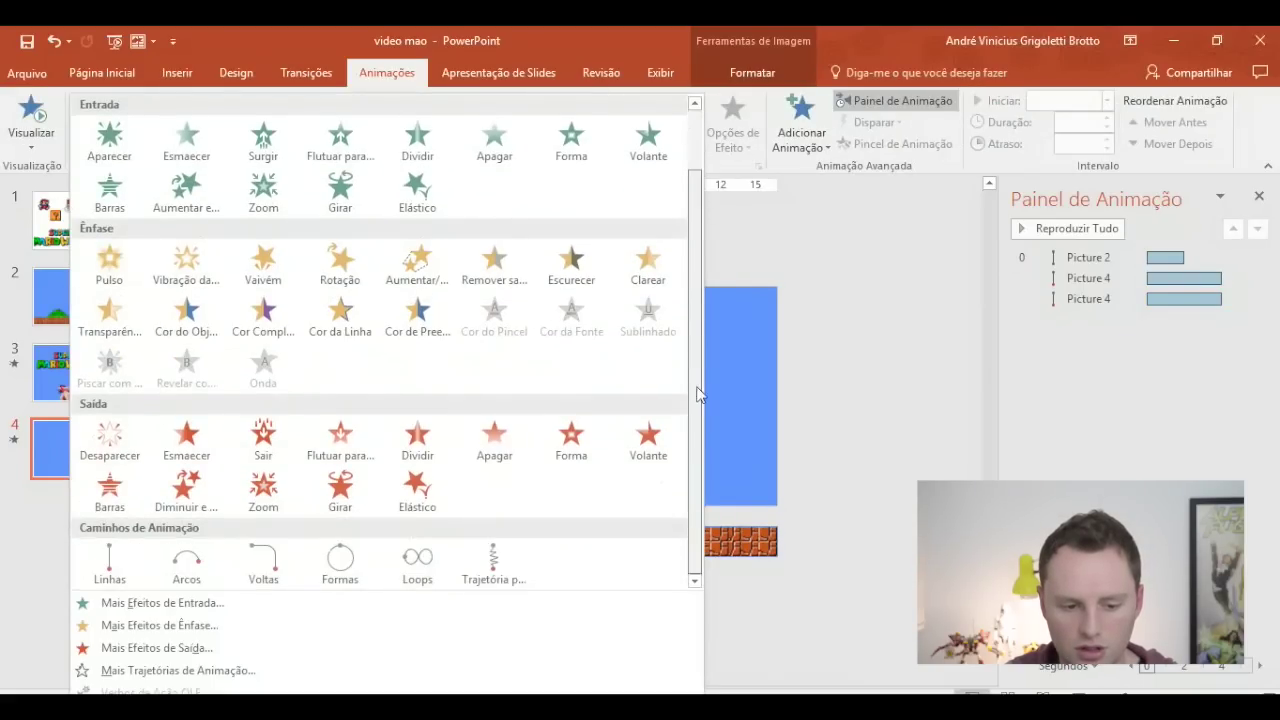
- Give the green hill a Lines motion path and move the left hand over the hill
left_click(145, 560)
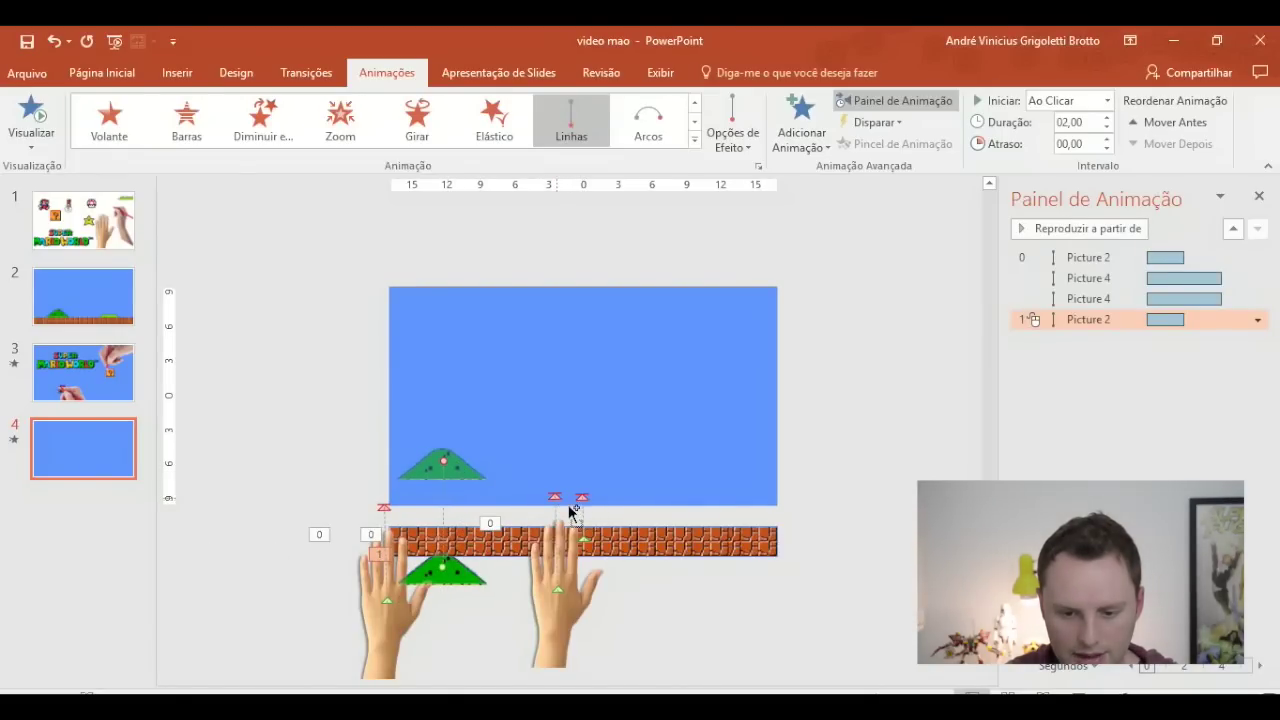
left_click(578, 538)
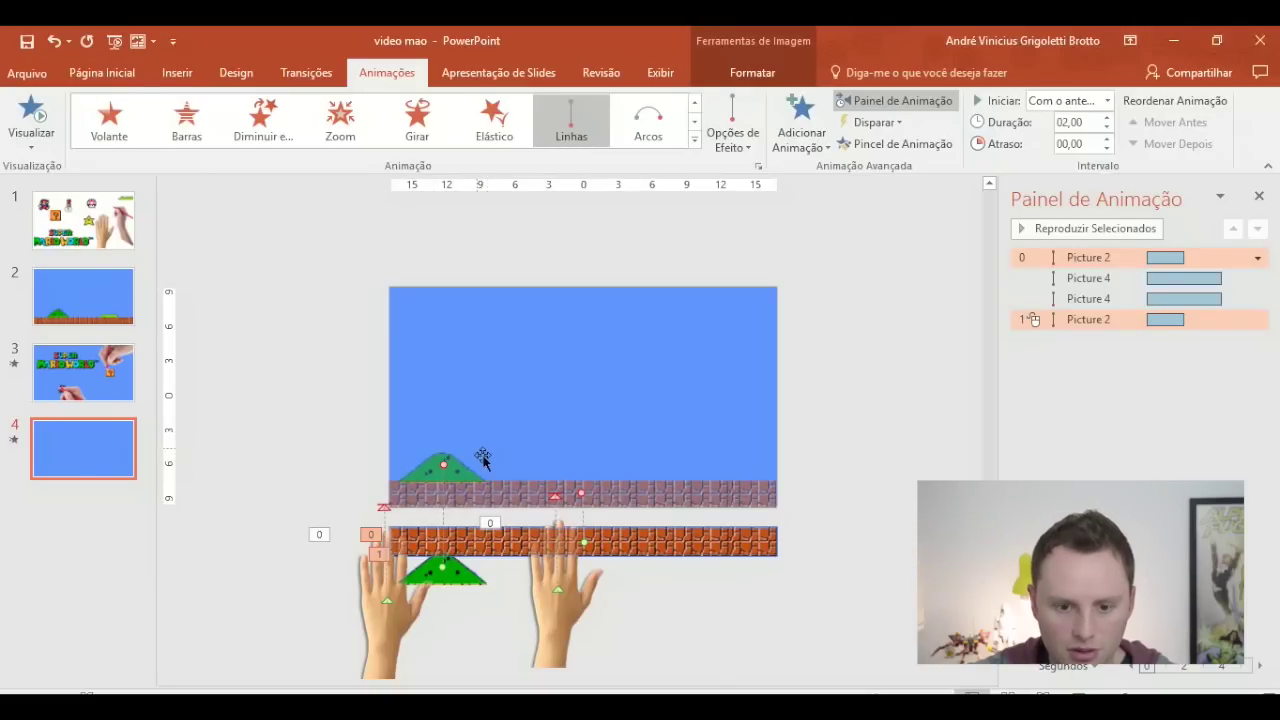
left_click(285, 662)
left_click_drag(369, 651, 447, 636)
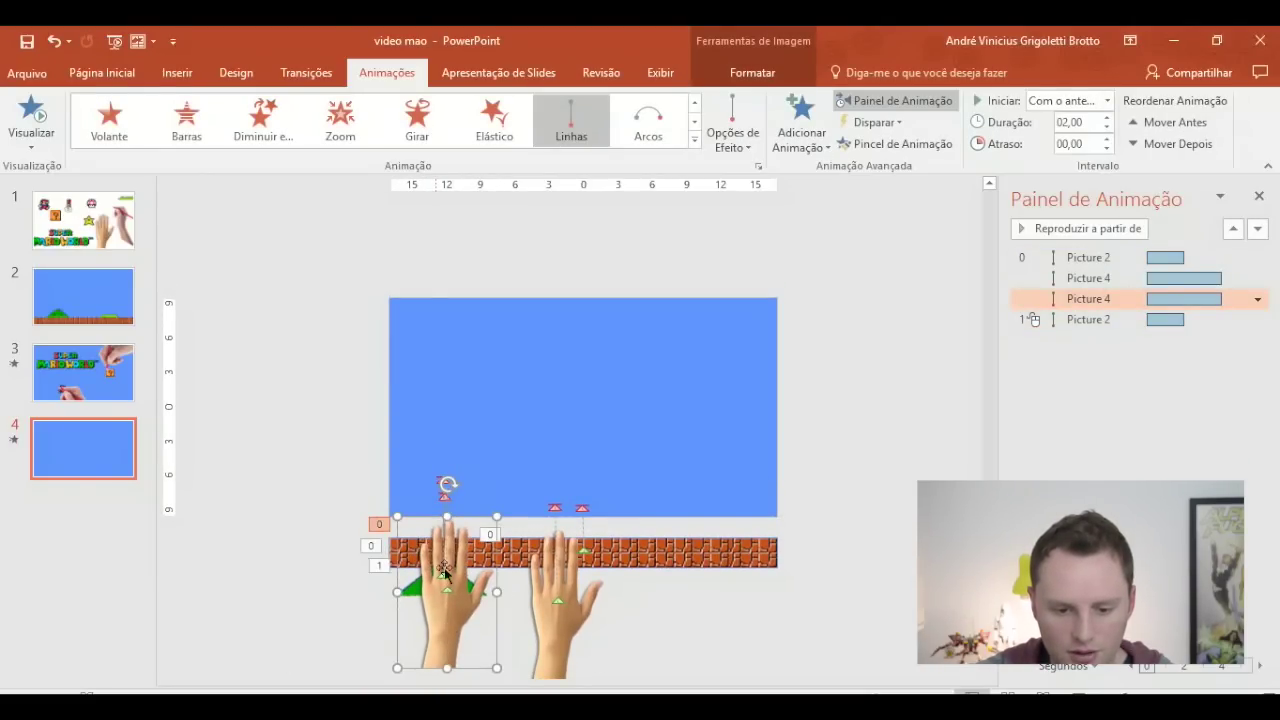
left_click(457, 597)
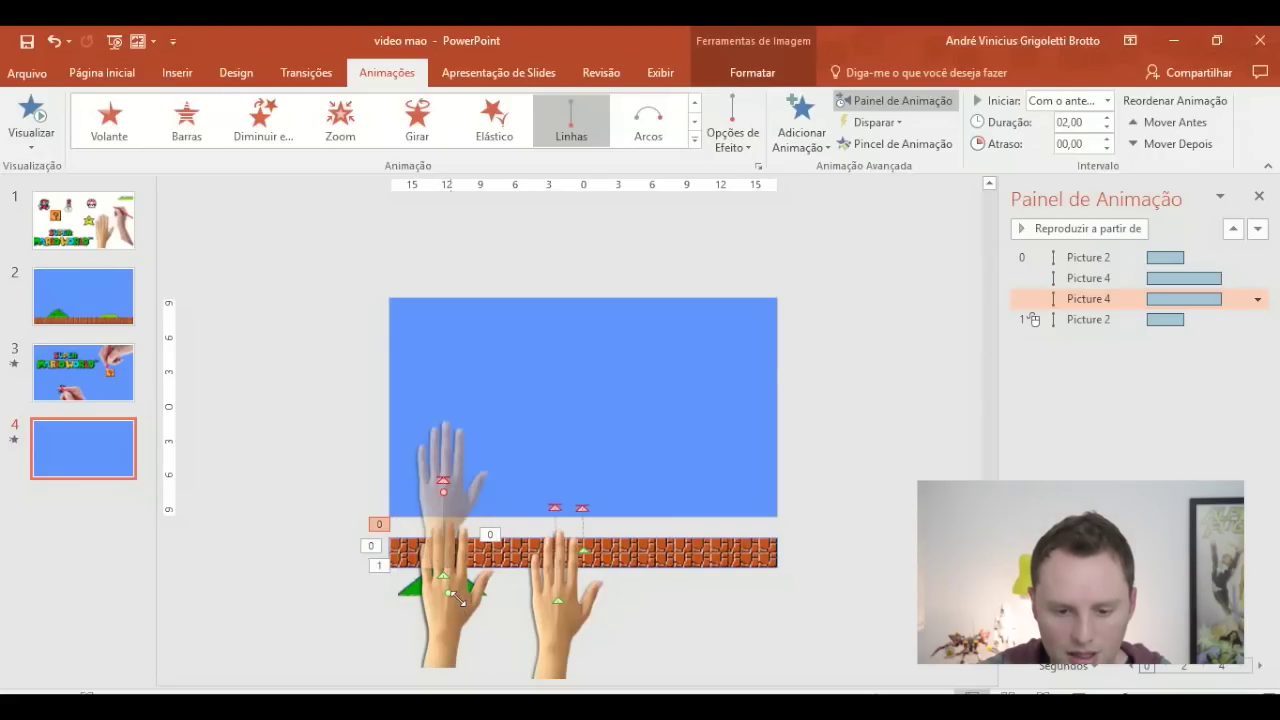
left_click(451, 585)
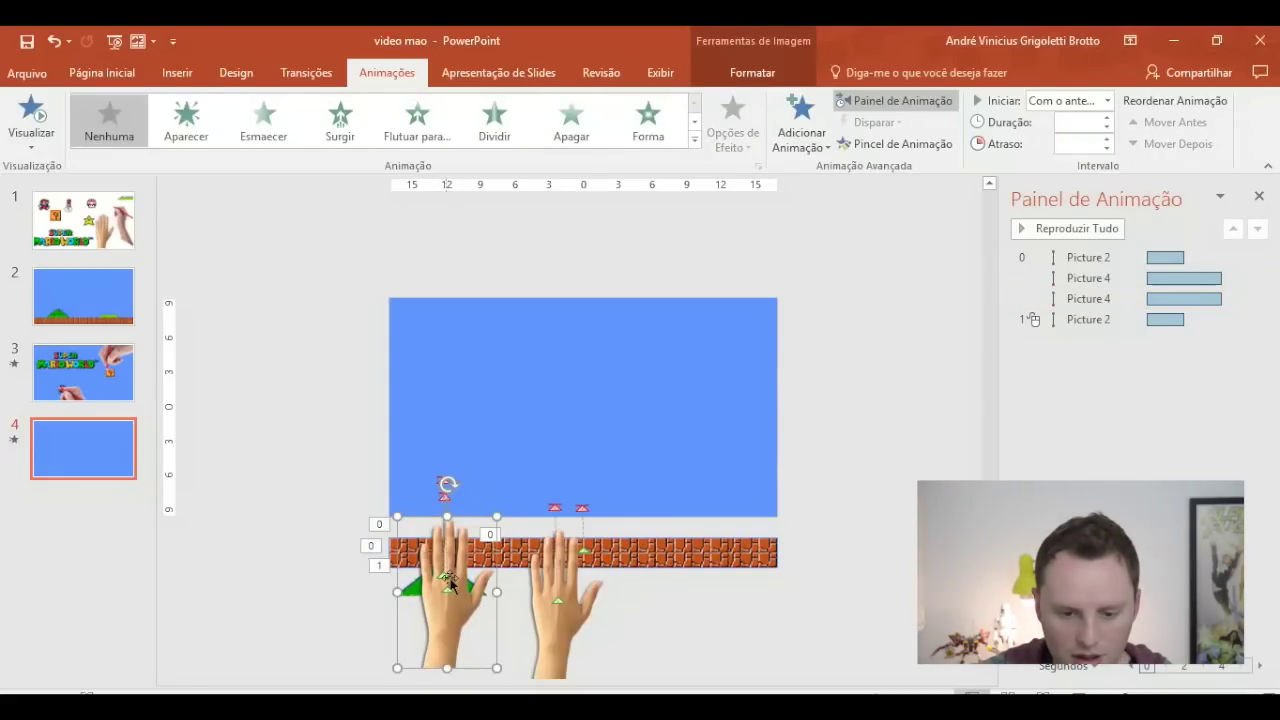
- Select the two hand motion paths on slide 4 to inspect them, then deselect
left_click(445, 494)
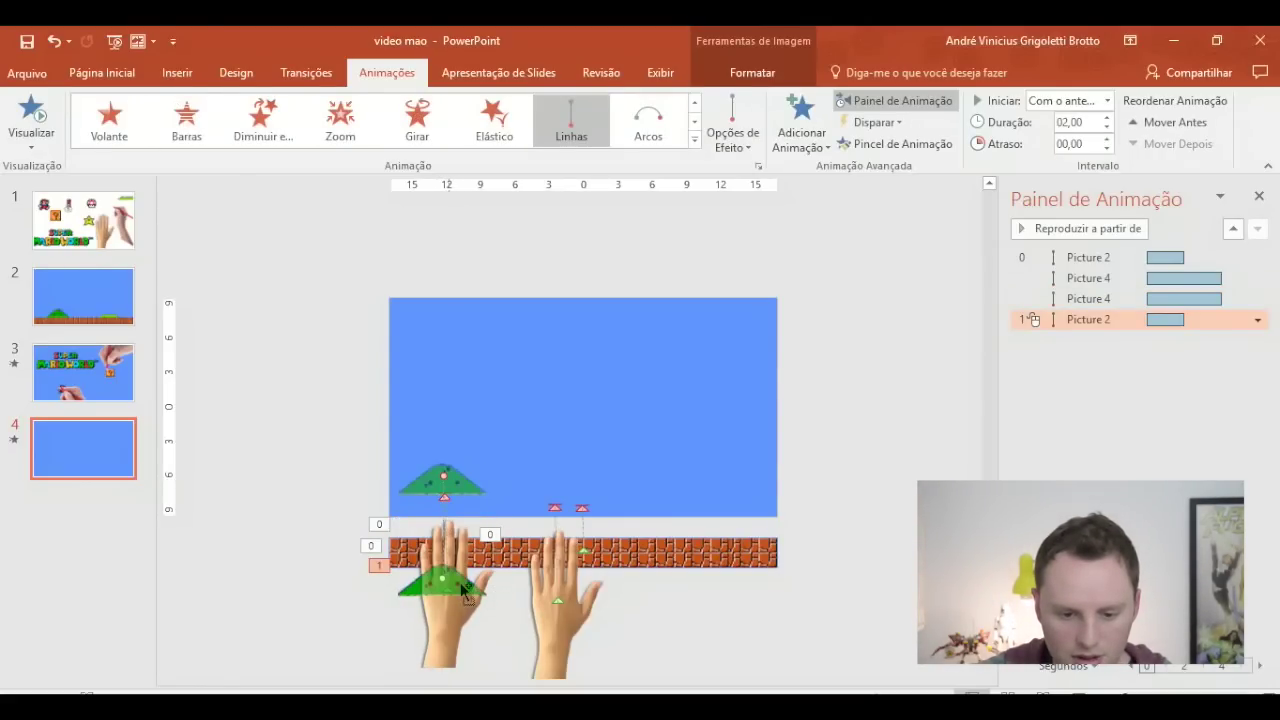
left_click(457, 596)
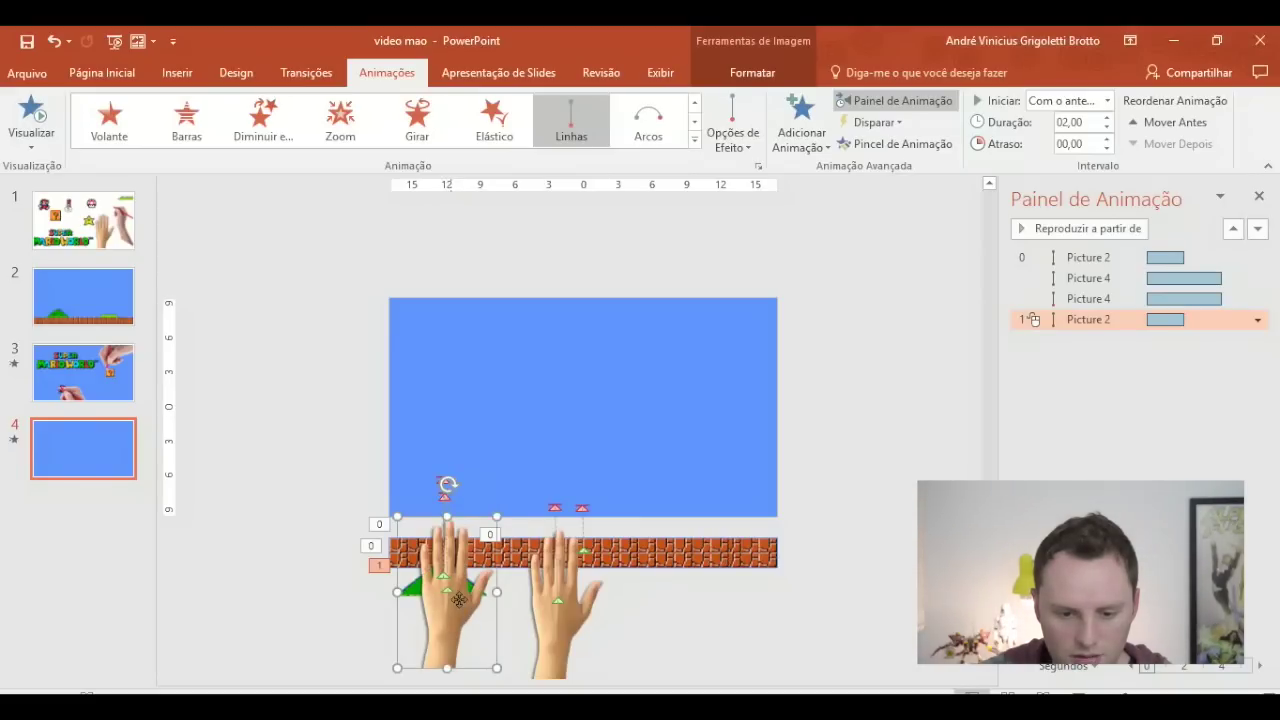
left_click(456, 596)
left_click(461, 507)
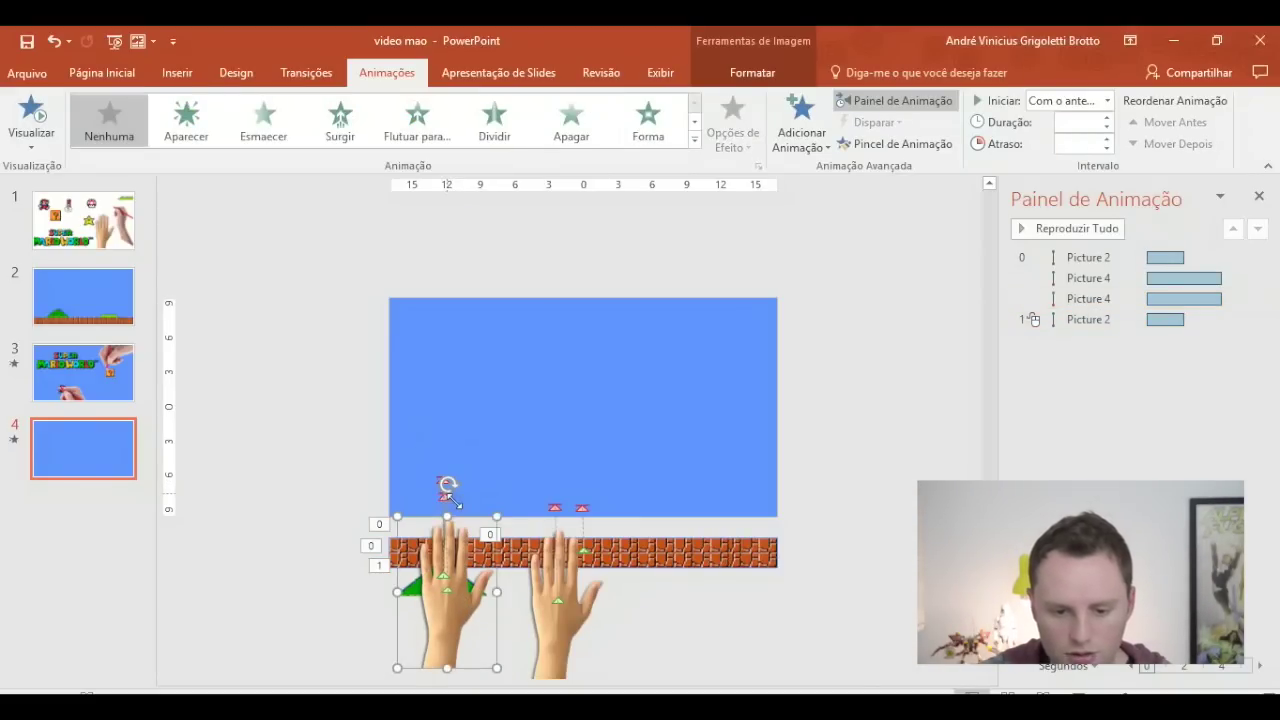
left_click(330, 570)
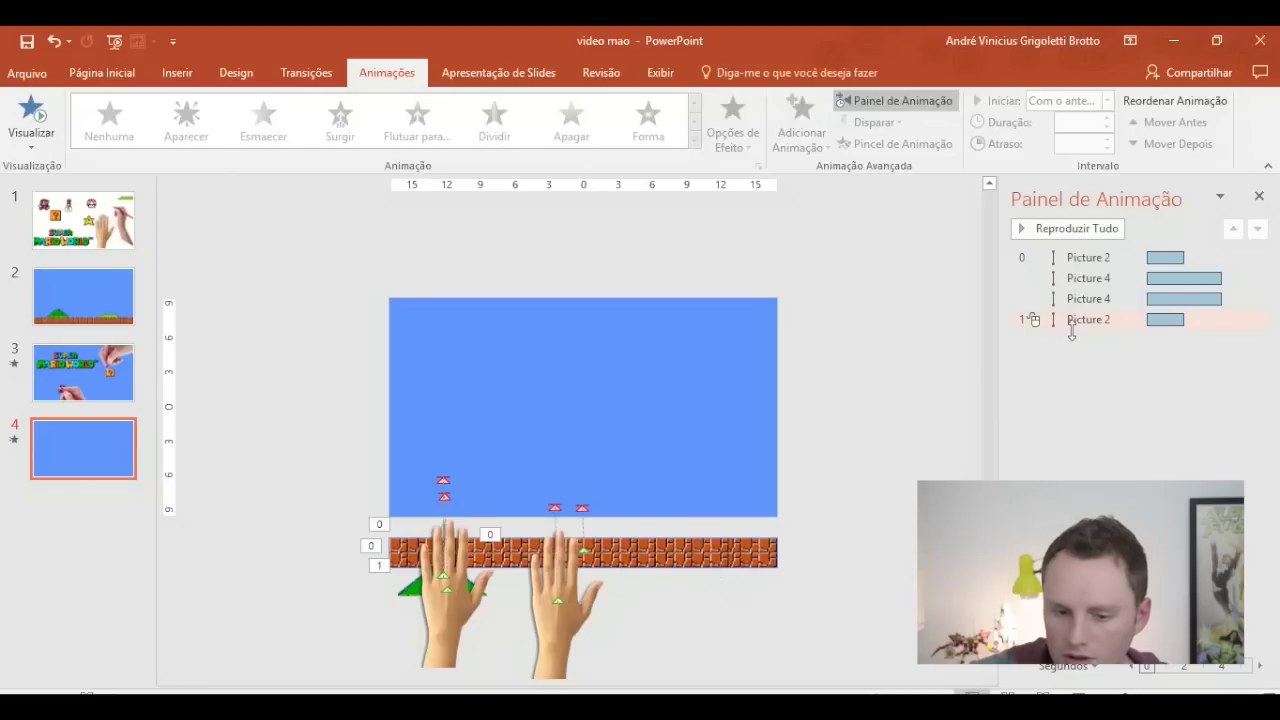
- Move the last Picture 4 animation below the second Picture 2 and check its start timing
left_click(1090, 299)
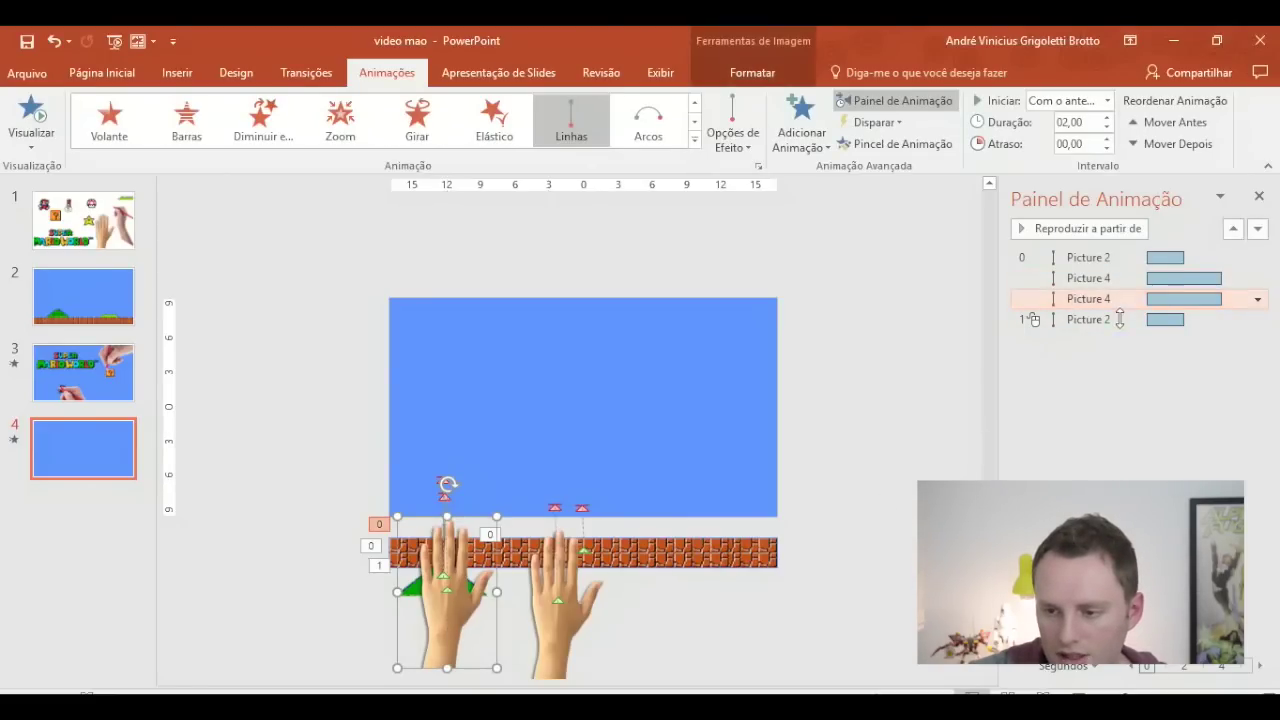
left_click_drag(1100, 313, 1103, 340)
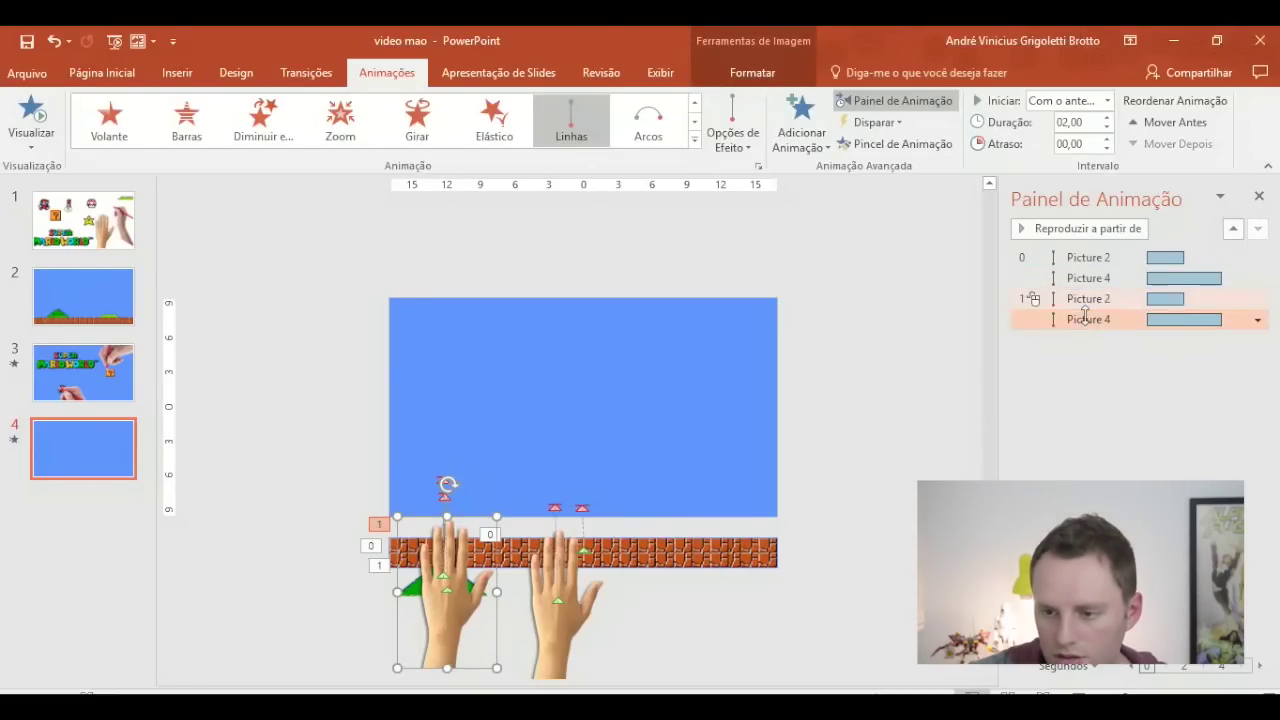
left_click(1085, 299)
left_click(1257, 299)
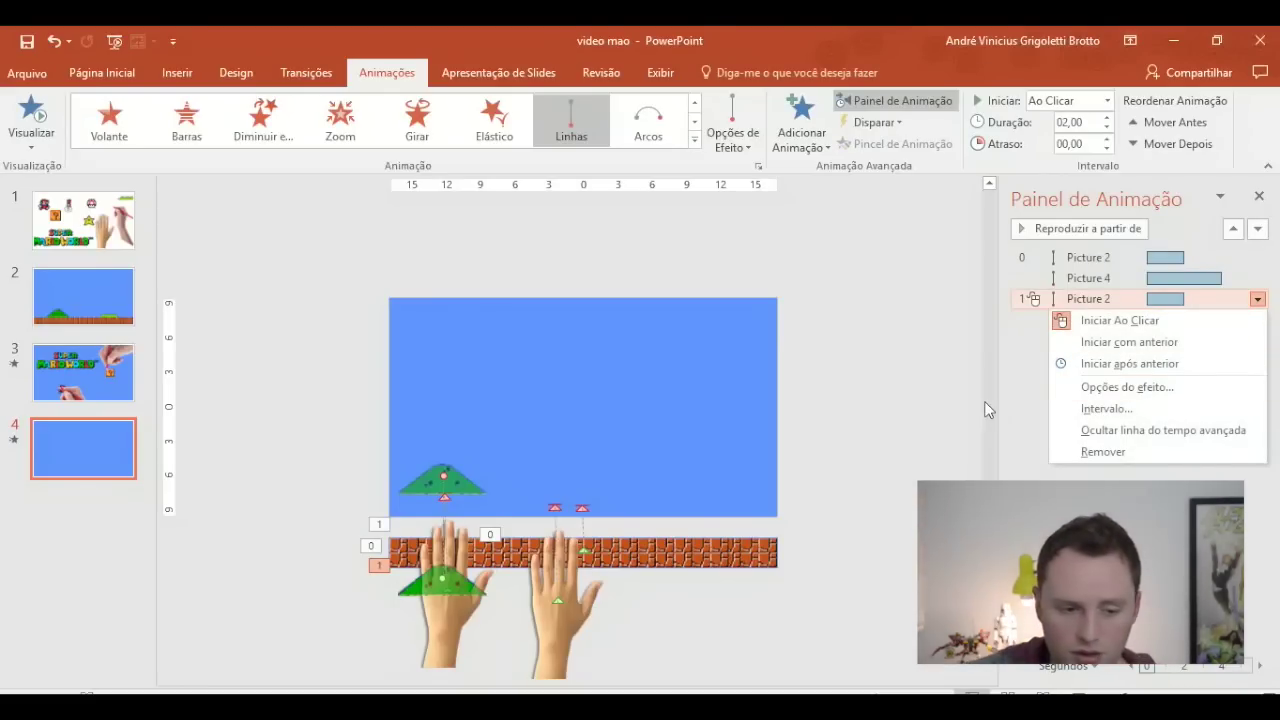
left_click(83, 220)
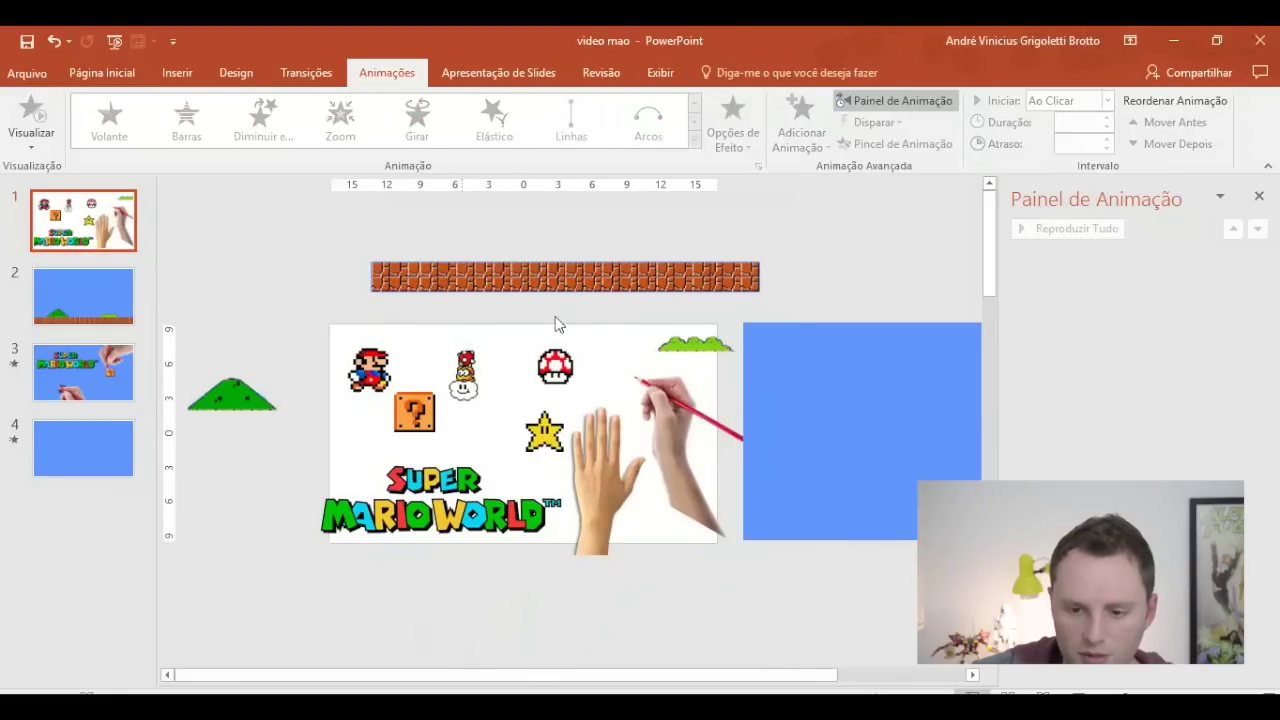
- Try pasting the small green bush from slide 1 onto slide 4, undoing the mistaken paste
left_click(700, 347)
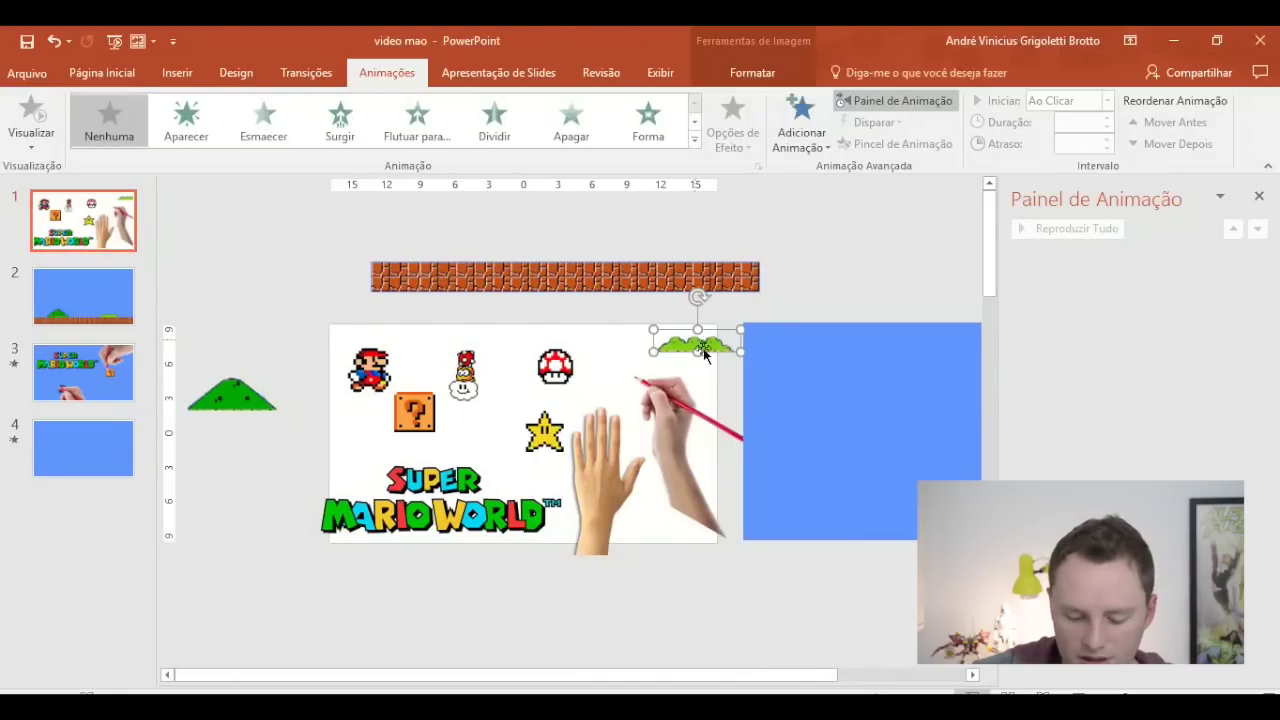
left_click(102, 318)
left_click(84, 440)
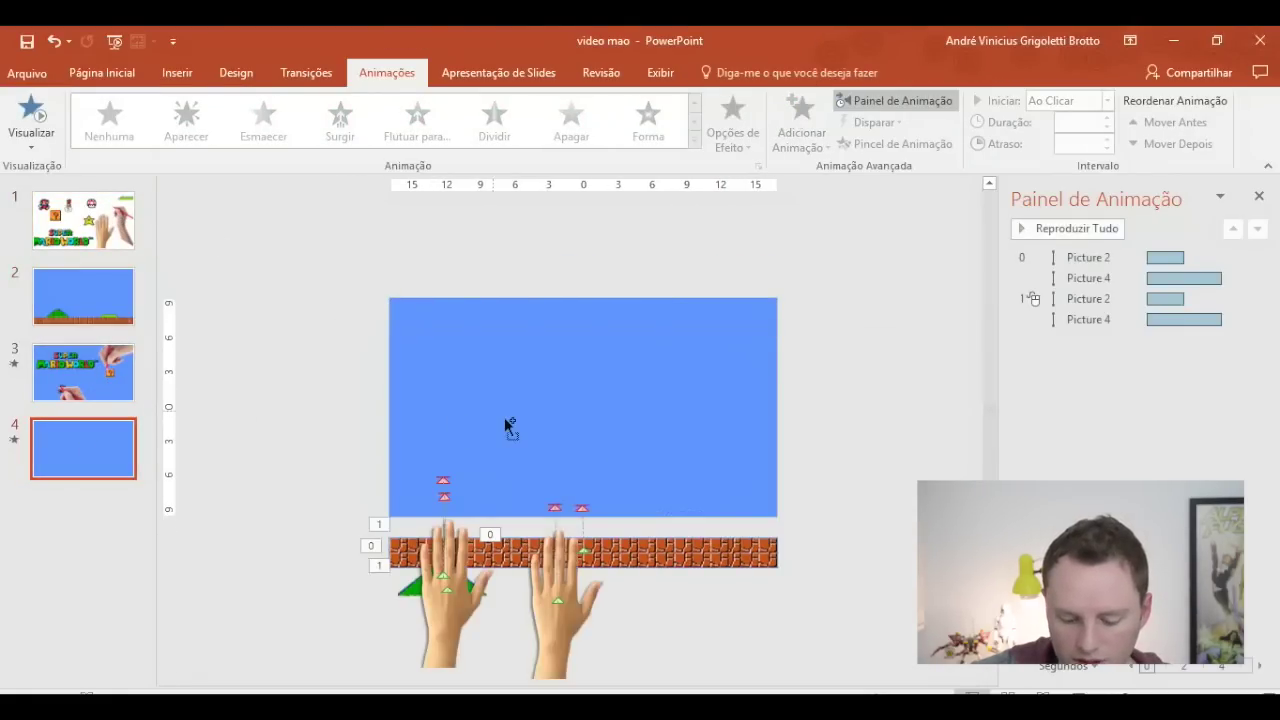
key("ctrl+v")
key("ctrl+z")
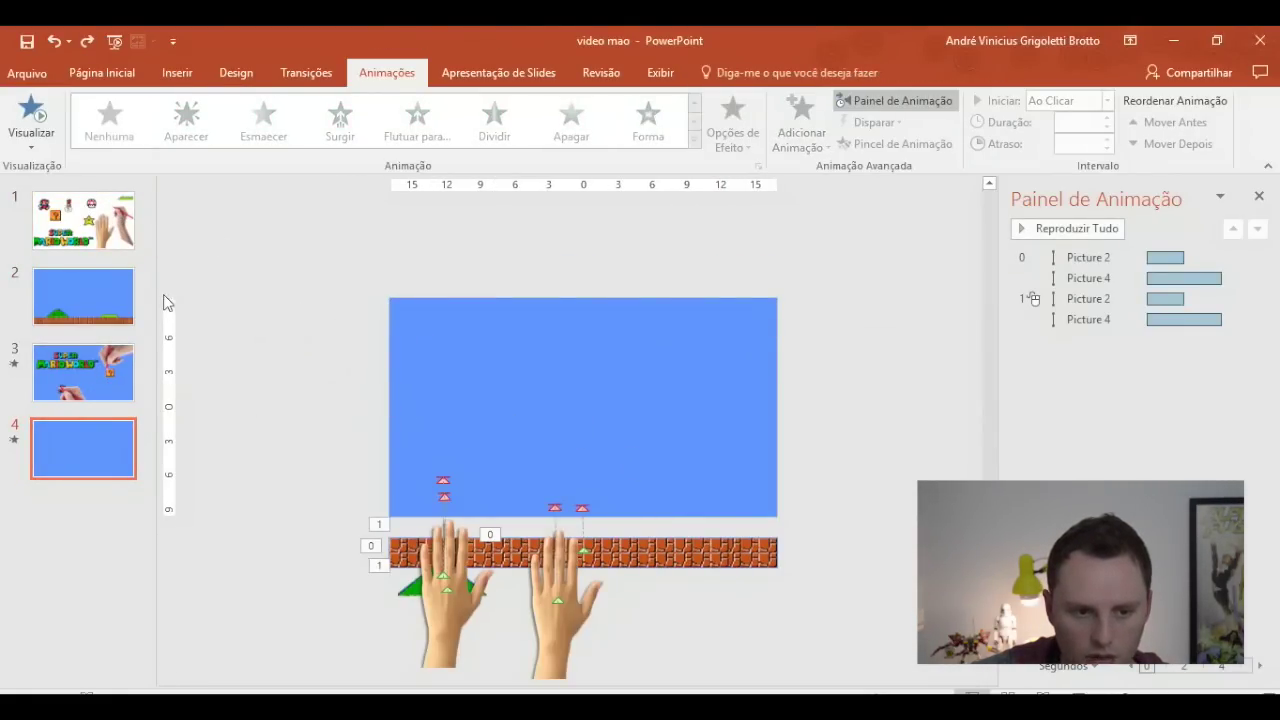
key("ctrl+z")
- Paste the bush onto slide 4 beyond its right edge and place a hand copy over it
left_click(703, 344)
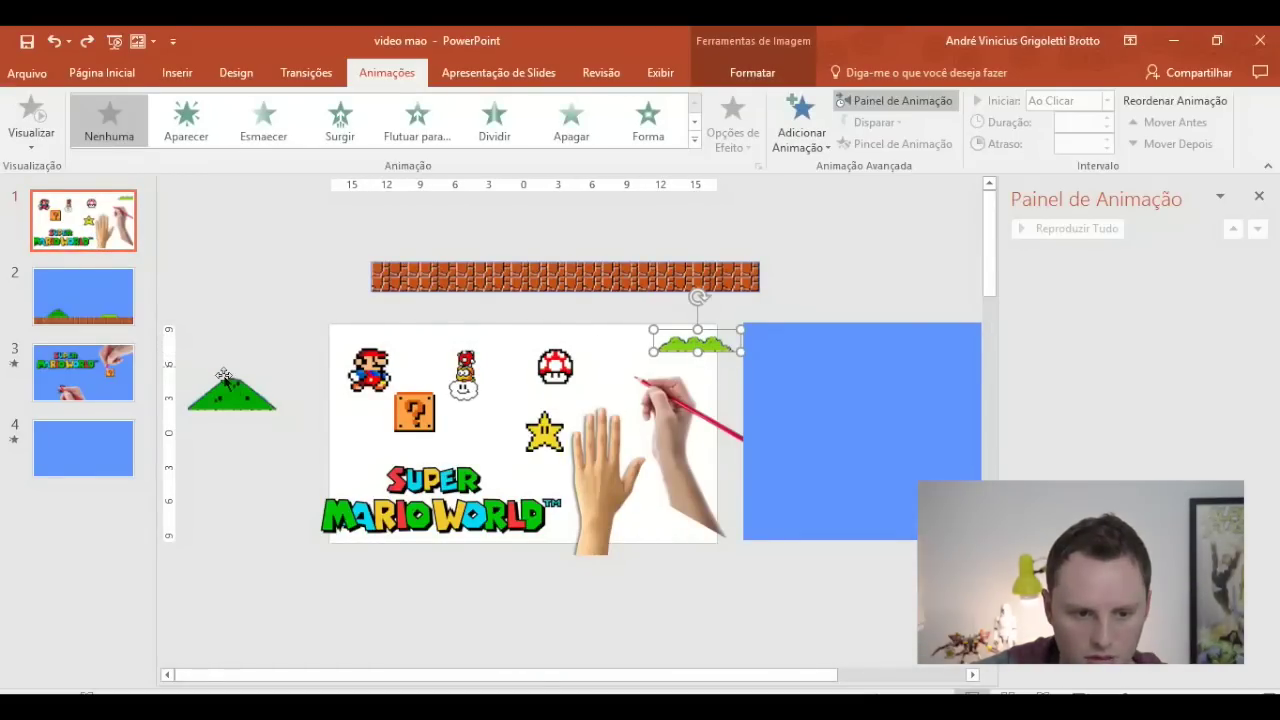
left_click(88, 445)
key("ctrl+v")
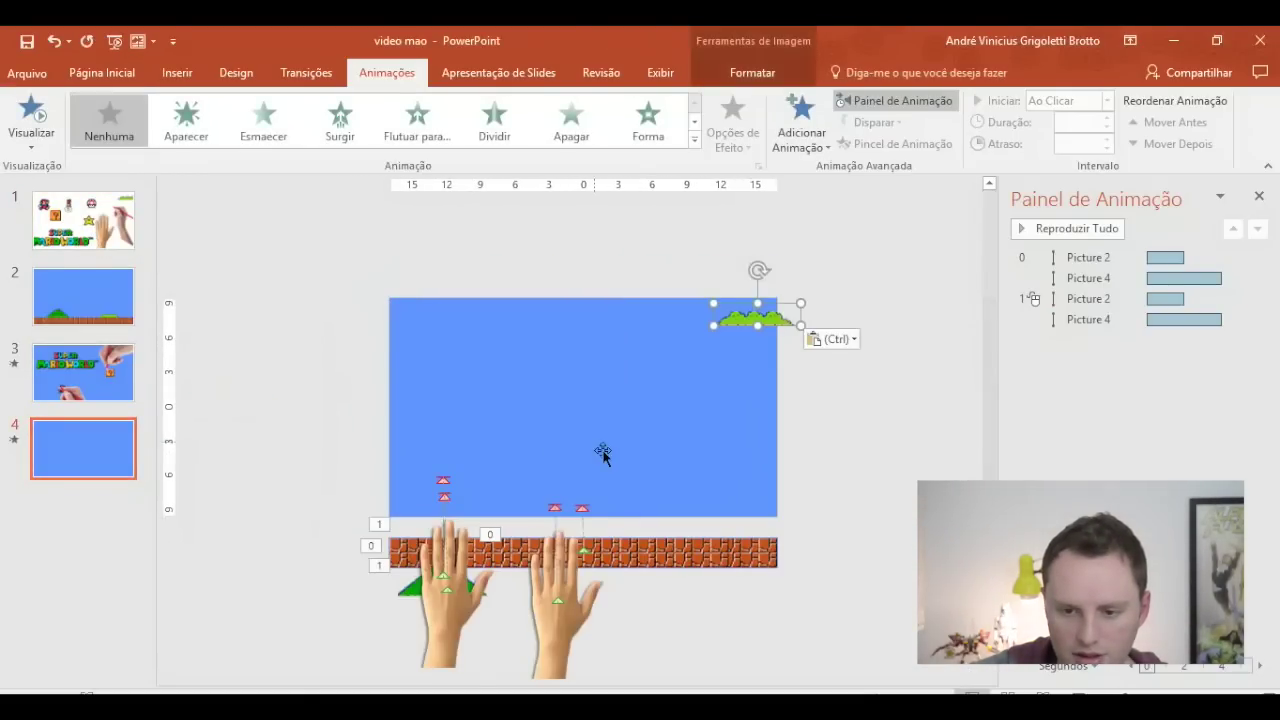
left_click_drag(778, 330, 735, 474)
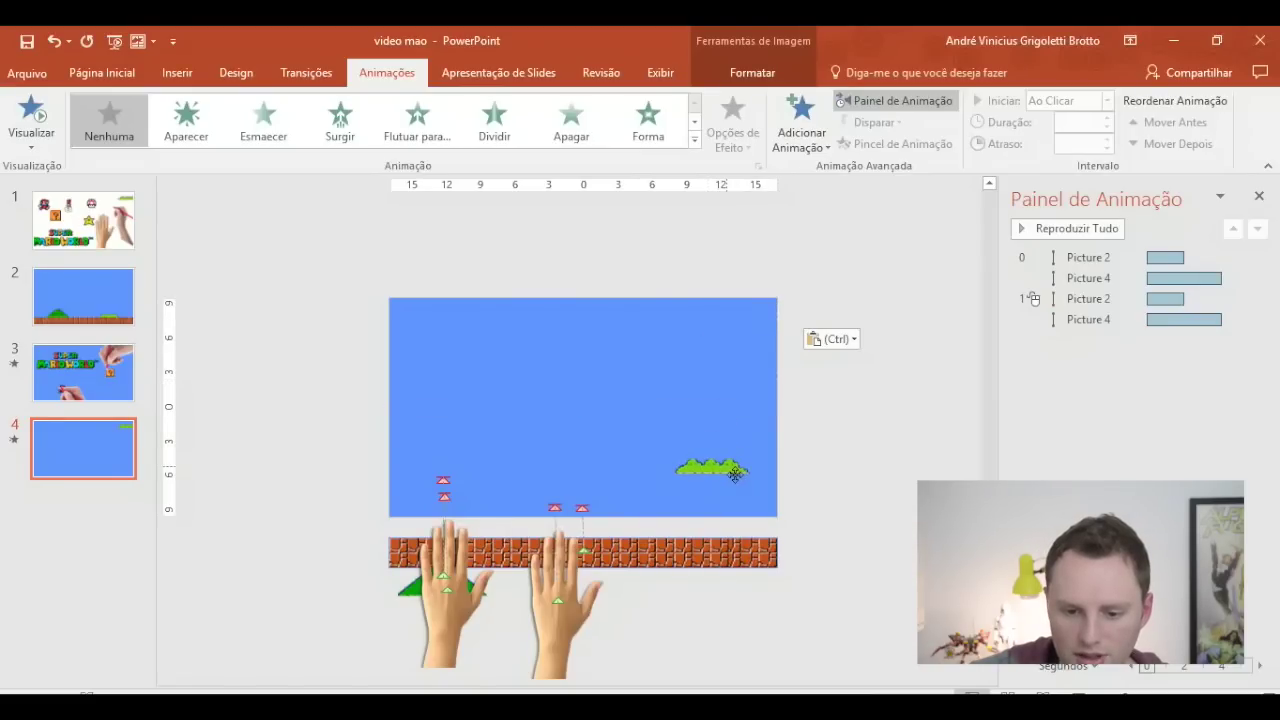
left_click(592, 521)
left_click_drag(730, 484, 845, 405)
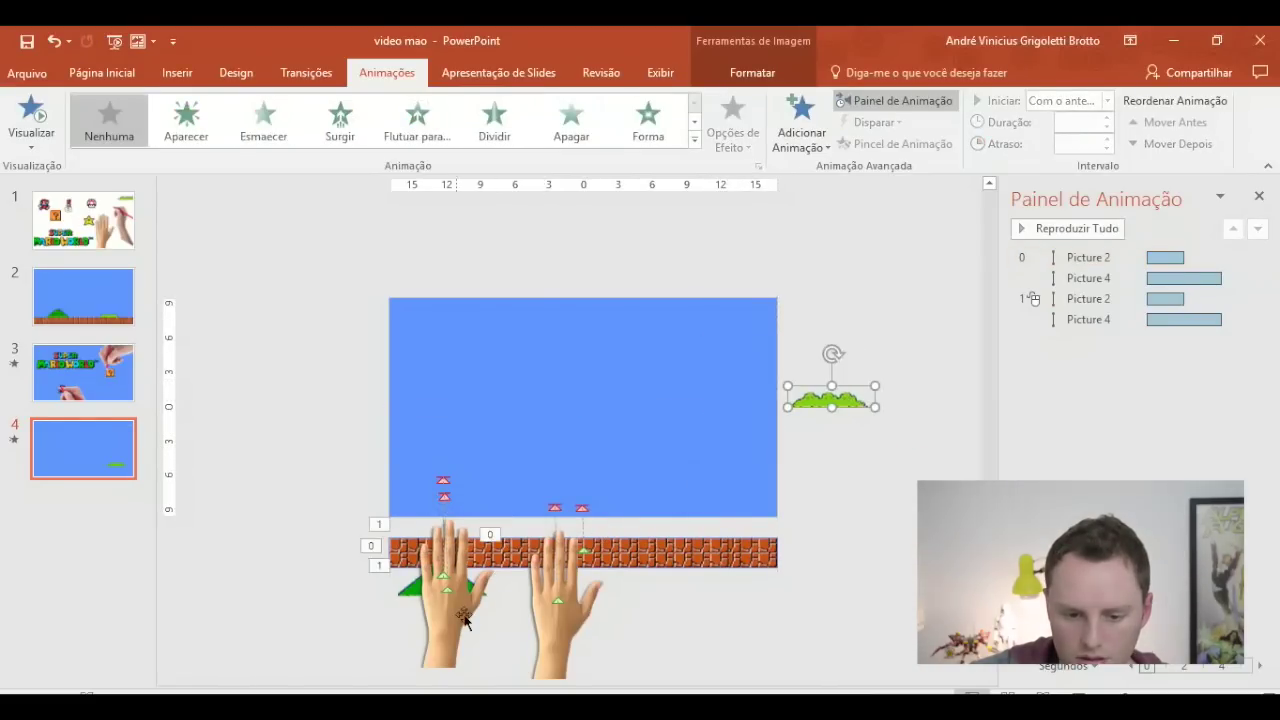
key("ctrl+v")
left_click_drag(453, 634, 829, 470)
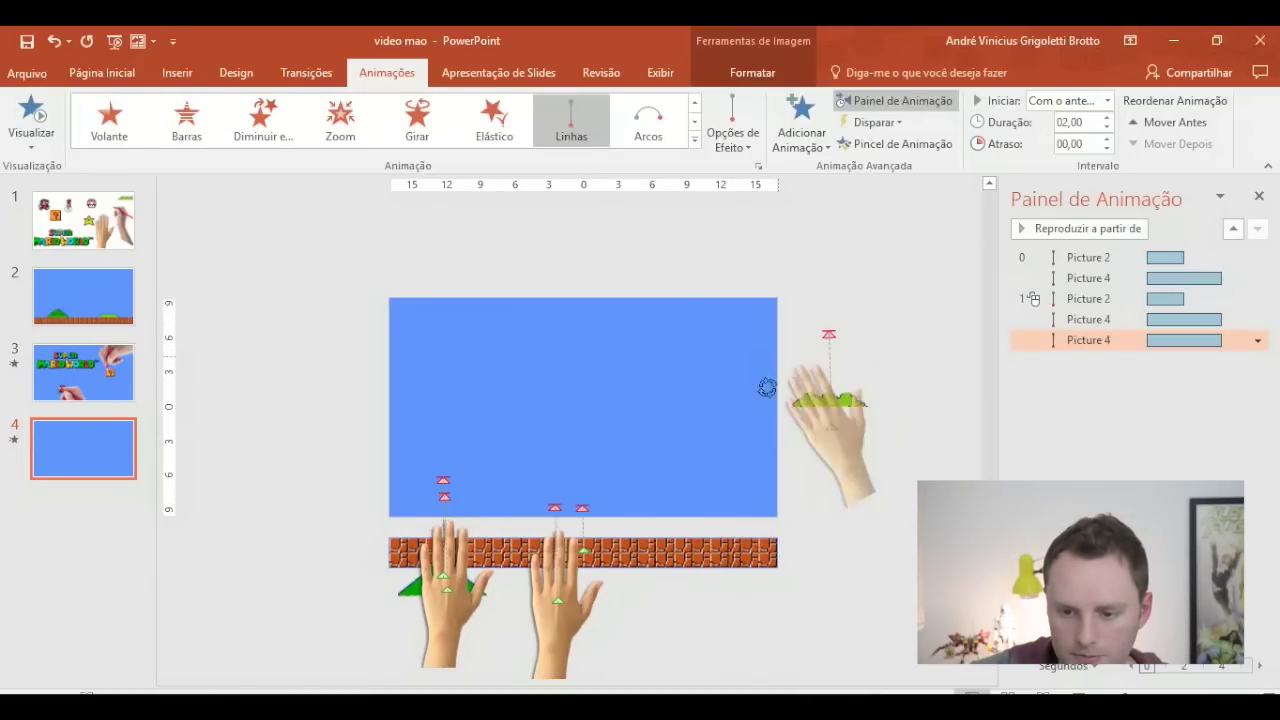
- Angle the hand copy down-left and drag its path end into the slide's lower right
mouse_move(832, 334)
left_mouse_down()
mouse_move(793, 482)
mouse_move(898, 390)
mouse_move(850, 392)
left_mouse_up()
left_click(872, 263)
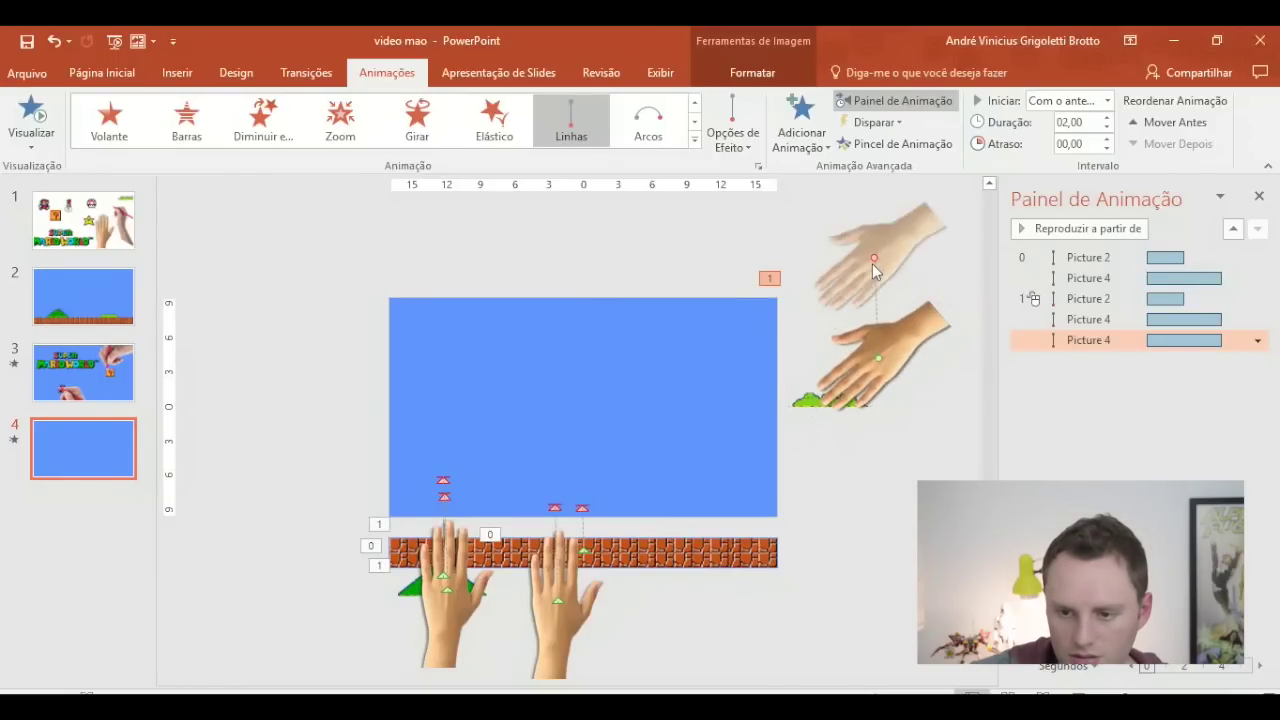
left_click_drag(874, 260, 750, 440)
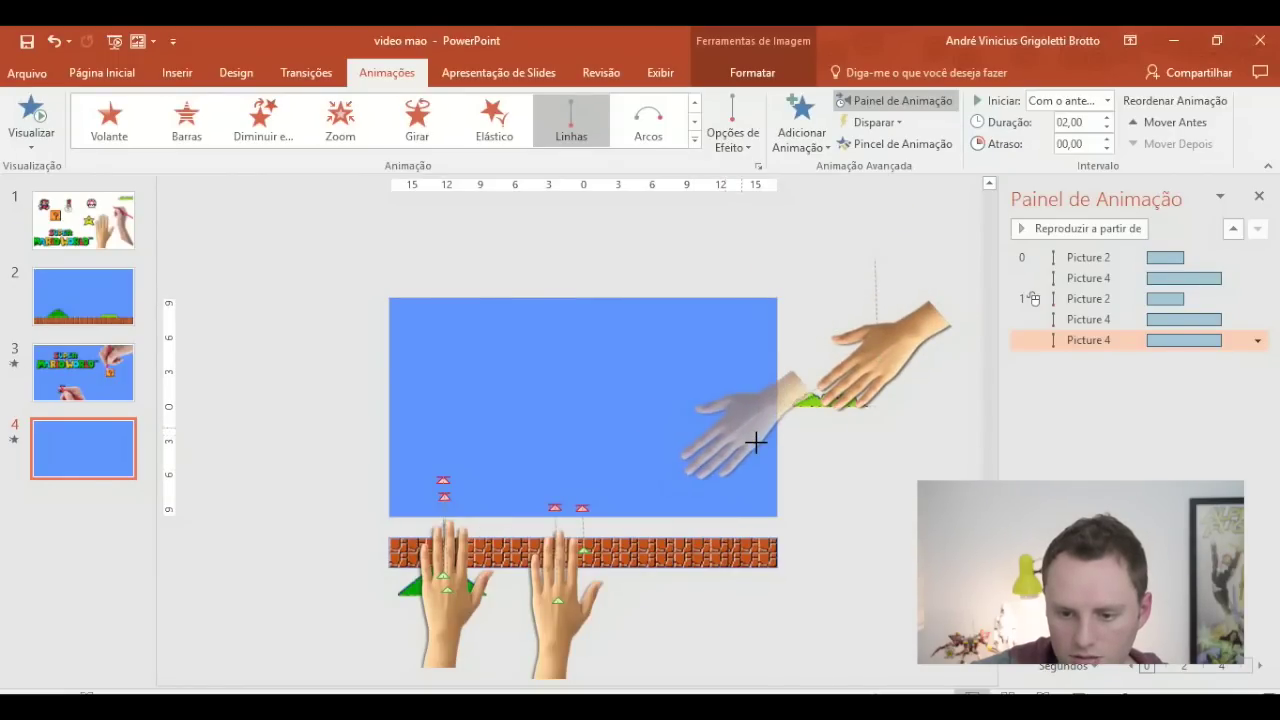
left_click(600, 514)
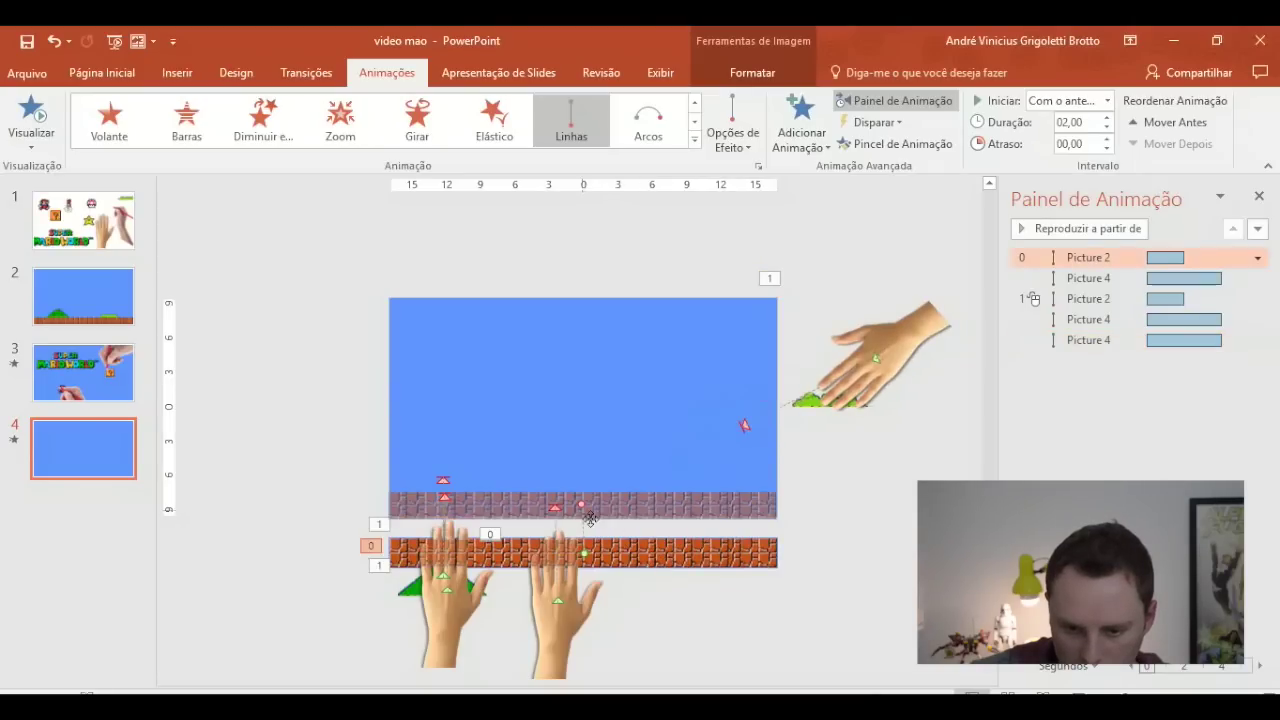
left_click(752, 429)
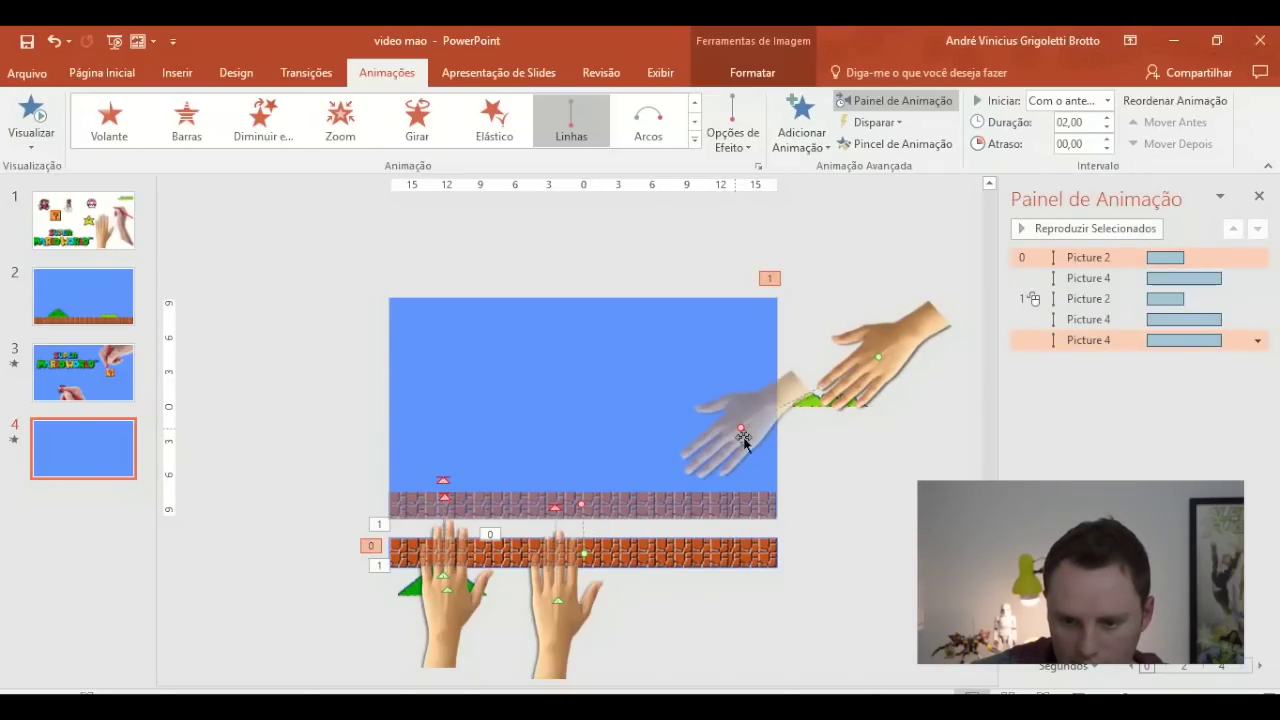
left_click(743, 440)
left_click(746, 429)
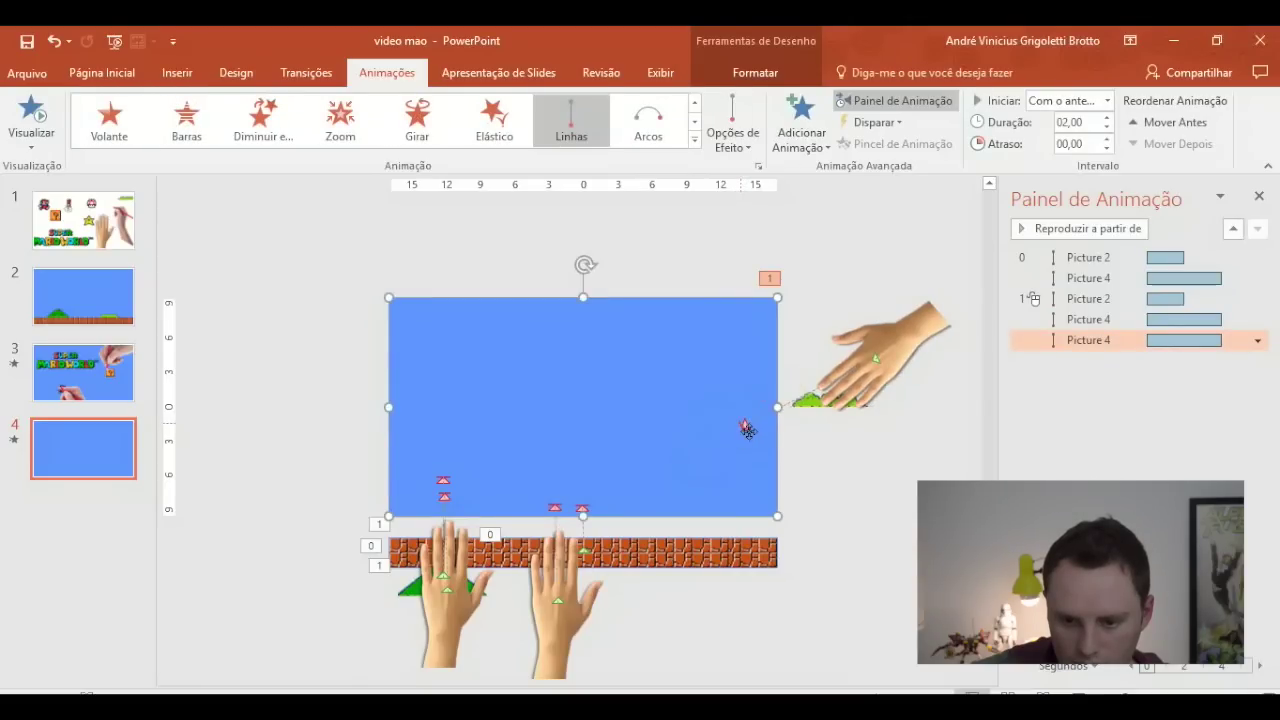
left_click(755, 432)
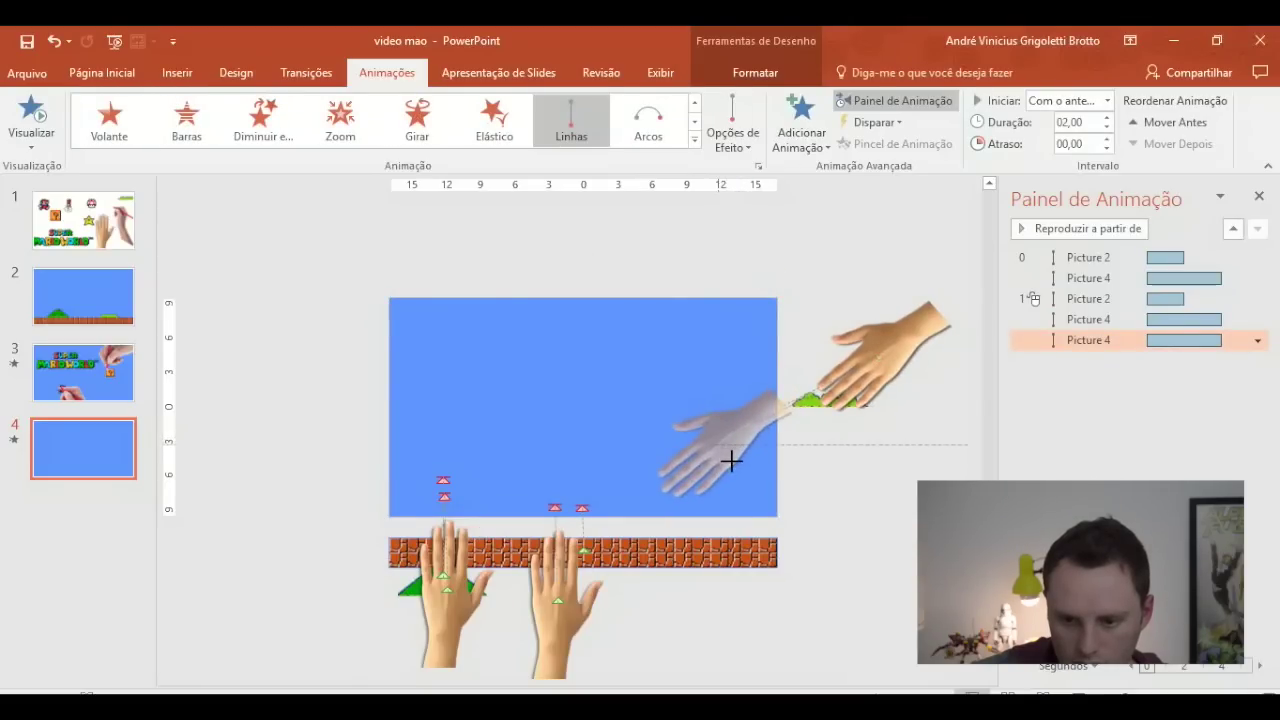
left_click(820, 416)
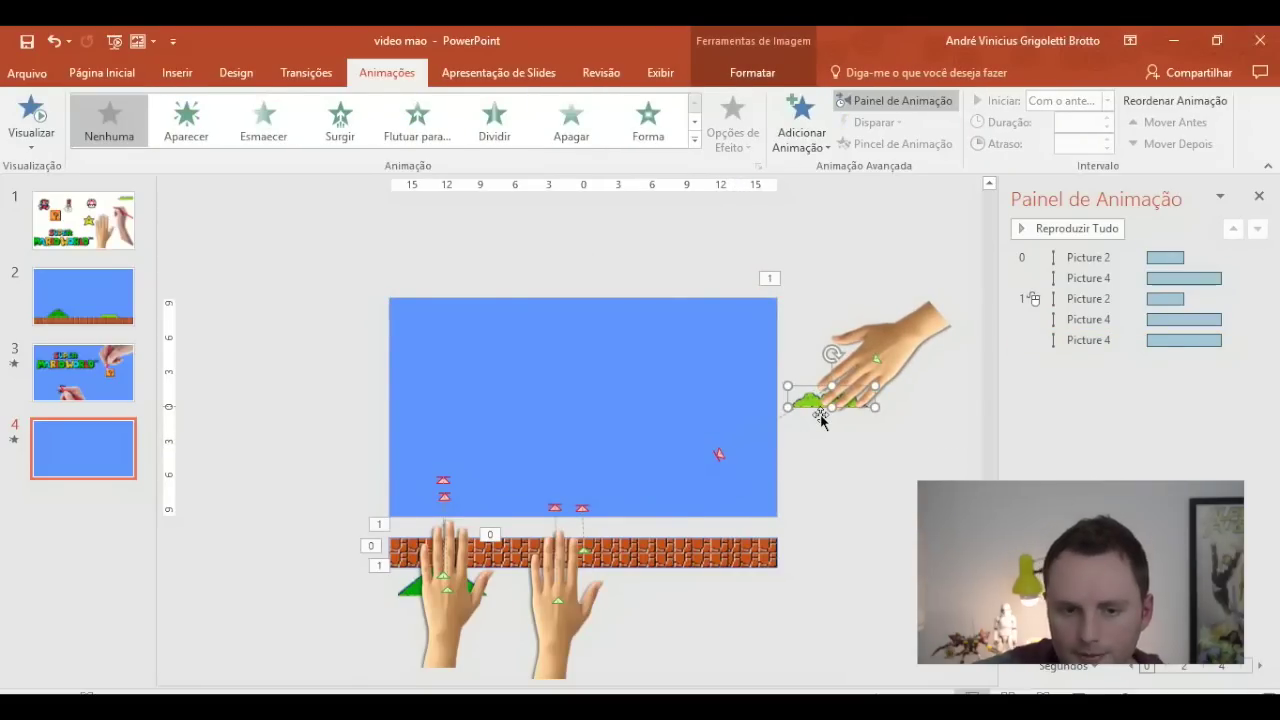
left_click(695, 142)
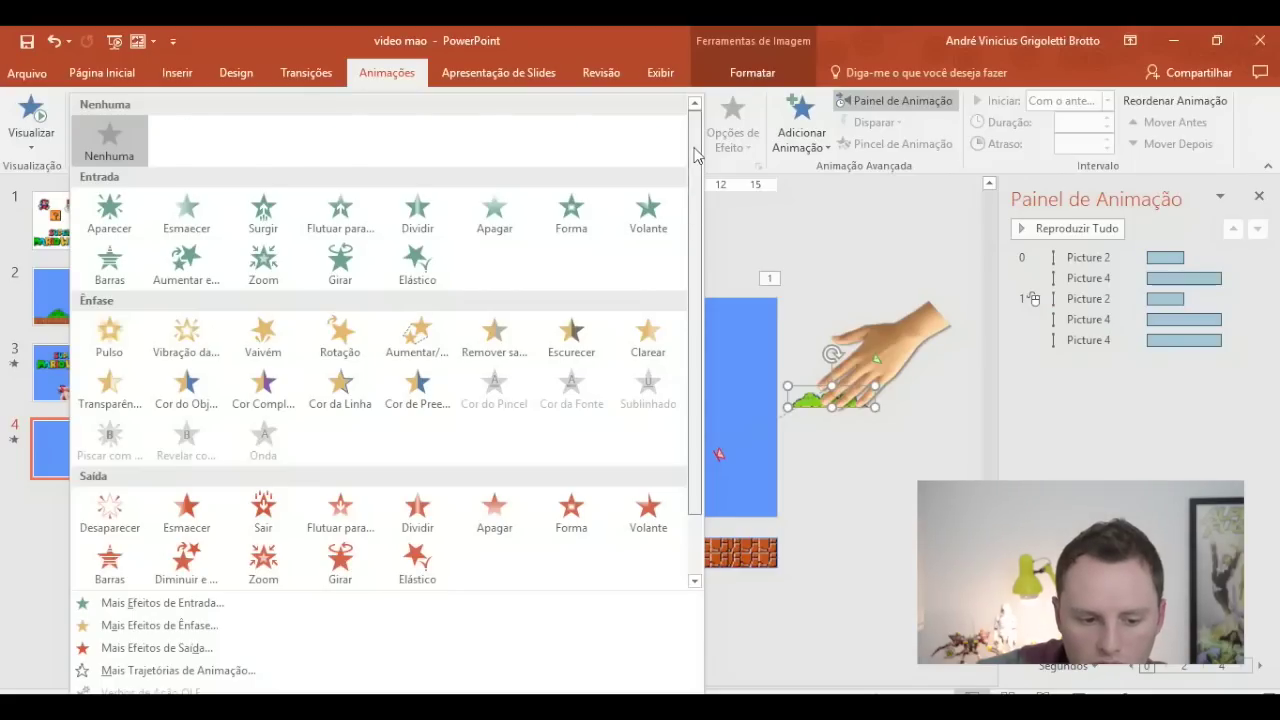
- Give the off-slide bush a straight-line motion path and set its end point beside the hand's path
left_click(110, 562)
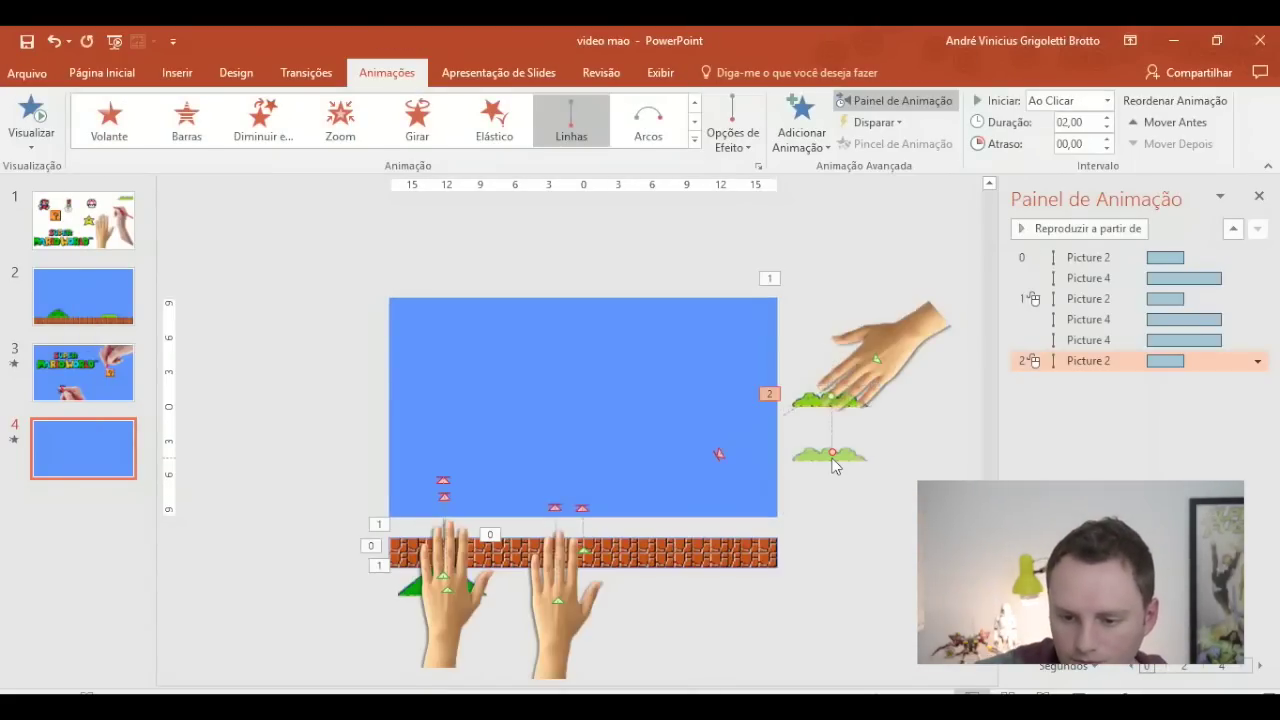
left_click(595, 519)
left_click(729, 462)
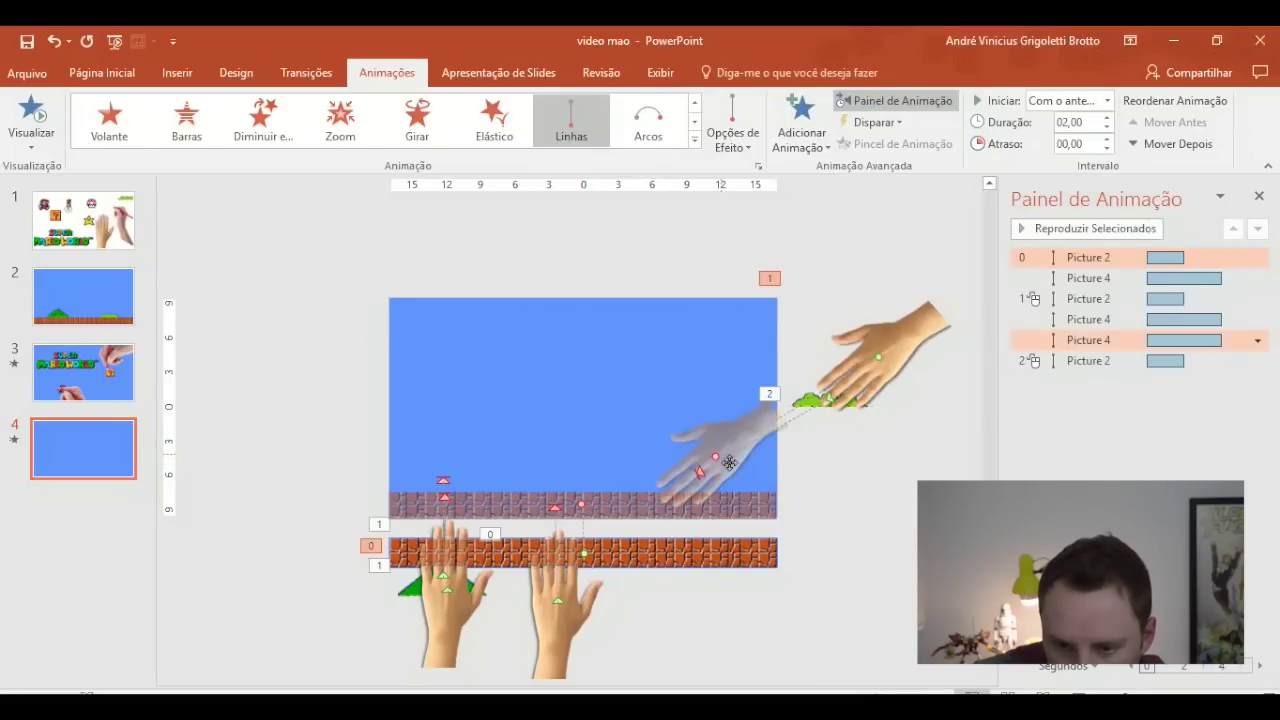
left_click(700, 479)
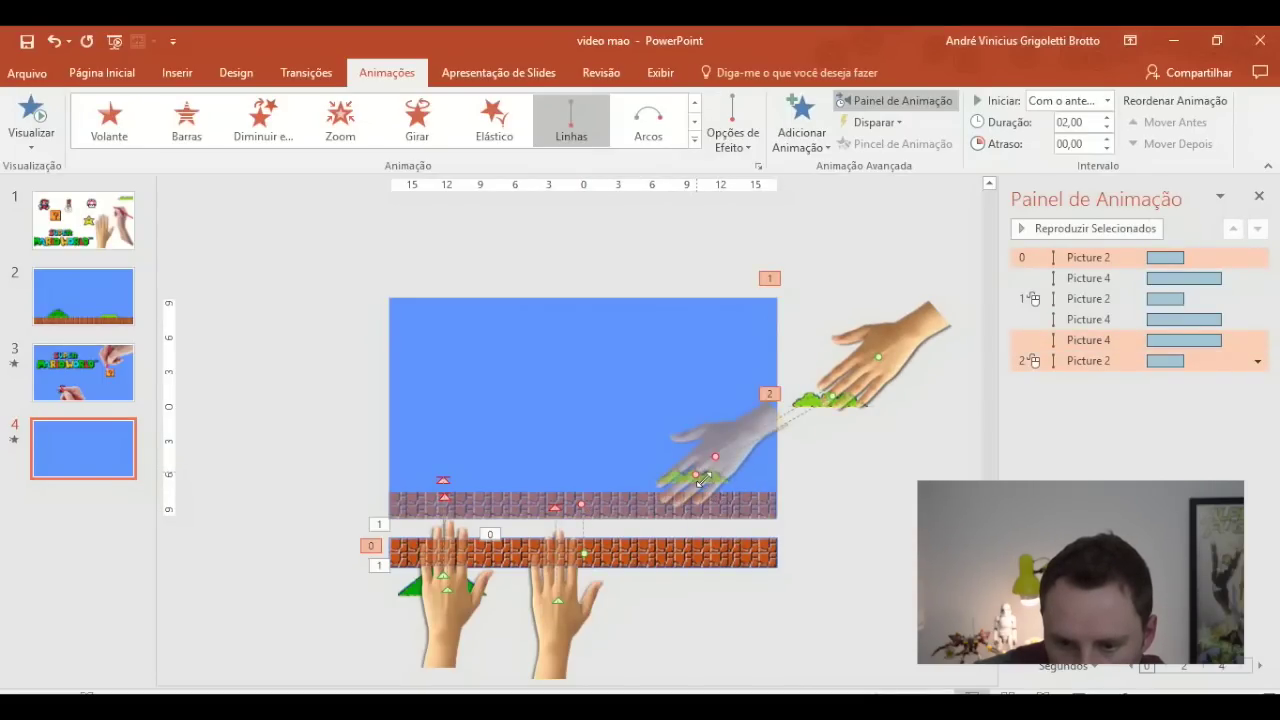
left_click(727, 474)
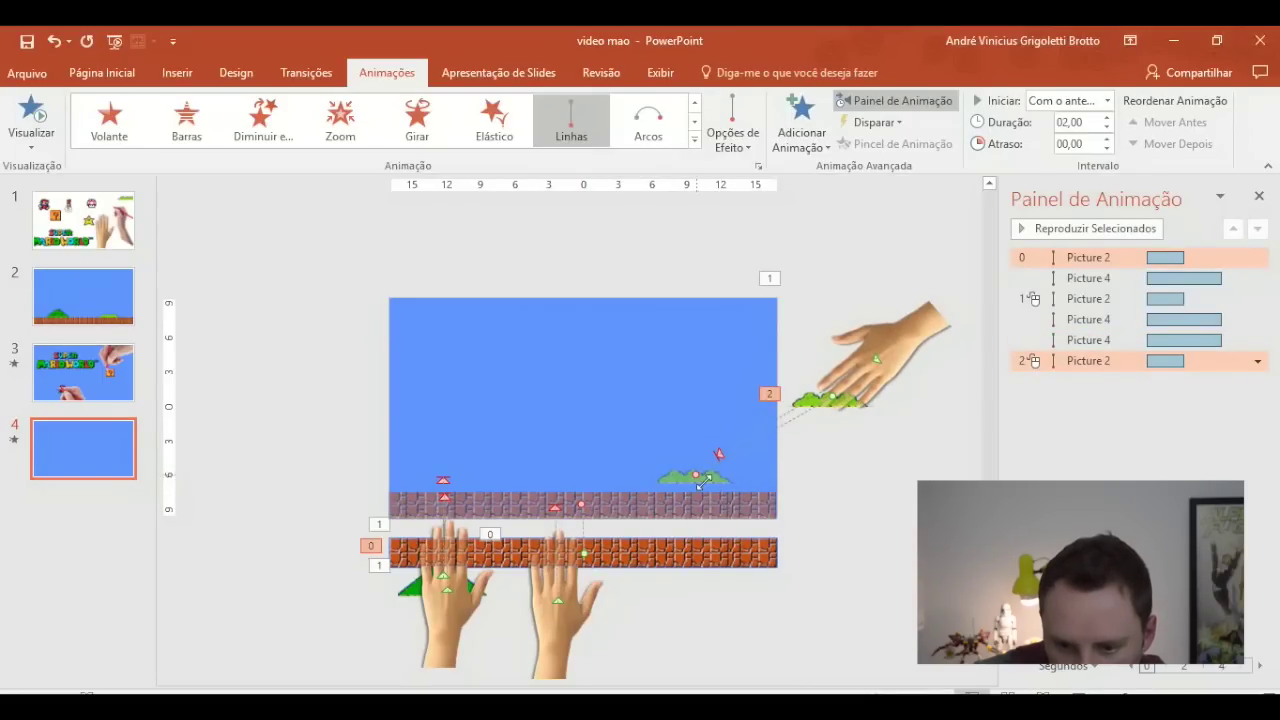
left_click_drag(709, 488, 706, 492)
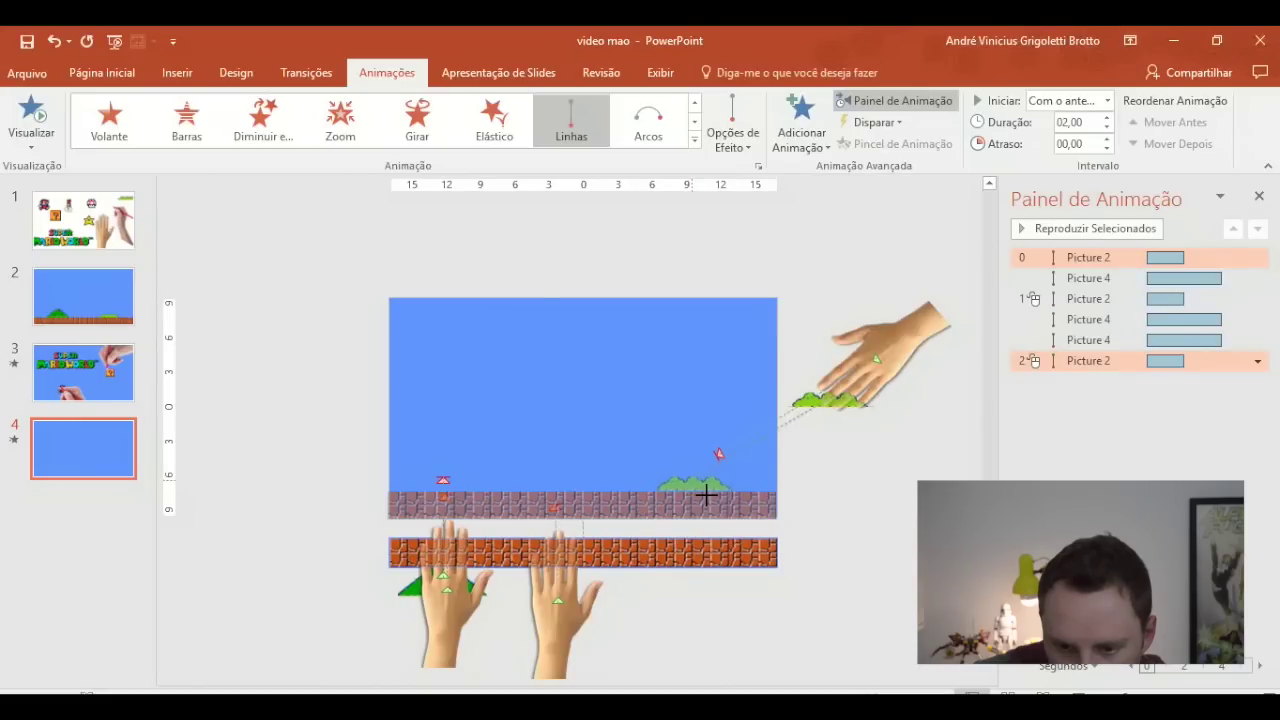
left_click_drag(706, 497, 699, 487)
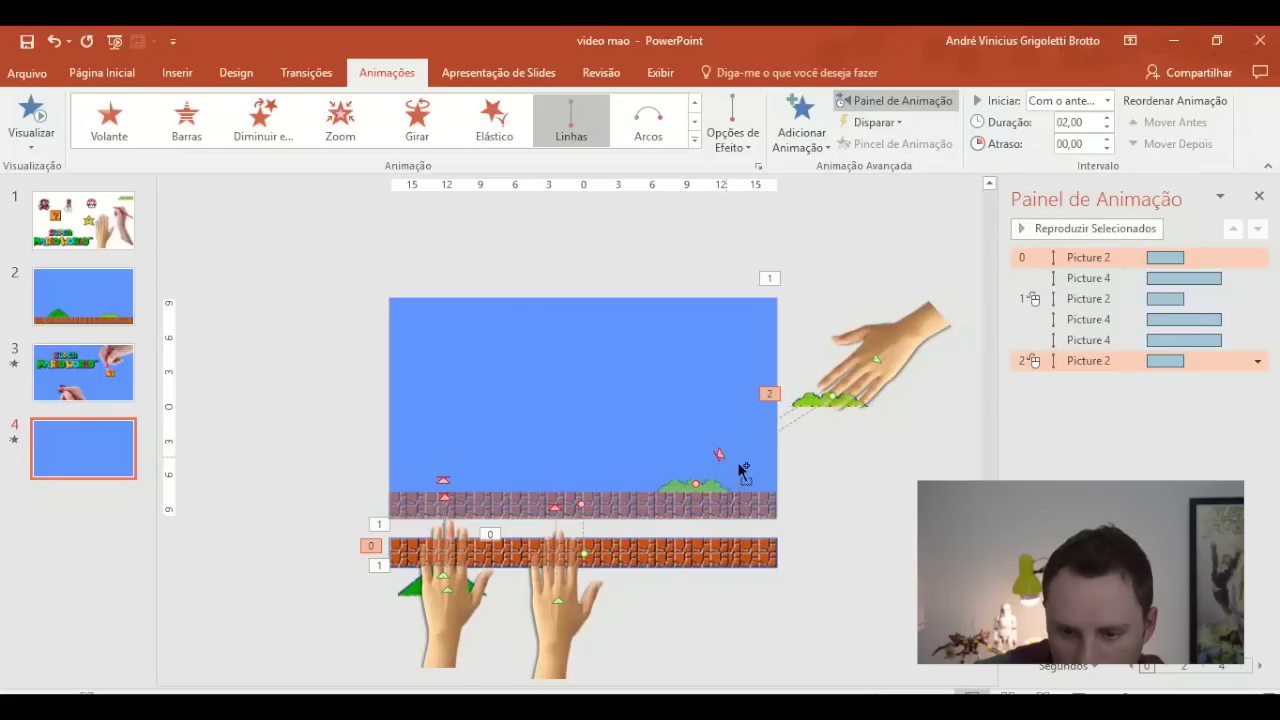
left_click(721, 457, "shift")
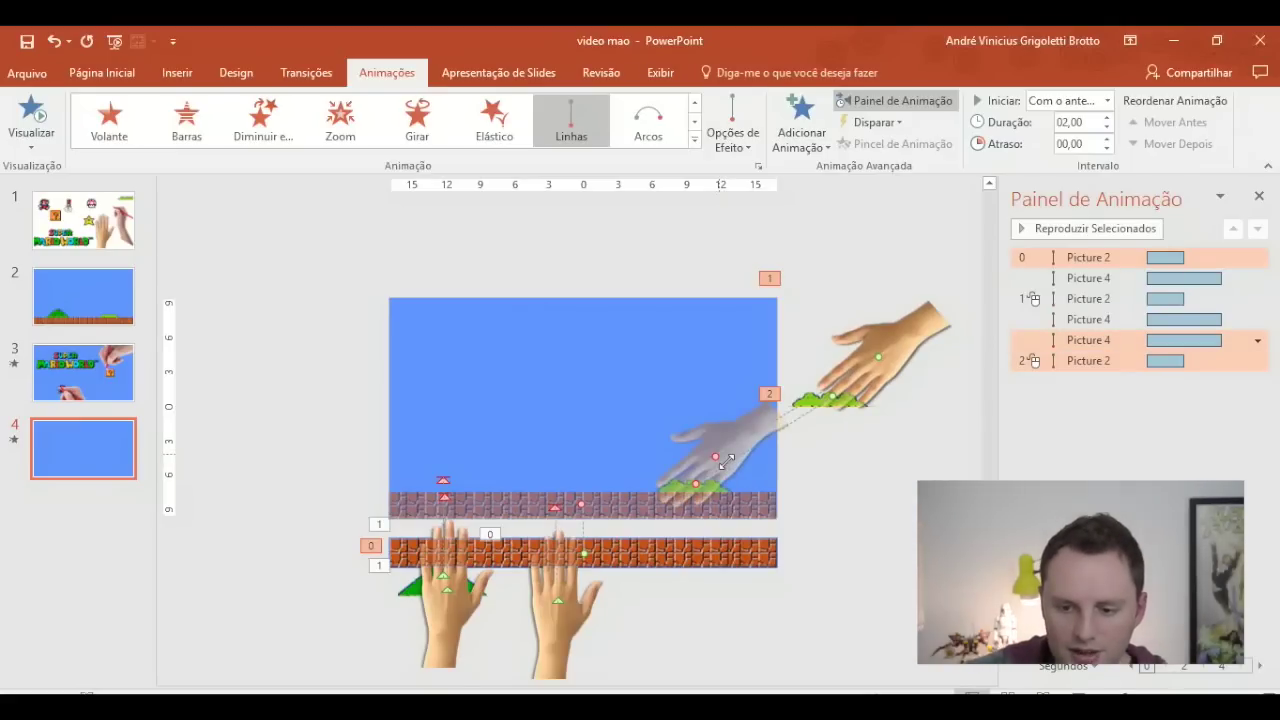
left_click(836, 500)
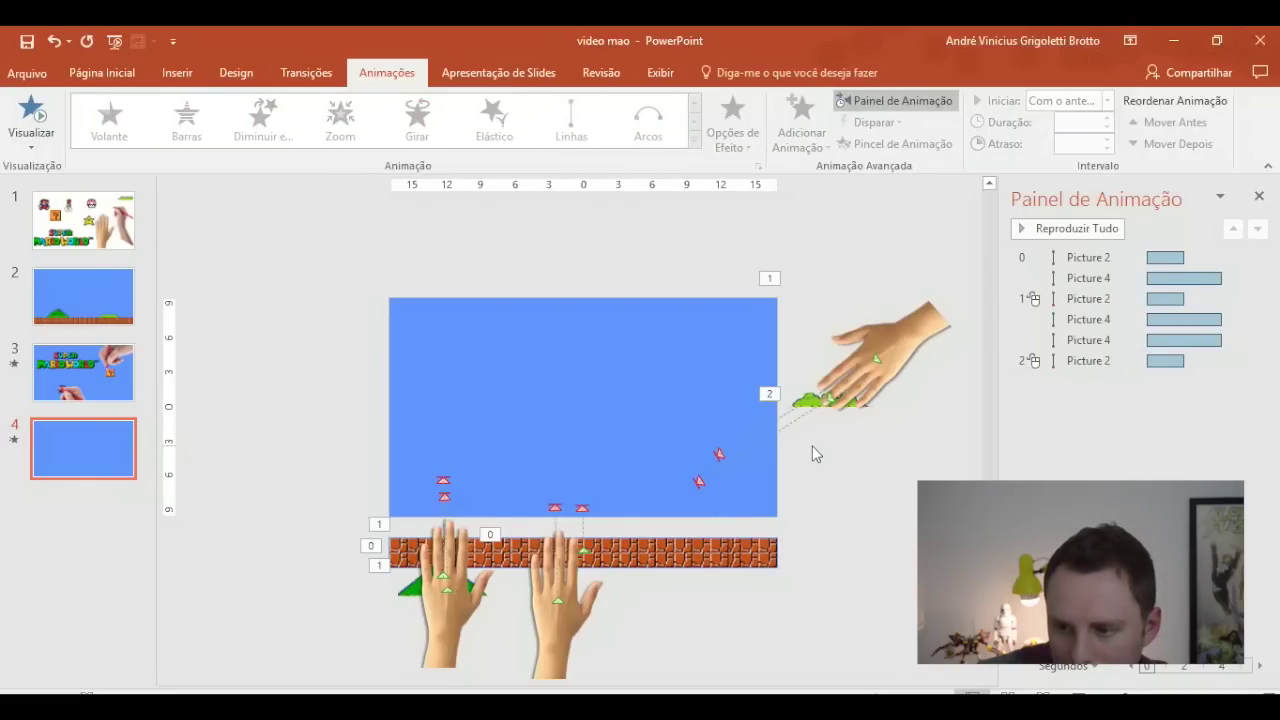
- Drag the hand's Picture 4 and bush's Picture 2 path animations up to play second
left_click(1100, 340)
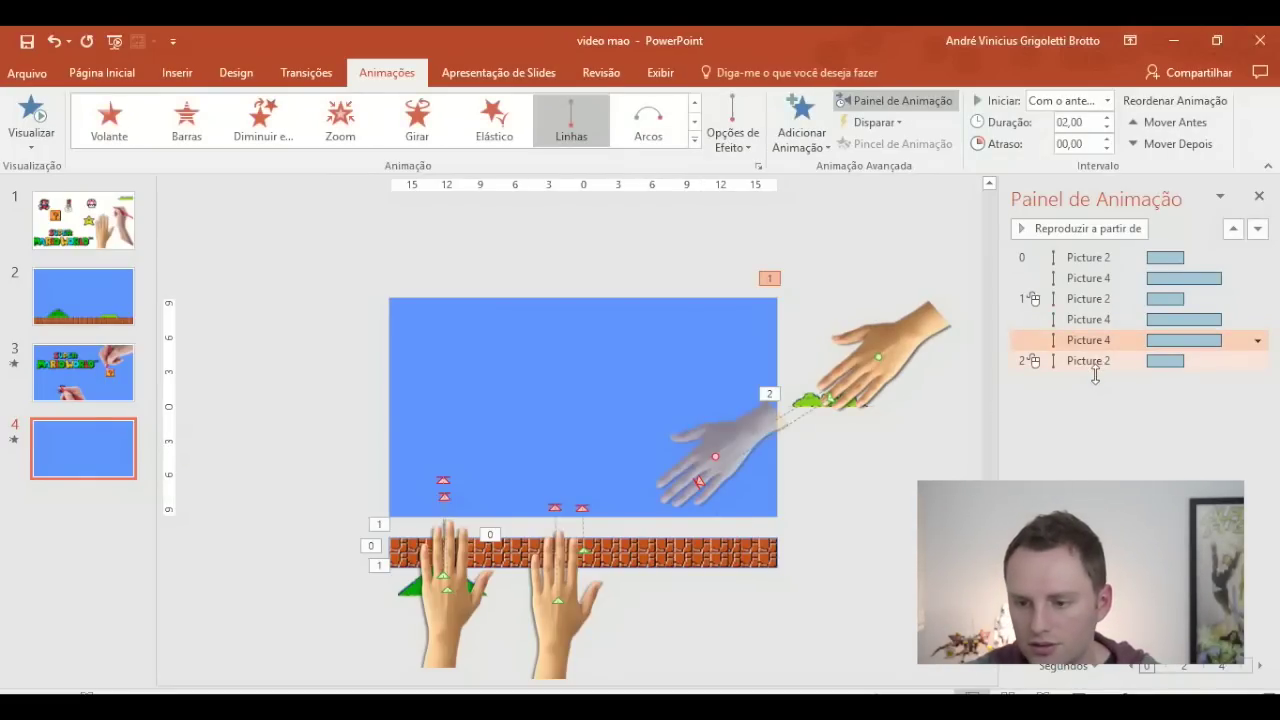
left_click(1101, 360, "ctrl")
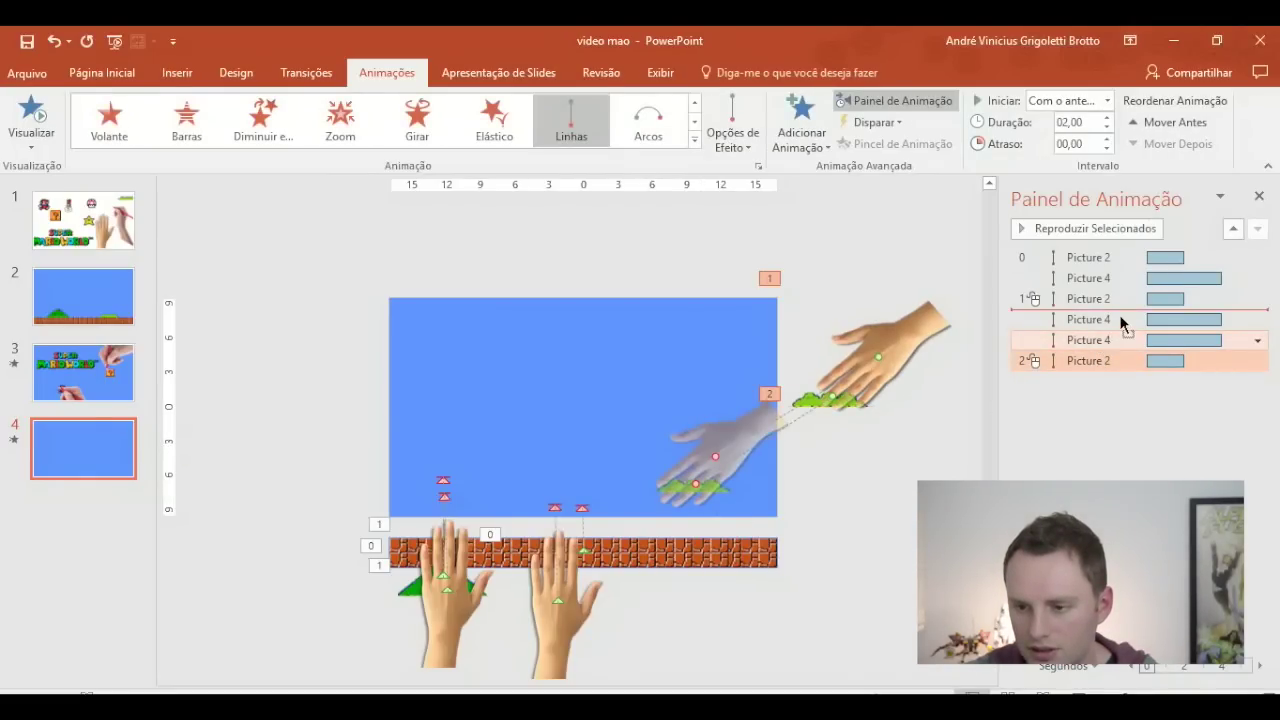
mouse_move(1101, 357)
left_mouse_down()
mouse_move(1108, 300)
mouse_move(1108, 348)
left_mouse_up()
left_click(1089, 441)
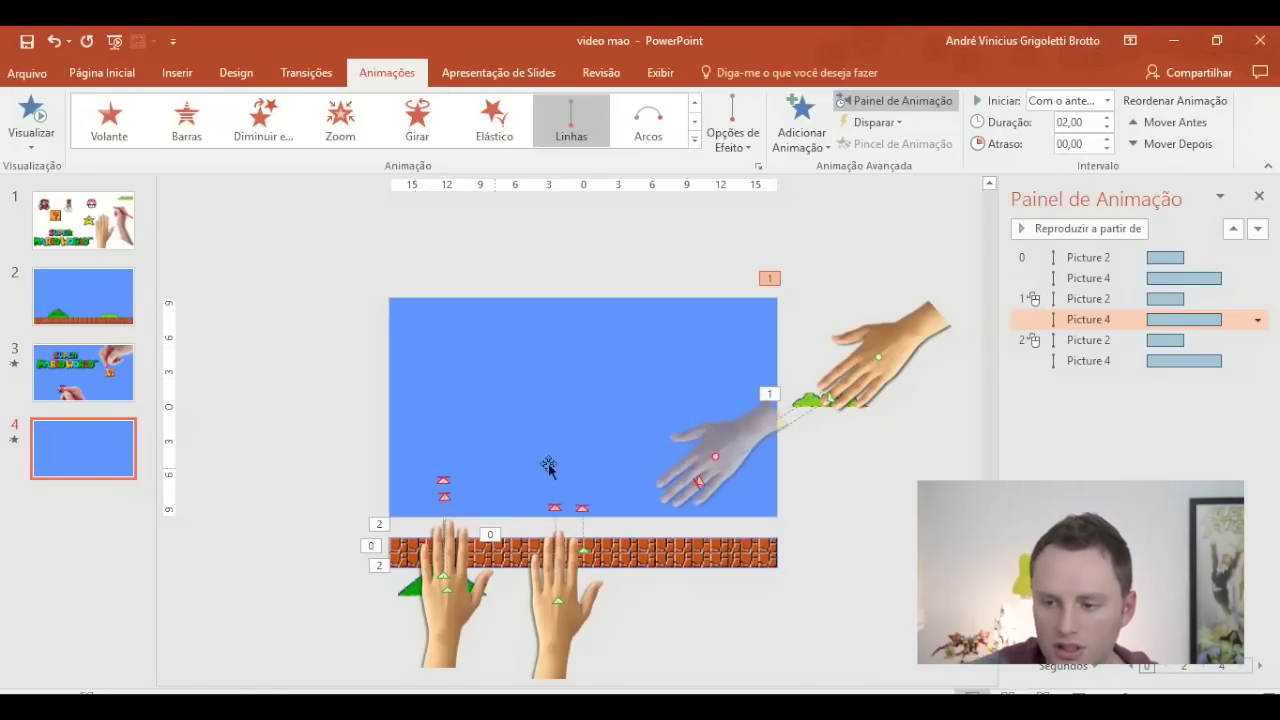
left_click(1035, 299)
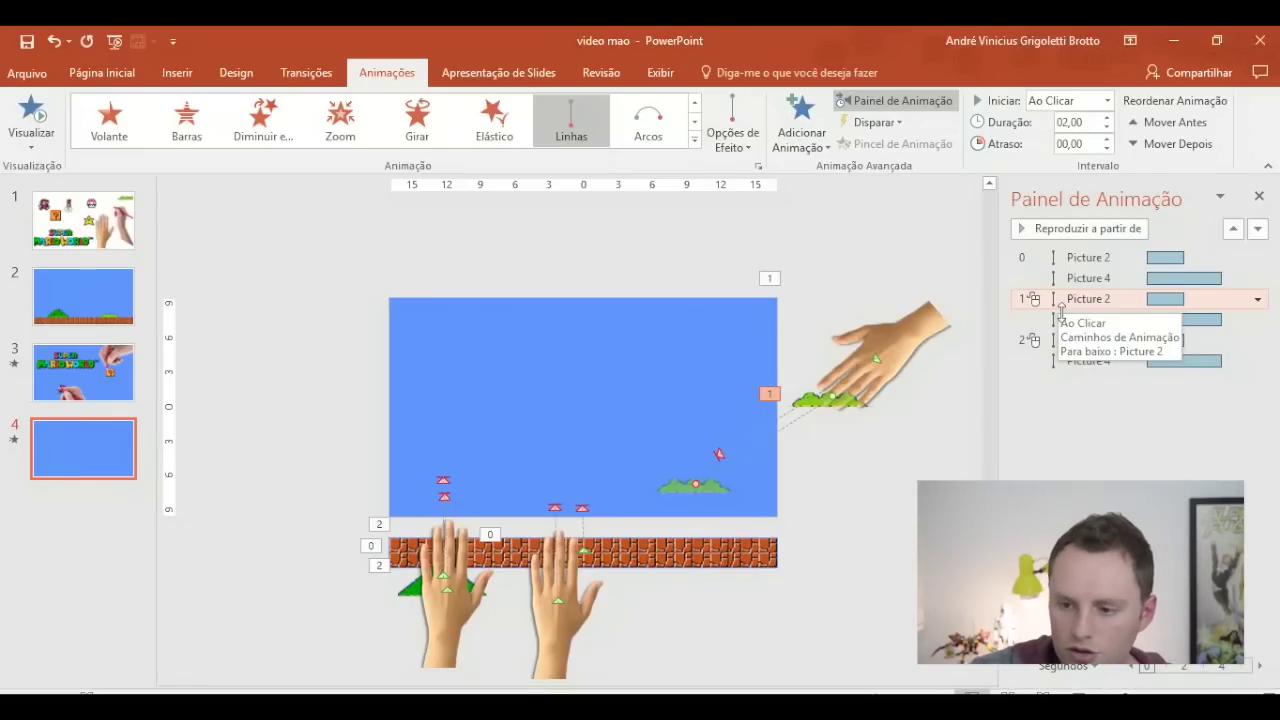
- Set the Picture 2 path to With Previous, delayed about 1.9 s, with the hand's path alongside
right_click(1060, 306)
left_click(1120, 342)
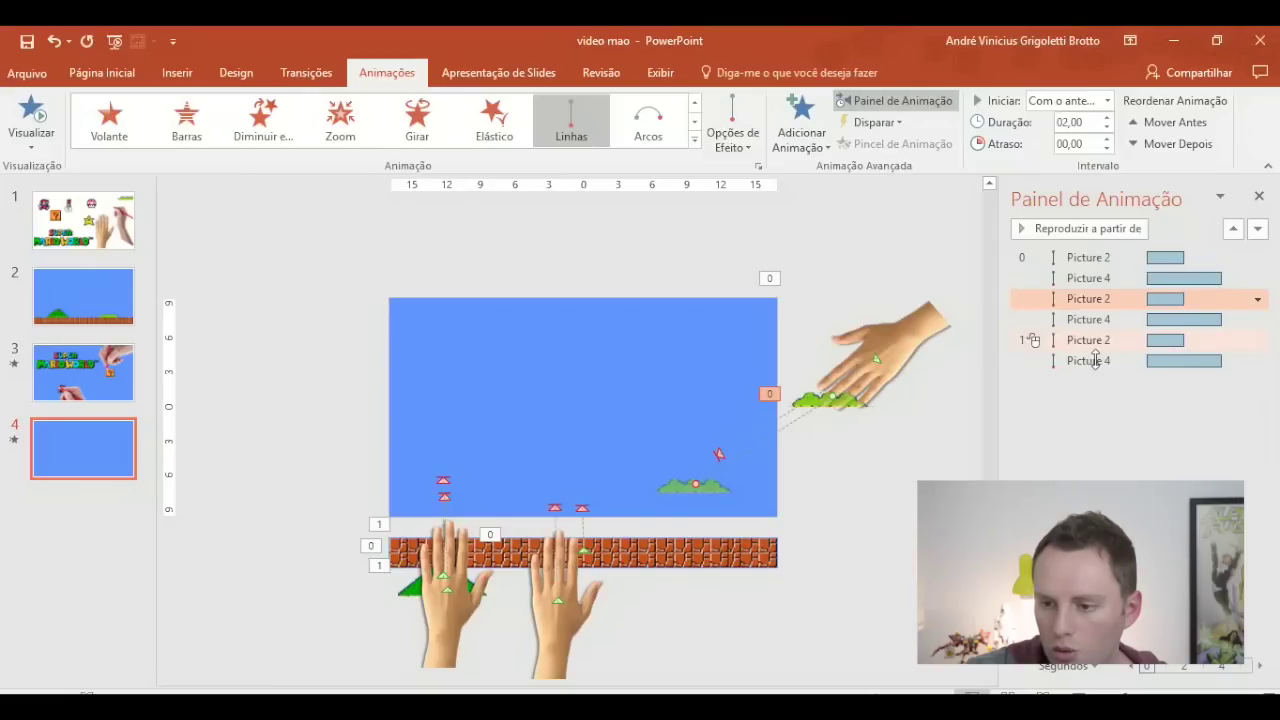
left_click_drag(1165, 300, 1199, 303)
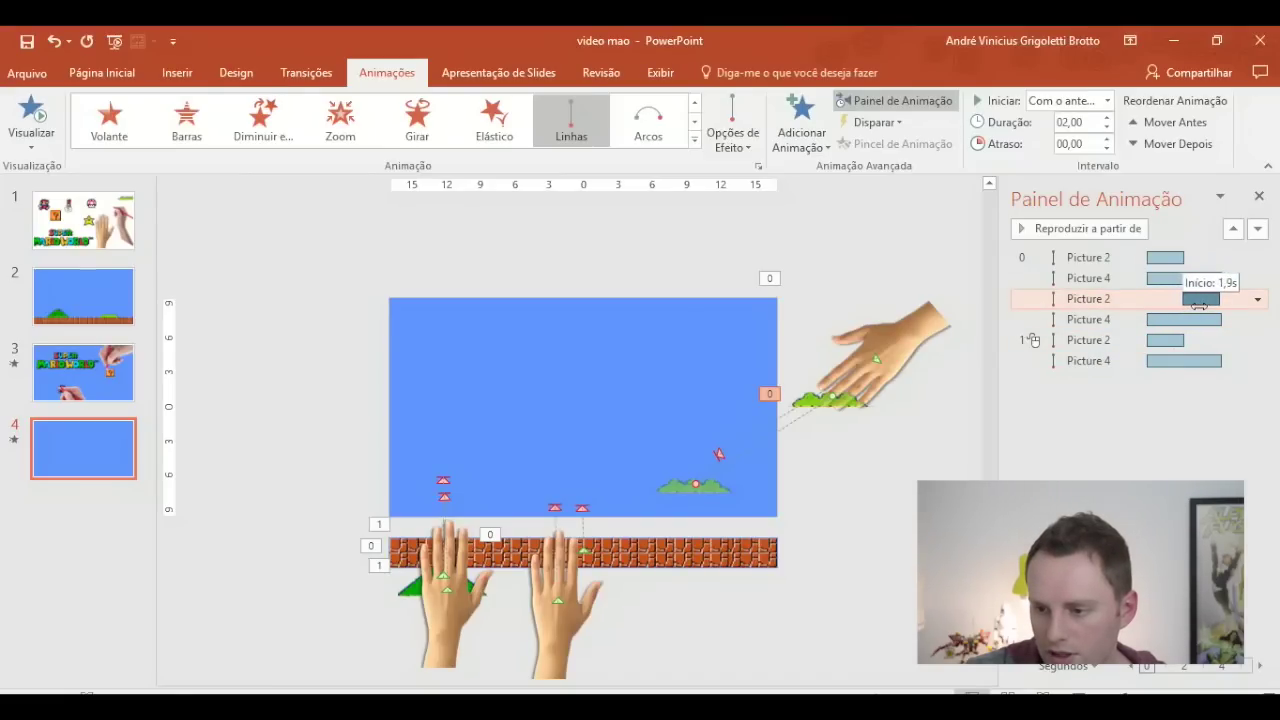
left_click_drag(1190, 320, 1226, 320)
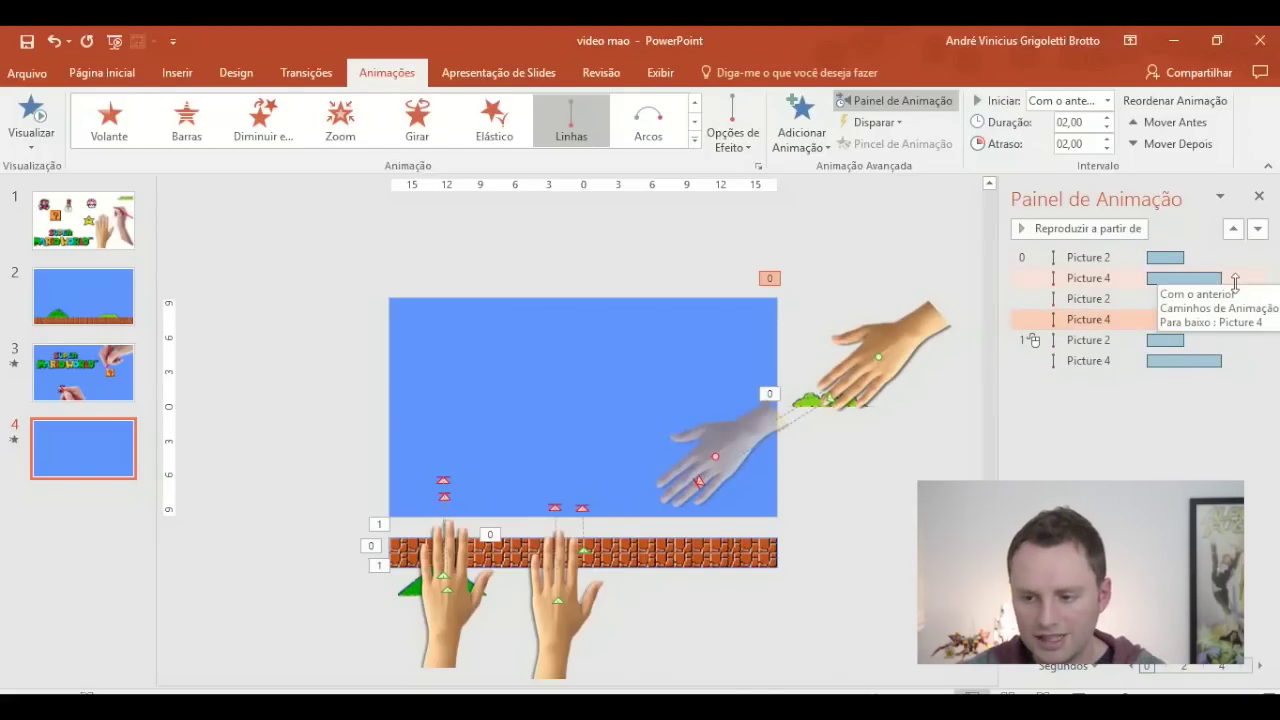
- Set the final Picture 2 and Picture 4 paths to With Previous and delay them to 04,00
left_click(1093, 341)
left_click(1257, 340)
left_click(1110, 380)
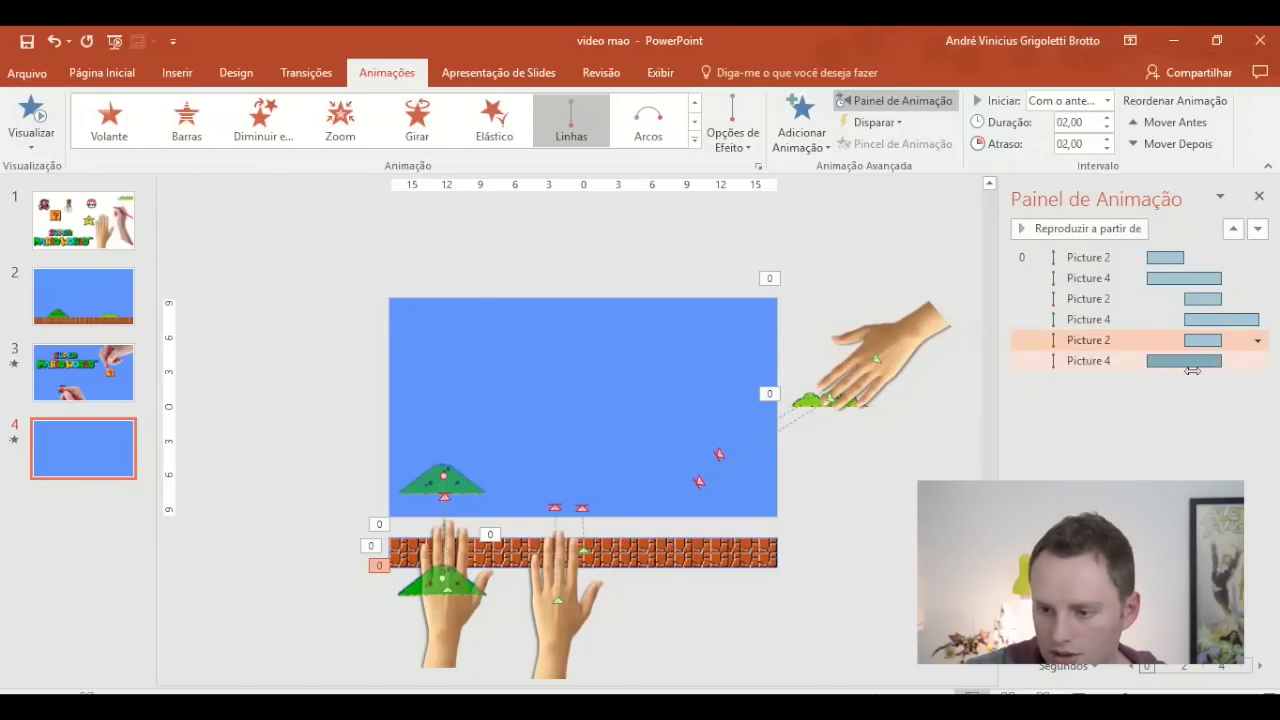
left_click(1193, 370)
left_click(1257, 360)
left_click(1157, 403)
mouse_move(1217, 345)
left_mouse_down()
mouse_move(1250, 350)
mouse_move(1203, 347)
left_mouse_up()
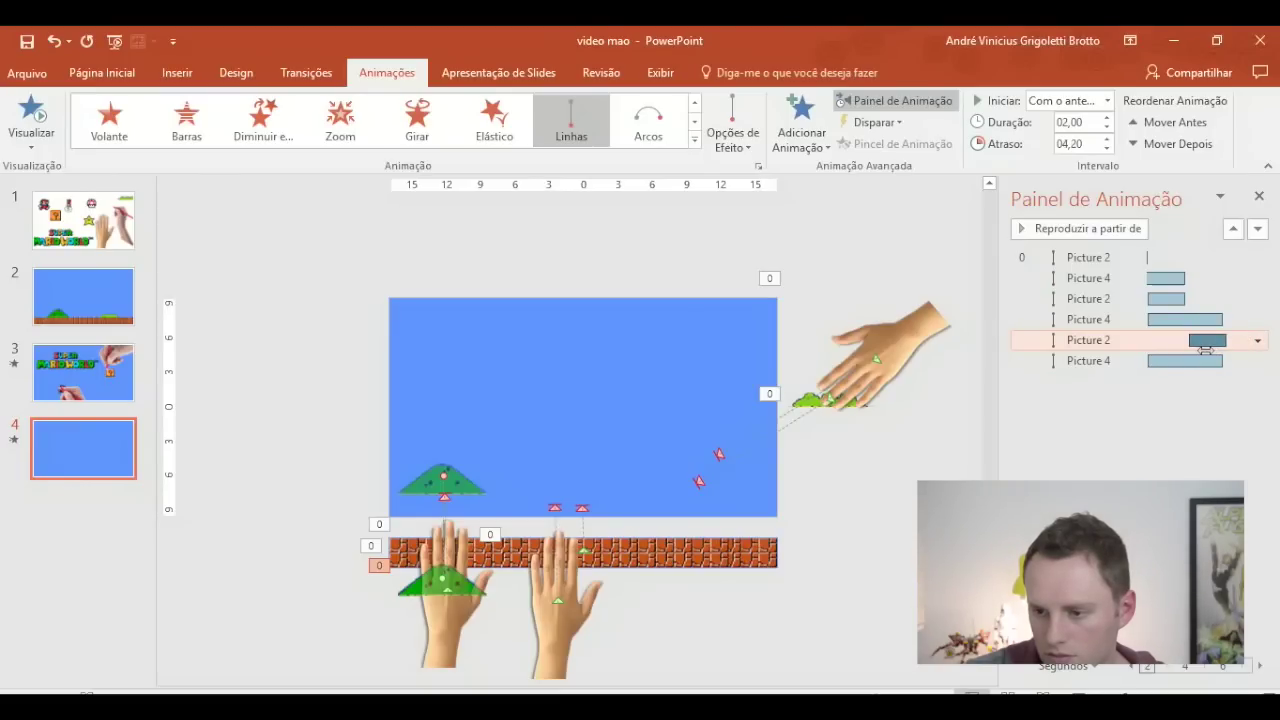
left_click_drag(1191, 361, 1227, 367)
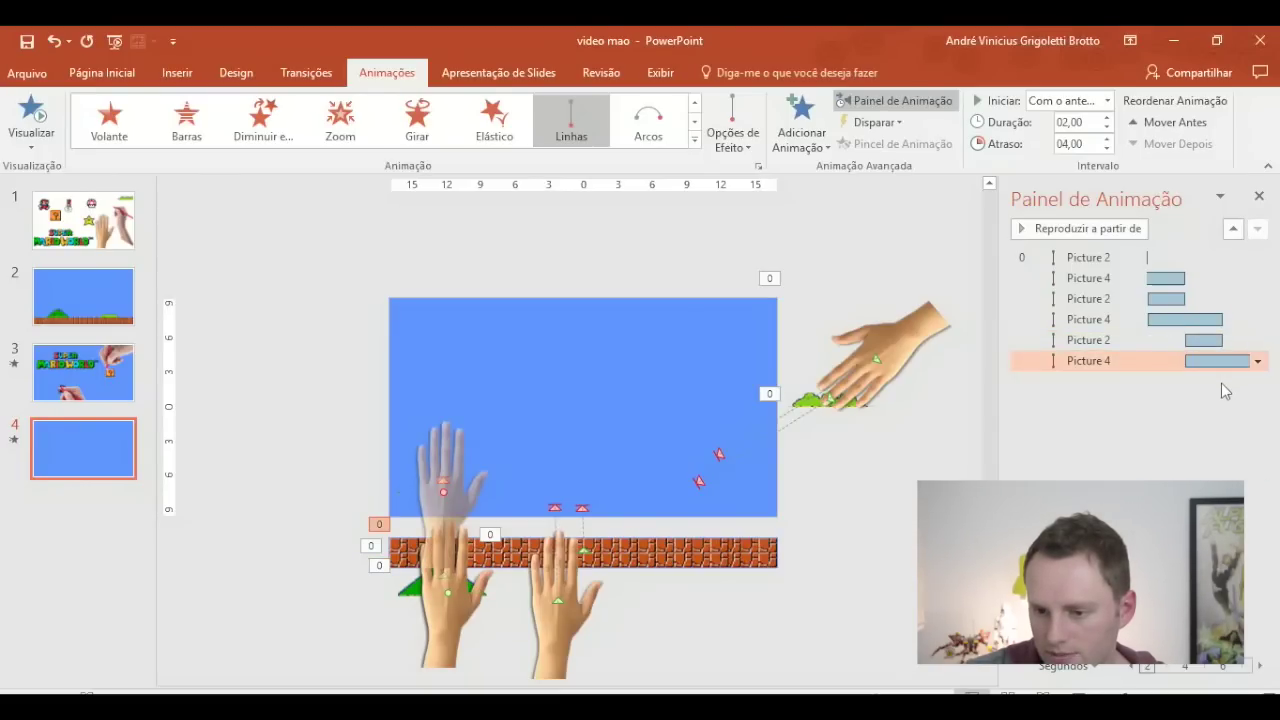
left_click(590, 392)
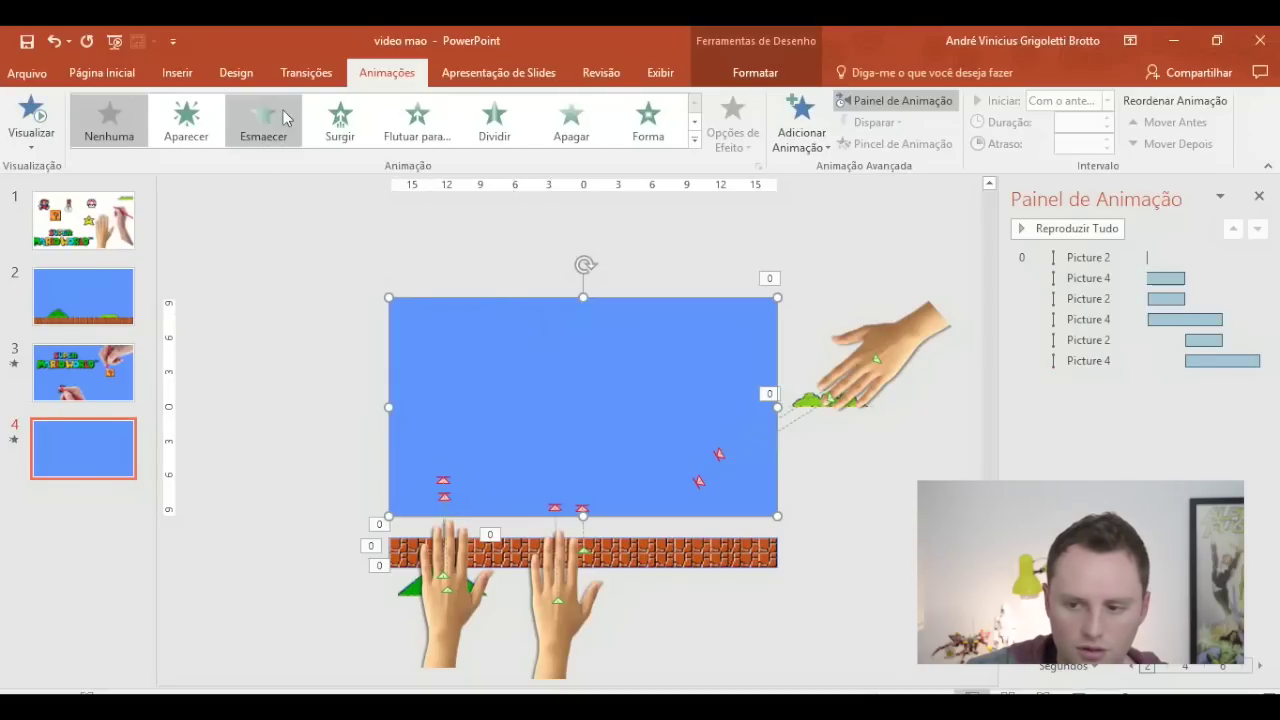
- Fade in the blue rectangle first With Previous, set Picture 2 After Previous, and preview slide 4
left_click(285, 118)
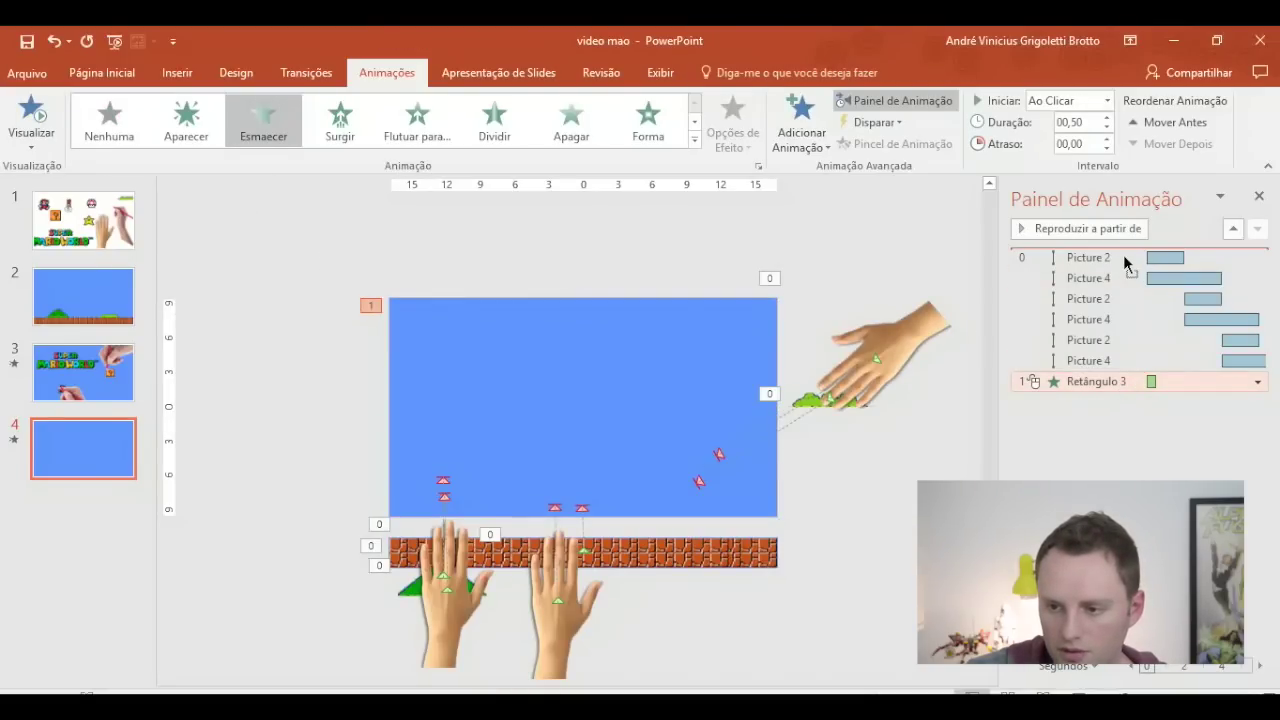
left_click_drag(1122, 388, 1128, 257)
right_click(1118, 260)
left_click(1118, 300)
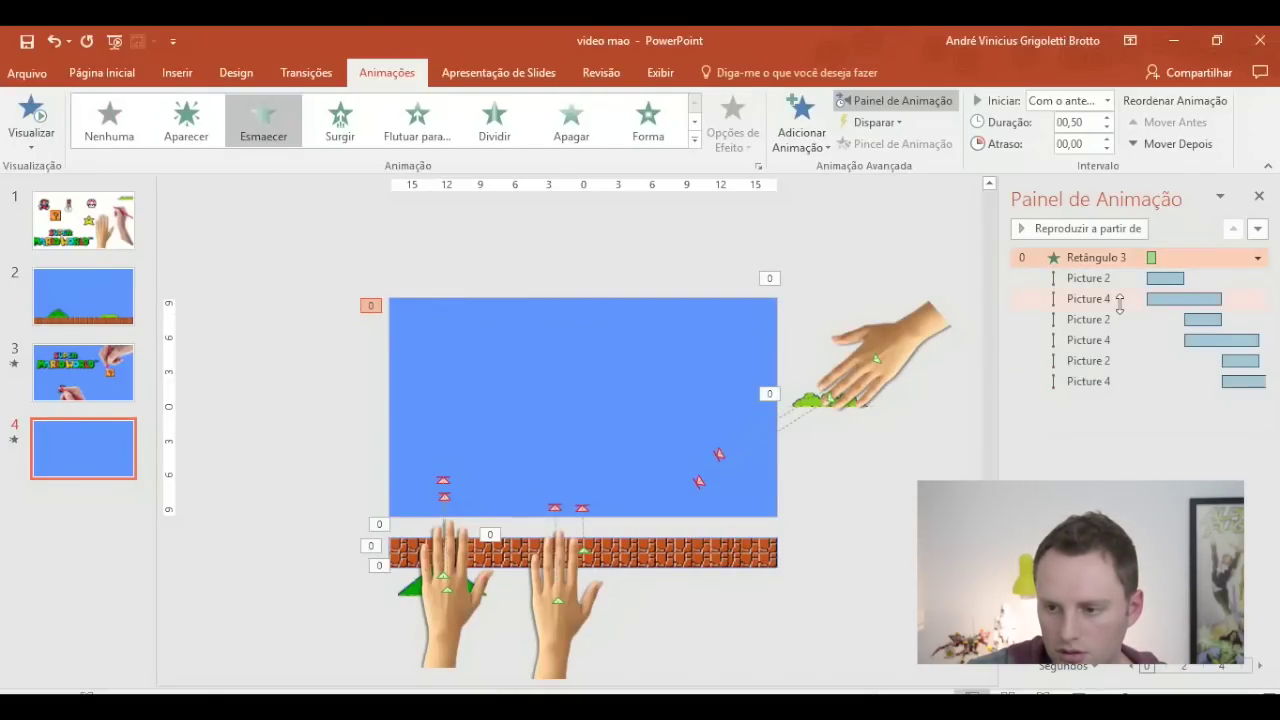
left_click(1110, 279)
right_click(1110, 279)
left_click(1130, 343)
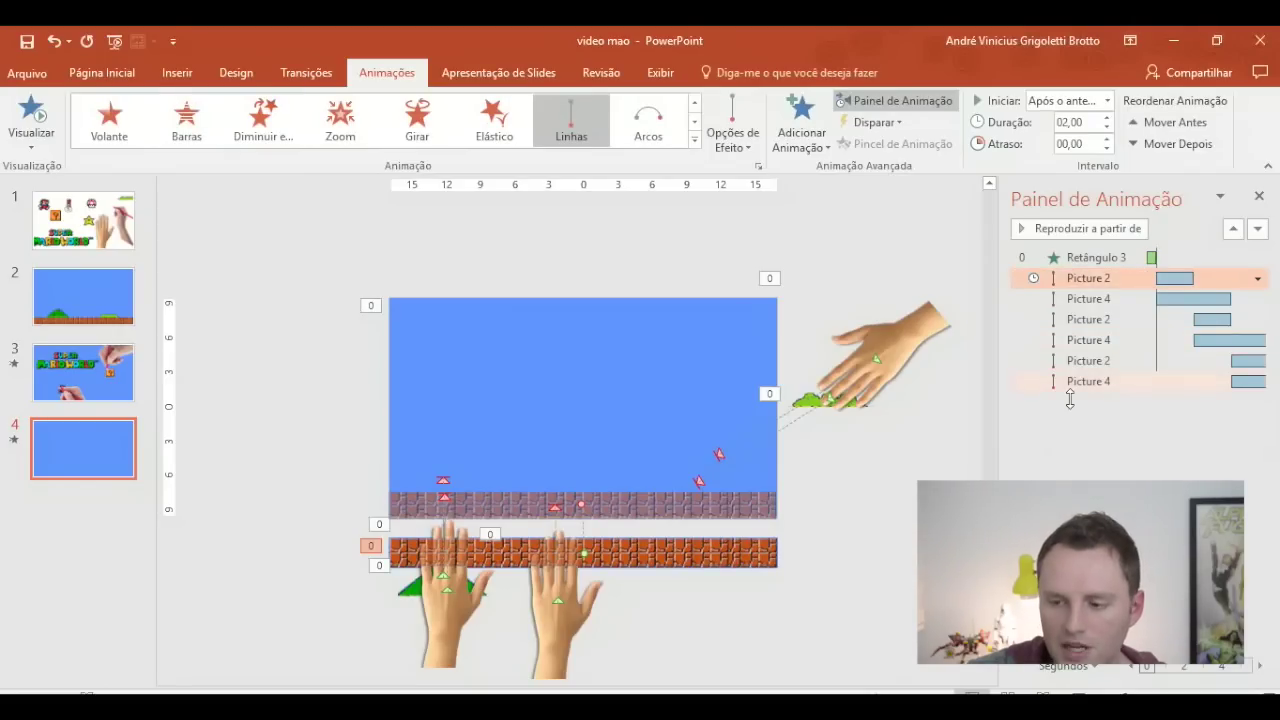
key("Escape")
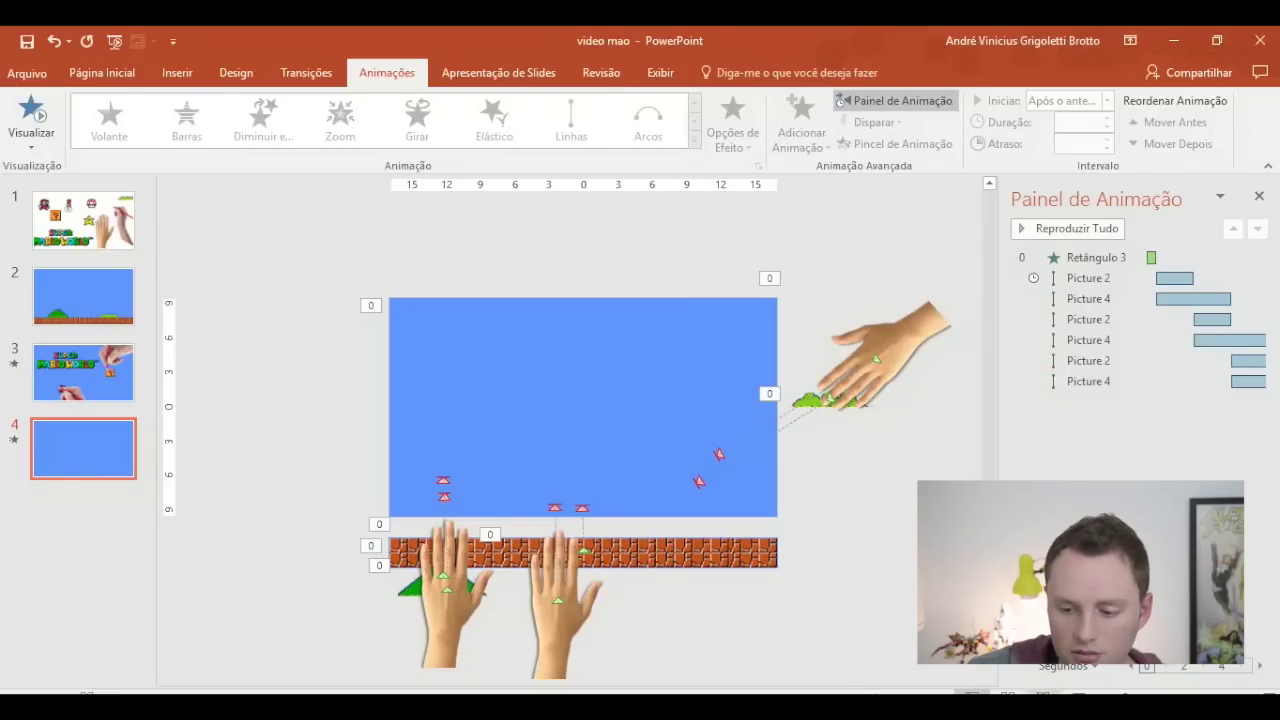
key("shift+F5")
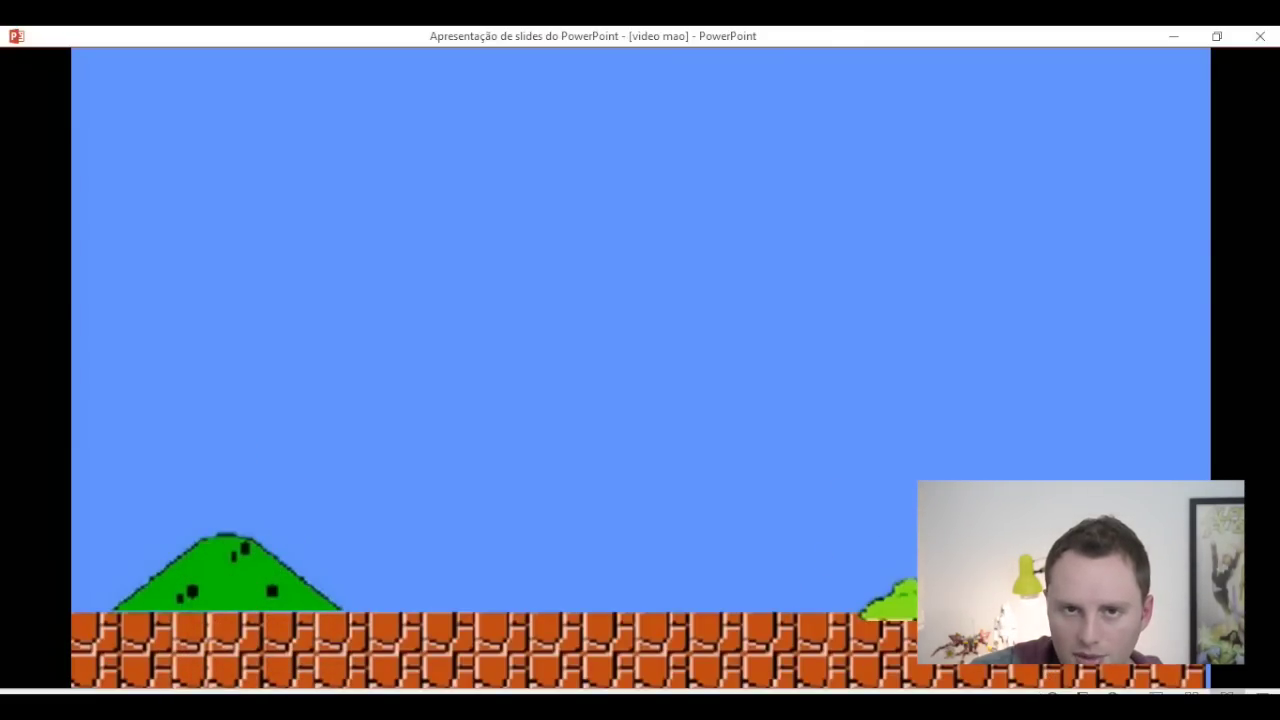
key("Escape")
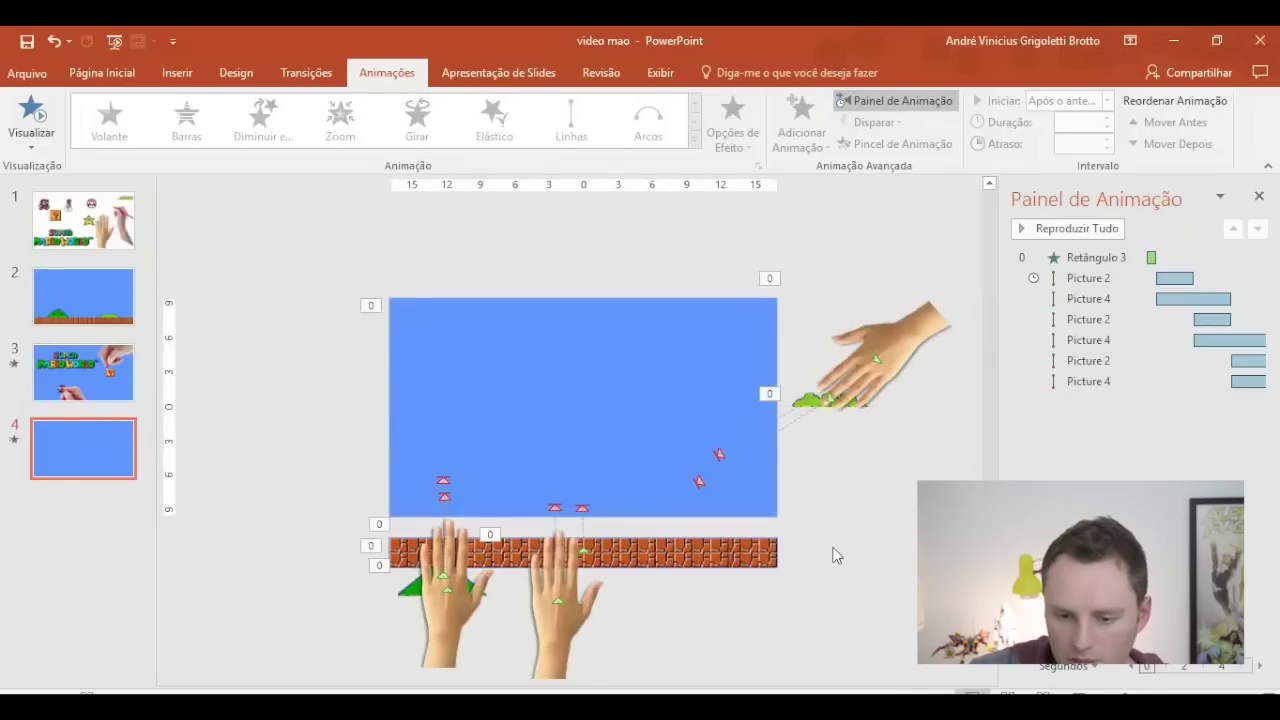
- Zoom into slide 4's lower left and pick out the green hill among the overlapping objects
left_click(585, 516)
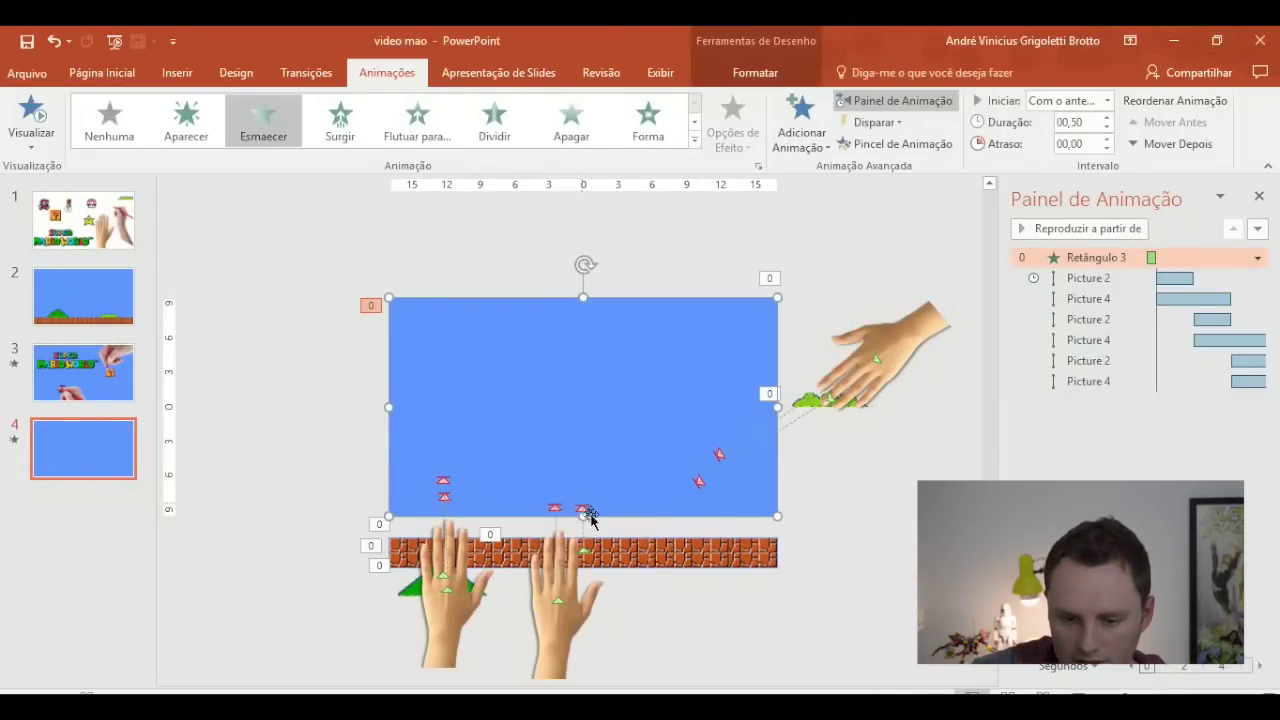
left_click(802, 521)
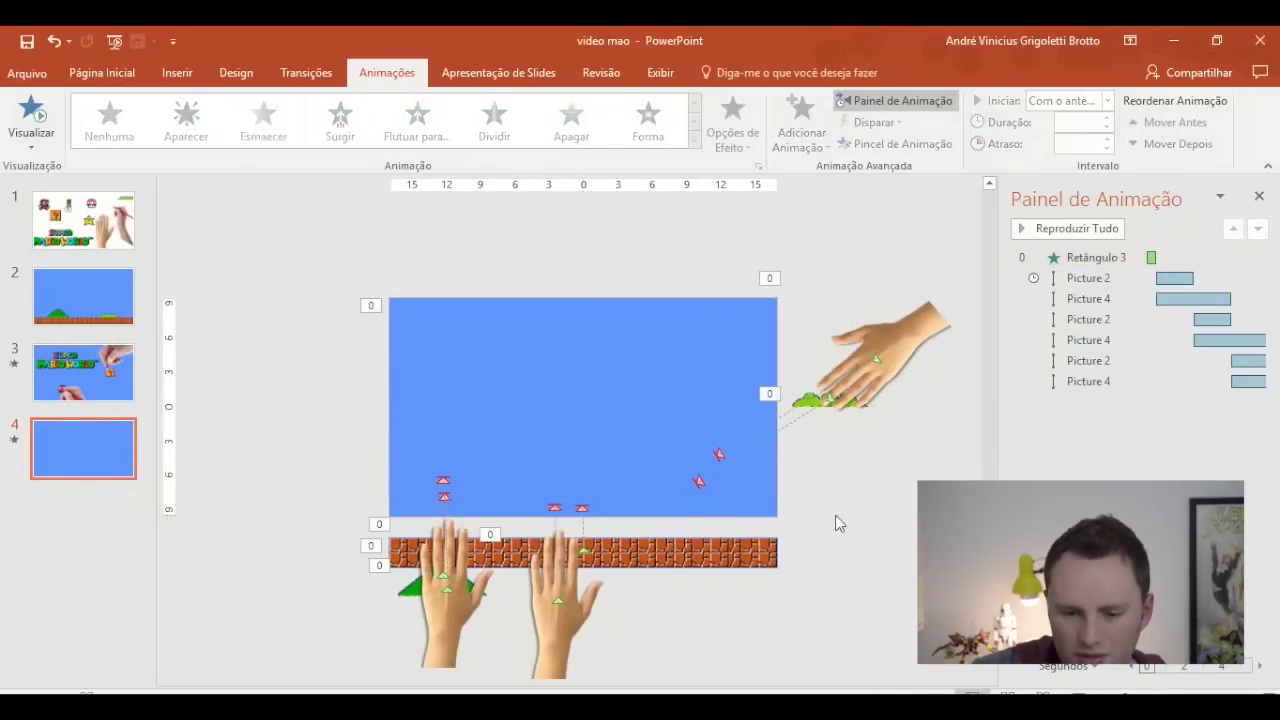
left_click(600, 518)
left_click(708, 491)
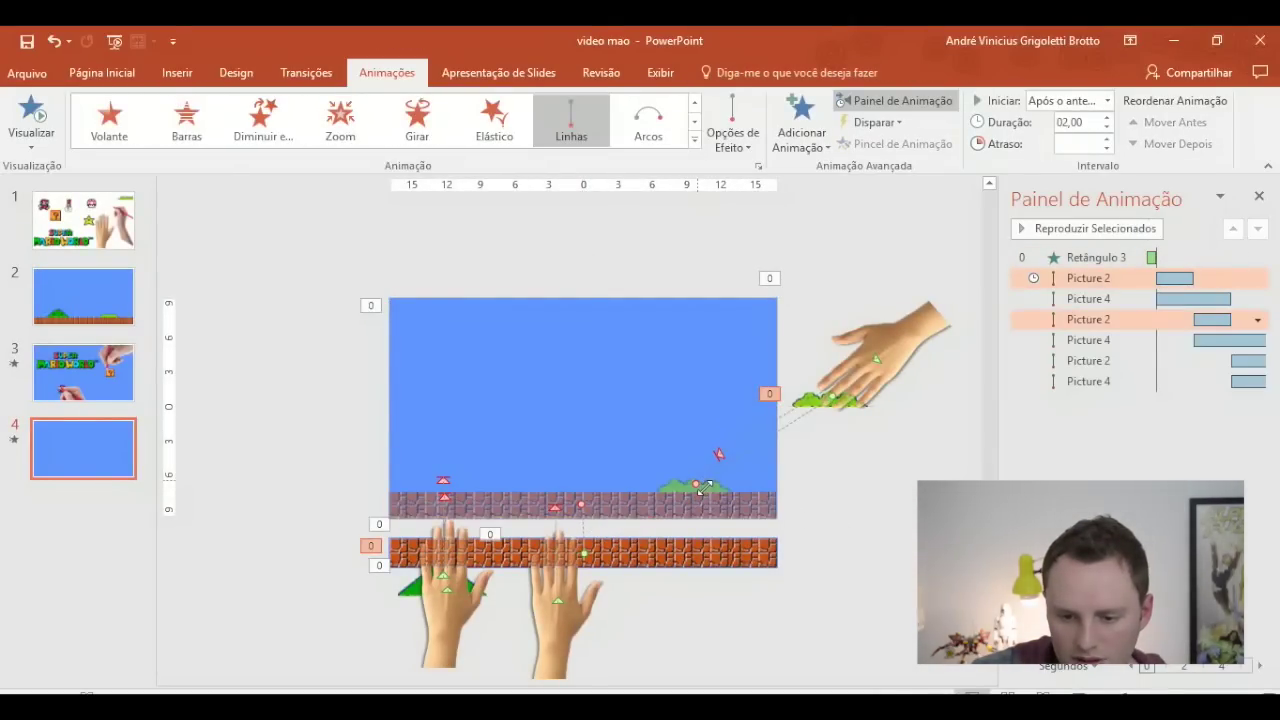
scroll(708, 491, "up", 5, "ctrl")
scroll(843, 570, "down", 3)
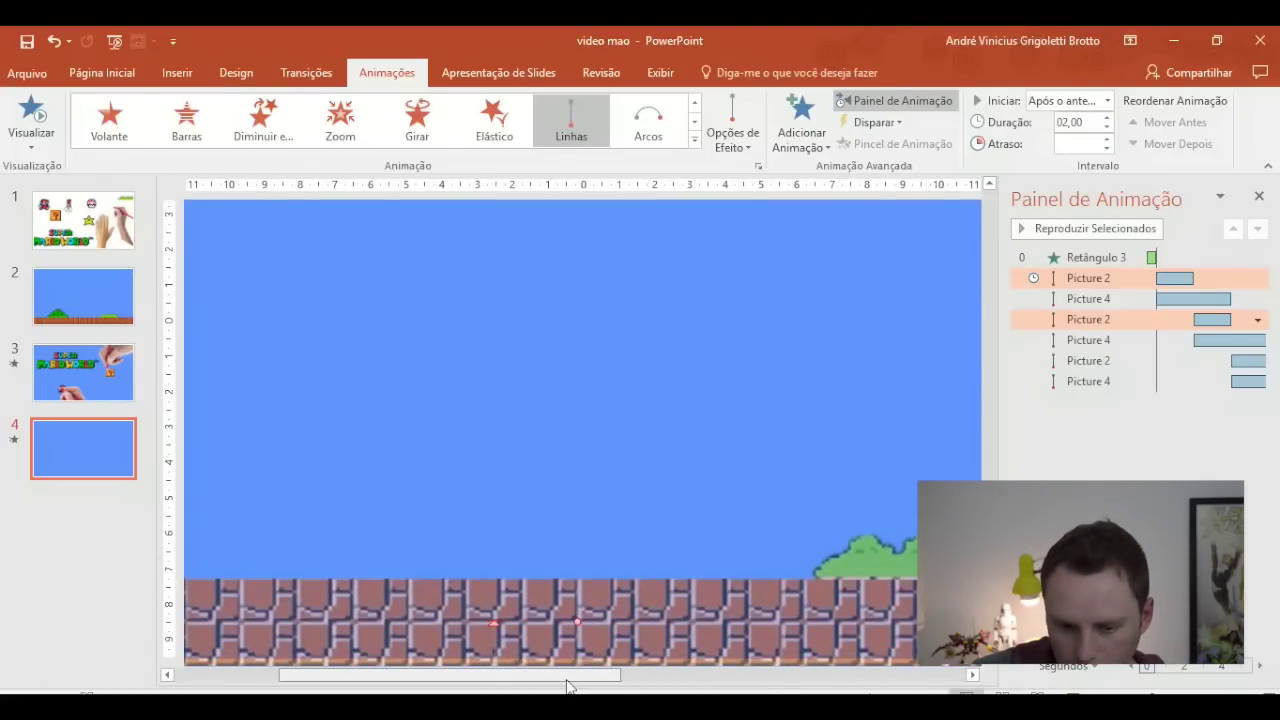
left_click_drag(600, 675, 505, 675)
left_click(398, 558)
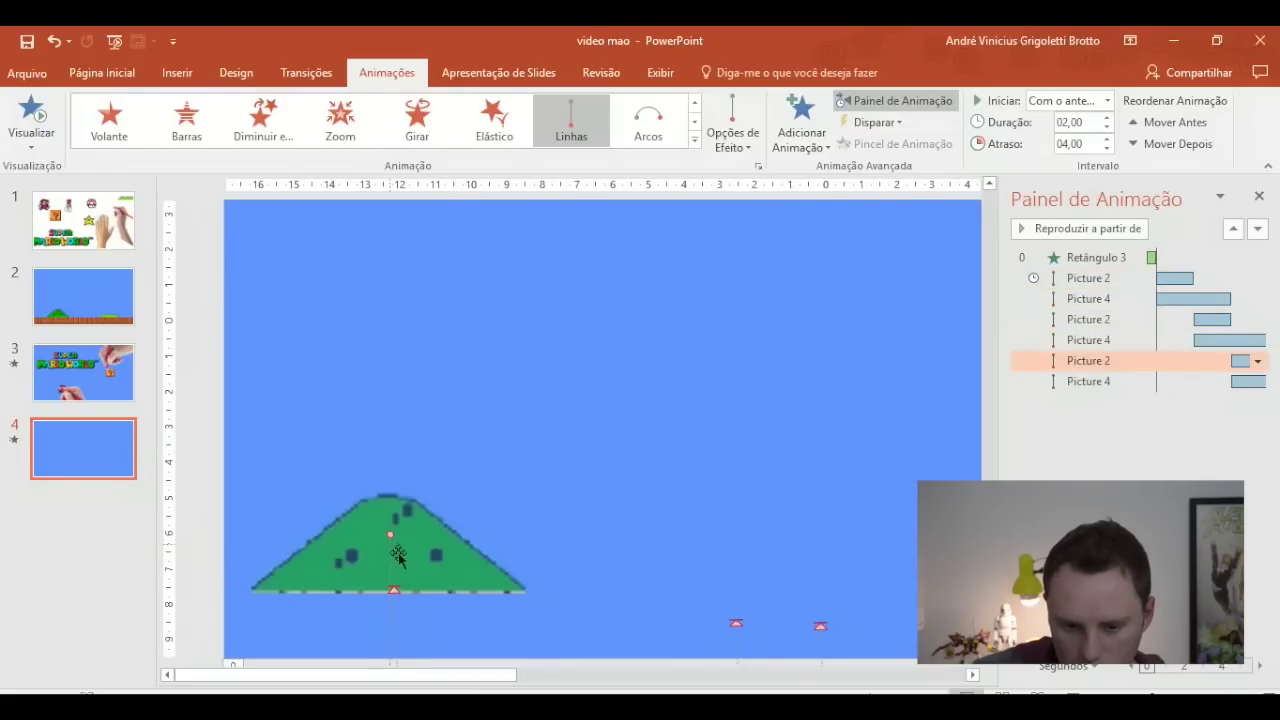
left_click(842, 636)
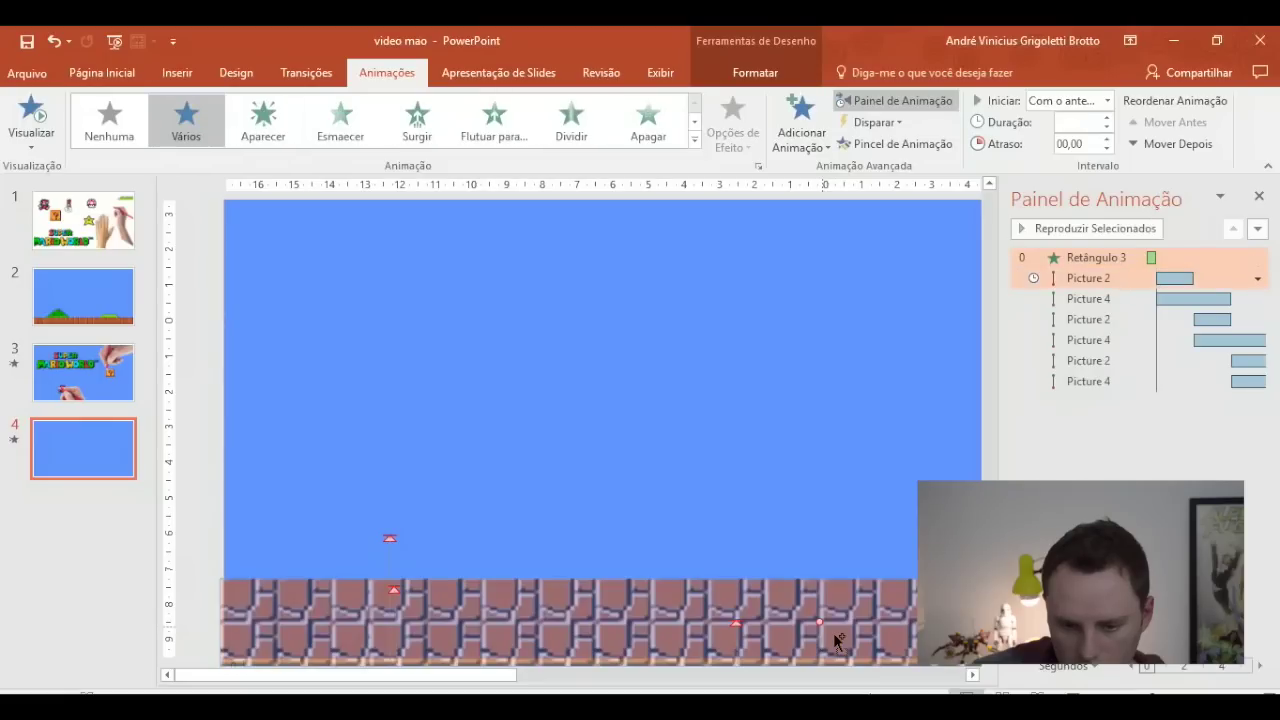
- Nudge the green hill picture up-left so it rests on the brick ground, then zoom out
left_click(398, 551)
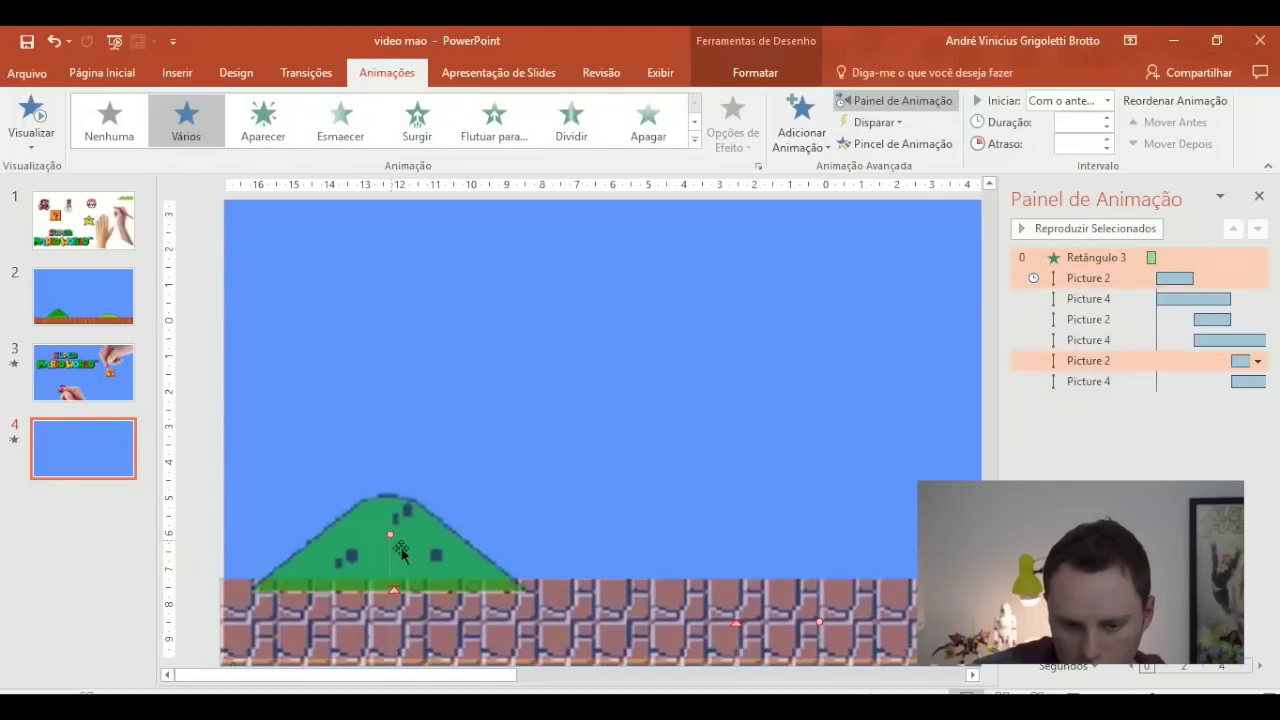
left_click_drag(405, 548, 394, 533)
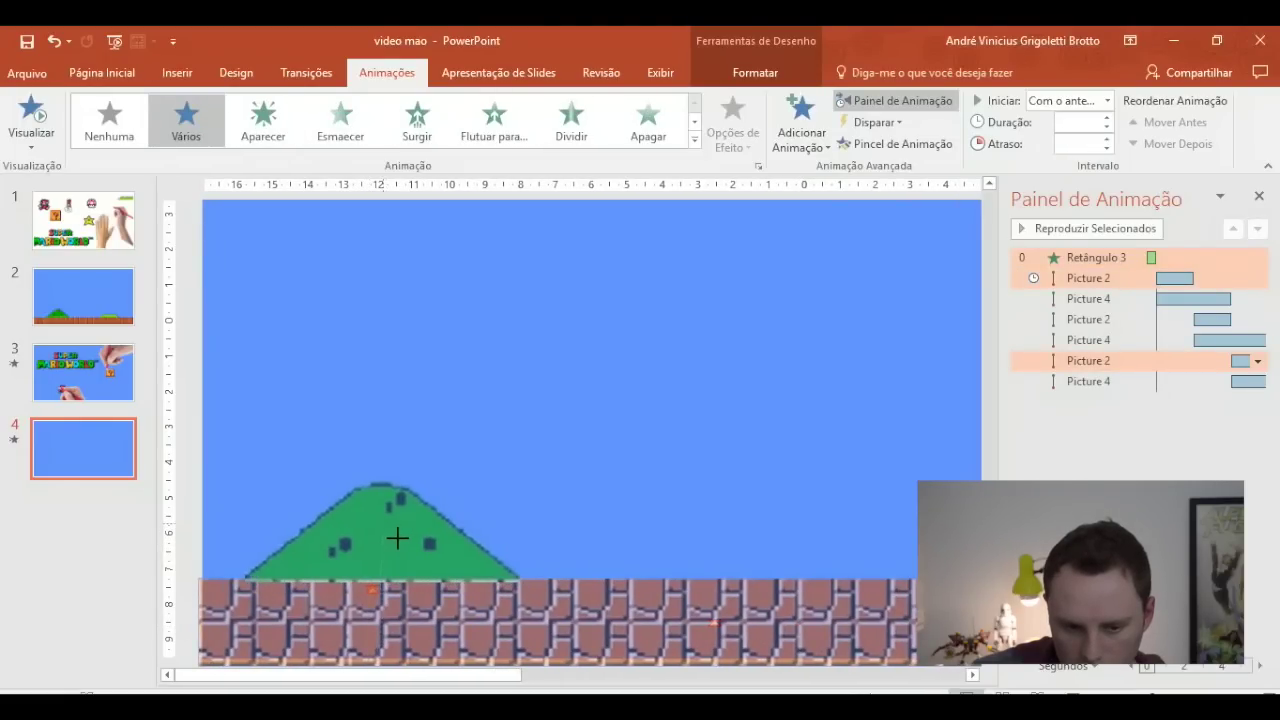
left_click_drag(394, 533, 394, 537)
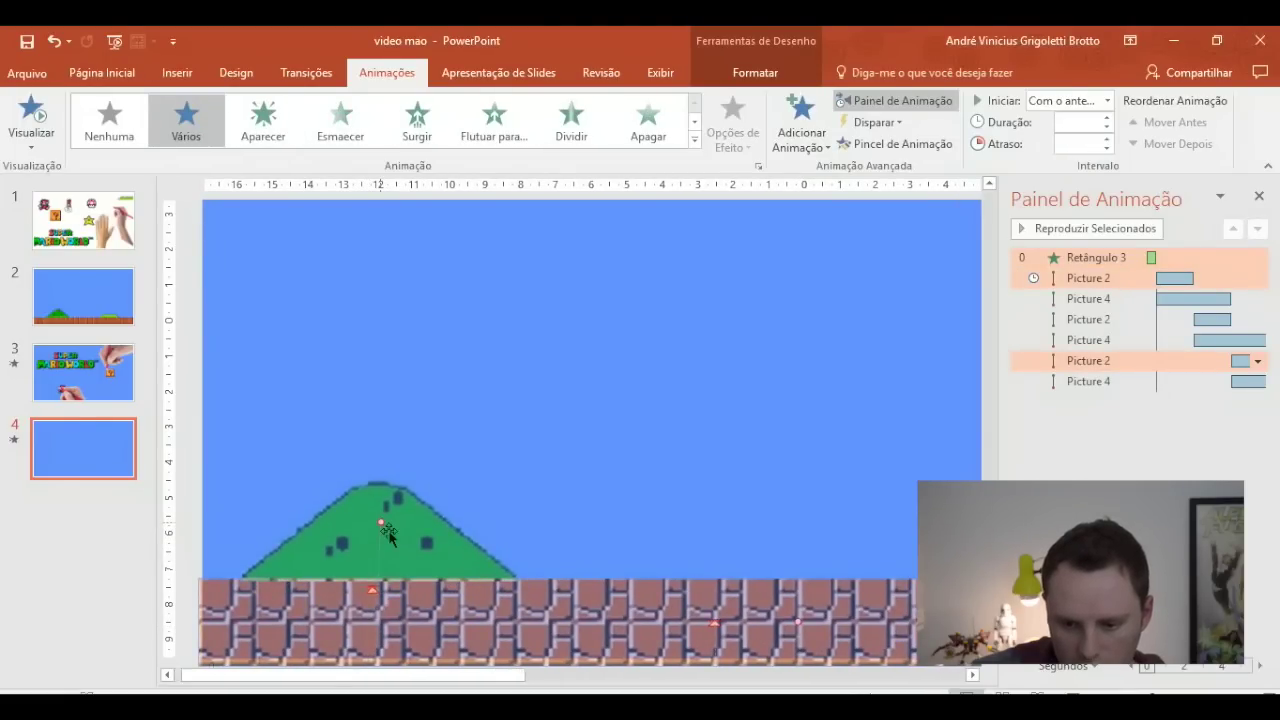
scroll(777, 620, "down", 3)
left_click(811, 587)
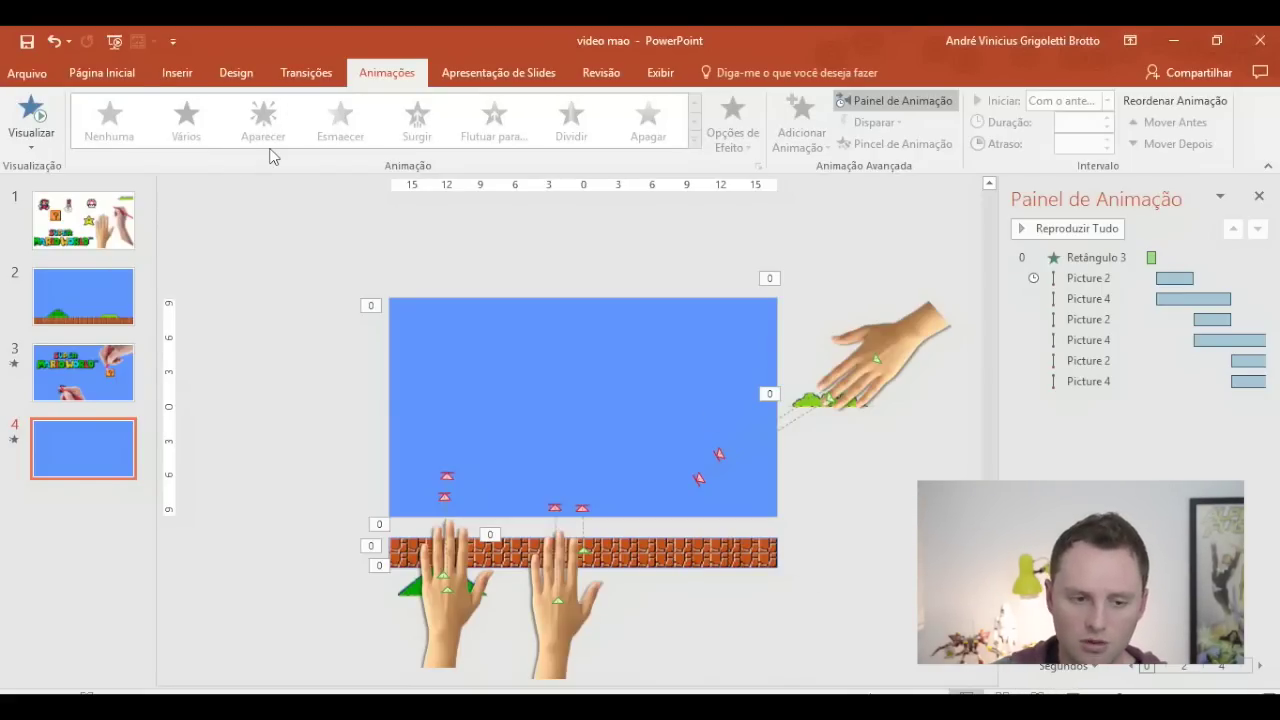
left_click(84, 220)
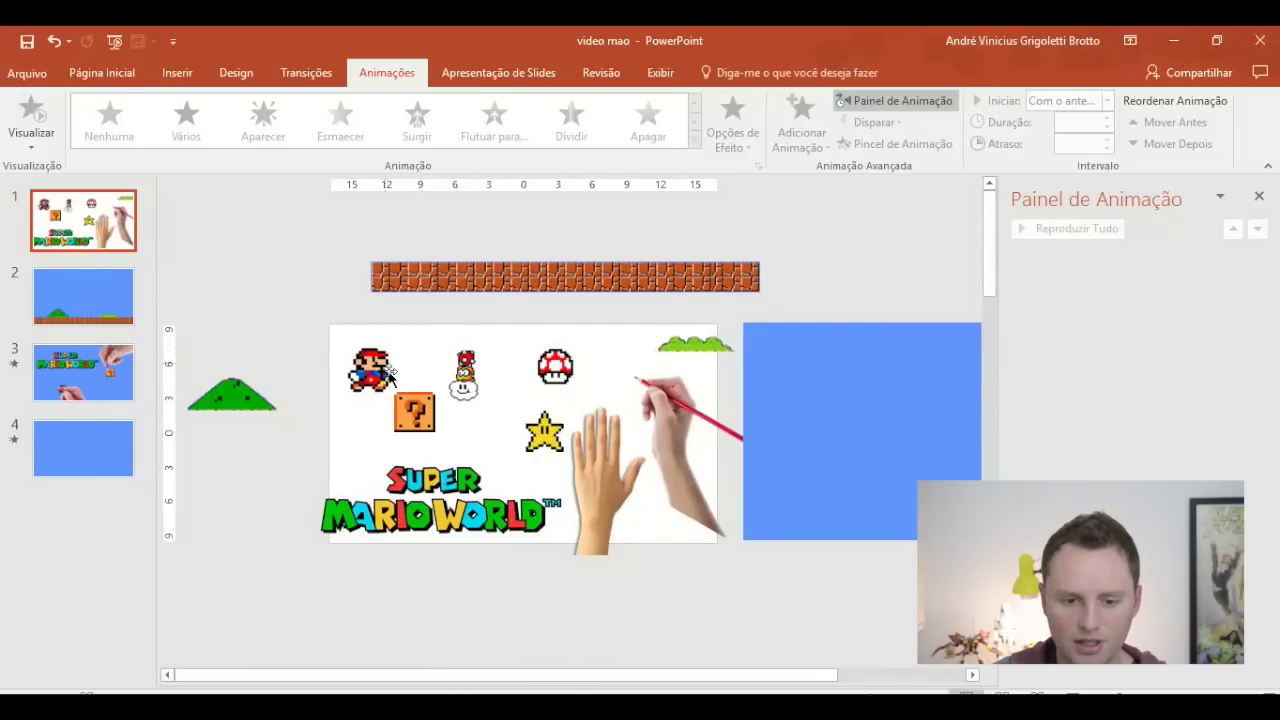
- Copy the Mario sprite from slide 1 to slide 4 and place it low near the ground
left_click(390, 375)
key("ctrl+c")
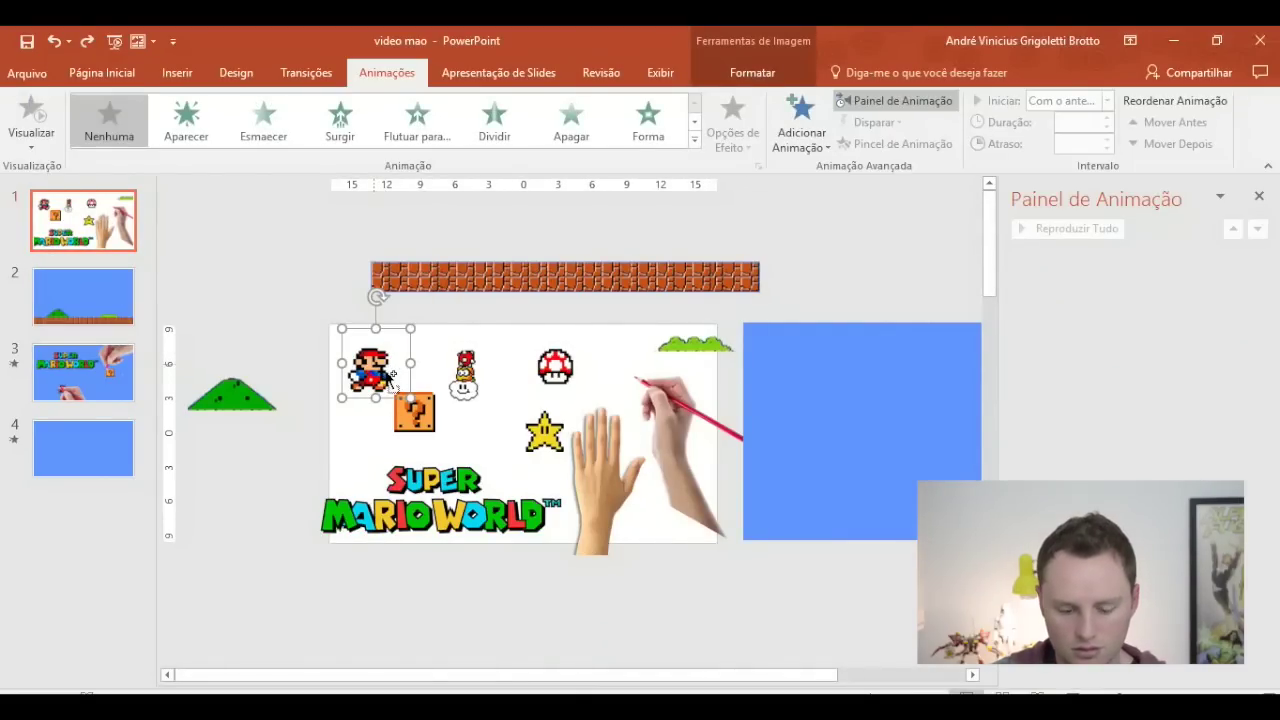
left_click(12, 440)
key("ctrl+v")
left_click_drag(455, 347, 588, 445)
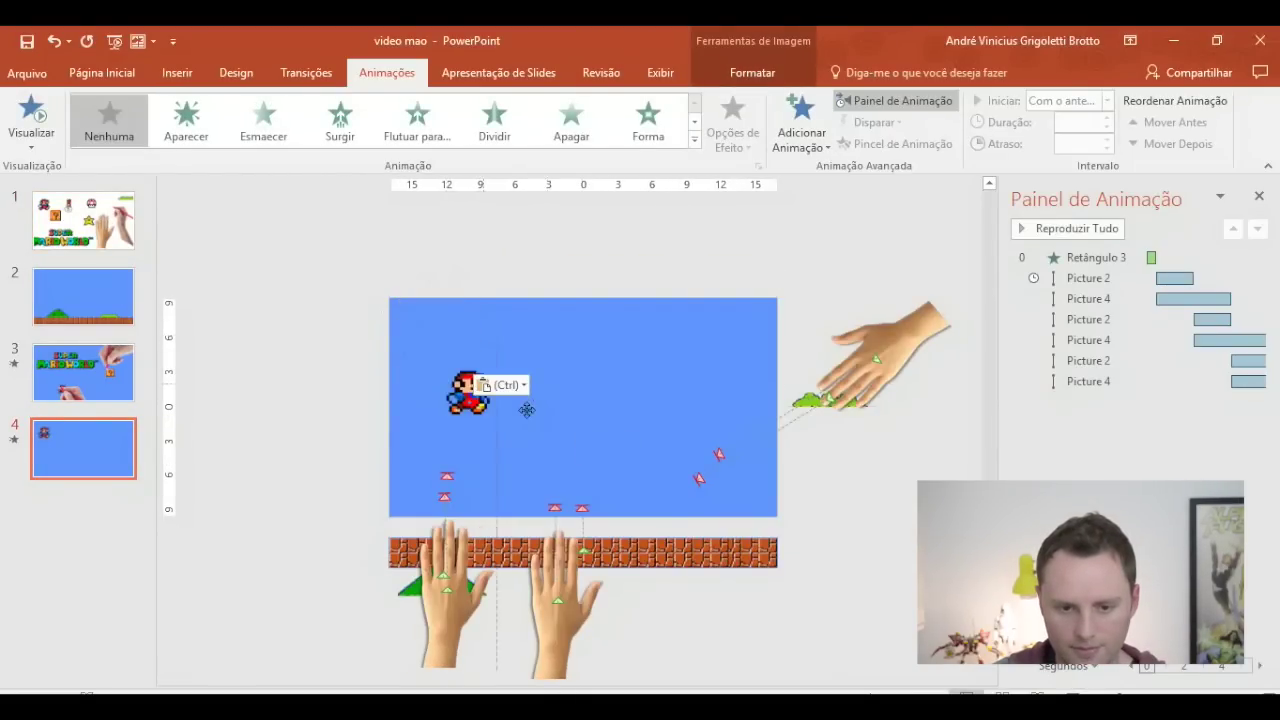
scroll(605, 545, "up", 2)
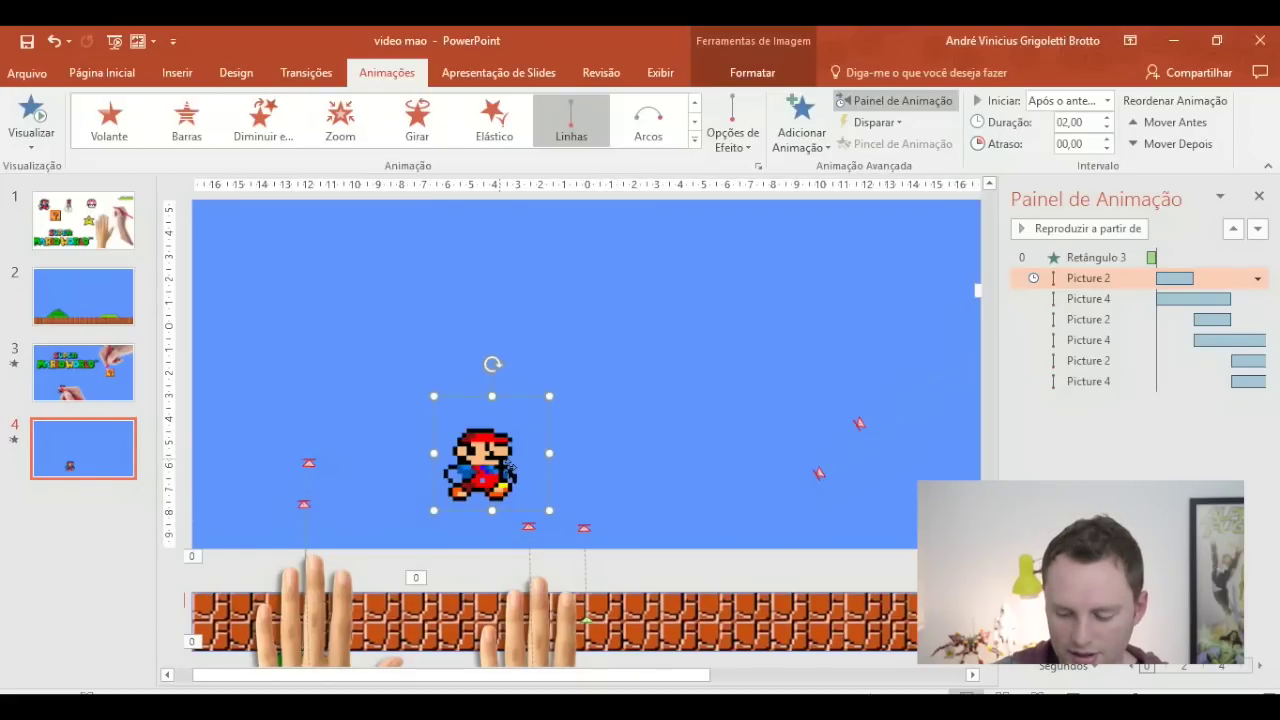
key("Up")
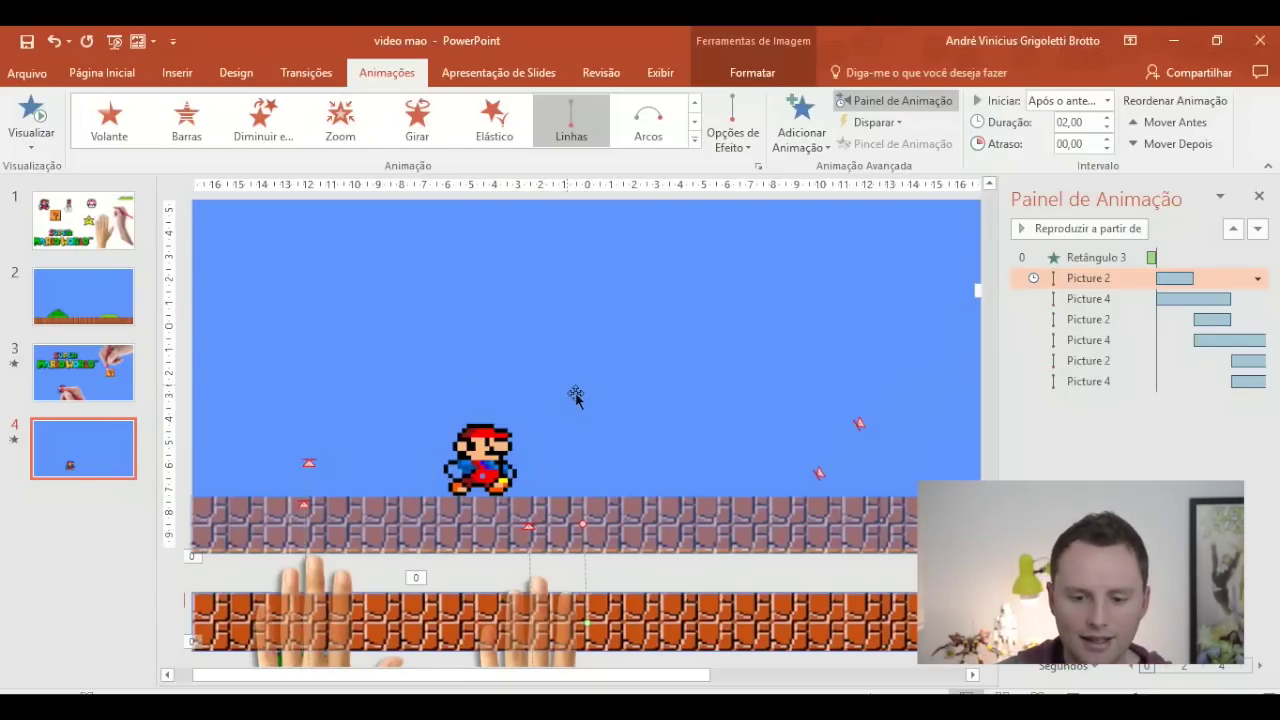
scroll(578, 390, "down", 5)
- Copy the hand-with-pencil picture from slide 1 and paste it onto slide 4
left_click(86, 226)
left_click(650, 452)
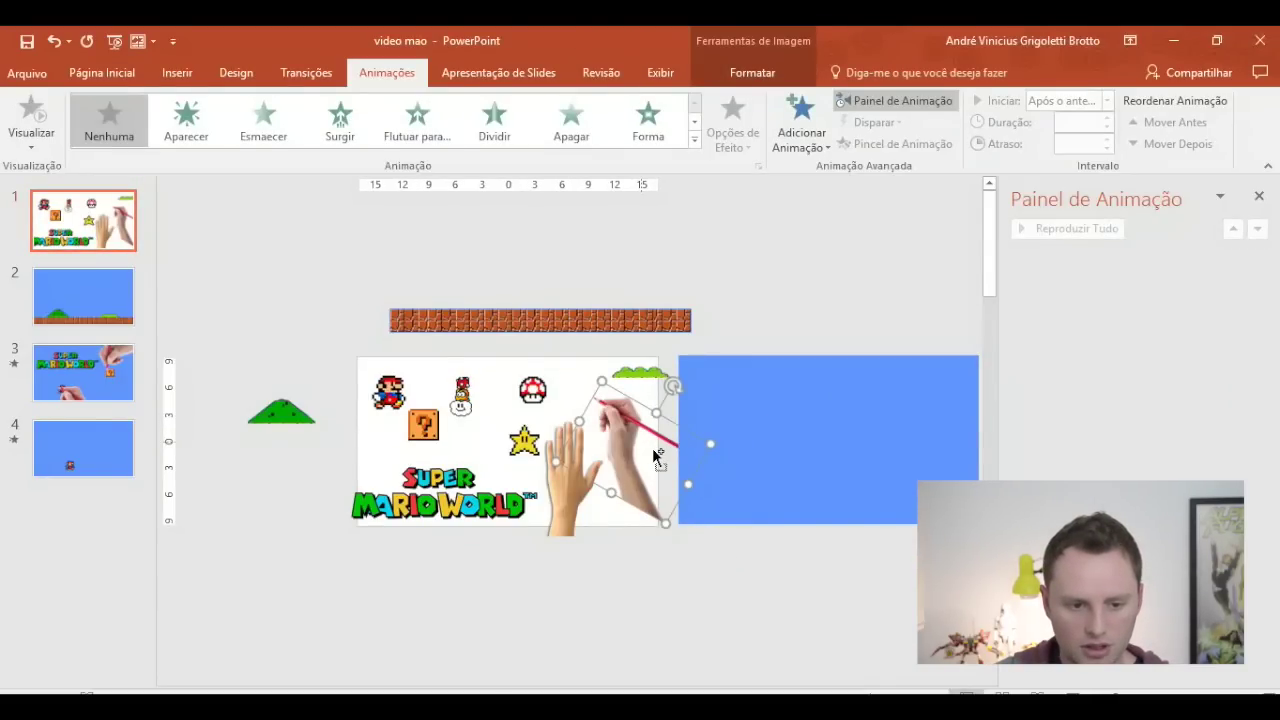
key("Escape")
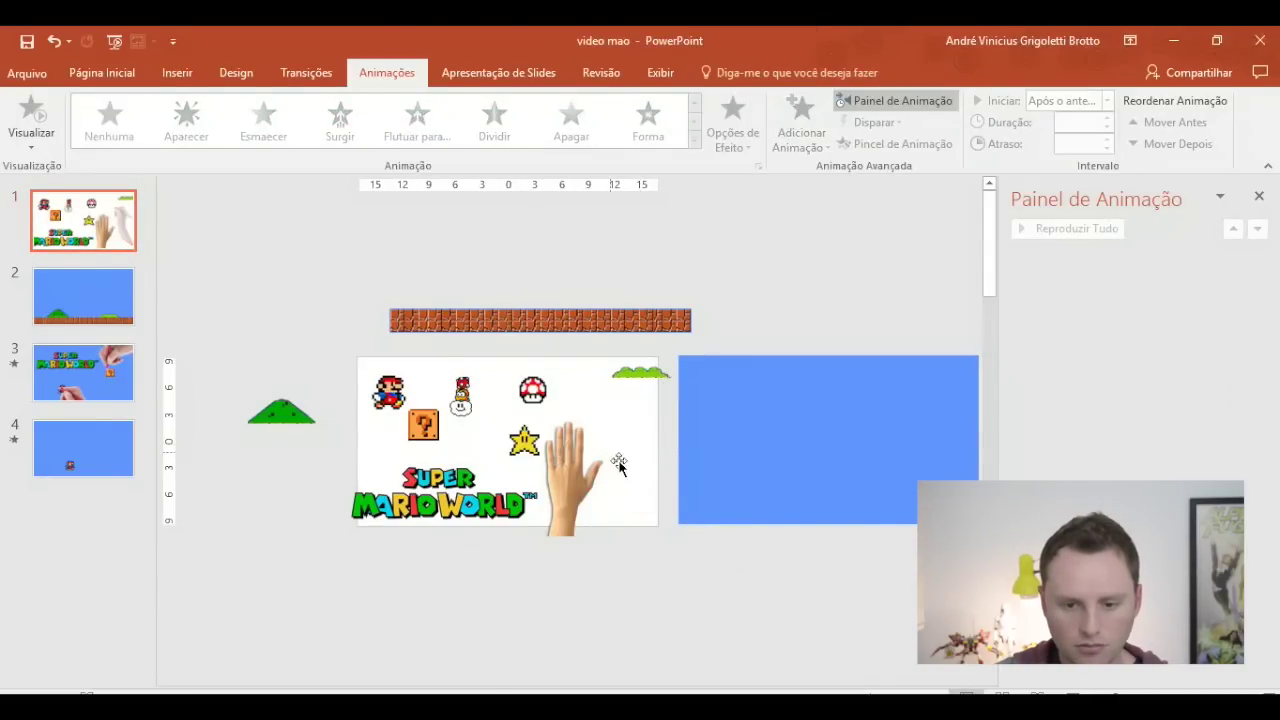
left_click(621, 458)
key("ctrl+c")
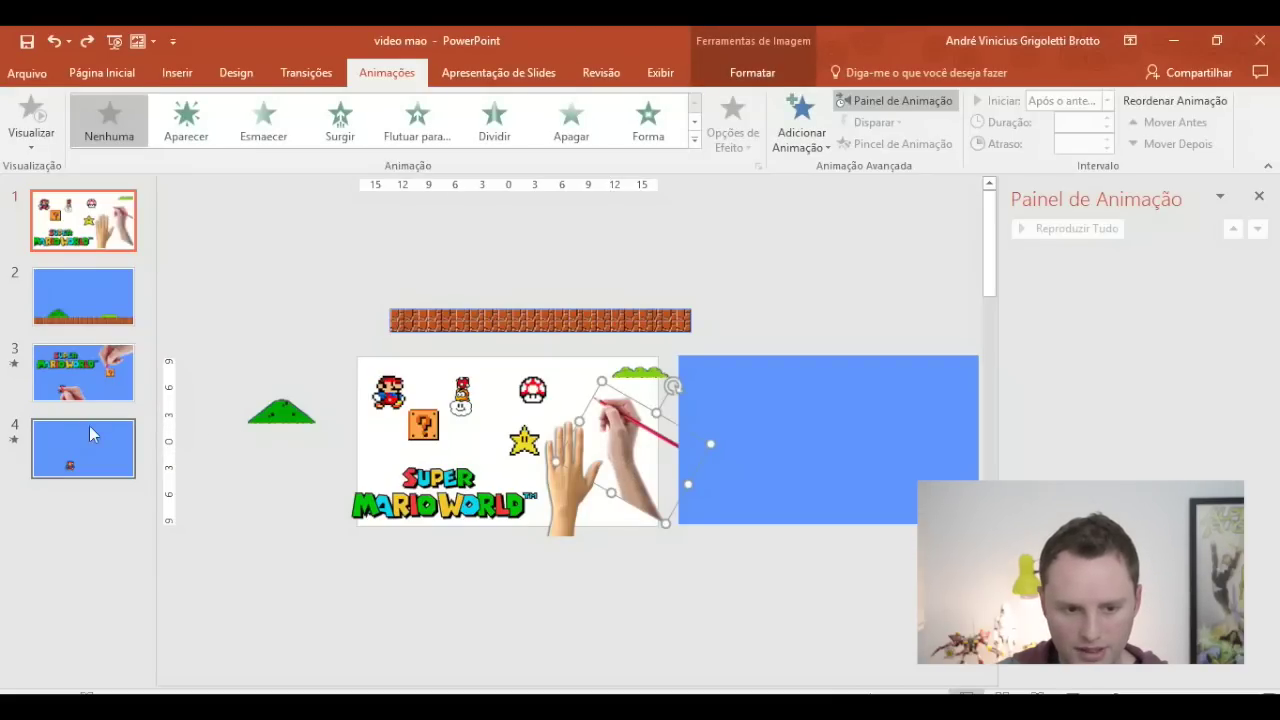
left_click(91, 434)
key("ctrl+v")
left_click(664, 512)
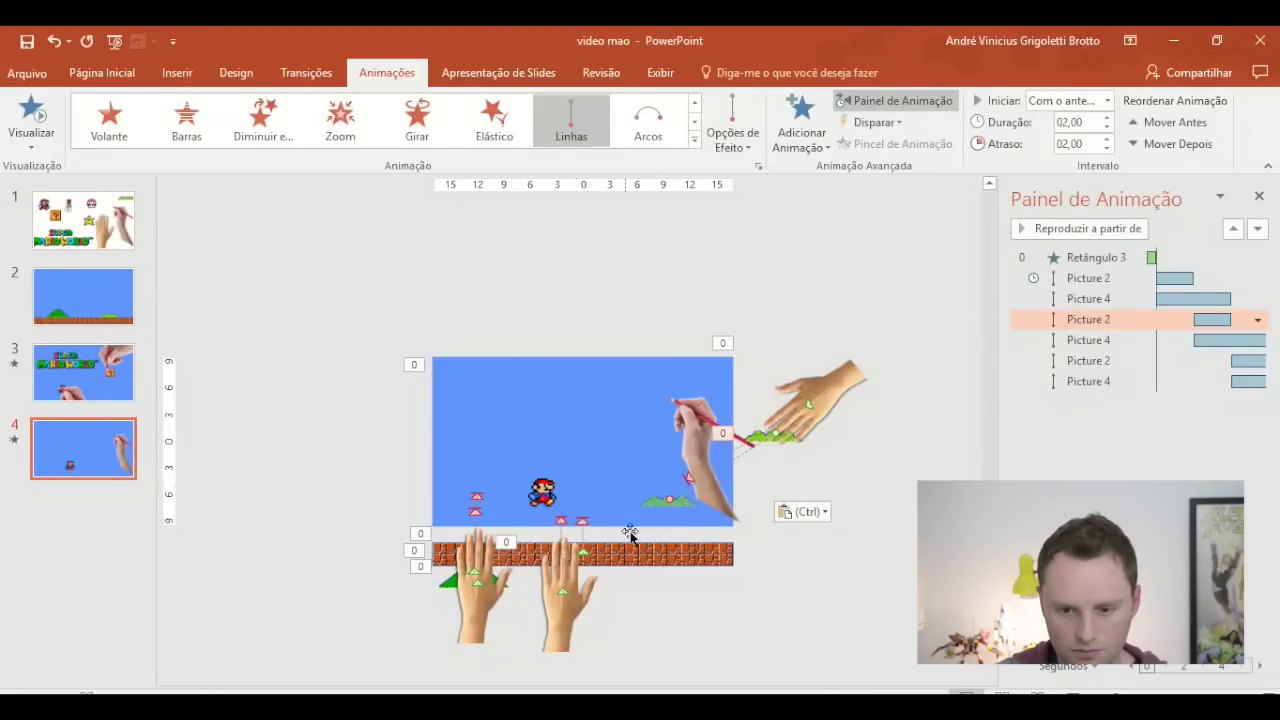
- Drag the pasted hand down-left and fine-tune it until the pencil tip touches Mario
left_click_drag(704, 437, 582, 508)
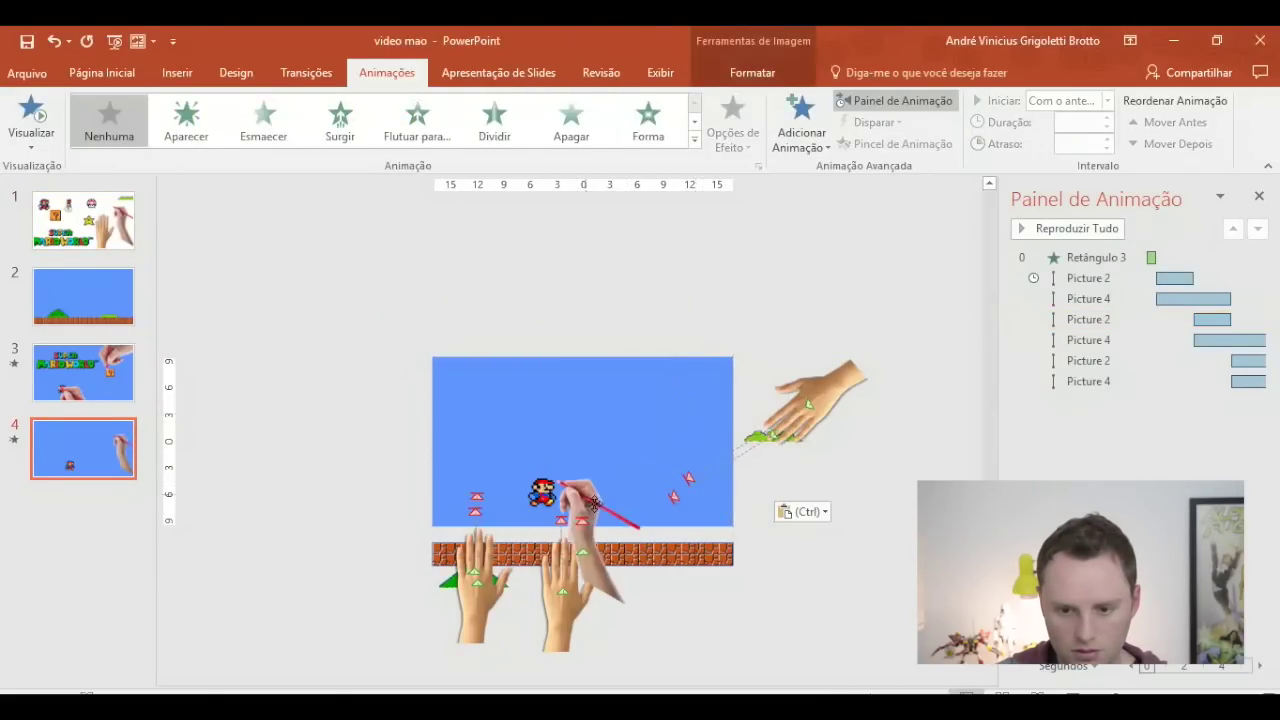
scroll(581, 508, "up", 3)
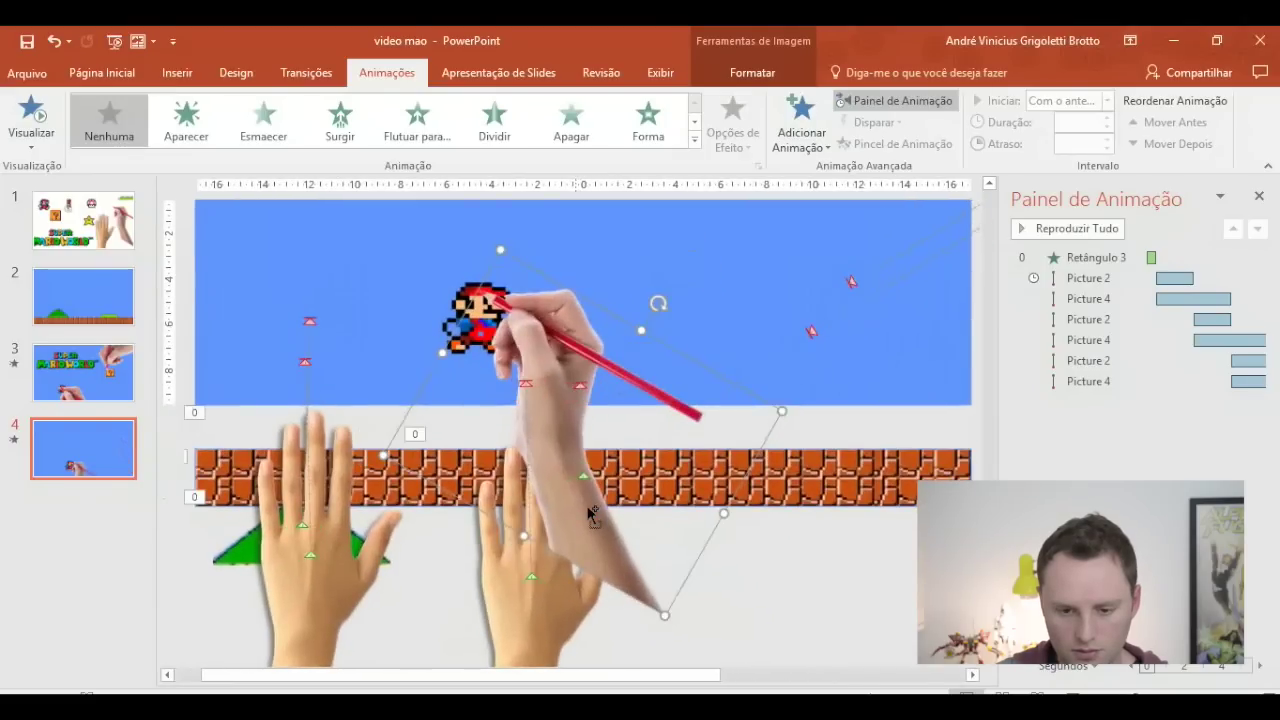
scroll(577, 488, "down", 2)
left_click_drag(577, 488, 572, 482)
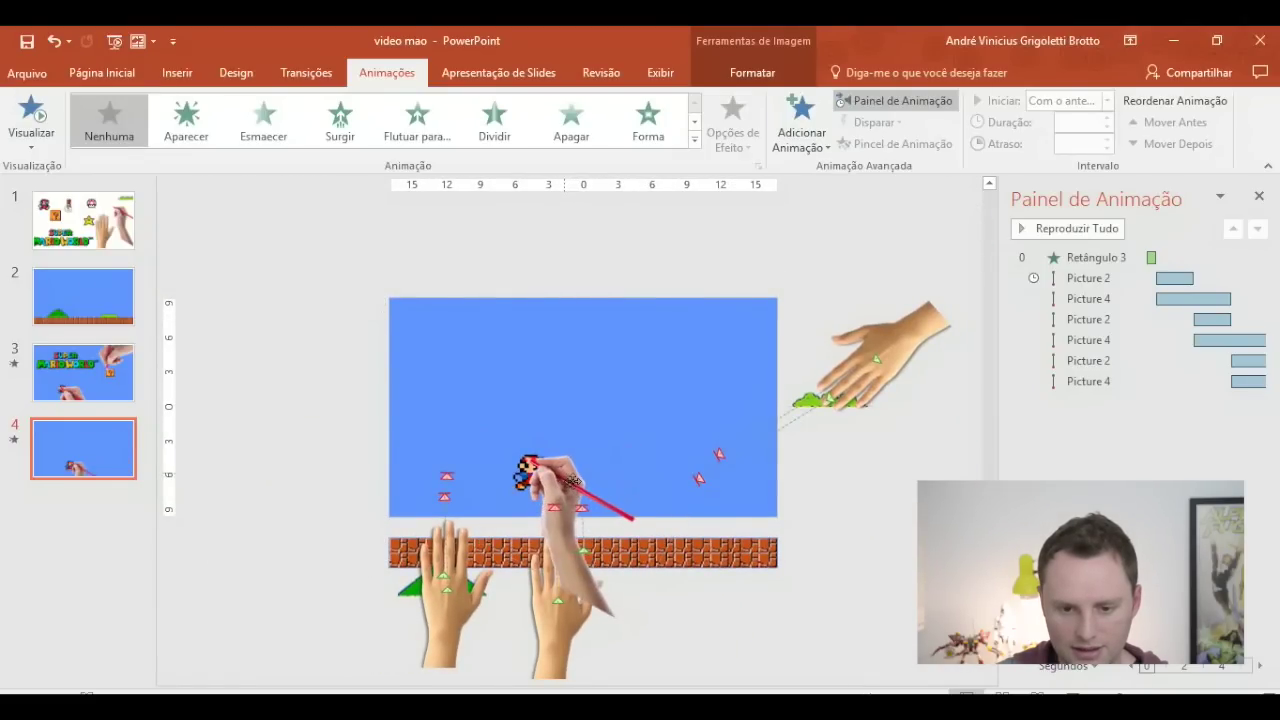
left_click_drag(572, 481, 571, 478)
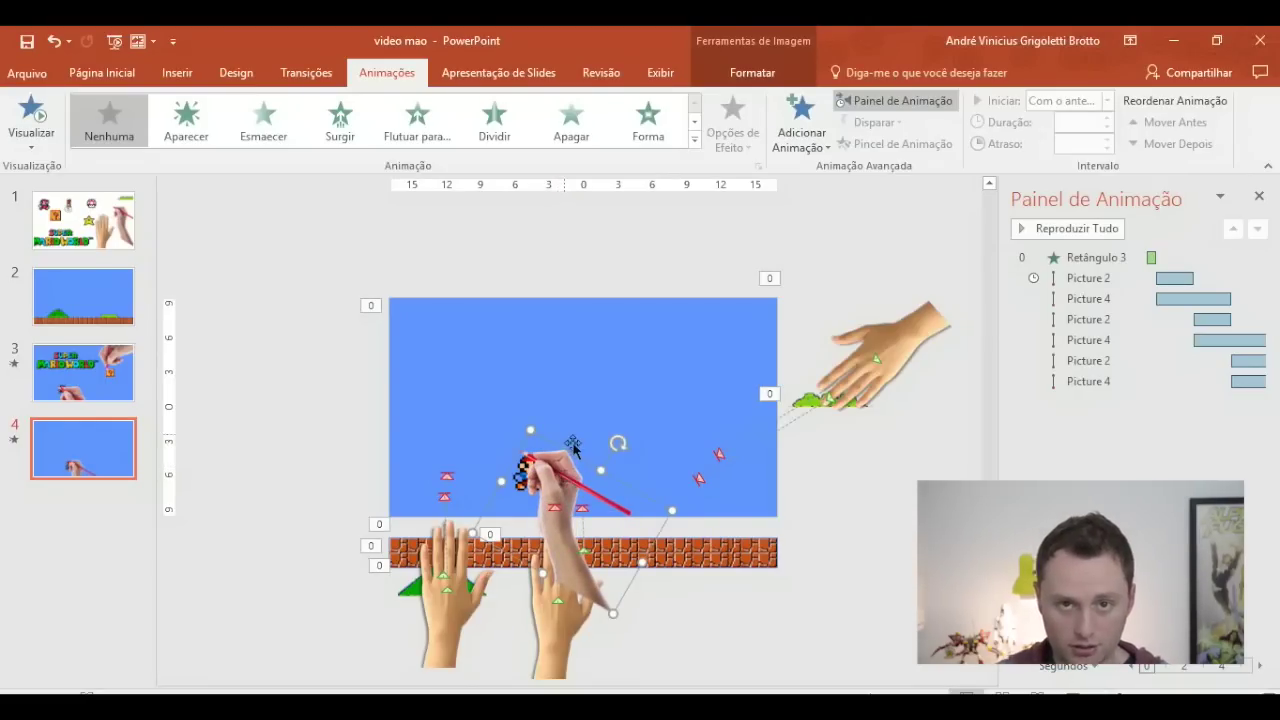
- Give the hand picture the Surgir entrance with a 0,5 s Fim suave, starting Após o anterior
left_click(694, 146)
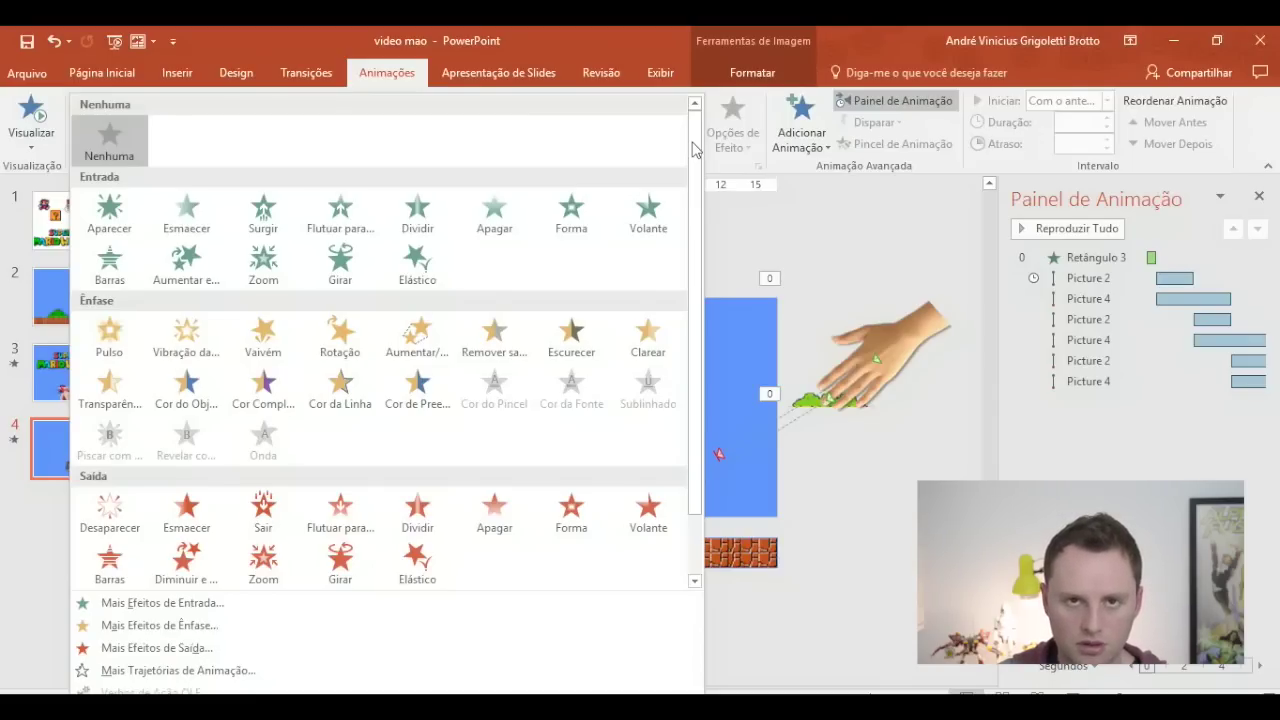
left_click(265, 212)
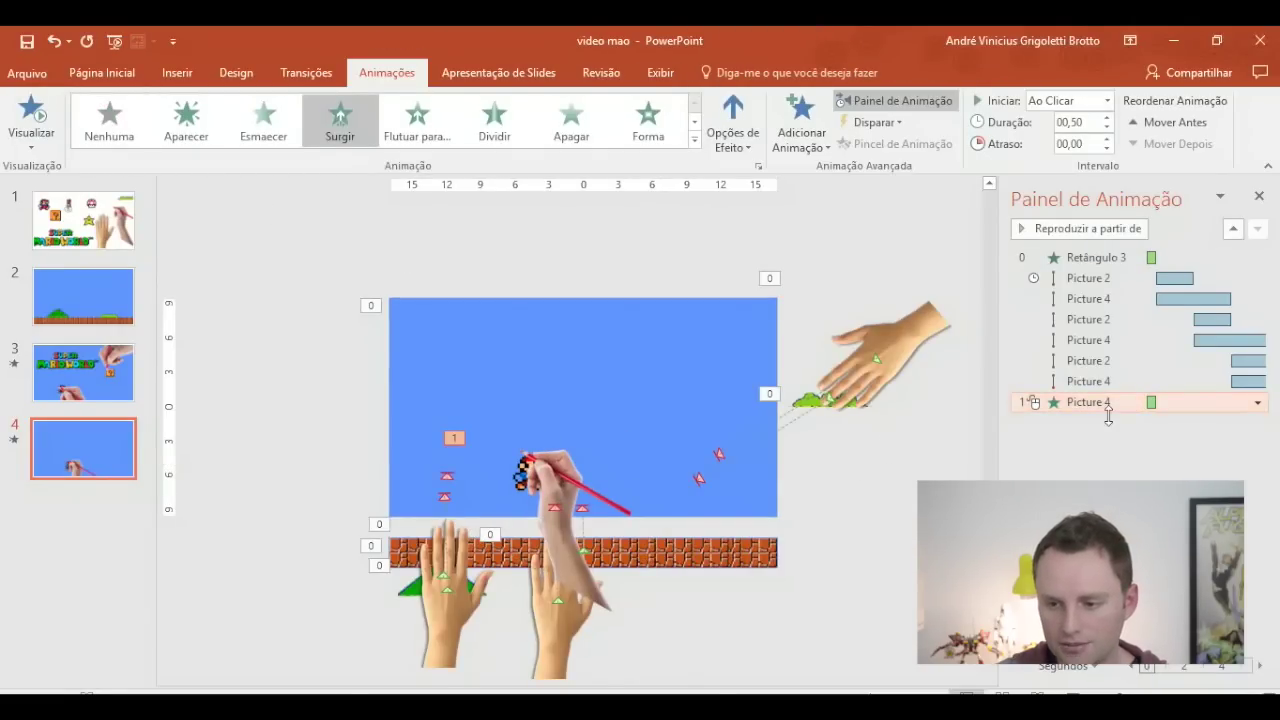
right_click(1106, 406)
left_click(1110, 489)
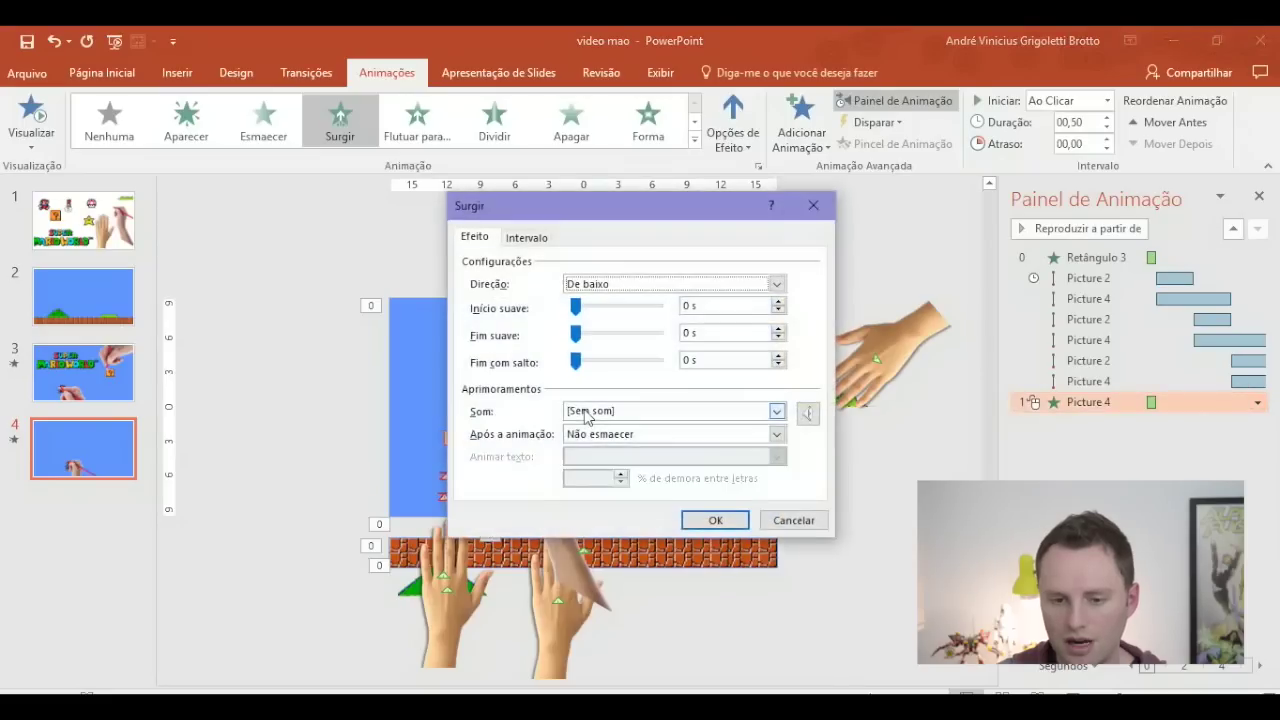
left_click_drag(577, 335, 657, 335)
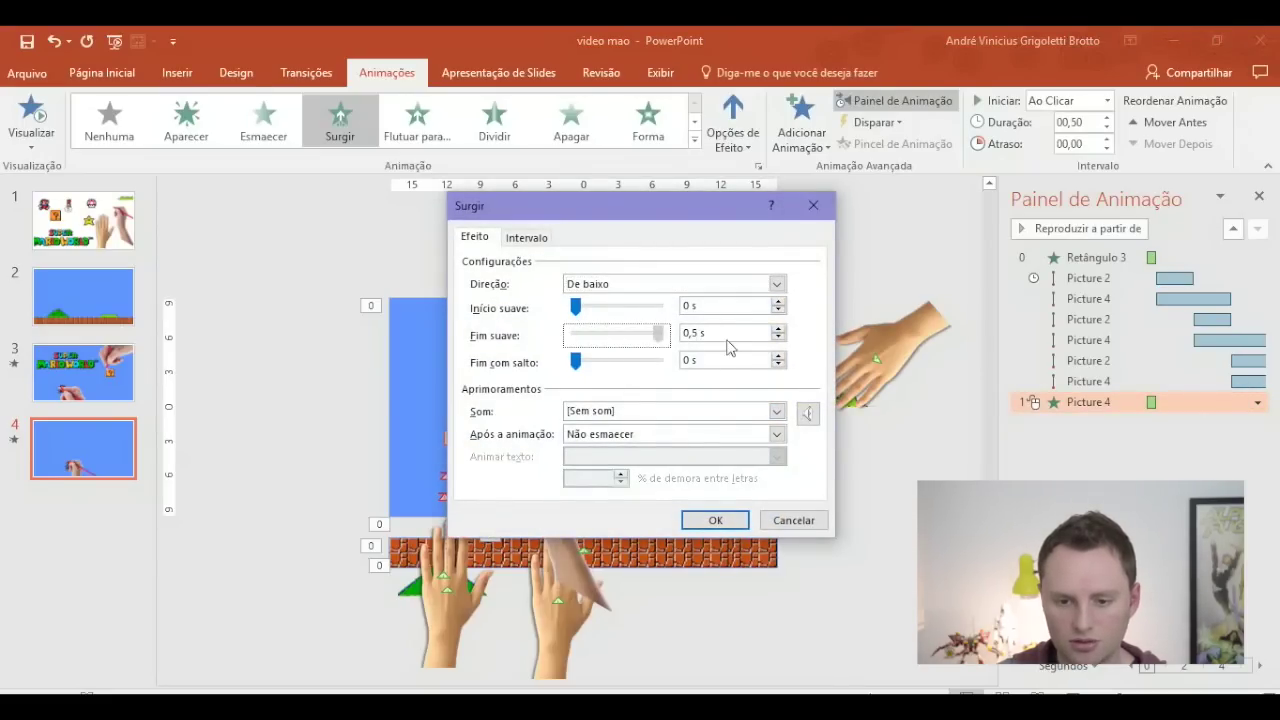
left_click(712, 520)
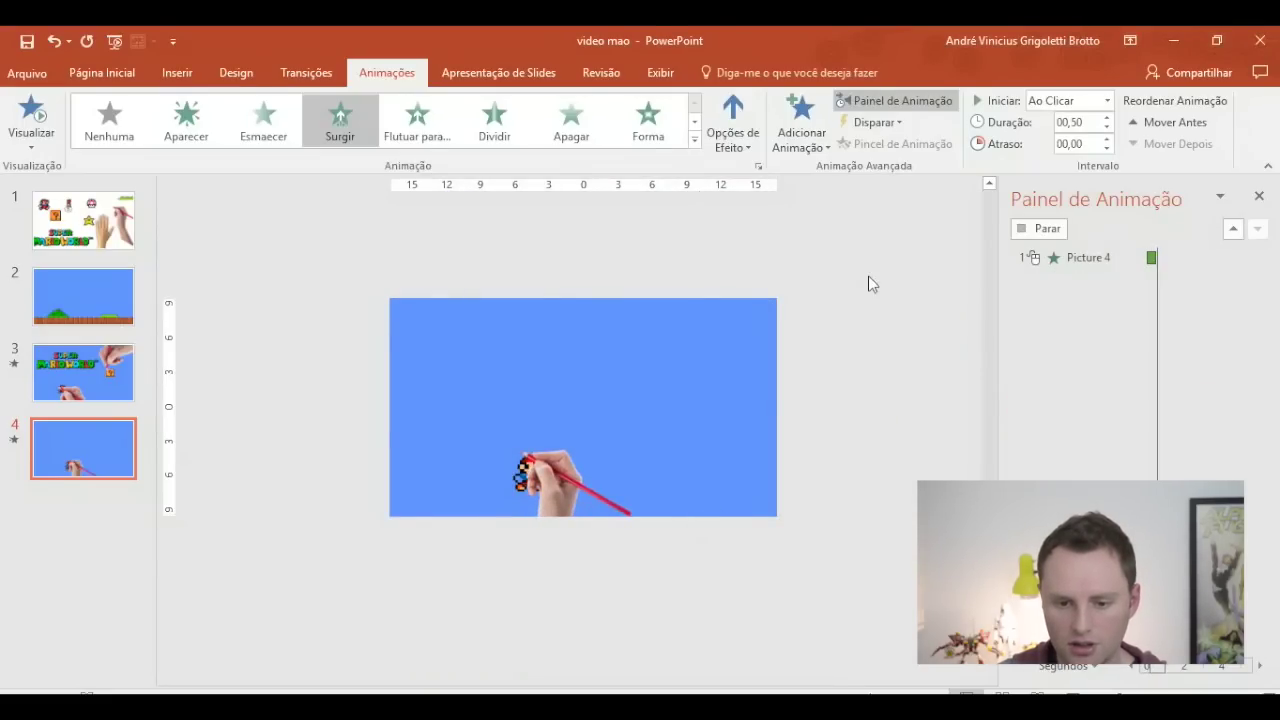
right_click(1060, 410)
left_click(1122, 465)
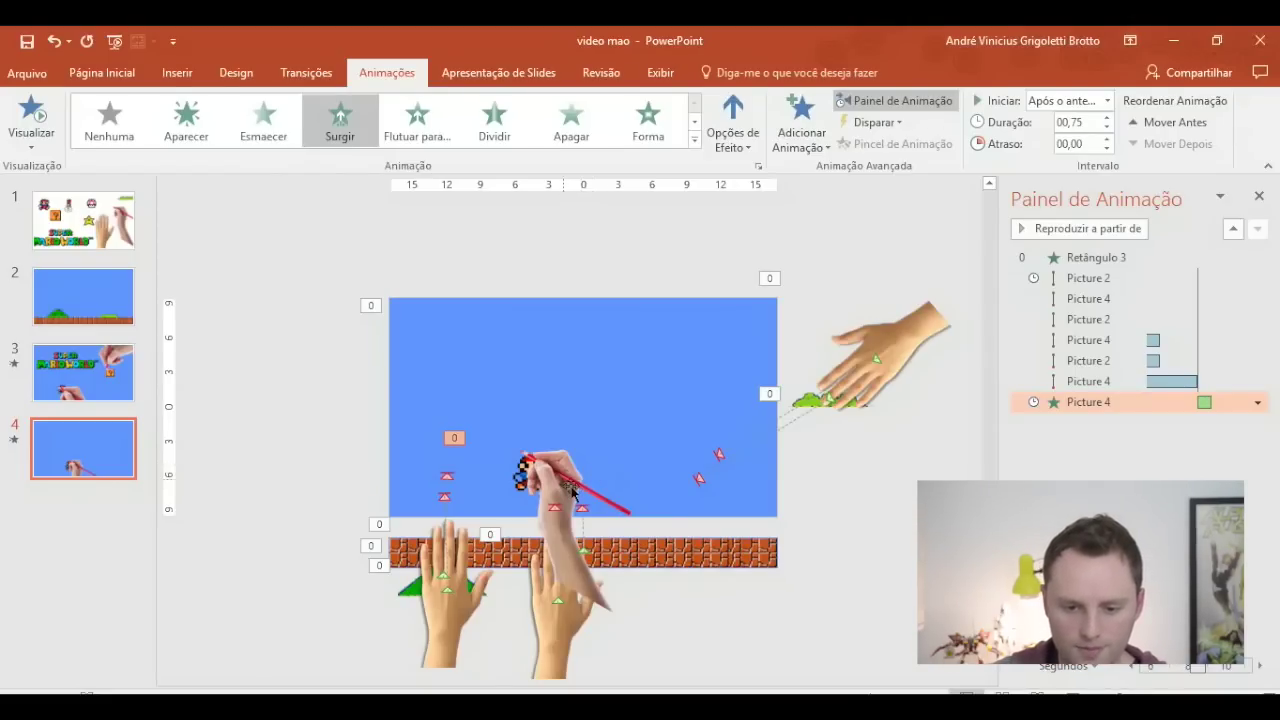
- Apply the Ziguezague motion path from Mais Trajetórias de Animação to the pencil hand
left_click(602, 476)
left_click(694, 141)
scroll(694, 160, "down", 1)
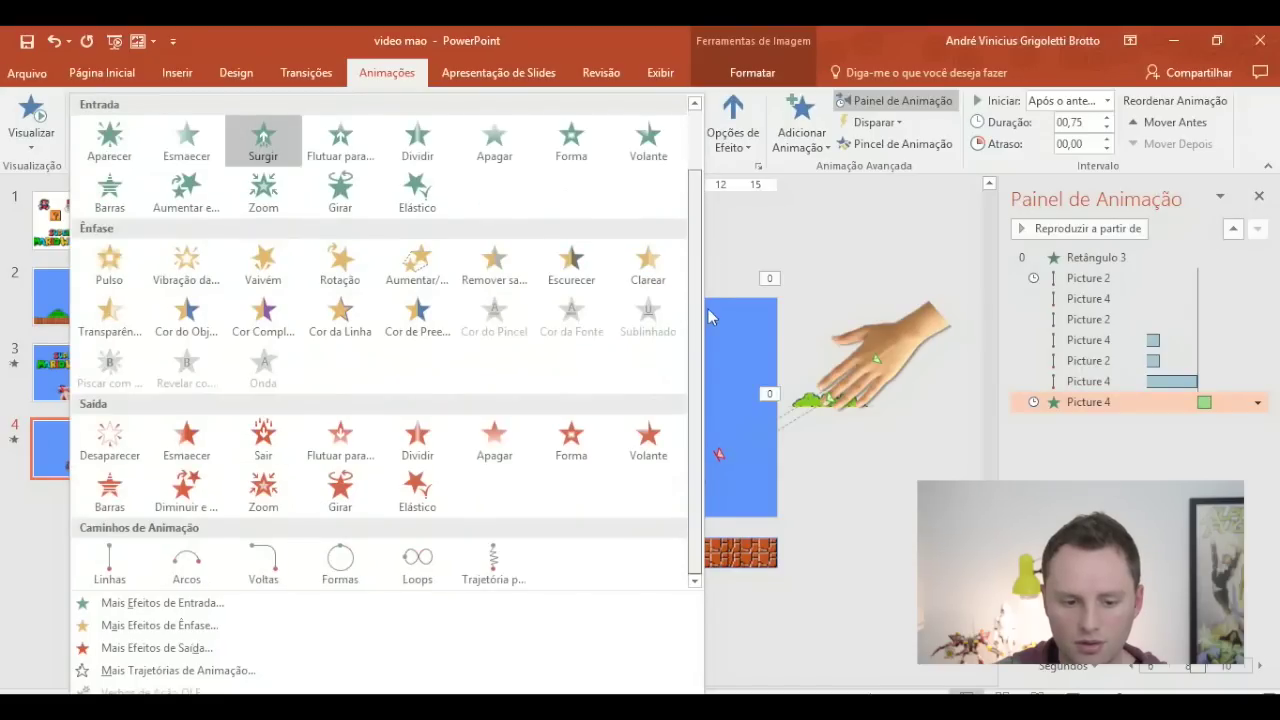
left_click(249, 670)
mouse_move(843, 327)
left_mouse_down()
mouse_move(851, 420)
mouse_move(837, 436)
left_mouse_up()
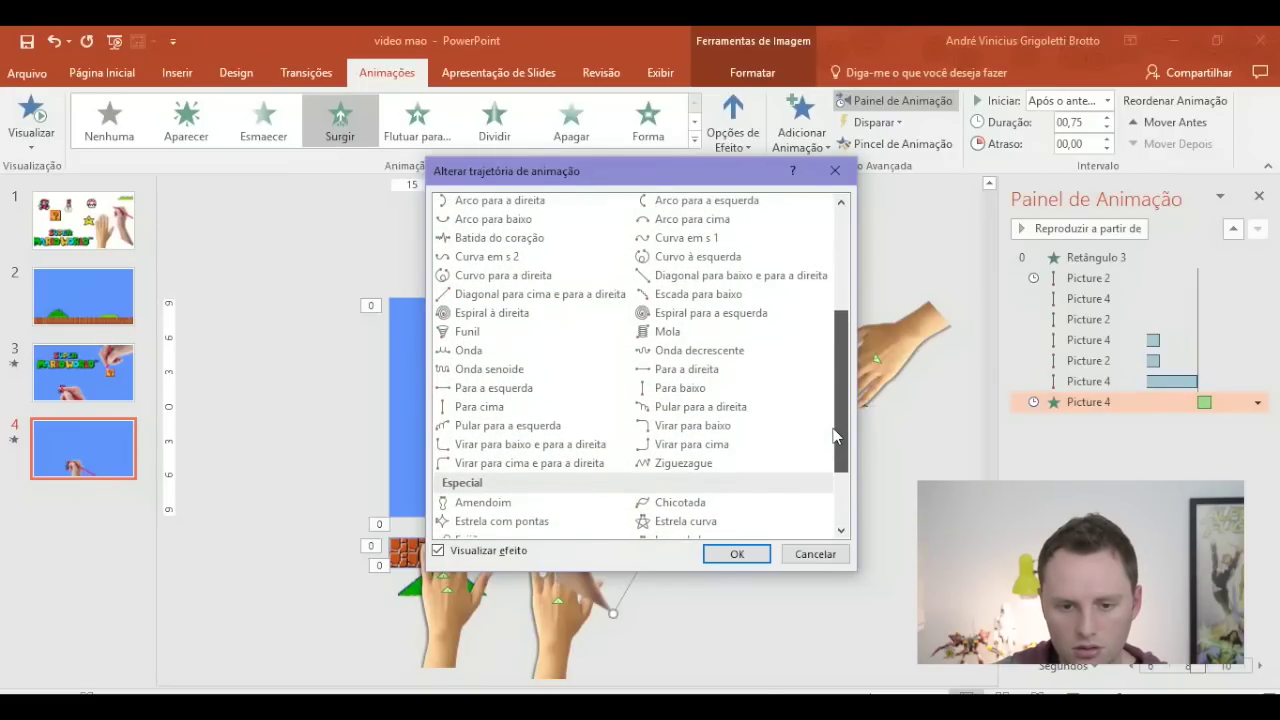
left_click_drag(836, 436, 828, 407)
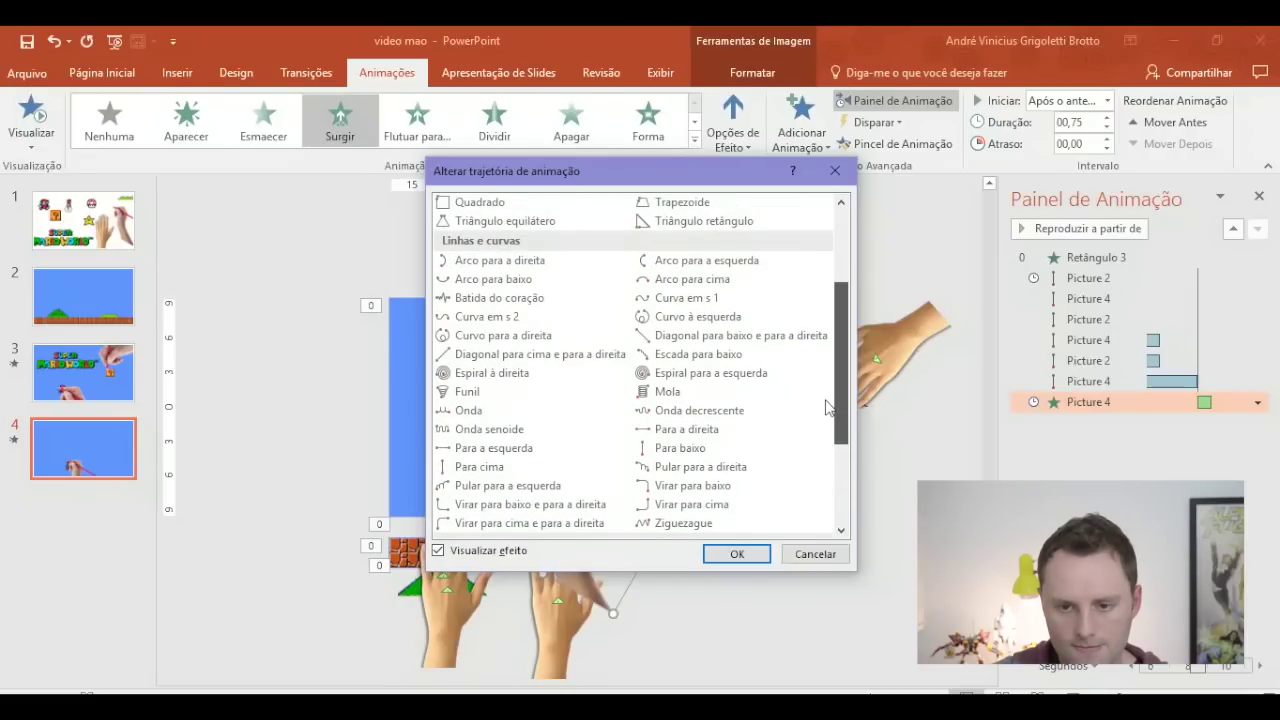
scroll(716, 457, "down", 1)
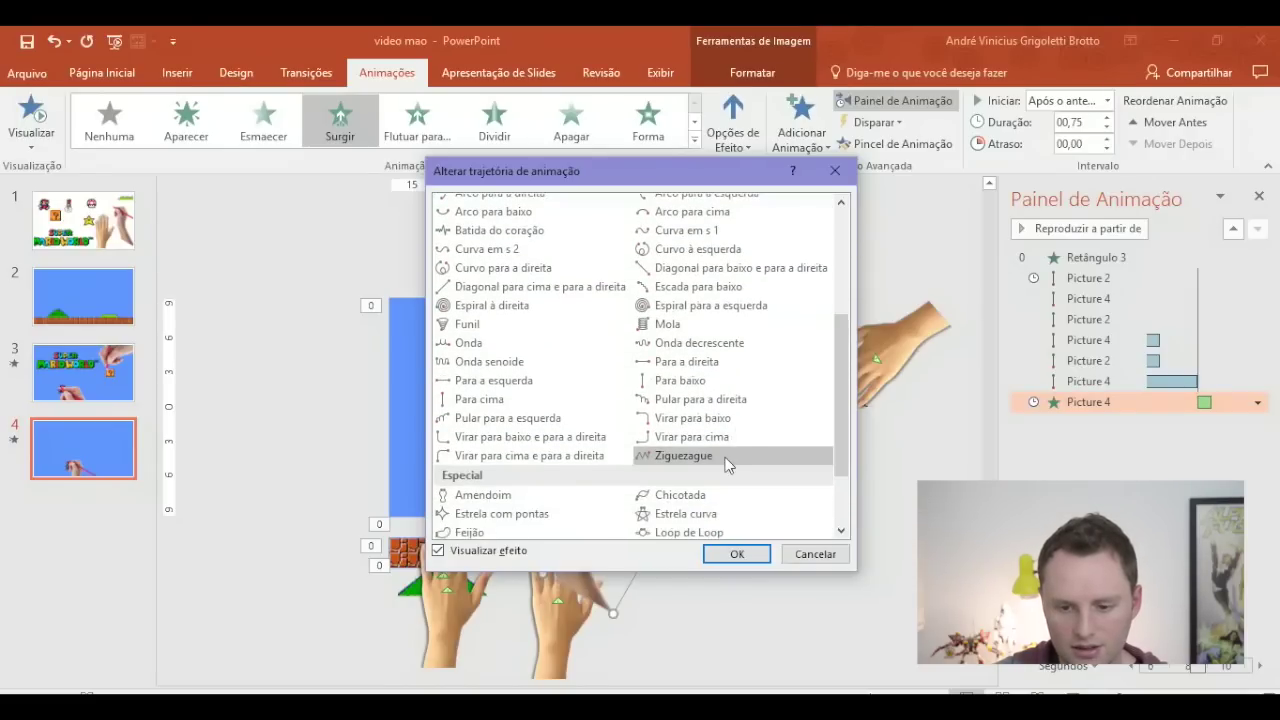
left_click(716, 457)
left_click(737, 554)
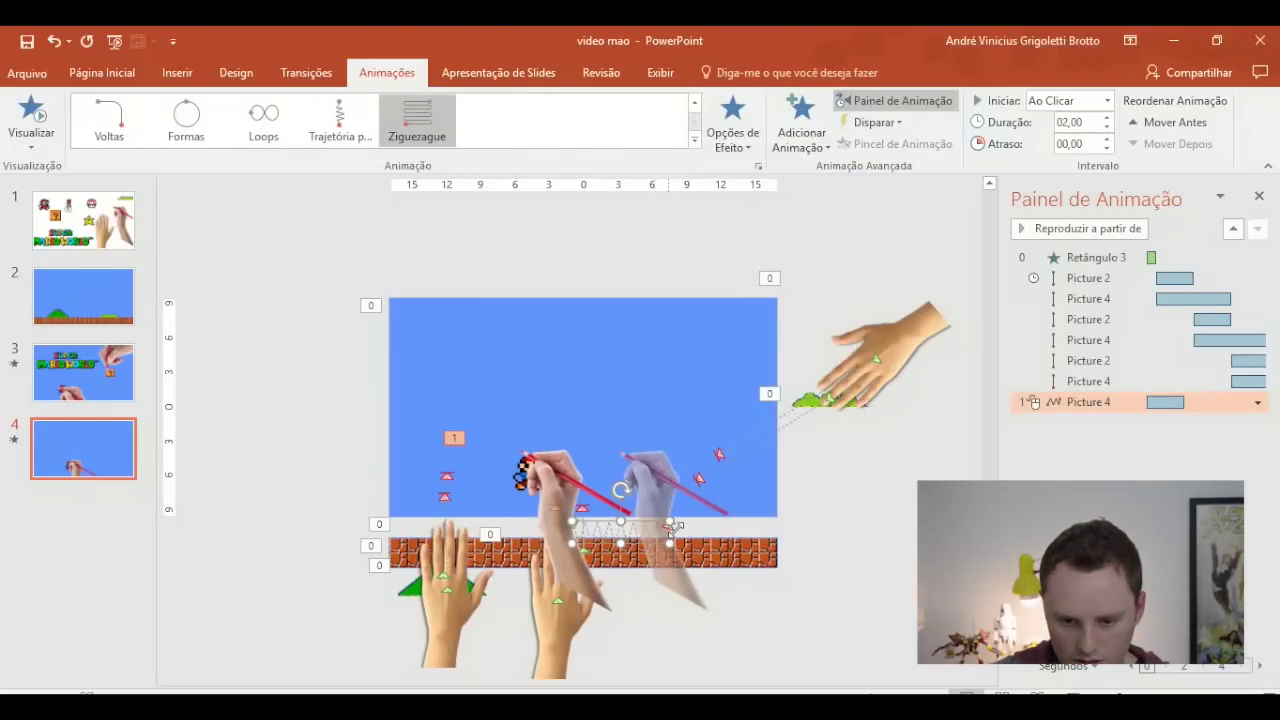
- Rotate the zigzag path so it runs diagonally across Mario
scroll(617, 560, "up", 5)
scroll(622, 563, "down", 2)
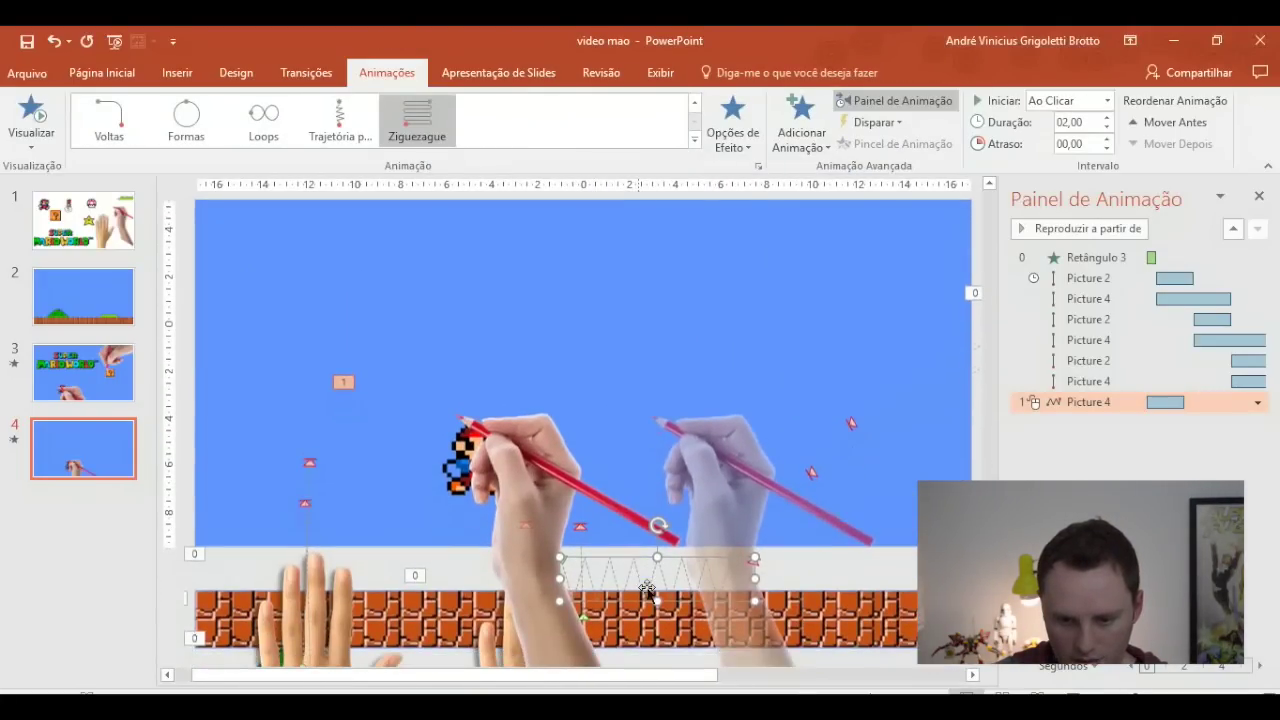
mouse_move(662, 520)
left_mouse_down()
mouse_move(652, 573)
mouse_move(702, 550)
left_mouse_up()
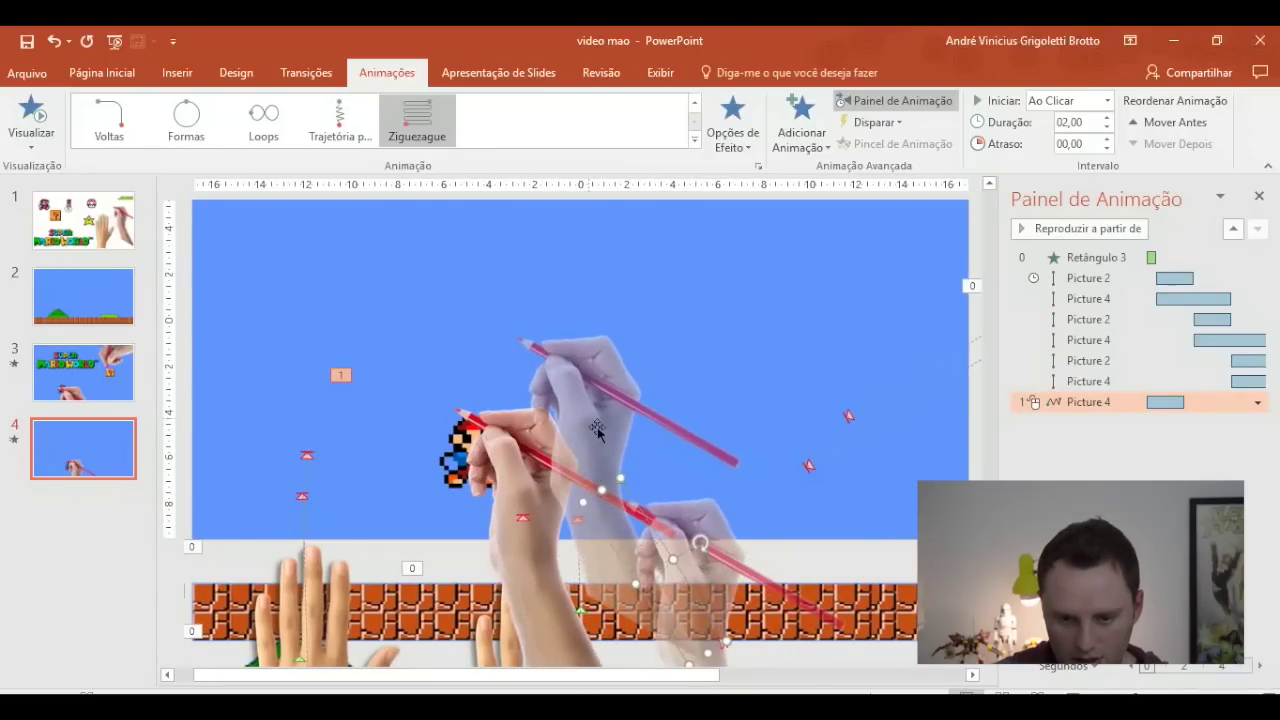
- Review the slide's animations and select the hand's Surgir entrance in the list
left_click(597, 430)
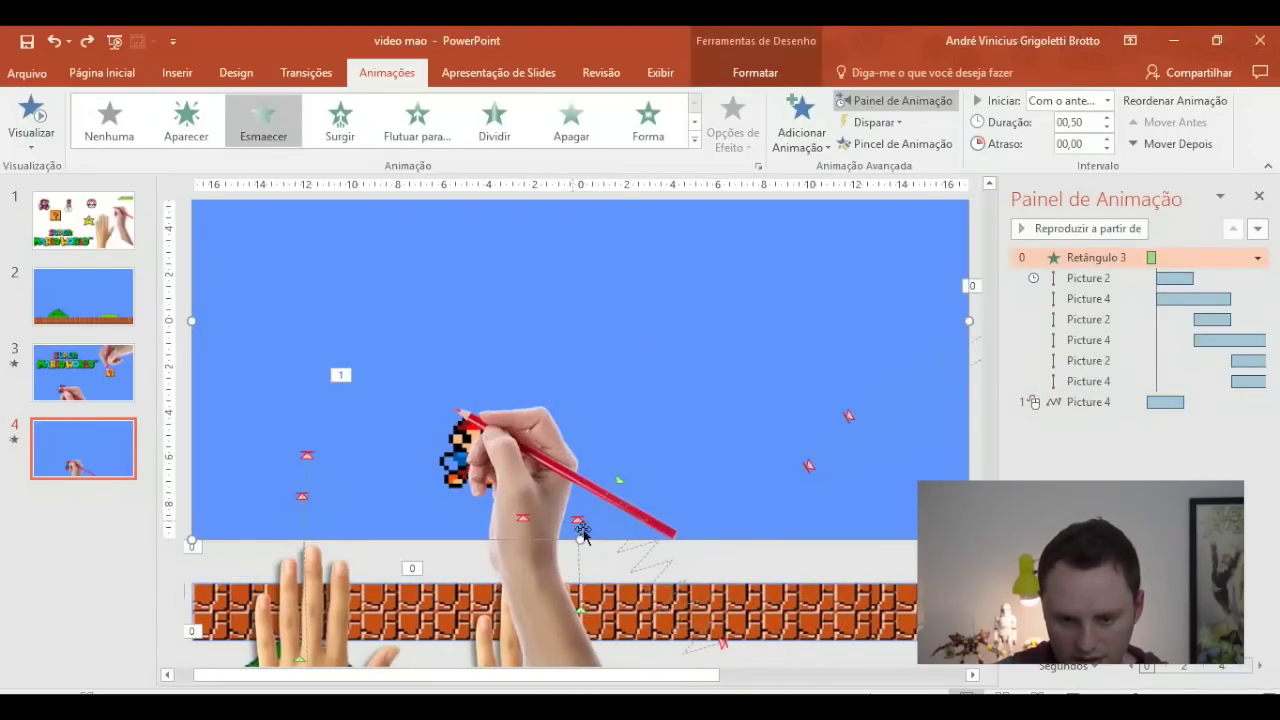
left_click(583, 535)
left_click(715, 470)
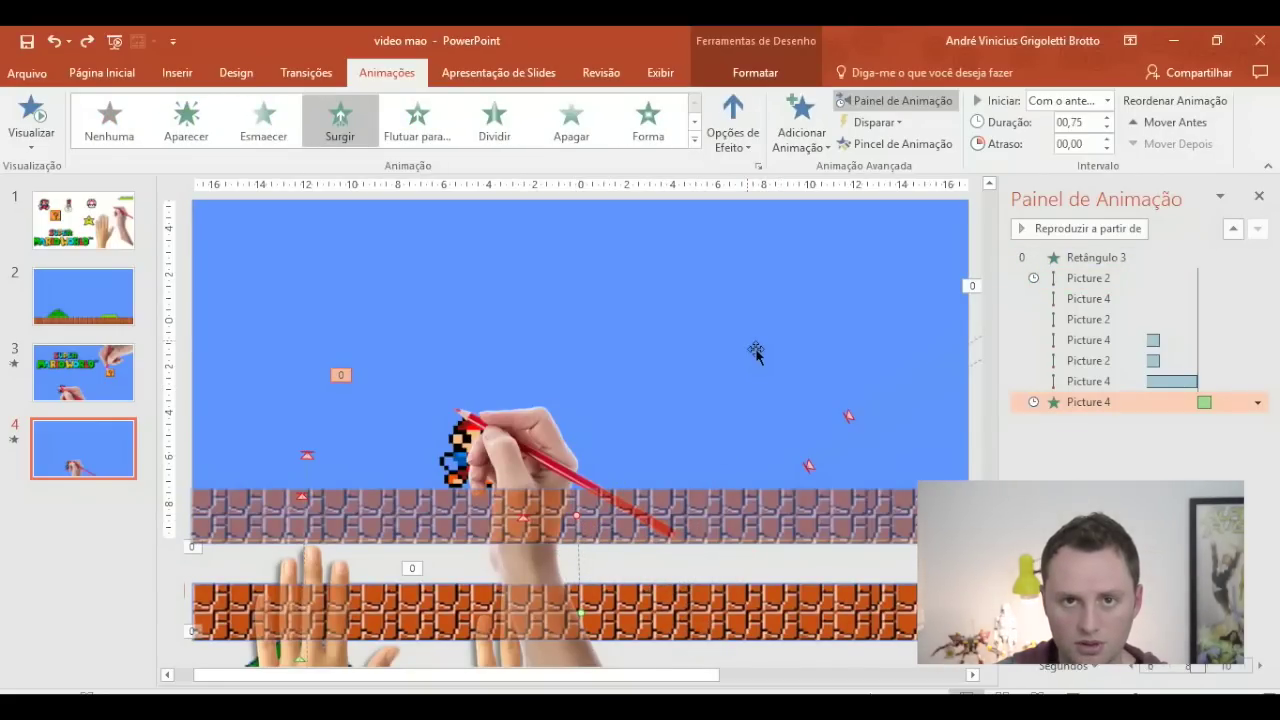
- Select the pencil-hand picture and open the Adicionar Animação gallery
left_click(260, 457)
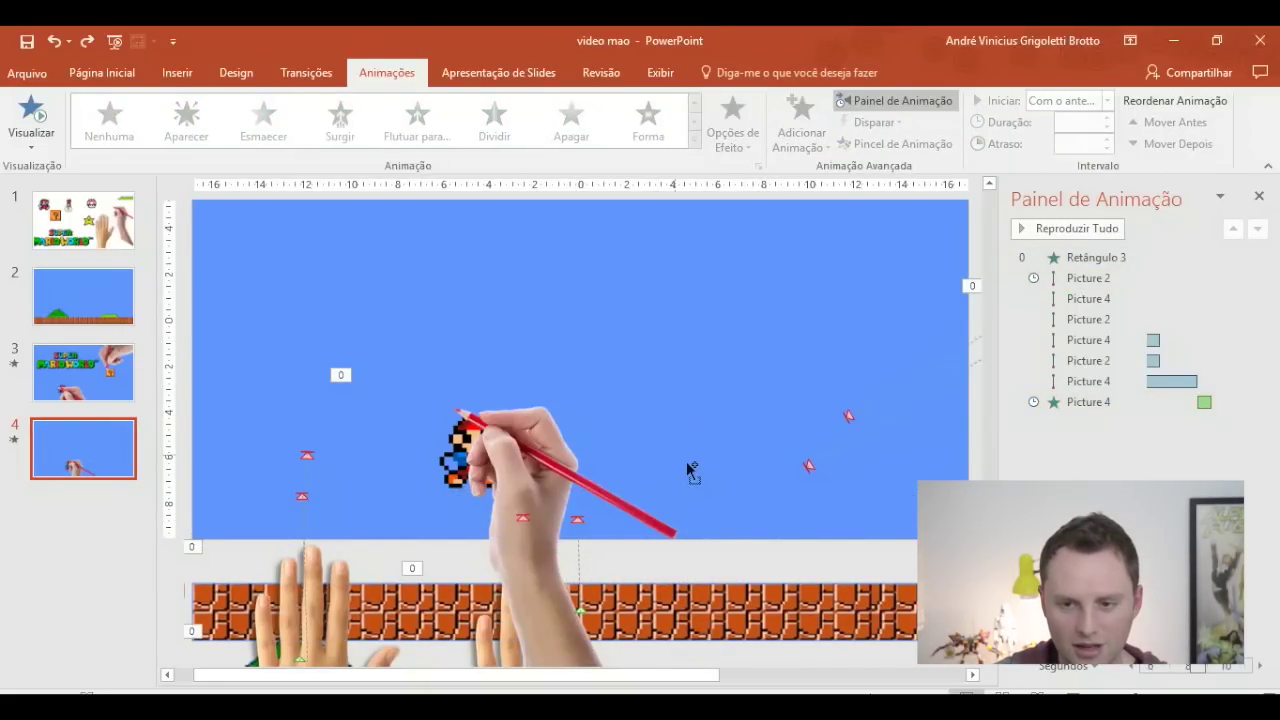
scroll(691, 466, "down", 1)
left_click(468, 530)
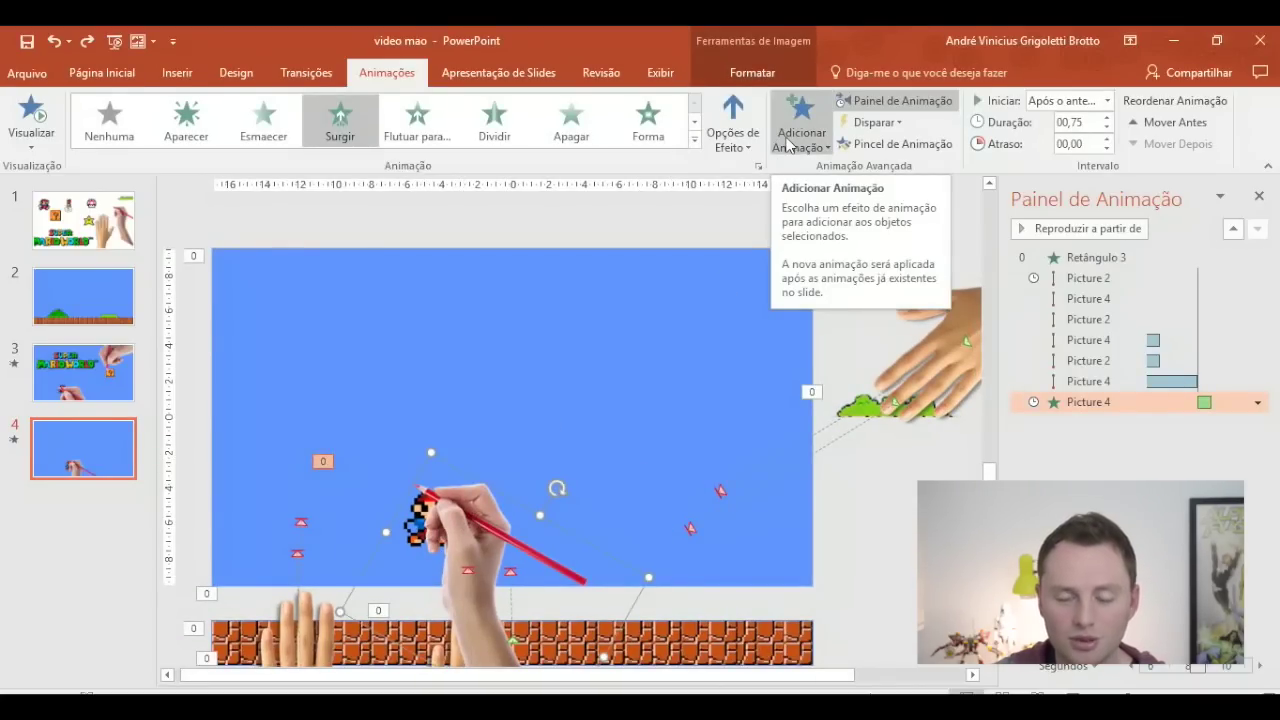
left_click(789, 146)
scroll(1100, 420, "down", 3)
scroll(1100, 420, "down", 2)
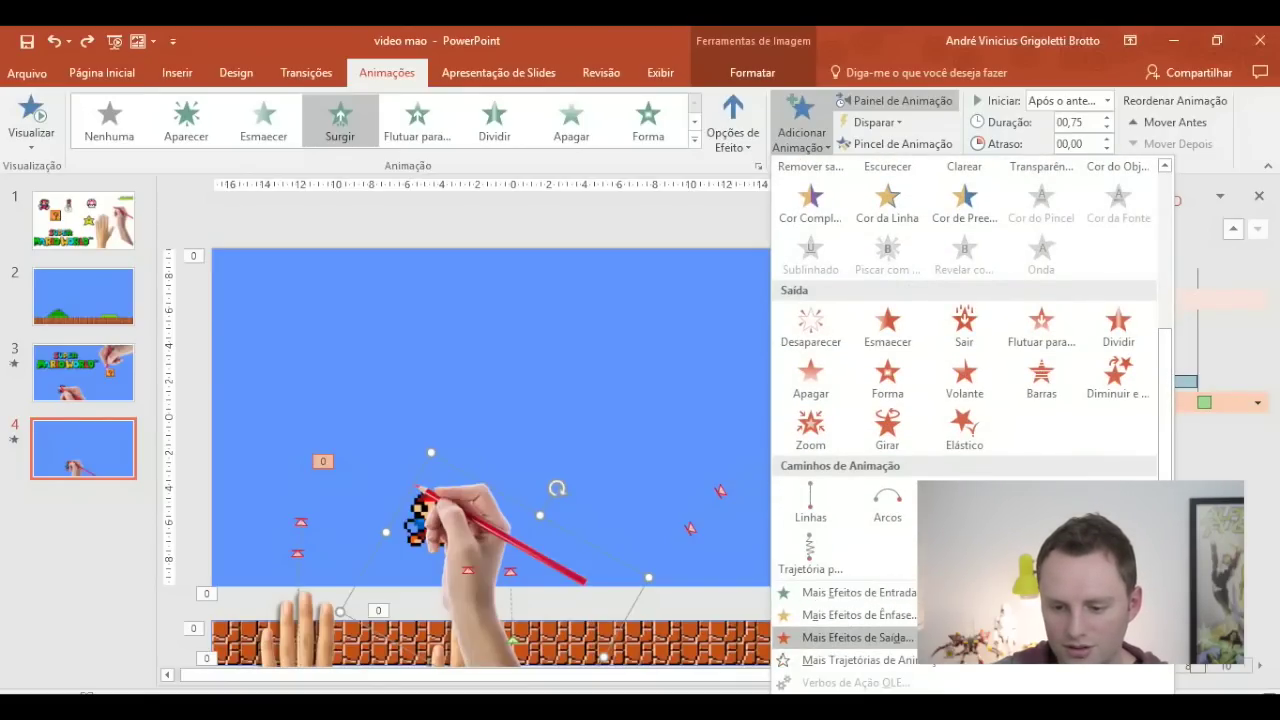
- Add the Ziguezague path from Mais Trajetórias de Animação to the pencil hand
left_click(948, 664)
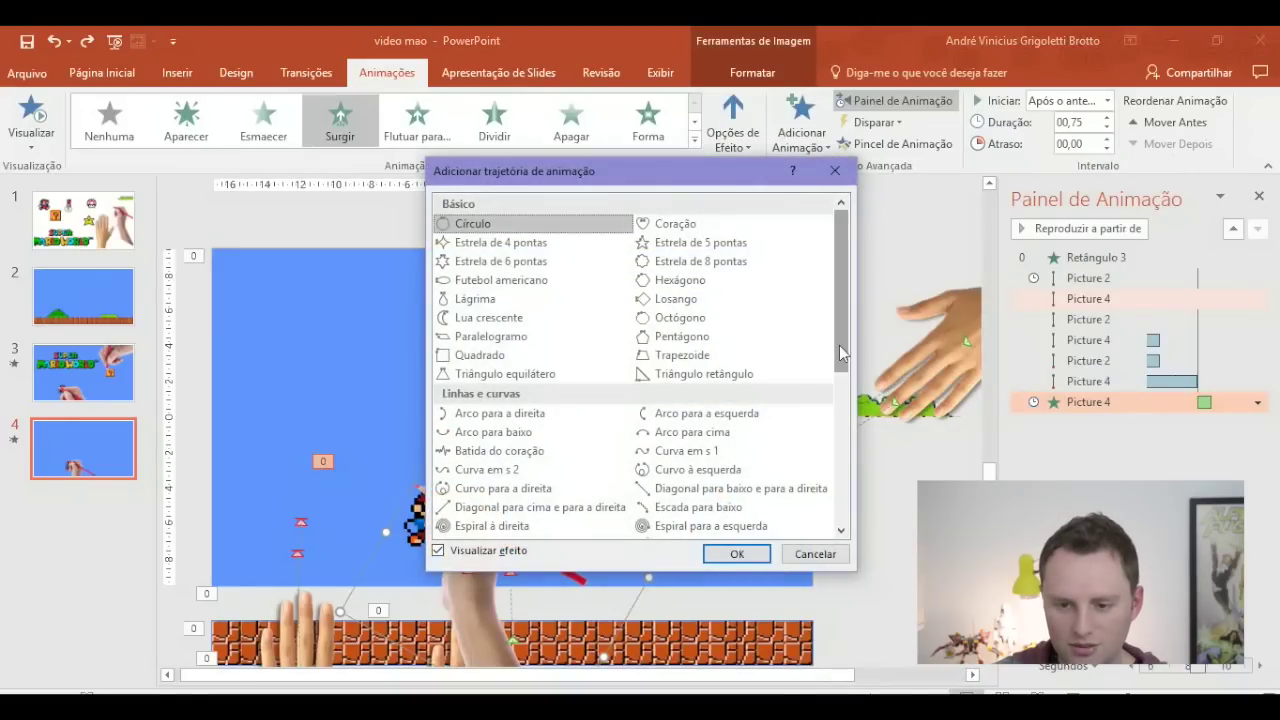
left_click_drag(841, 344, 845, 510)
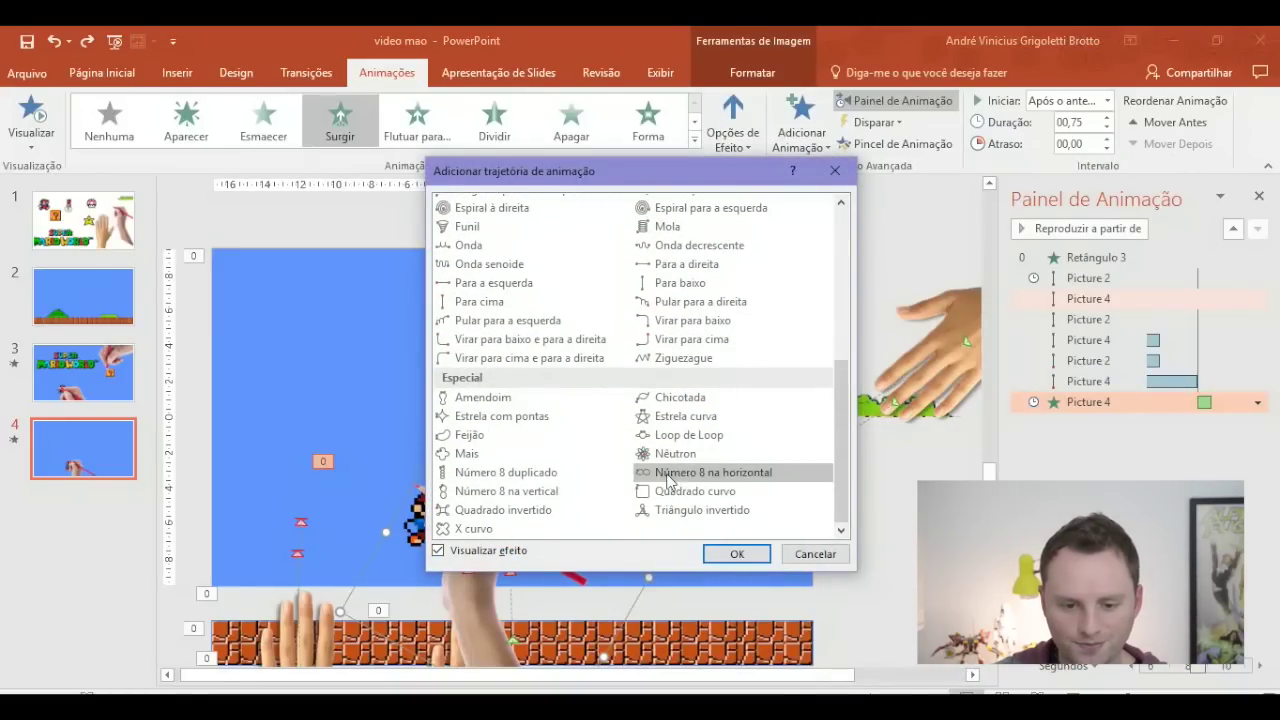
left_click(725, 358)
left_click(737, 554)
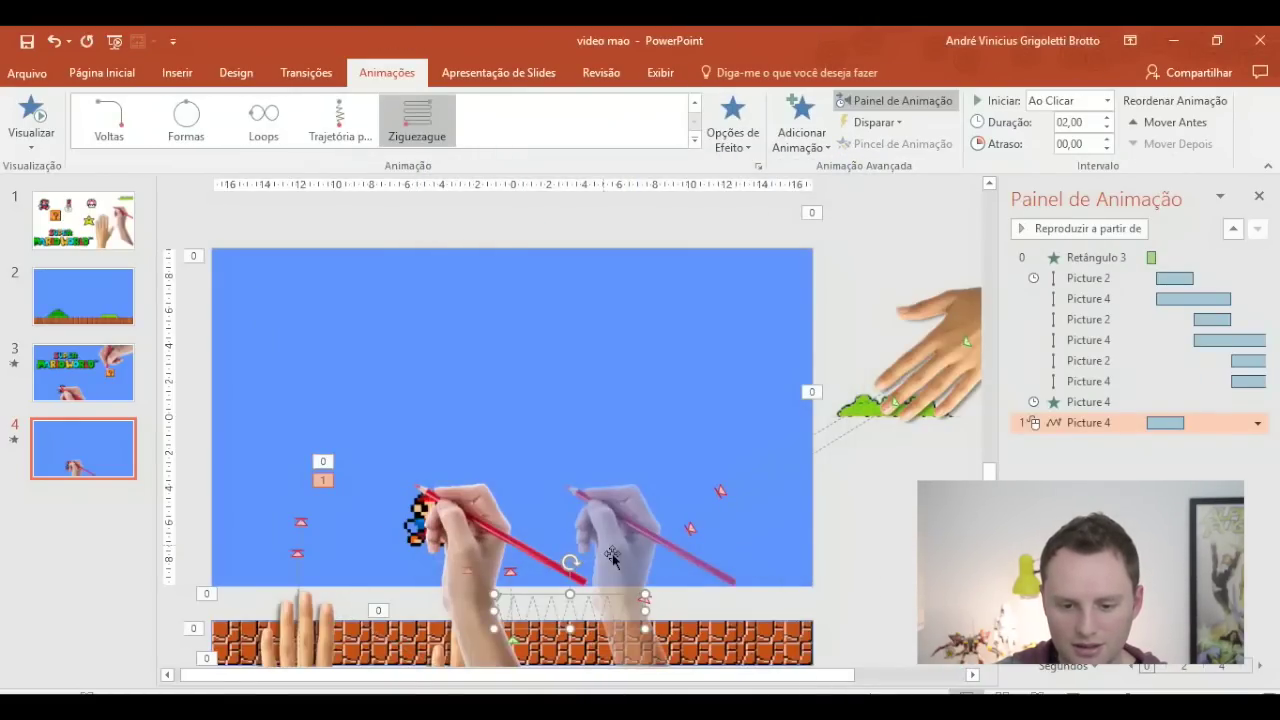
- Move the zigzag path down-left, shrink it, and settle it close to the hand over Mario
scroll(519, 613, "up", 2)
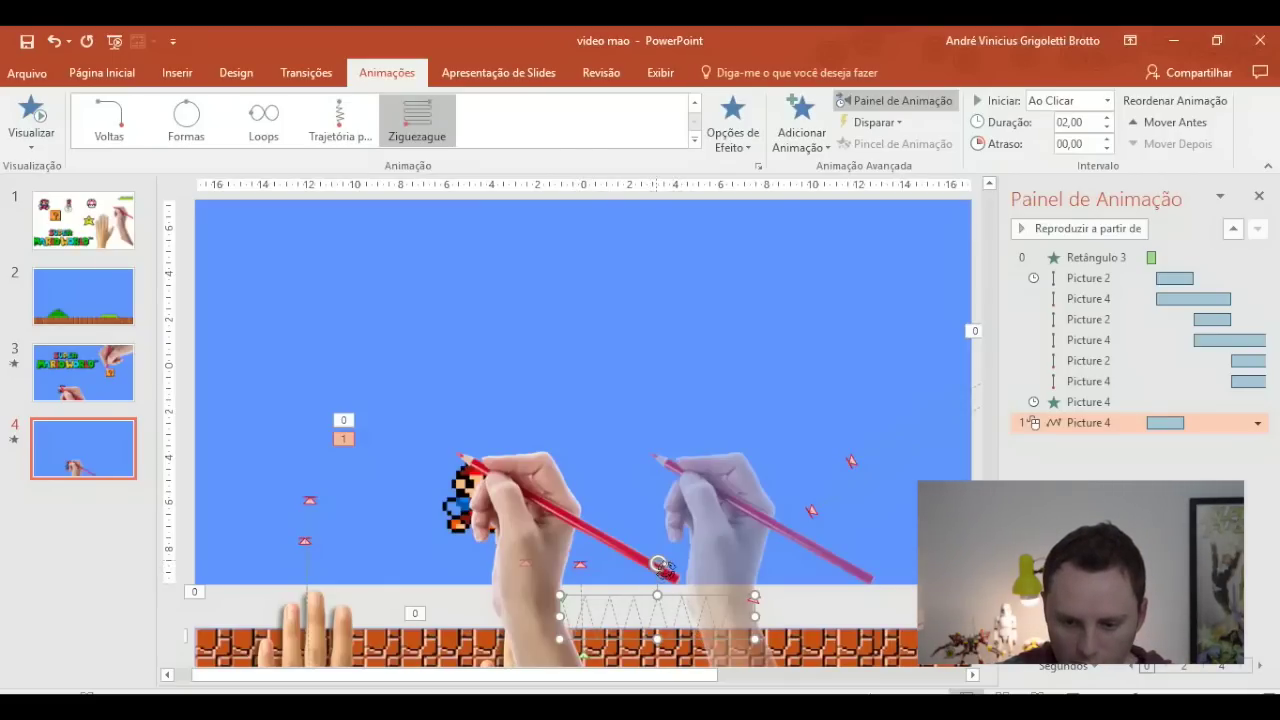
left_click_drag(658, 565, 651, 614)
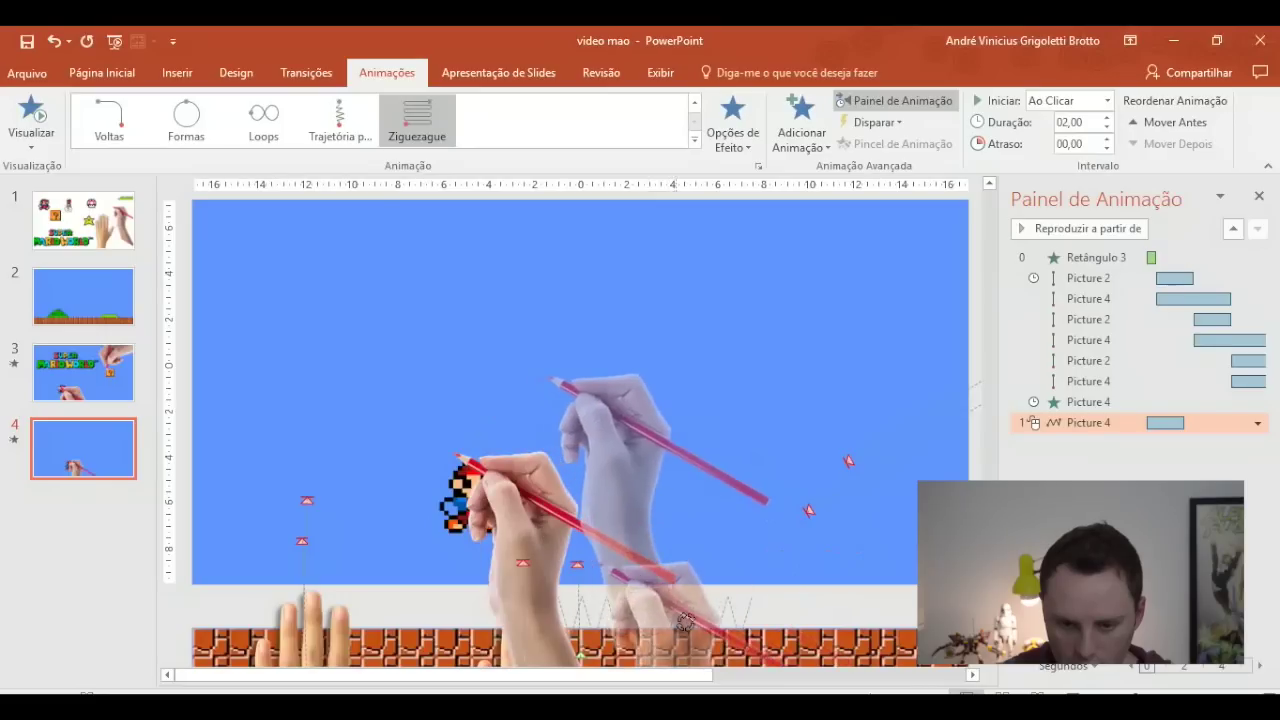
scroll(592, 460, "down", 1)
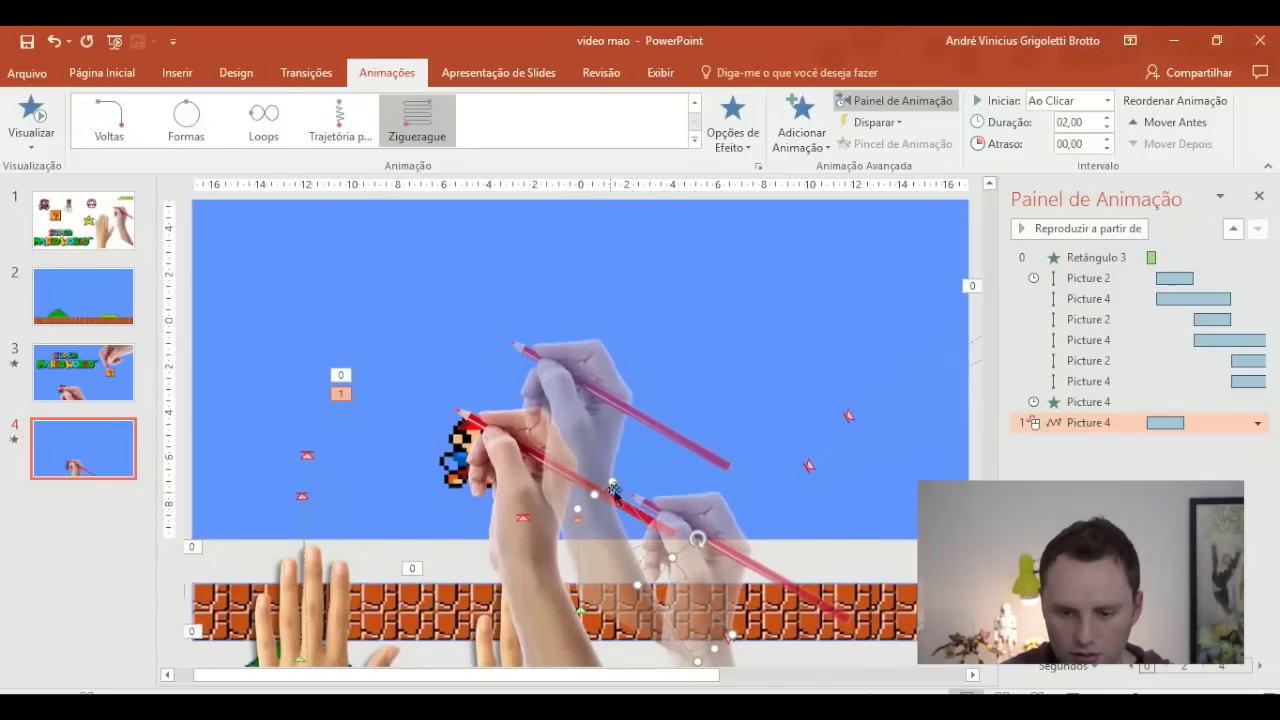
mouse_move(612, 496)
left_mouse_down()
mouse_move(558, 570)
mouse_move(668, 635)
mouse_move(594, 563)
left_mouse_up()
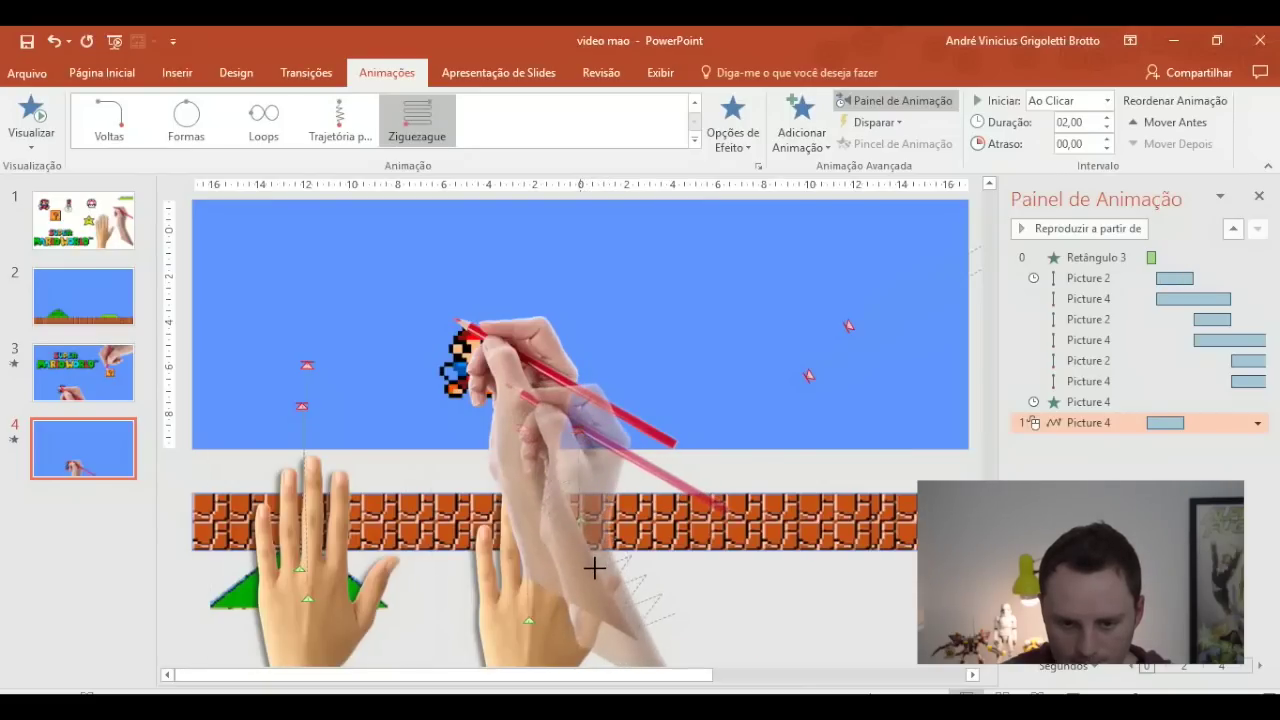
left_click_drag(594, 563, 607, 557)
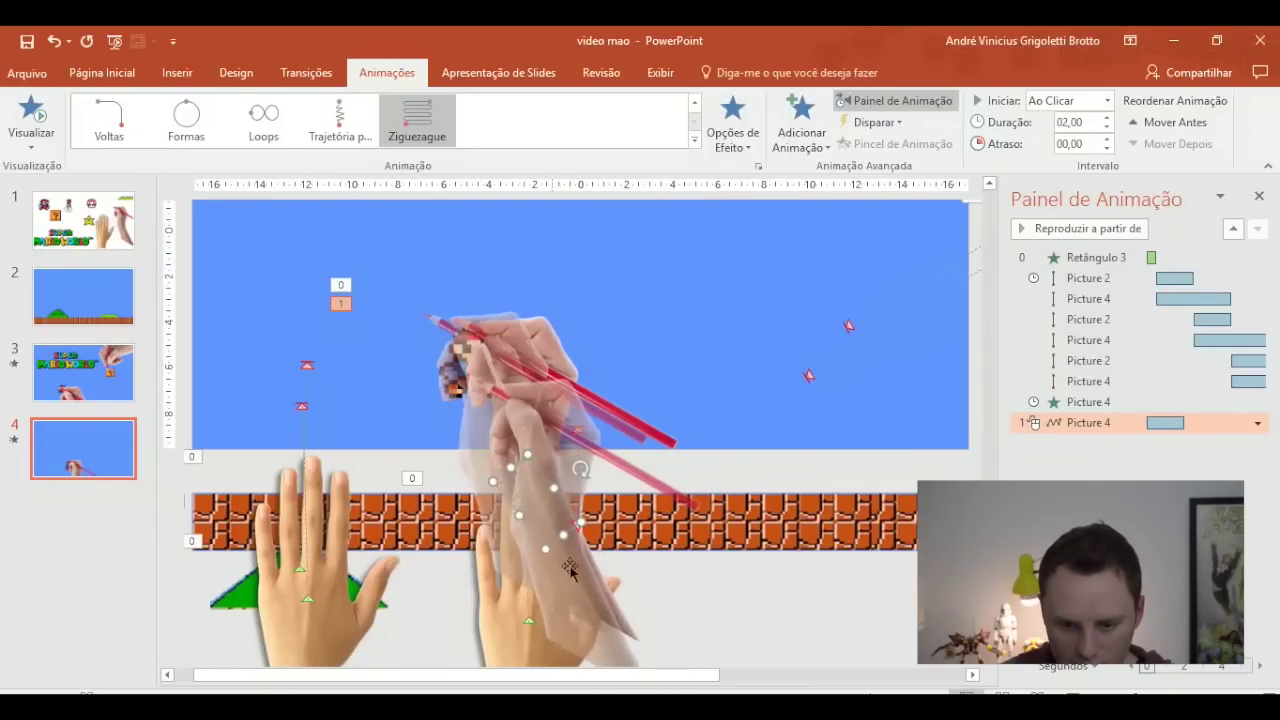
left_click_drag(549, 483, 575, 490)
scroll(557, 428, "up", 2, "ctrl")
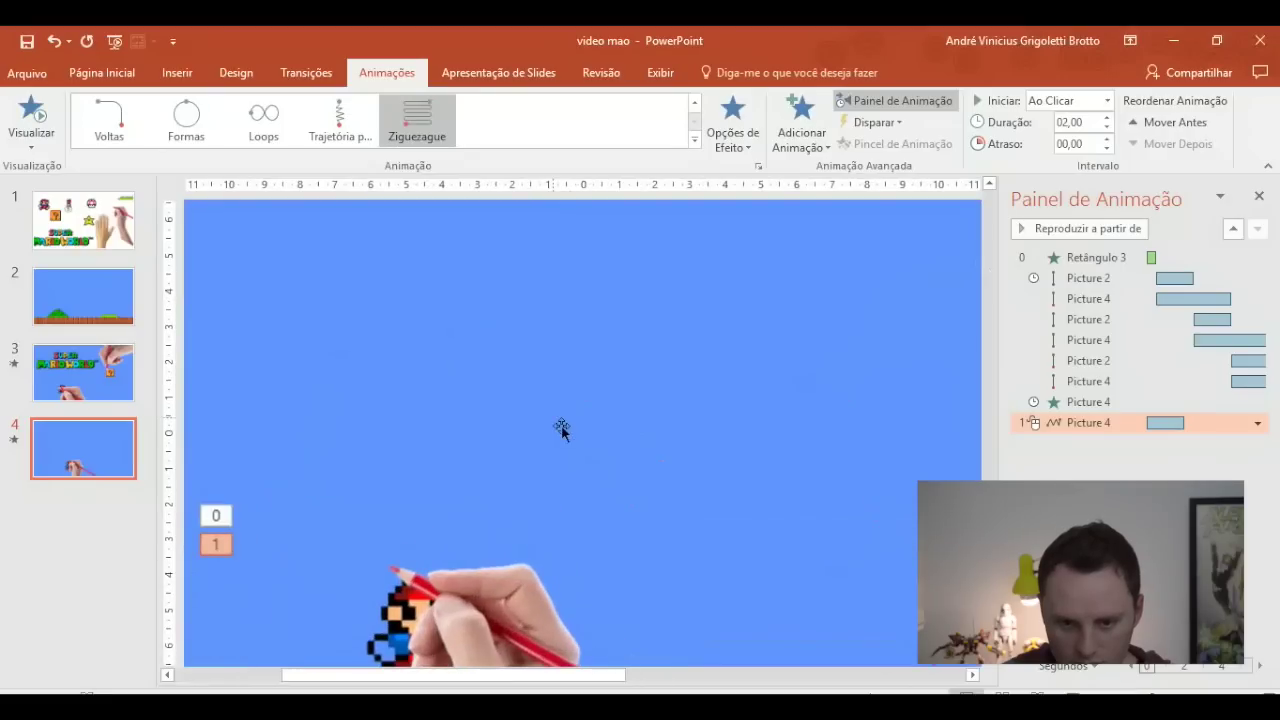
scroll(532, 604, "down", 3)
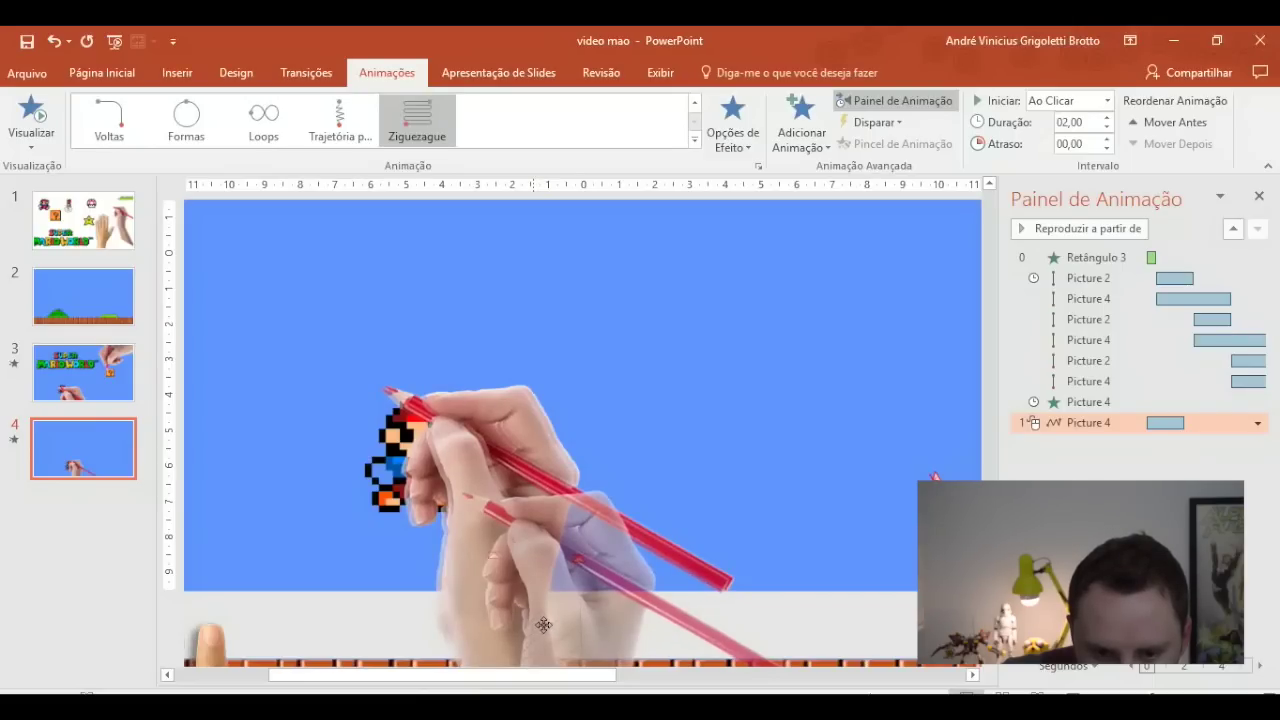
left_click(565, 555)
left_click(572, 550)
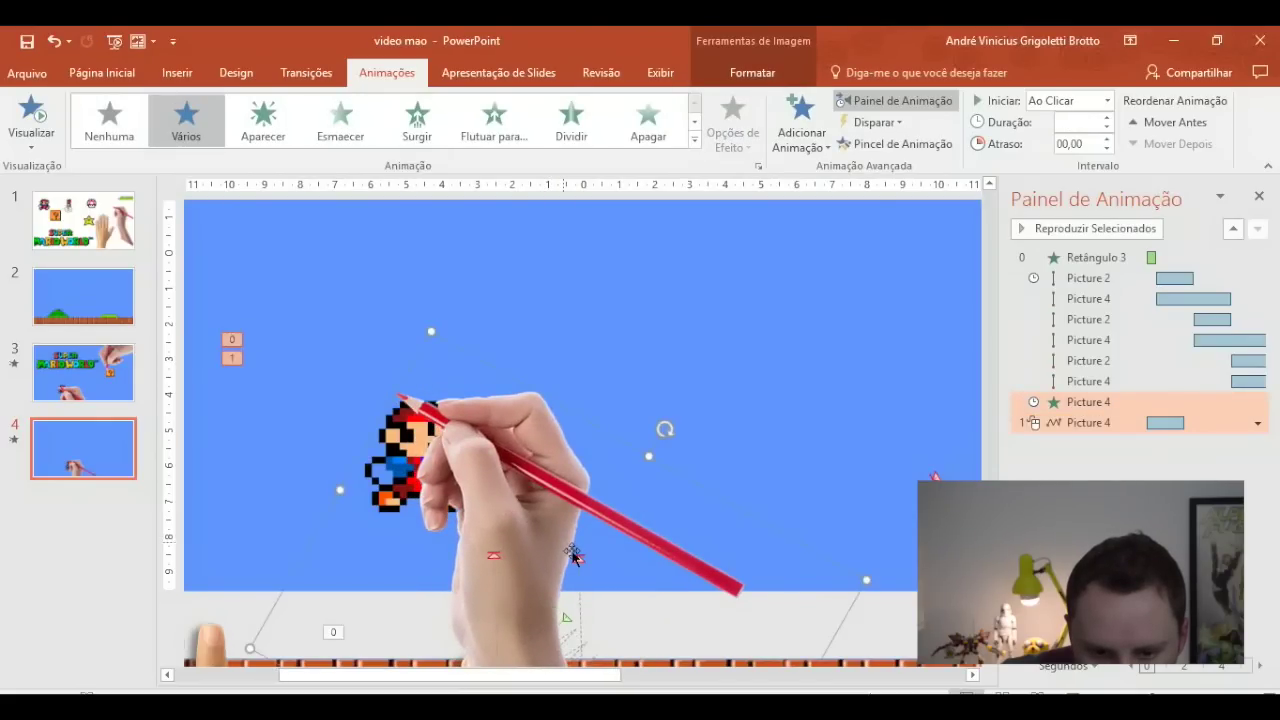
- Shift the zigzag path's end slightly left and nudge the hand two steps left
left_click(572, 624)
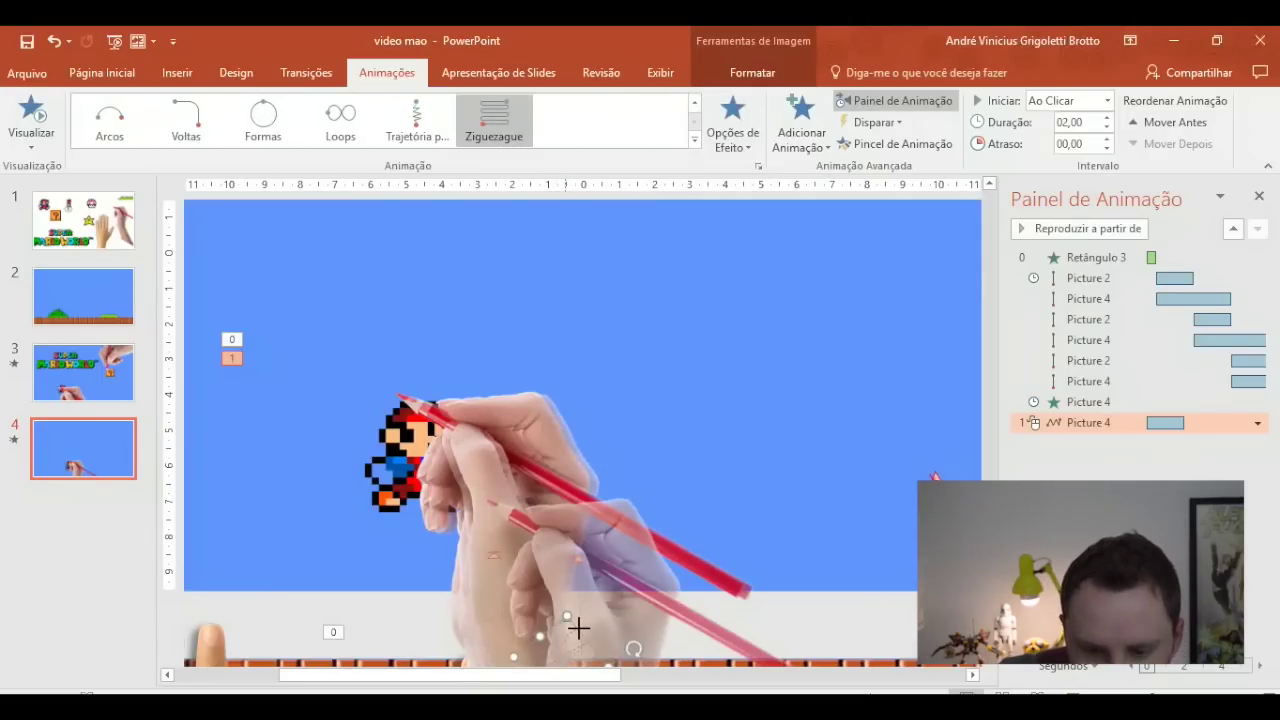
left_click_drag(578, 627, 572, 628)
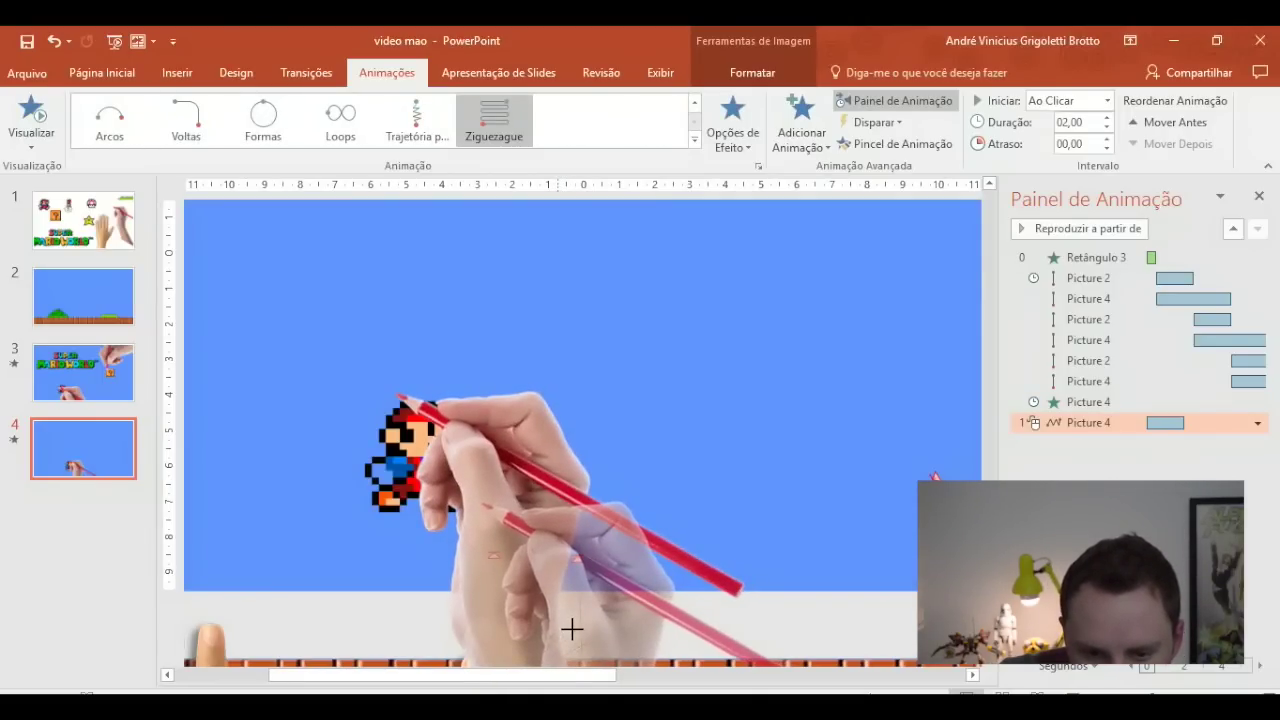
left_click_drag(572, 628, 565, 627)
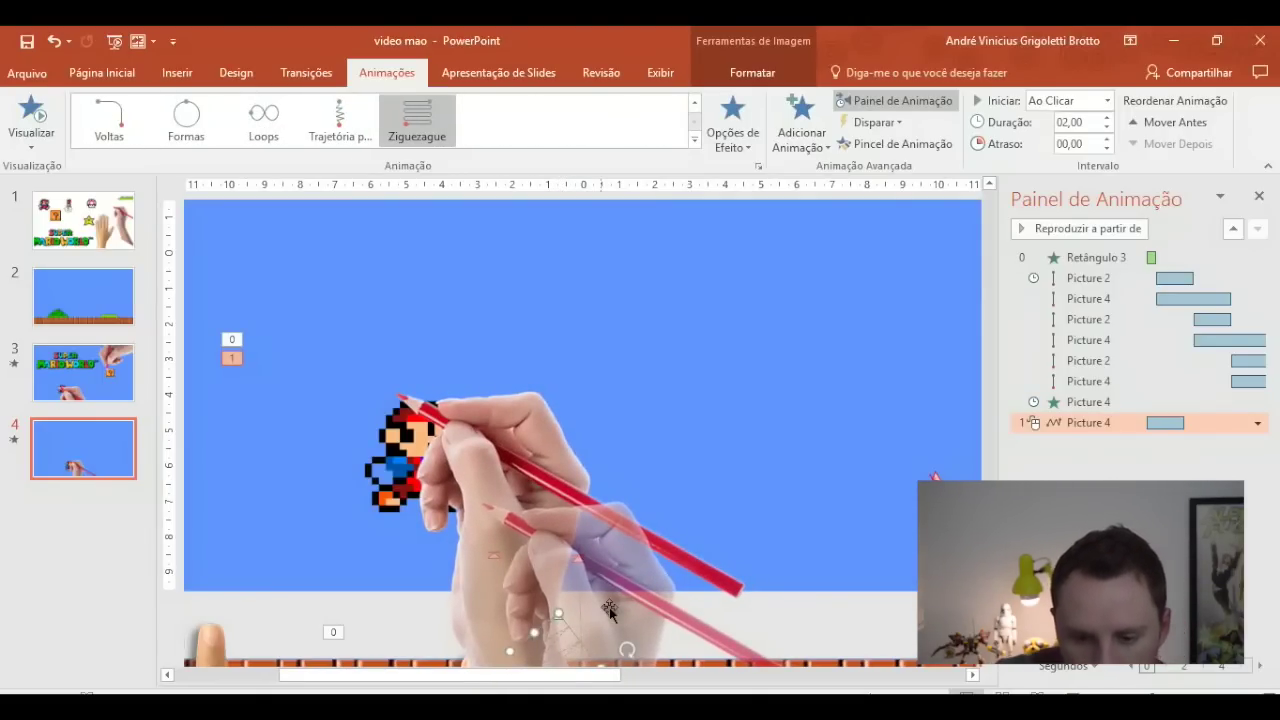
scroll(458, 362, "down", 1)
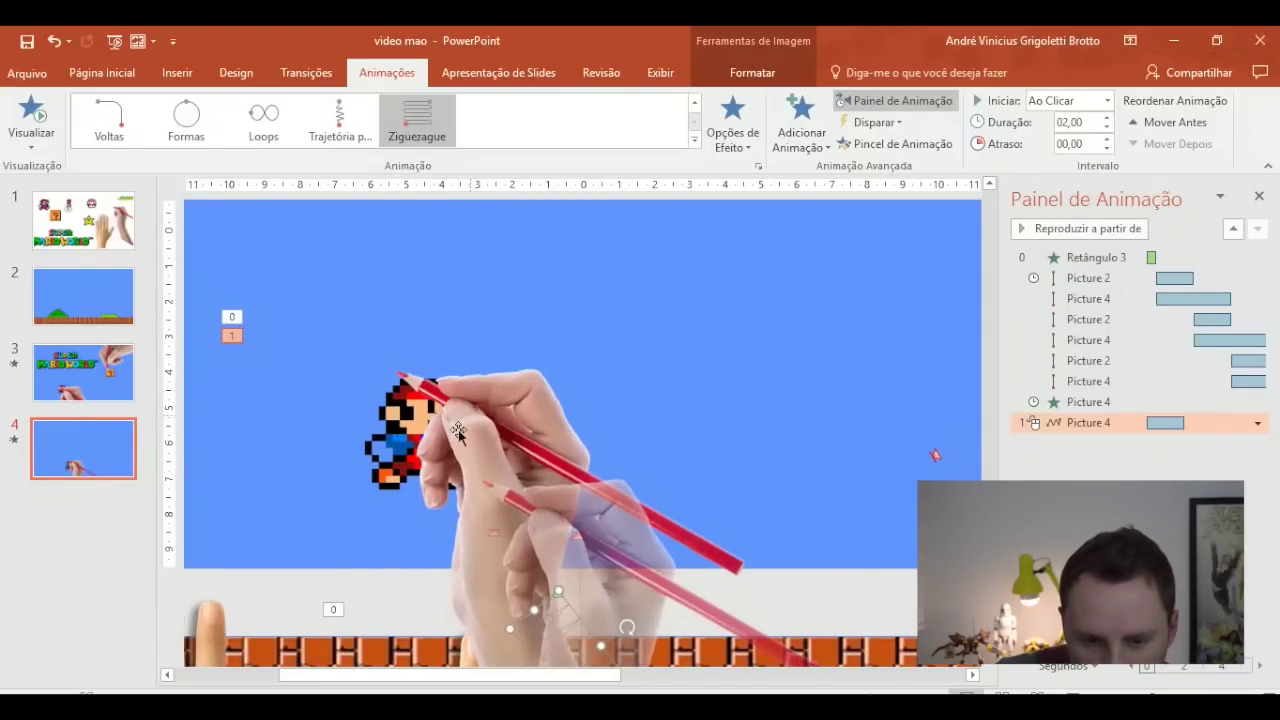
left_click(477, 466)
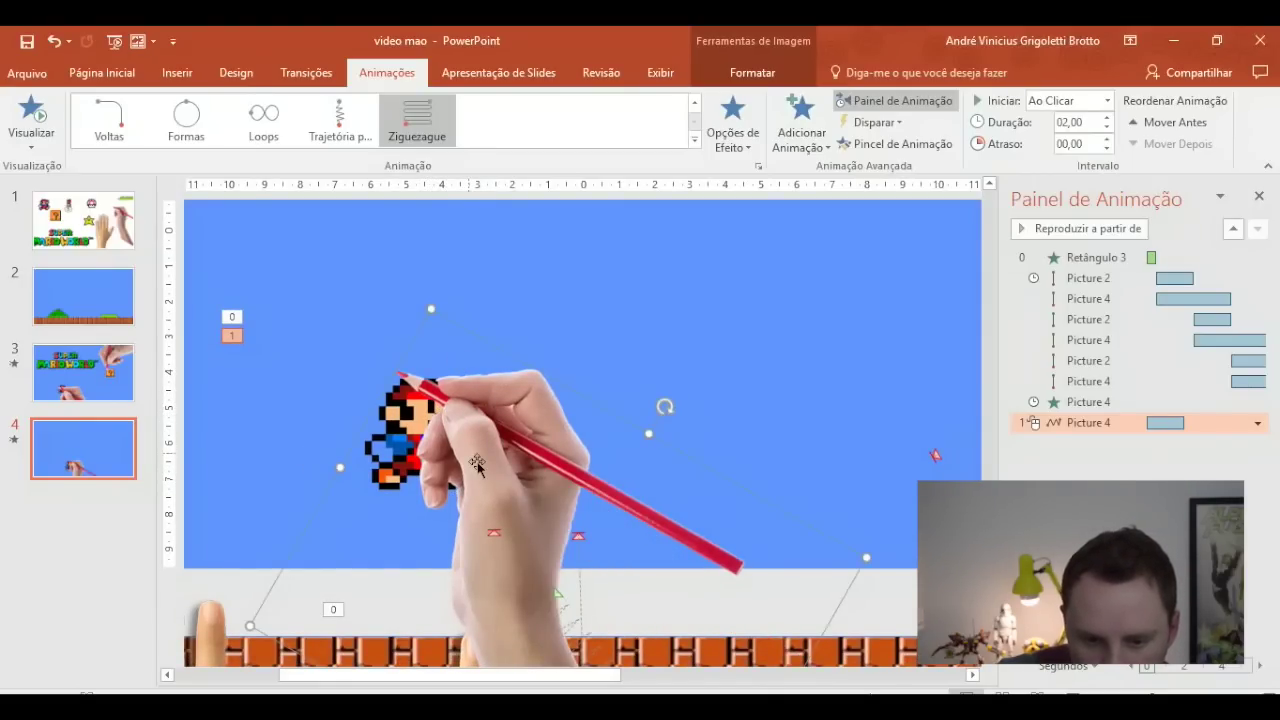
key("Left")
key("Left")
key("Left")
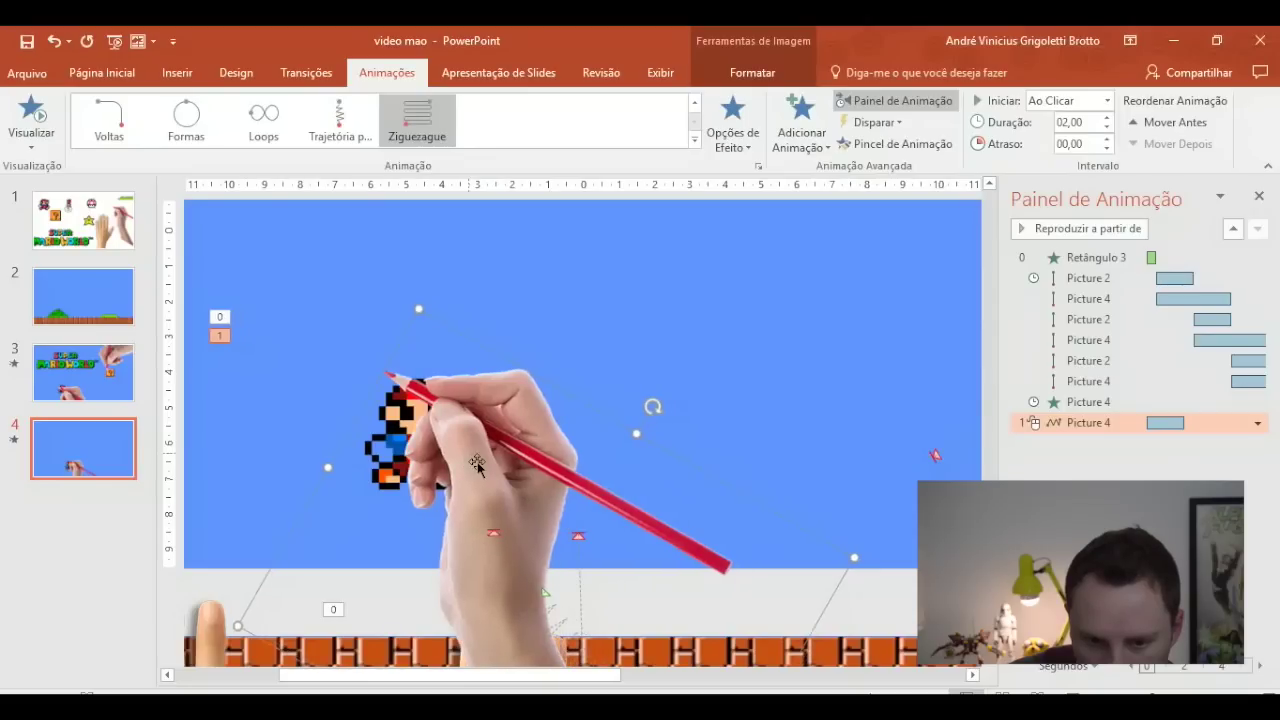
key("Left")
key("Left")
key("Left")
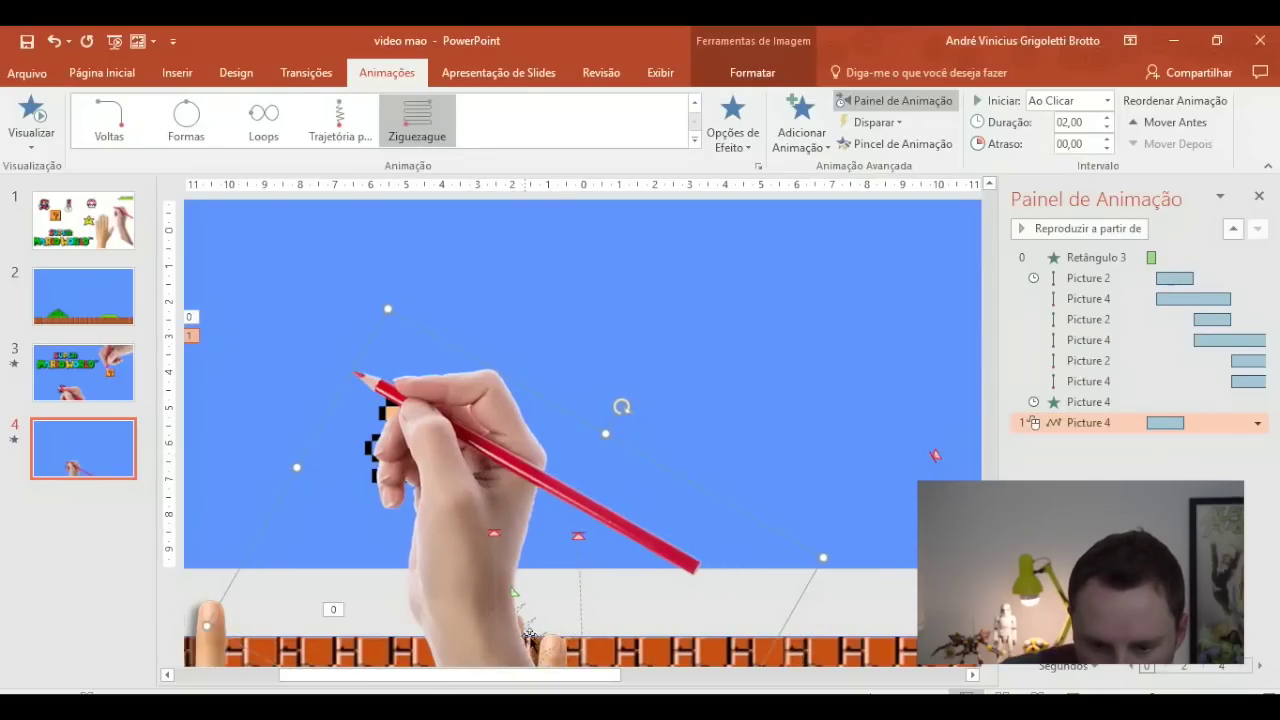
- Preview the animations and set the zigzag path to start after the previous
left_click(527, 606)
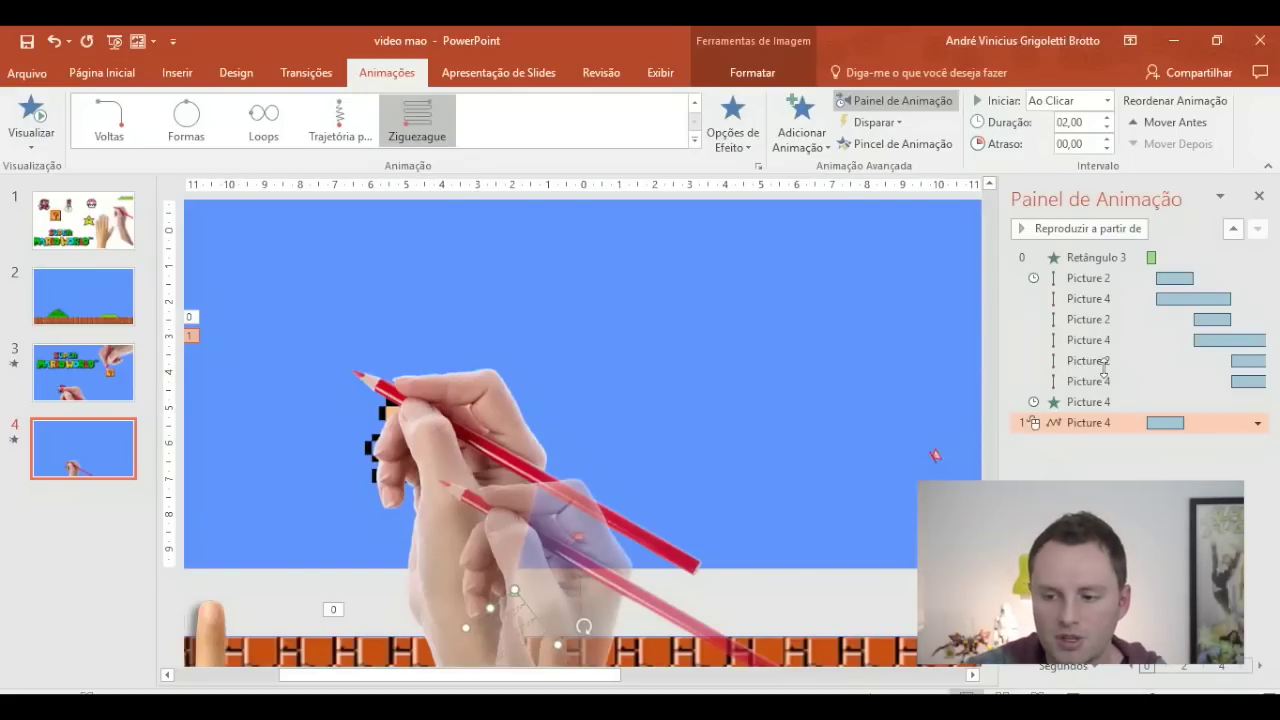
left_click(1073, 230)
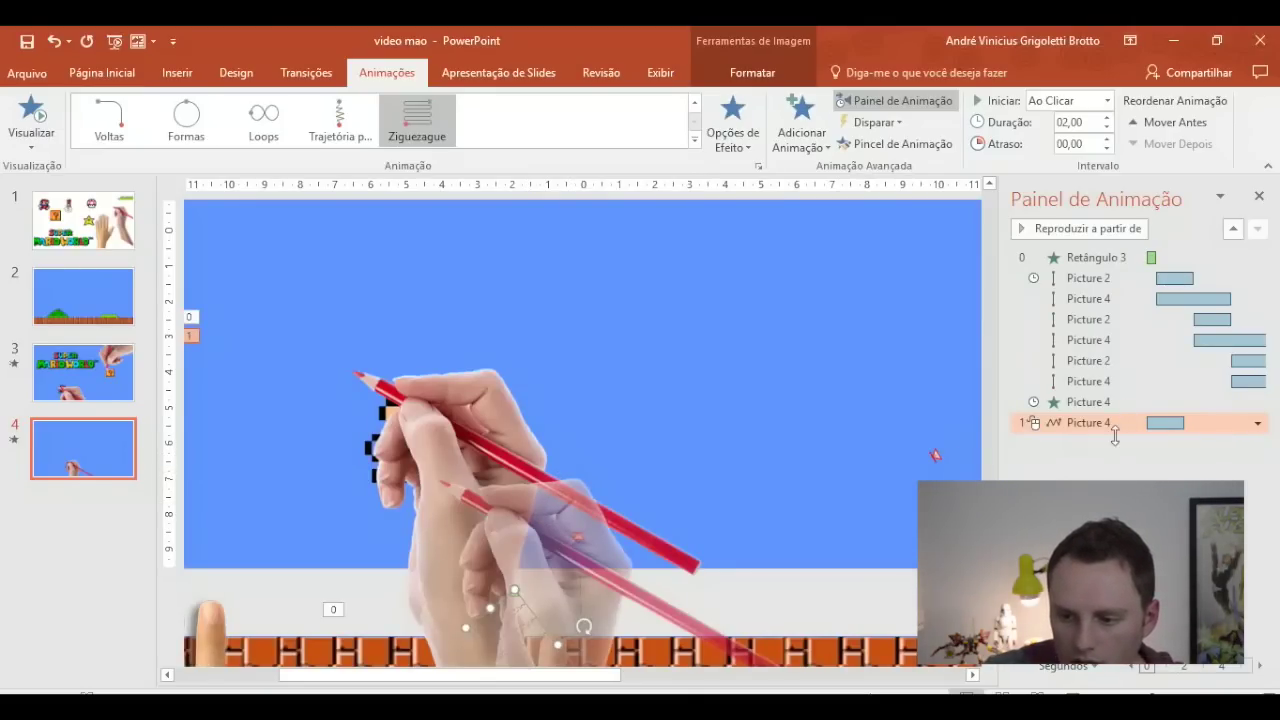
right_click(1115, 437)
left_click(1100, 487)
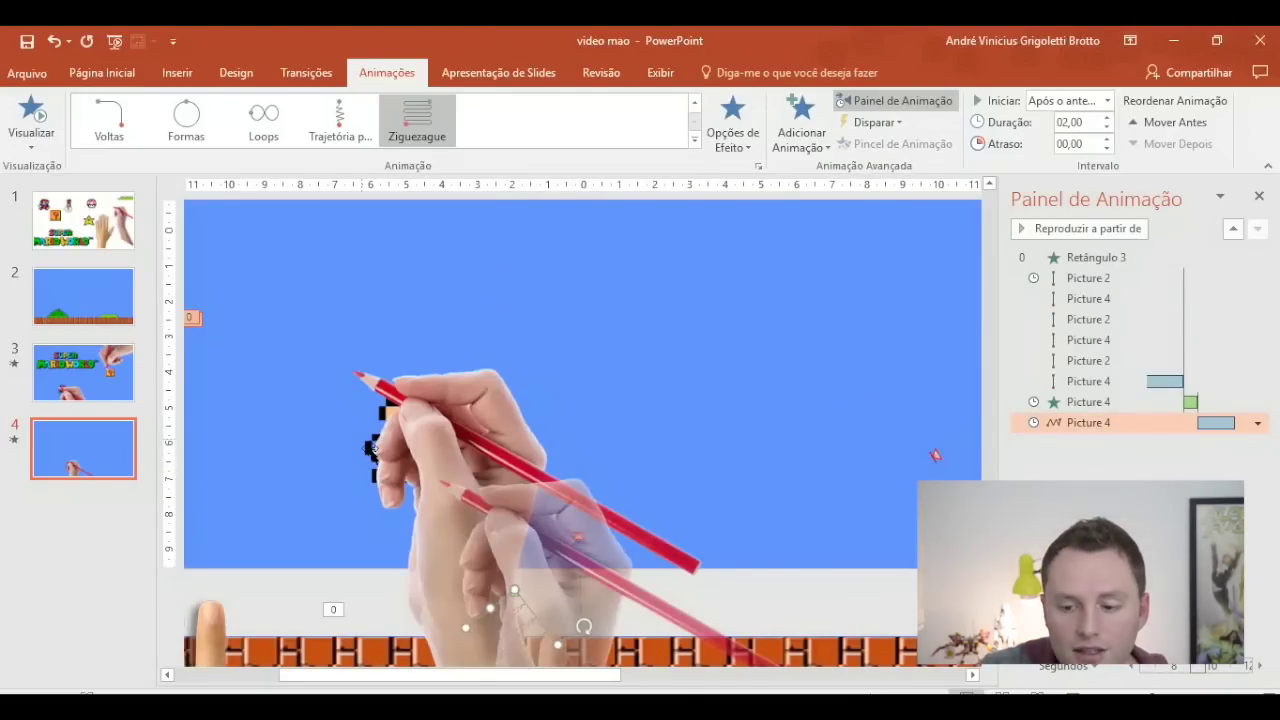
- Clear the selection and select the next picture to animate
left_click(371, 450)
scroll(190, 313, "down", 2)
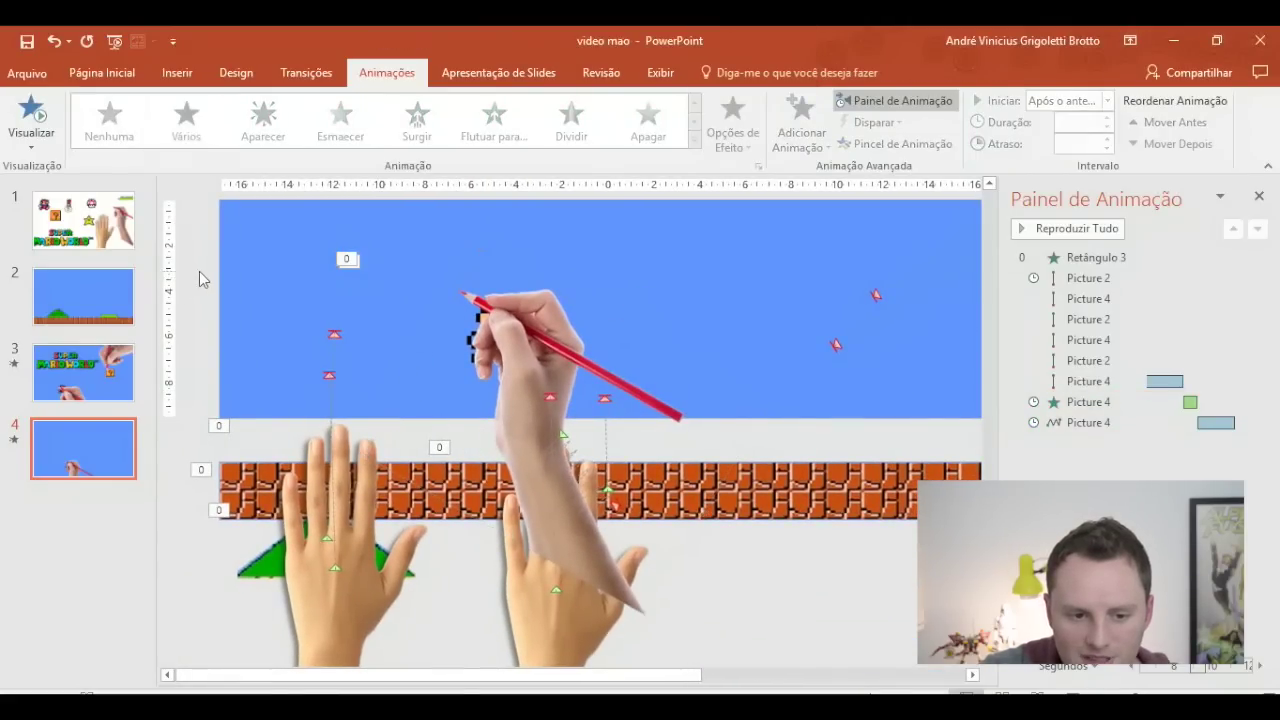
left_click_drag(200, 272, 540, 390)
scroll(260, 313, "down", 1)
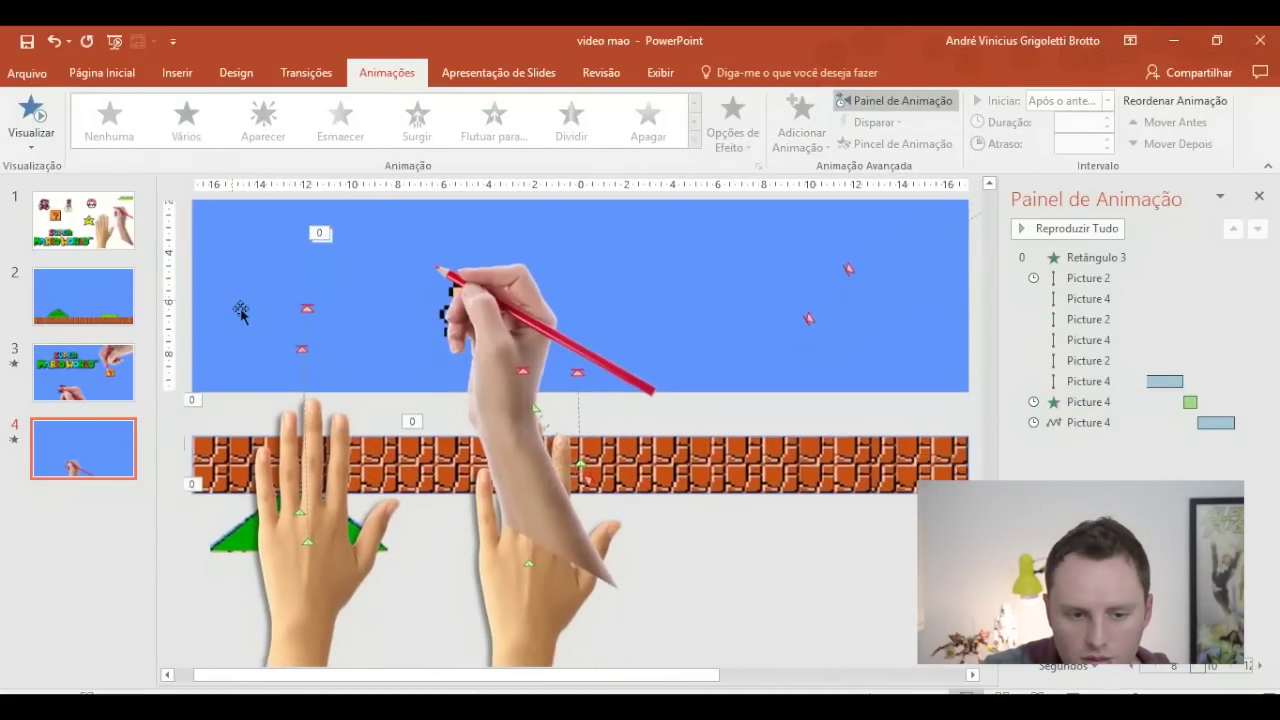
scroll(422, 394, "down", 2)
left_click(545, 495)
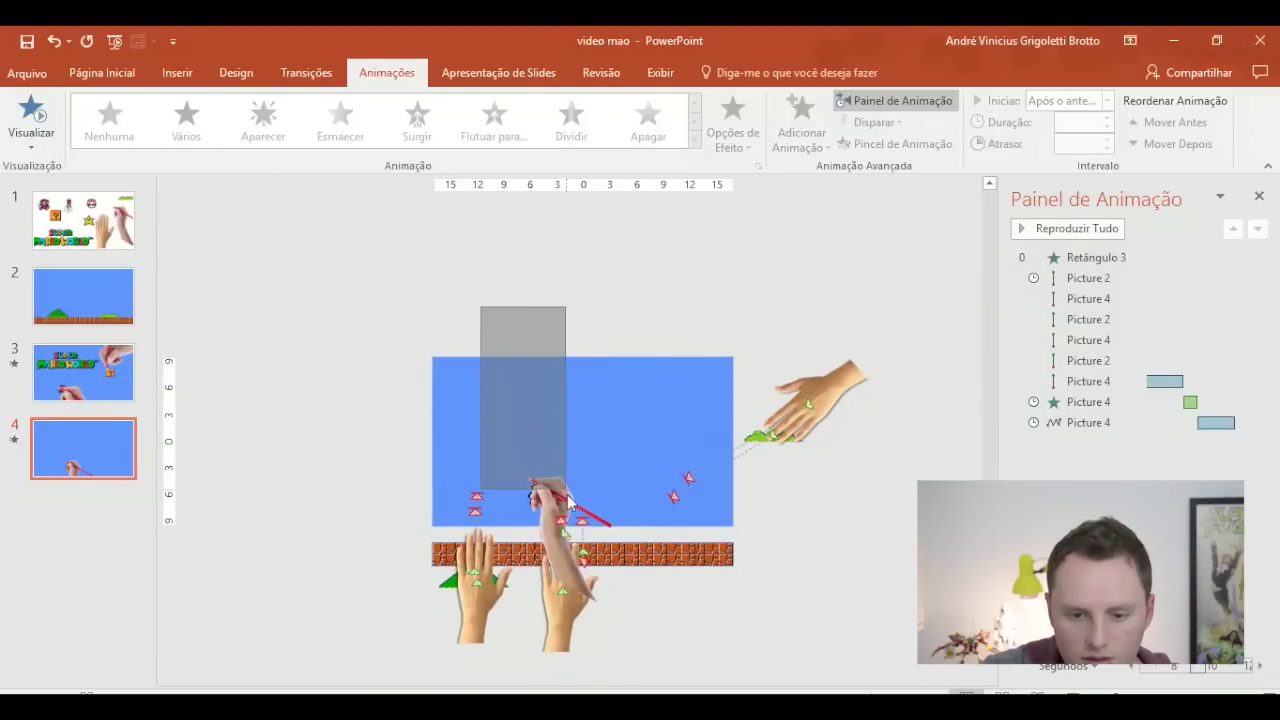
- Give Picture 10 an Apagar (wipe) entrance coming from the top
scroll(580, 533, "up", 4)
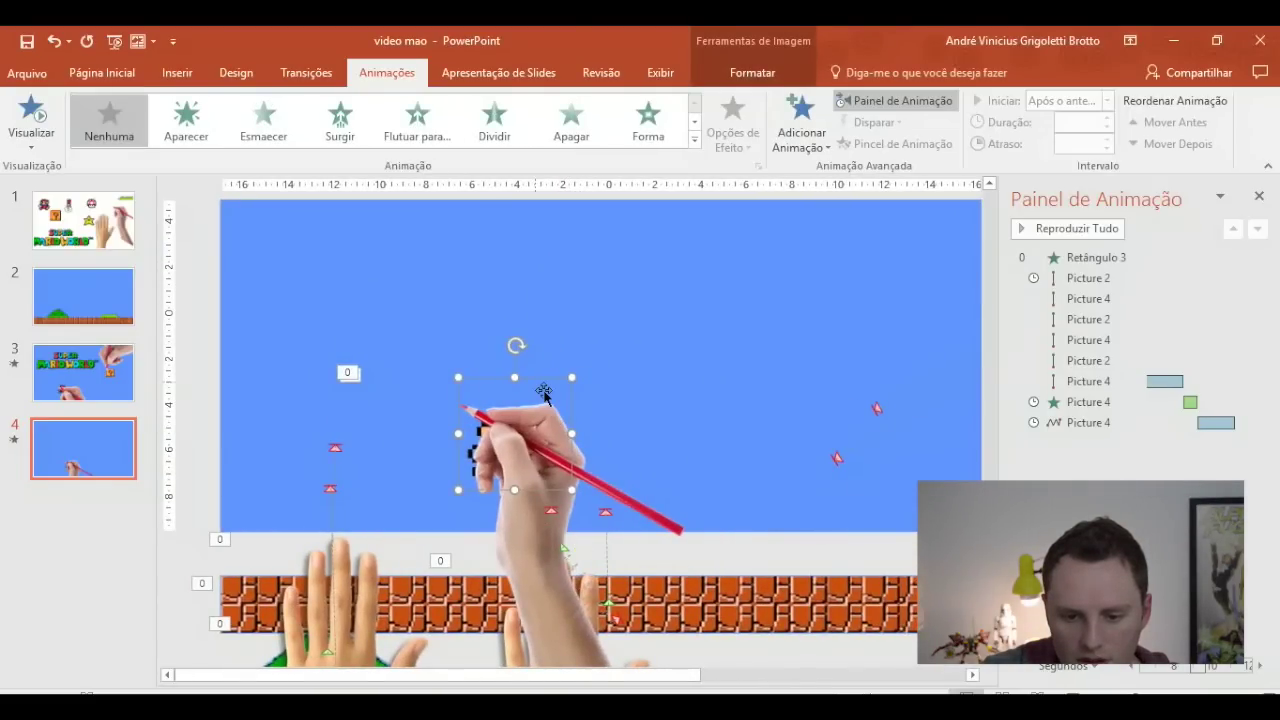
left_click(586, 138)
left_click(733, 128)
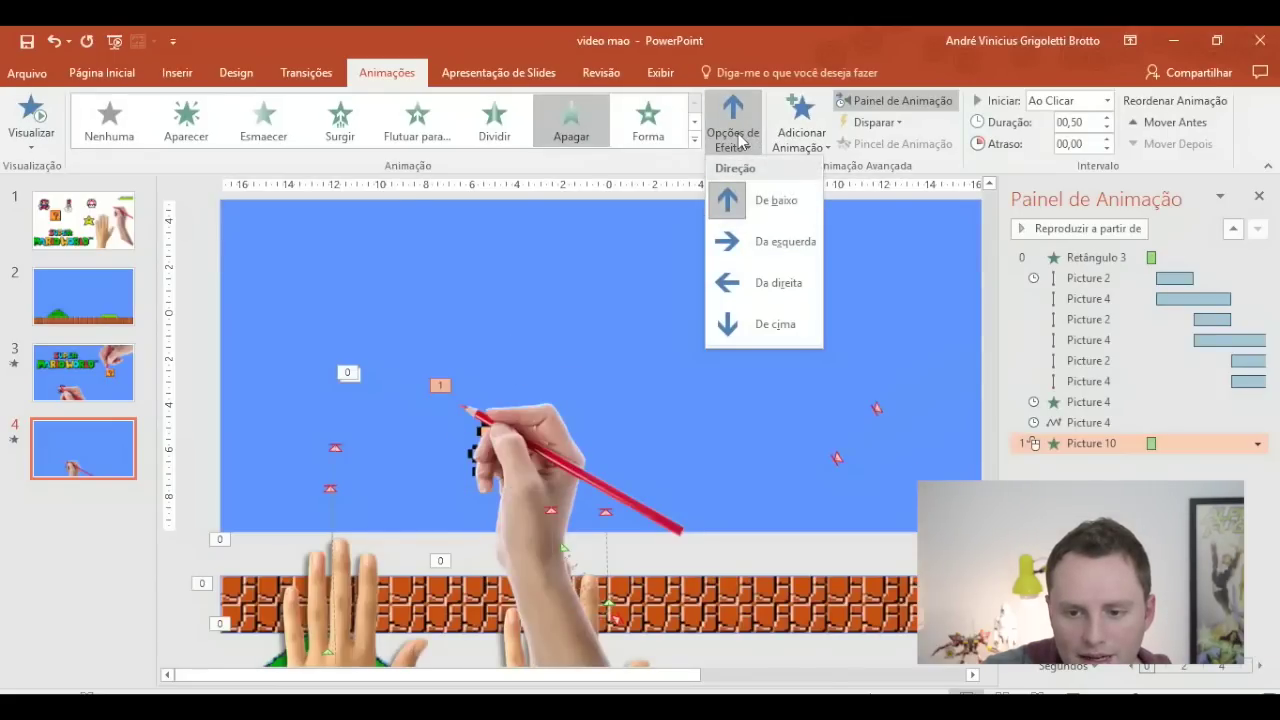
left_click(752, 333)
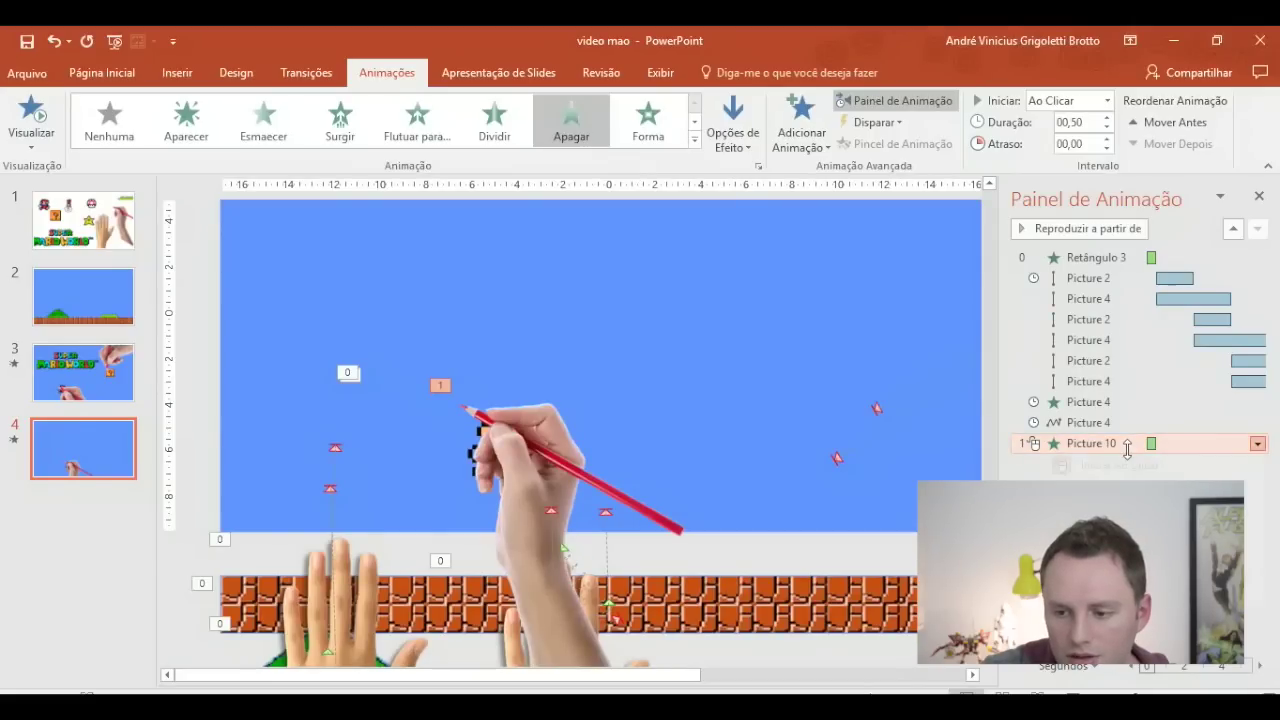
- Set Picture 10's wipe to start Com o anterior, lasting 02,00
left_click(1120, 509)
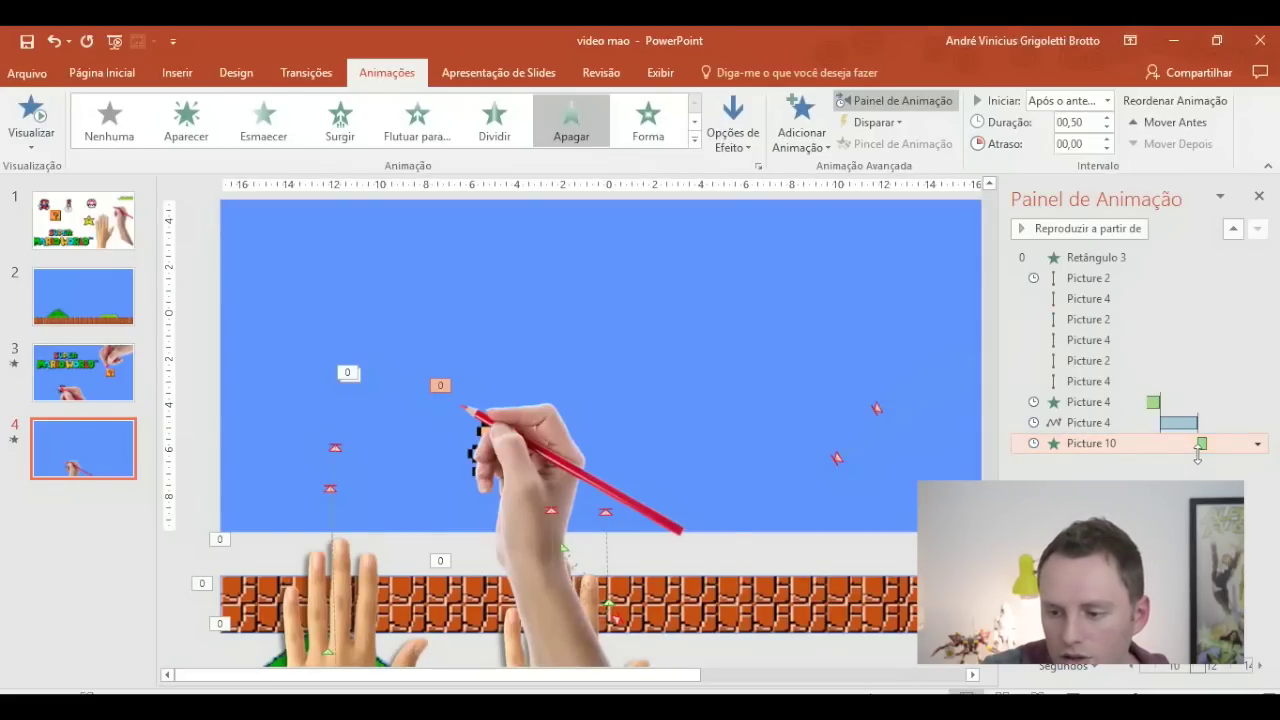
right_click(1160, 452)
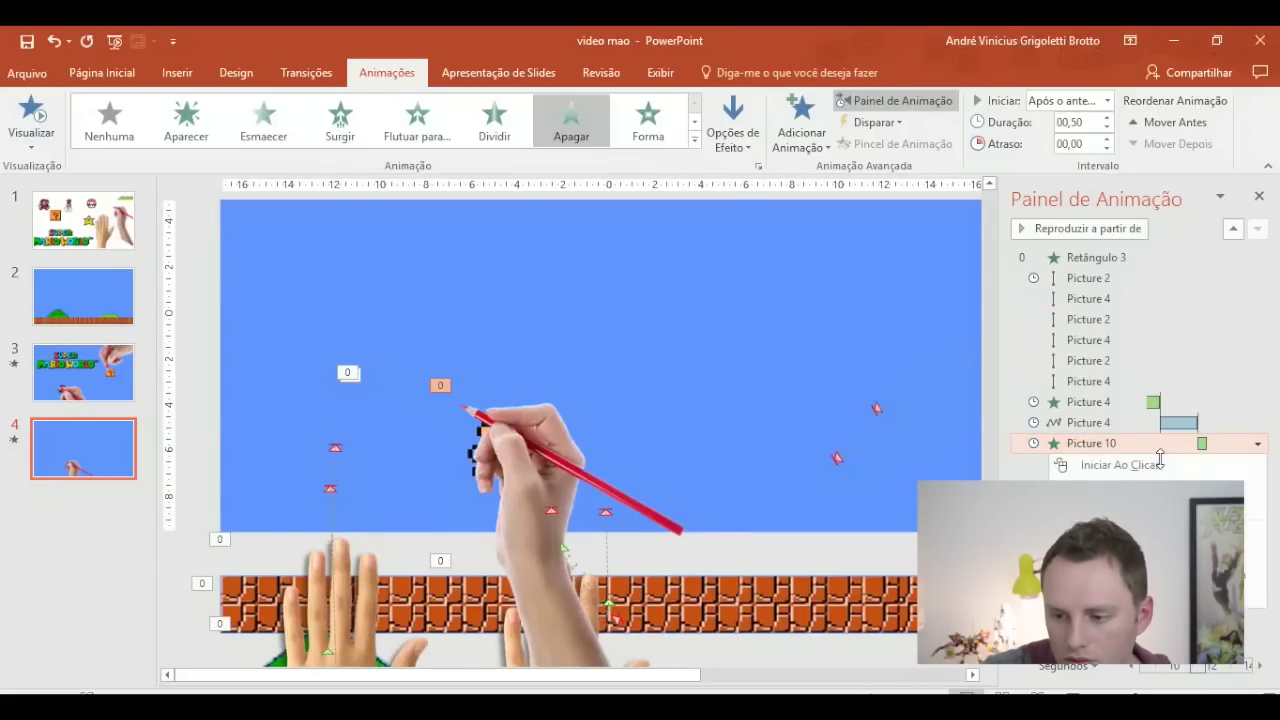
left_click(1120, 487)
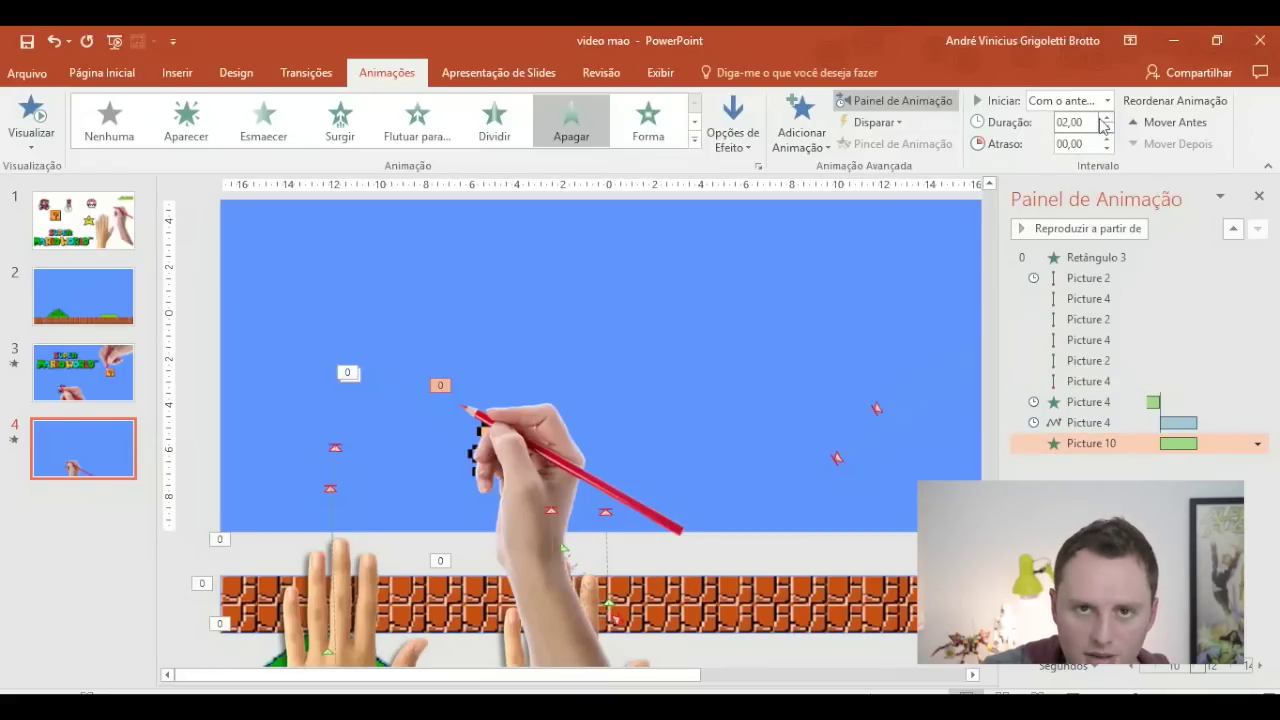
left_click(1120, 422)
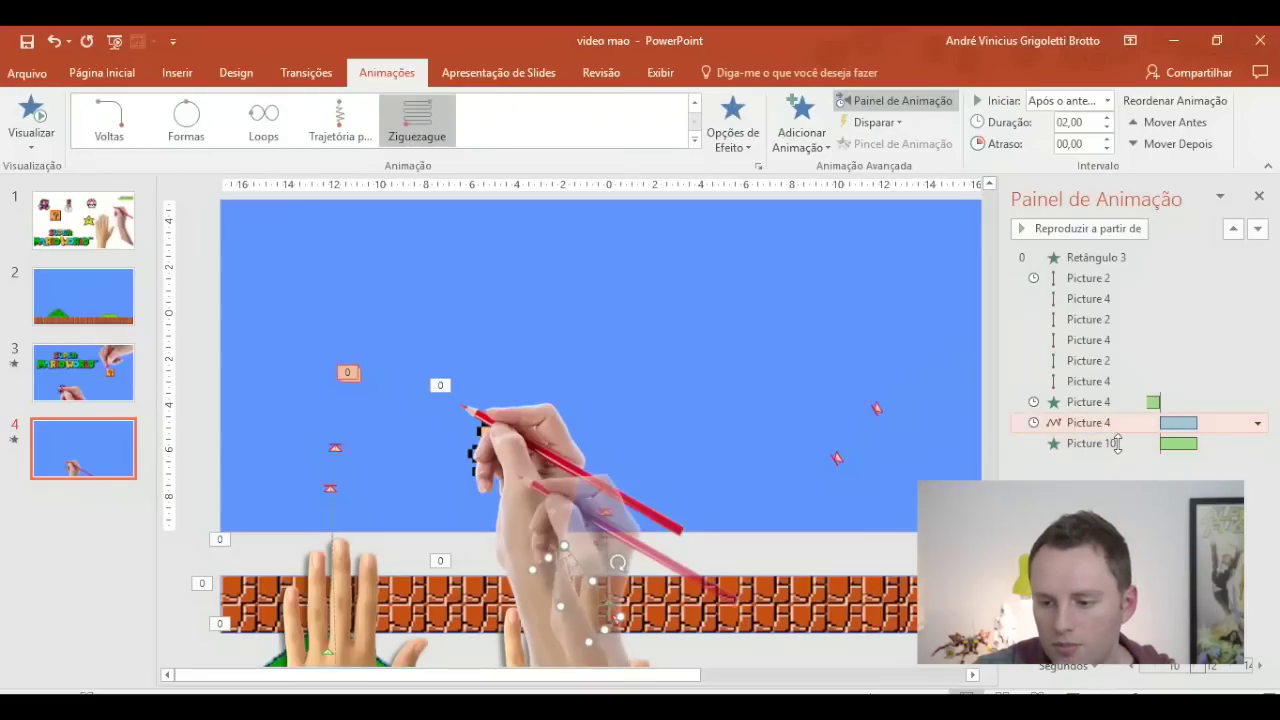
left_click(1114, 443, "ctrl")
left_click(1098, 230)
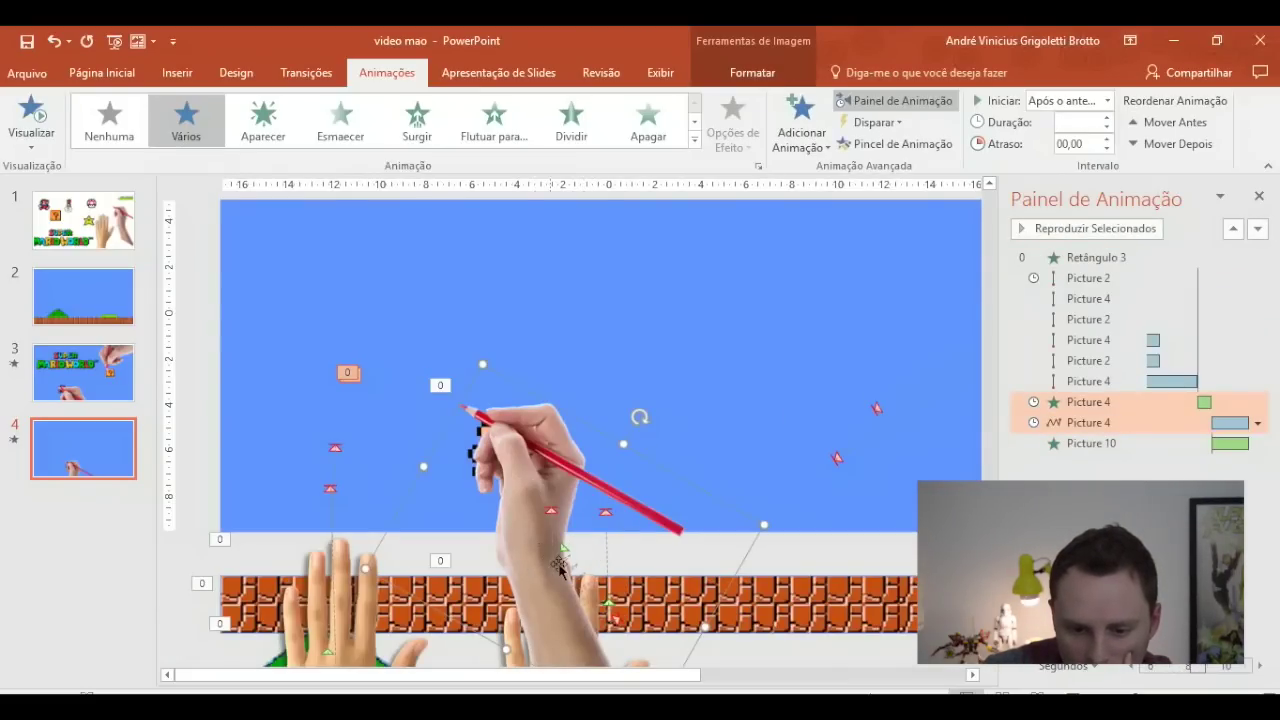
left_click(576, 591)
scroll(600, 590, "right", 1)
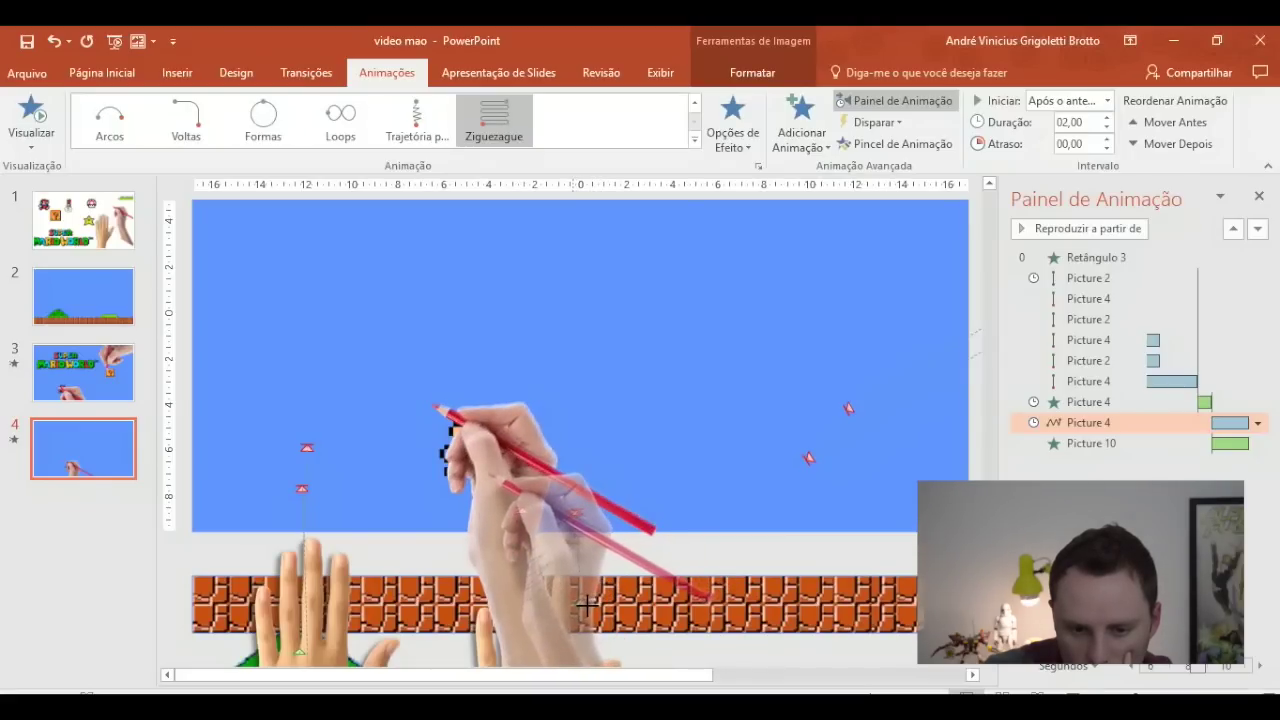
left_click(581, 603)
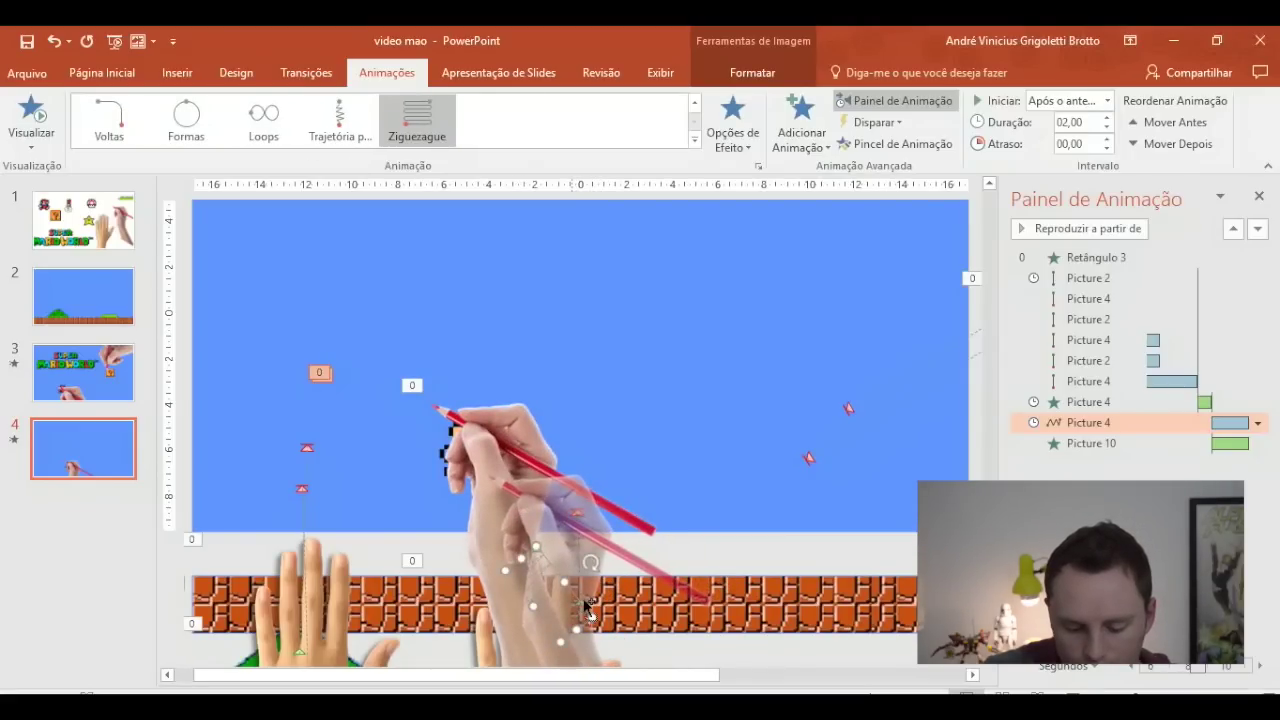
left_click(494, 452)
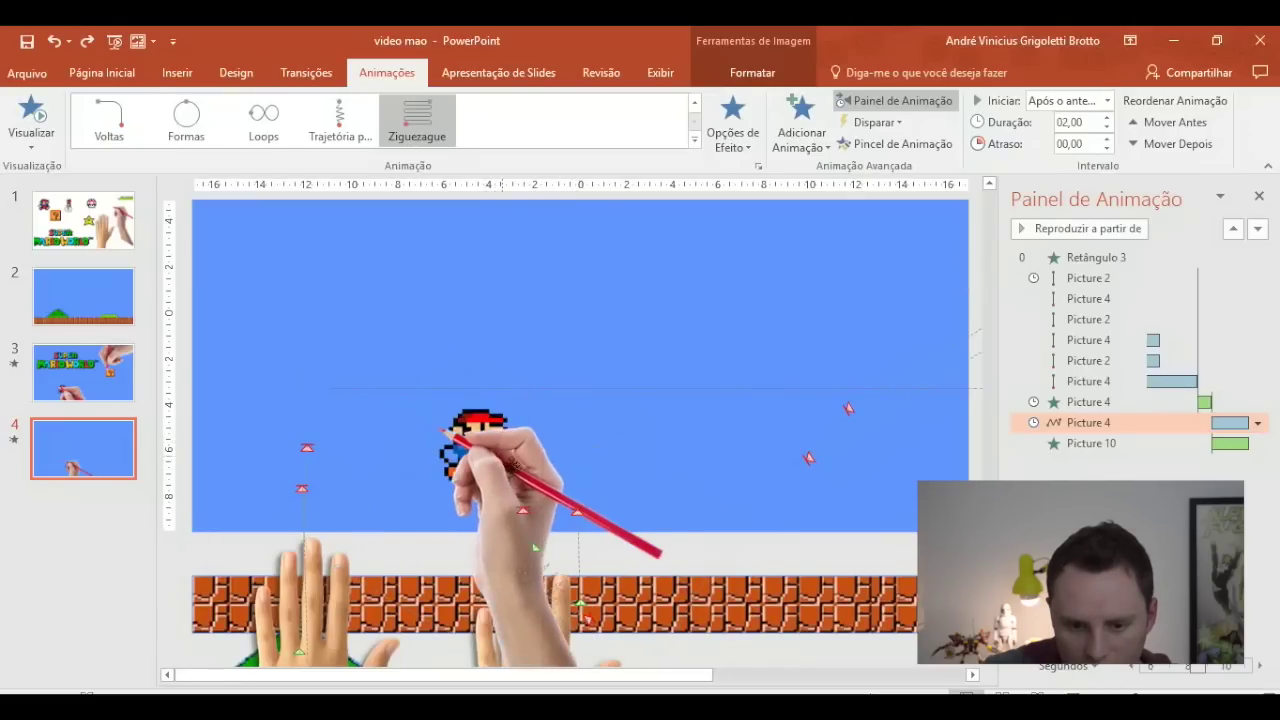
left_click(1111, 445, "shift")
left_click(1095, 228)
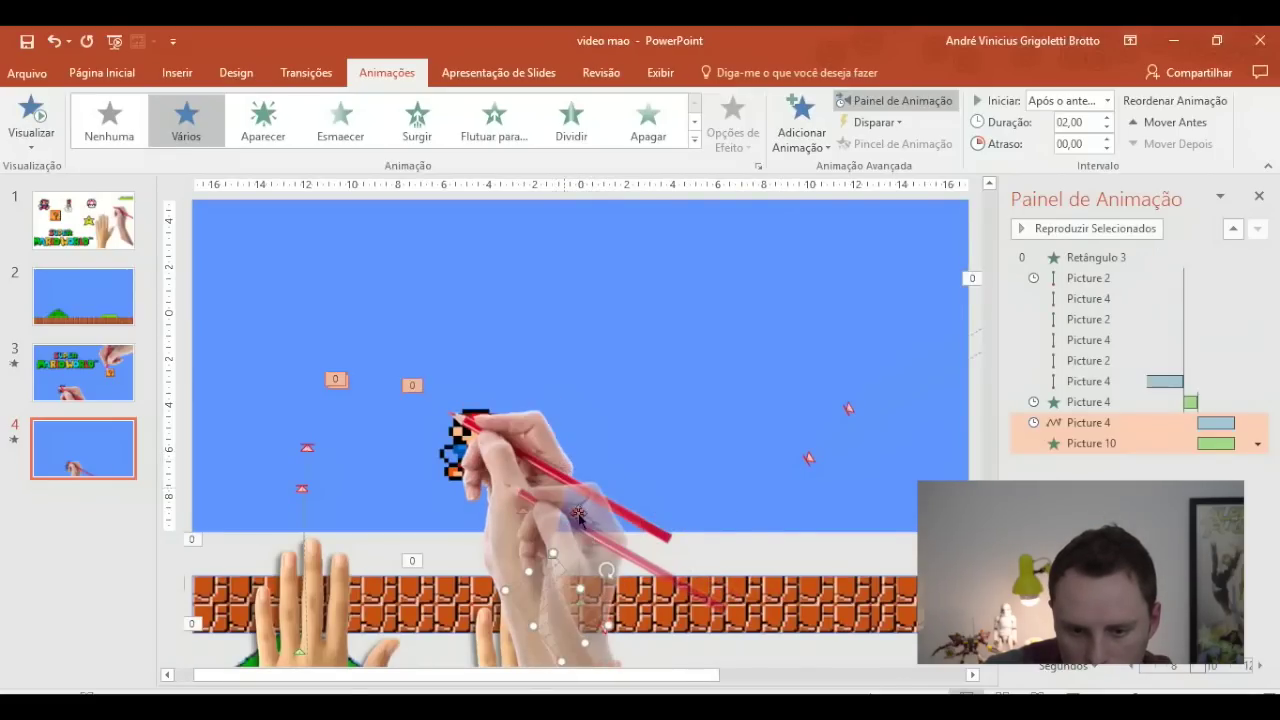
left_click(550, 458)
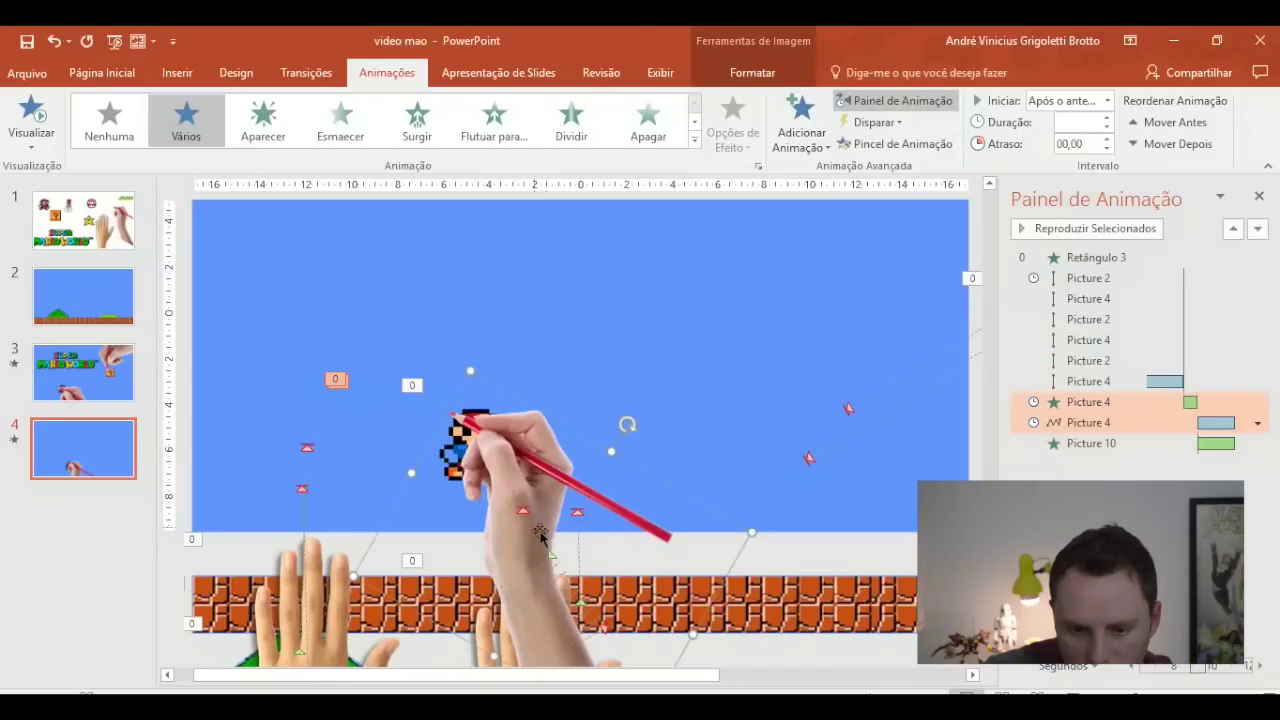
left_click(555, 566)
left_click_drag(528, 530, 569, 545)
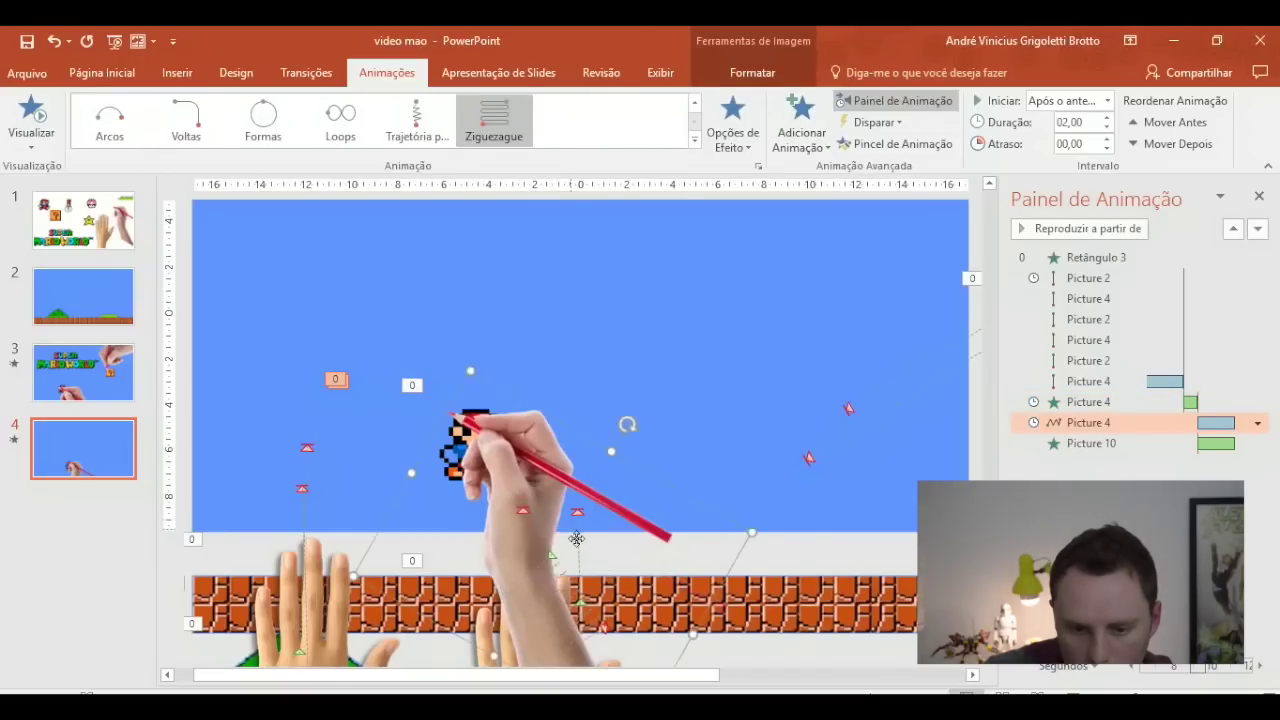
key("ctrl+z")
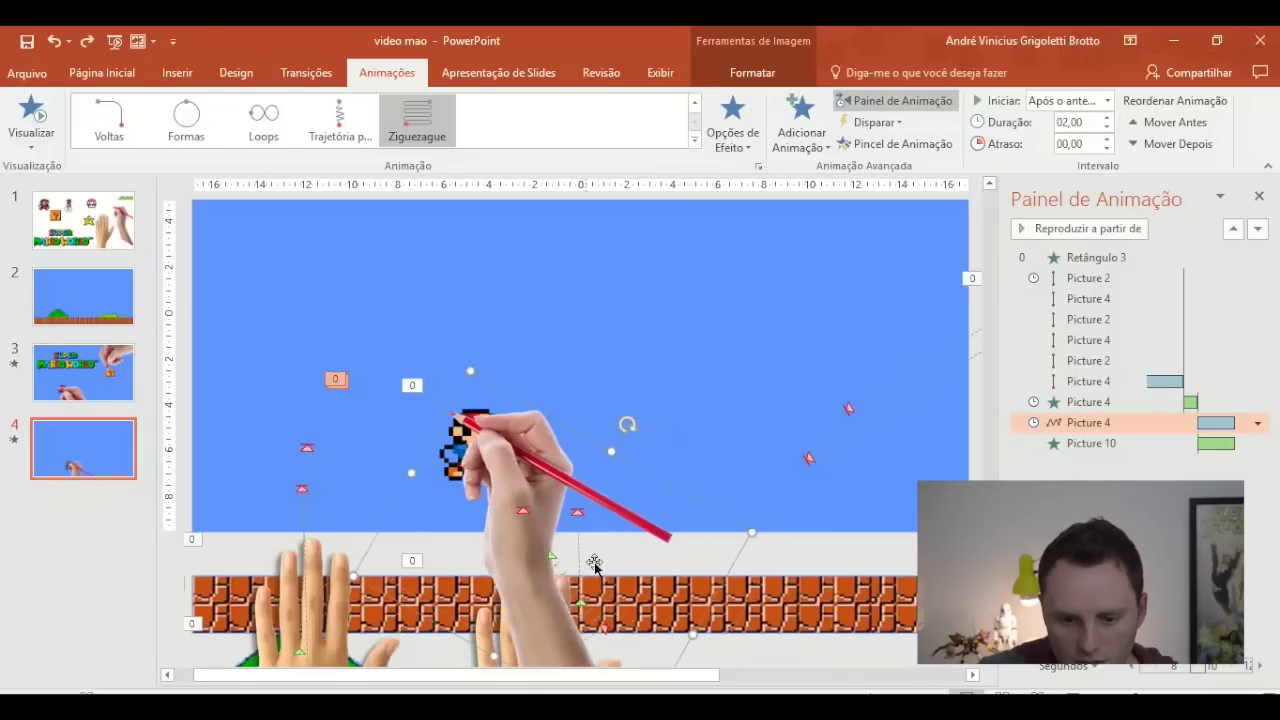
left_click(1105, 443)
left_click(1100, 422, "ctrl")
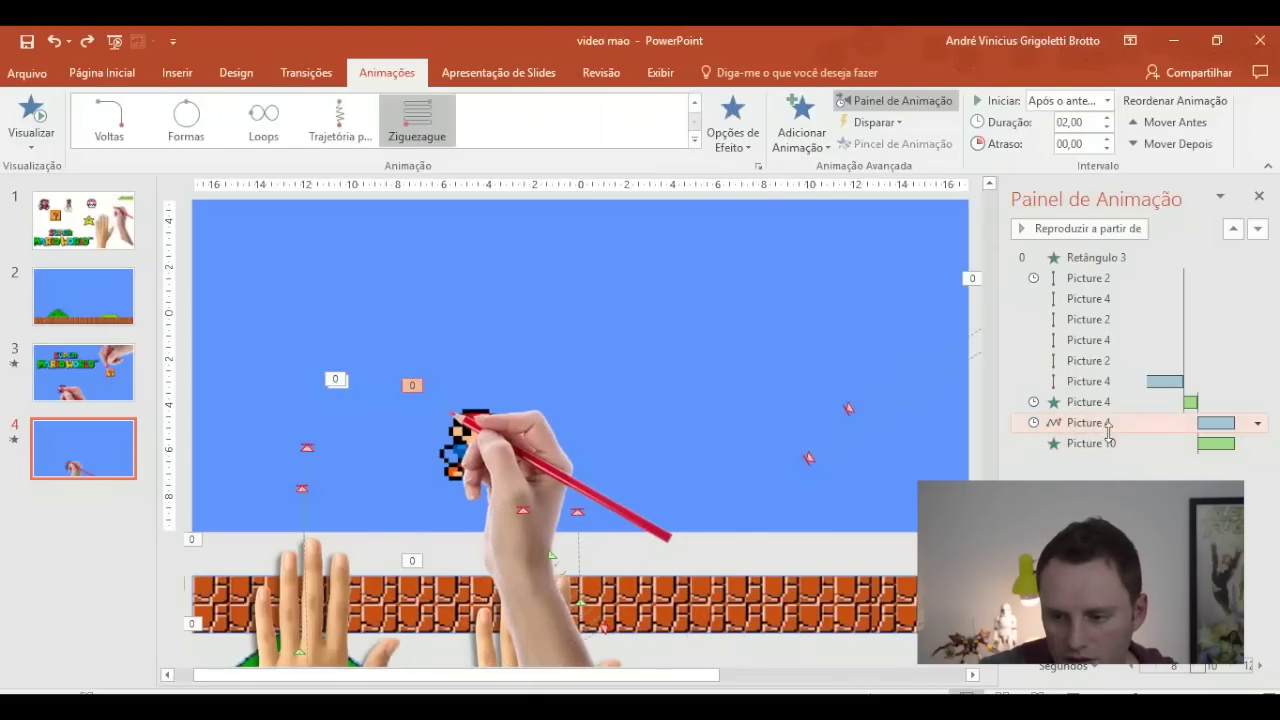
left_click(1063, 228)
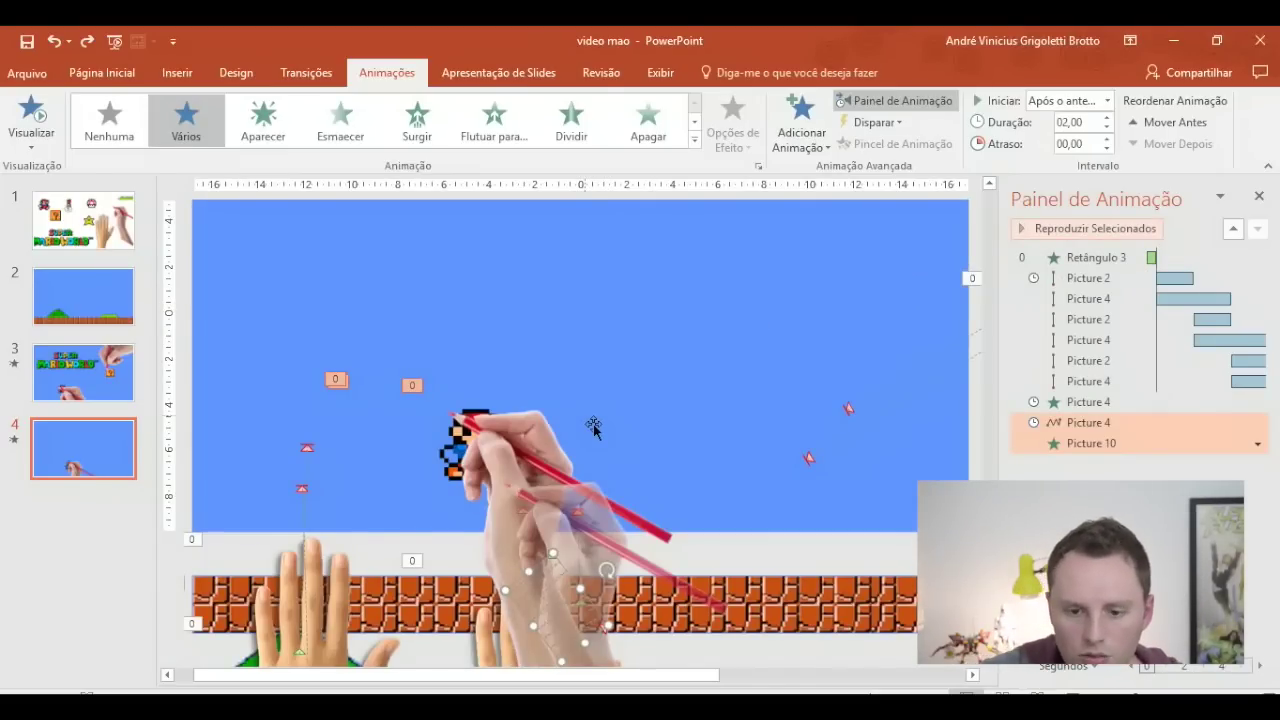
scroll(594, 407, "down", 3)
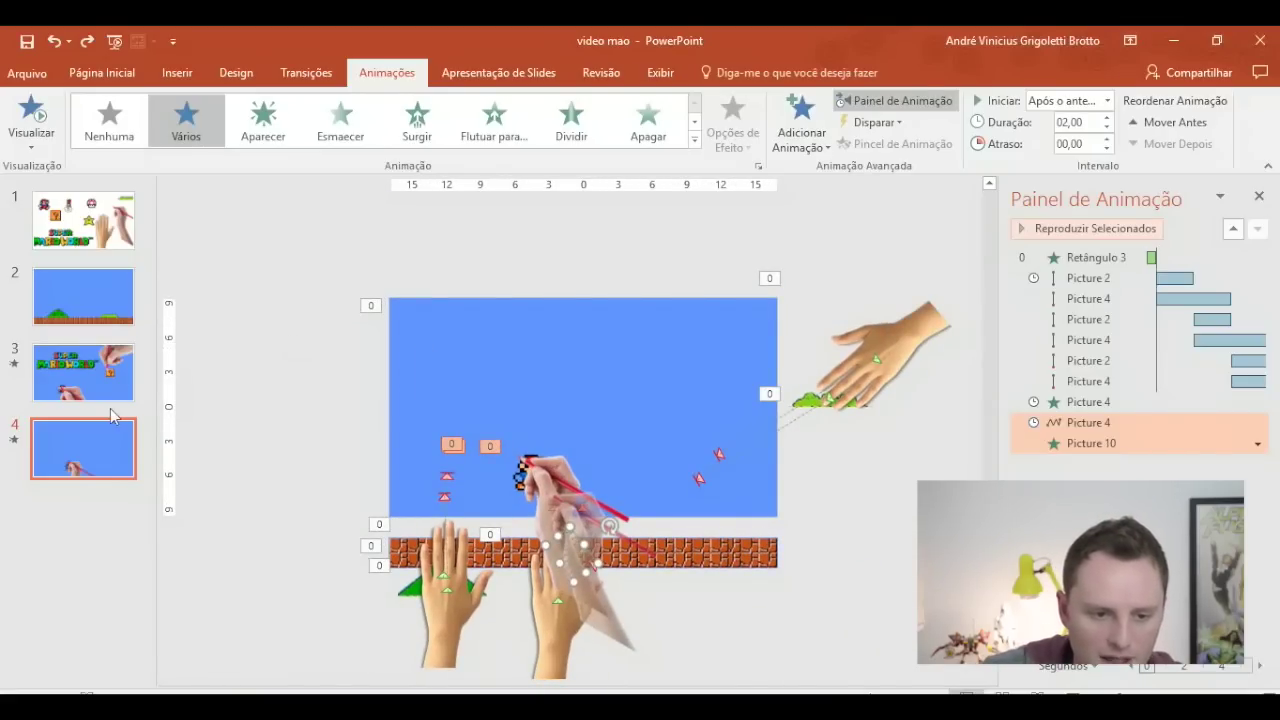
left_click(83, 220)
- Copy the question block from slide 1 to slide 4's upper-right sky and duplicate the pencil hand there
left_click(436, 423)
key("ctrl+c")
left_click(83, 448)
key("ctrl+v")
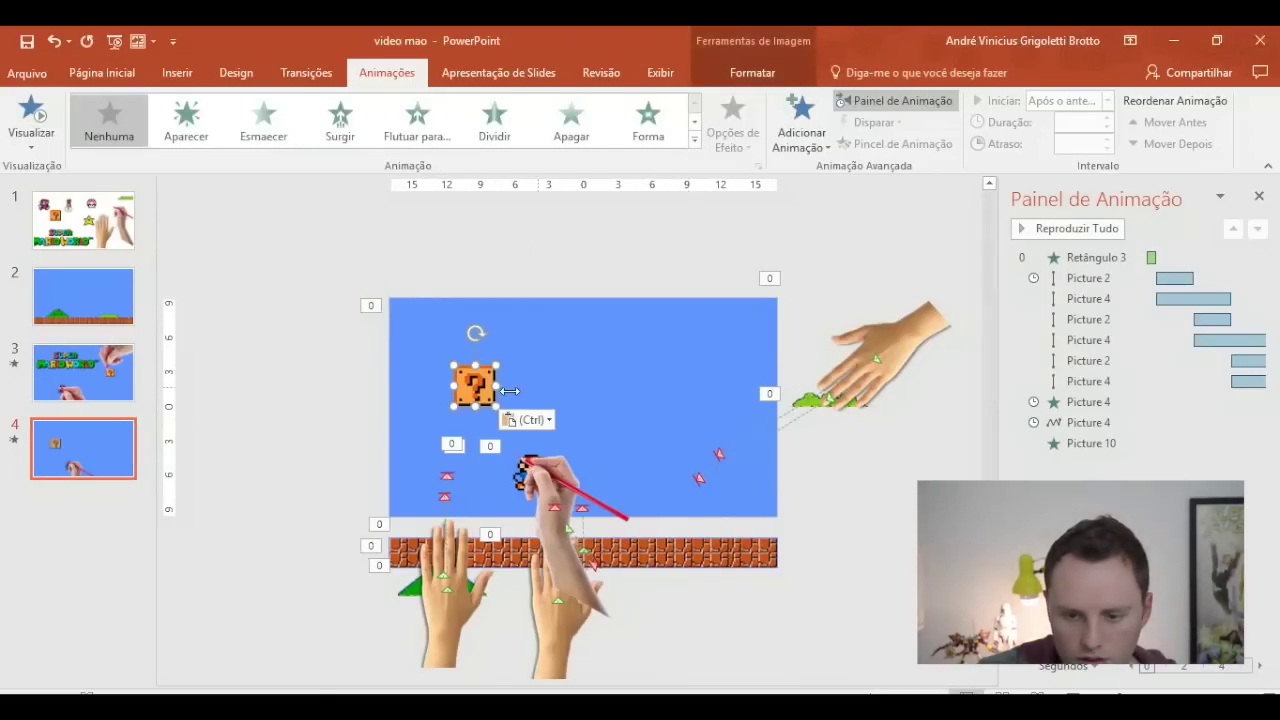
mouse_move(486, 399)
left_mouse_down()
mouse_move(668, 410)
mouse_move(683, 392)
left_mouse_up()
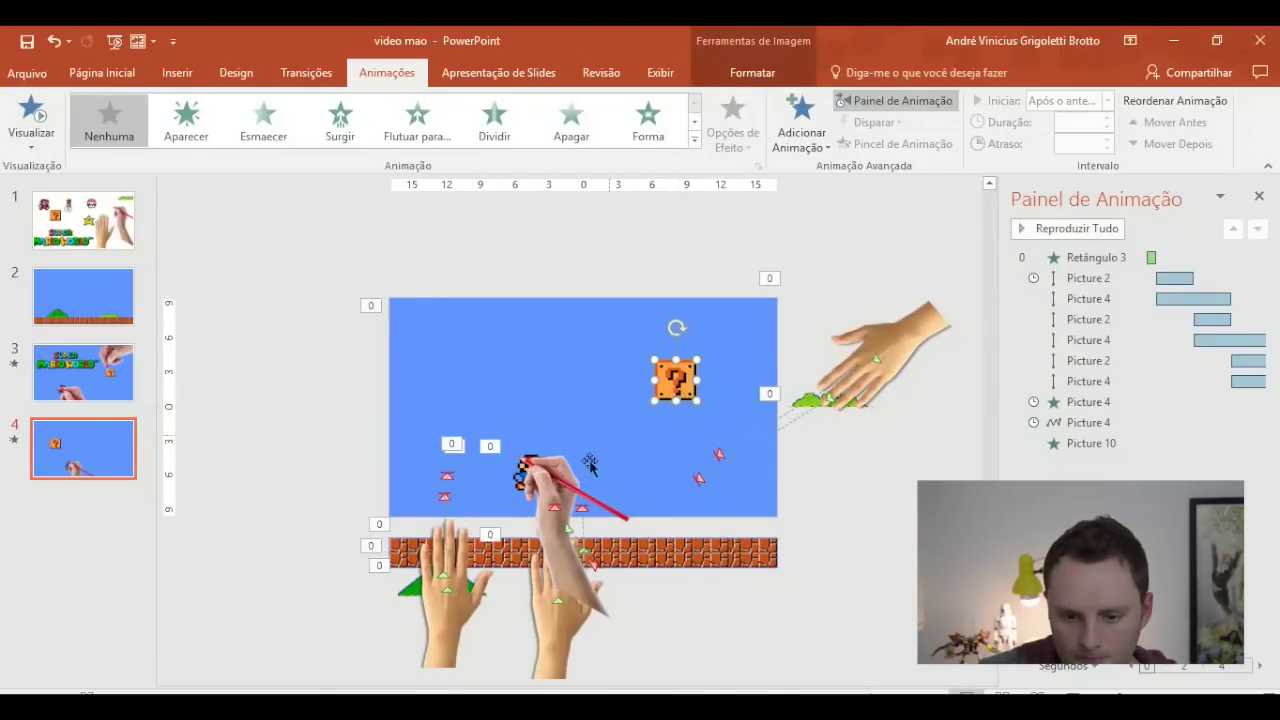
left_click(560, 485)
left_click_drag(560, 485, 744, 252, "ctrl")
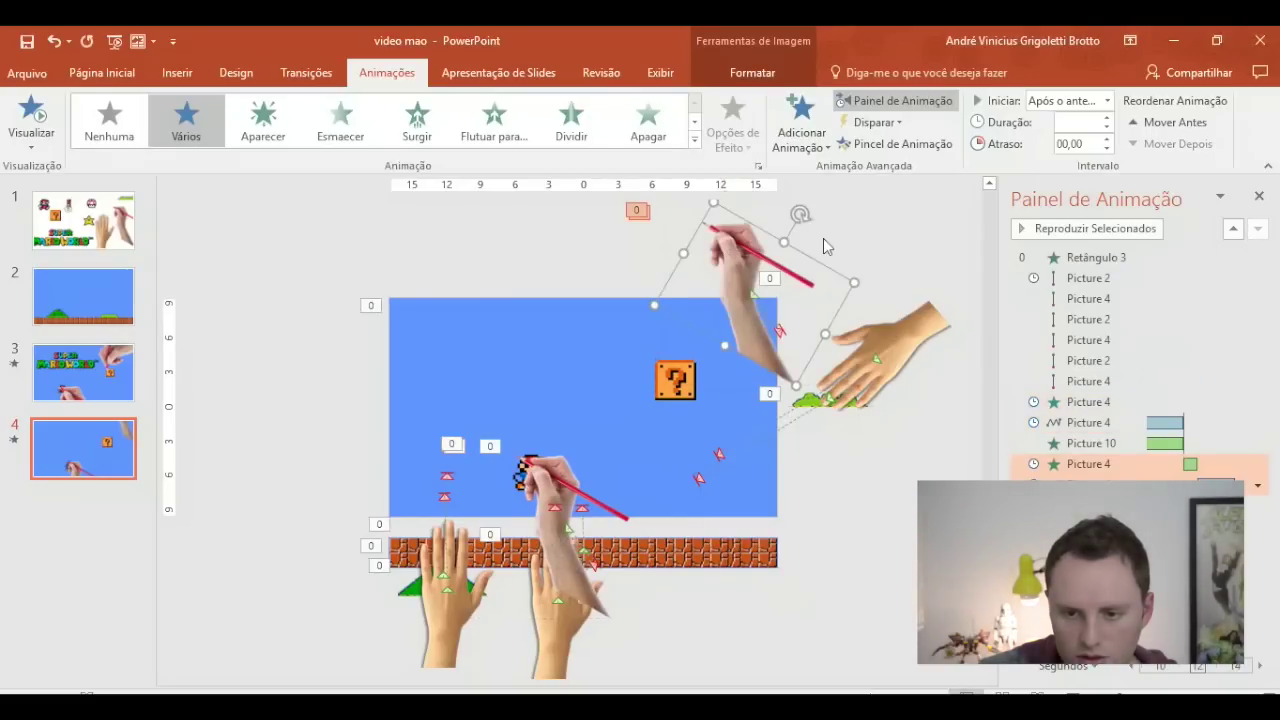
- Rotate the copied hand upright and rest its pencil tip on the question block
left_click_drag(816, 218, 810, 297)
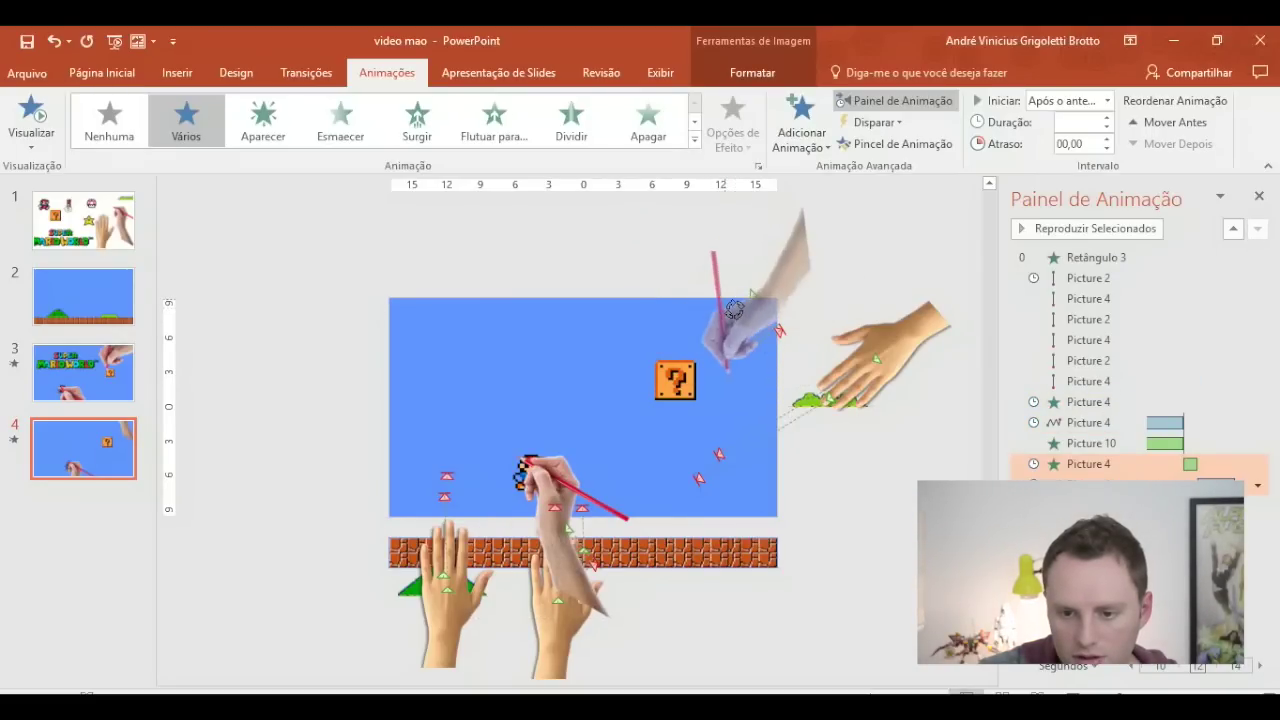
left_click_drag(806, 269, 748, 284)
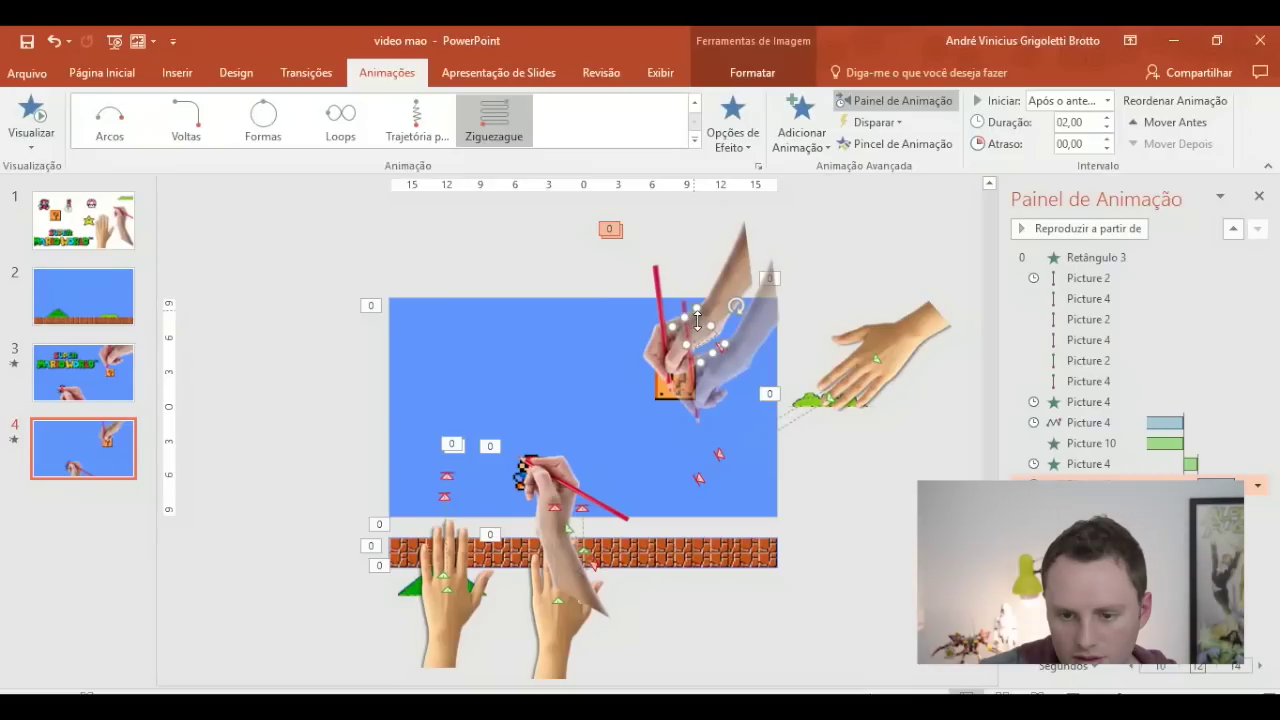
left_click(770, 237)
left_click_drag(738, 250, 728, 240)
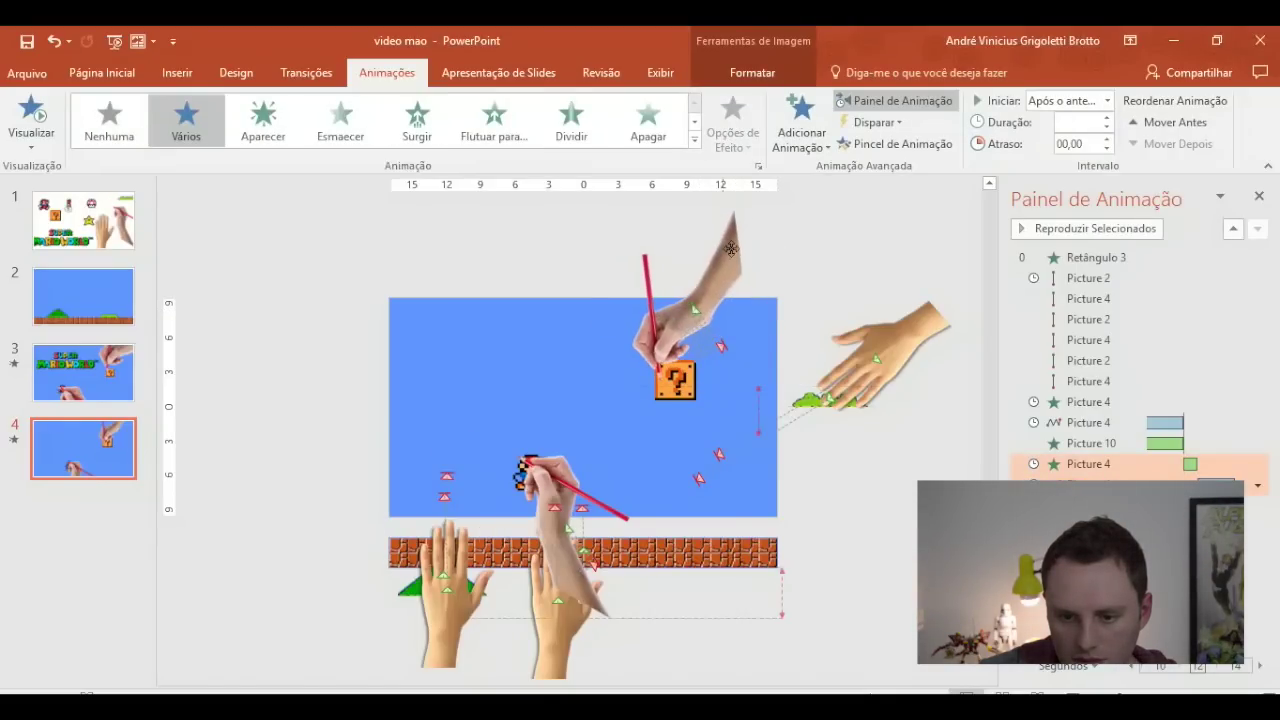
- Preview the copied hand's zigzag animation, then select the question block
left_click(1088, 485)
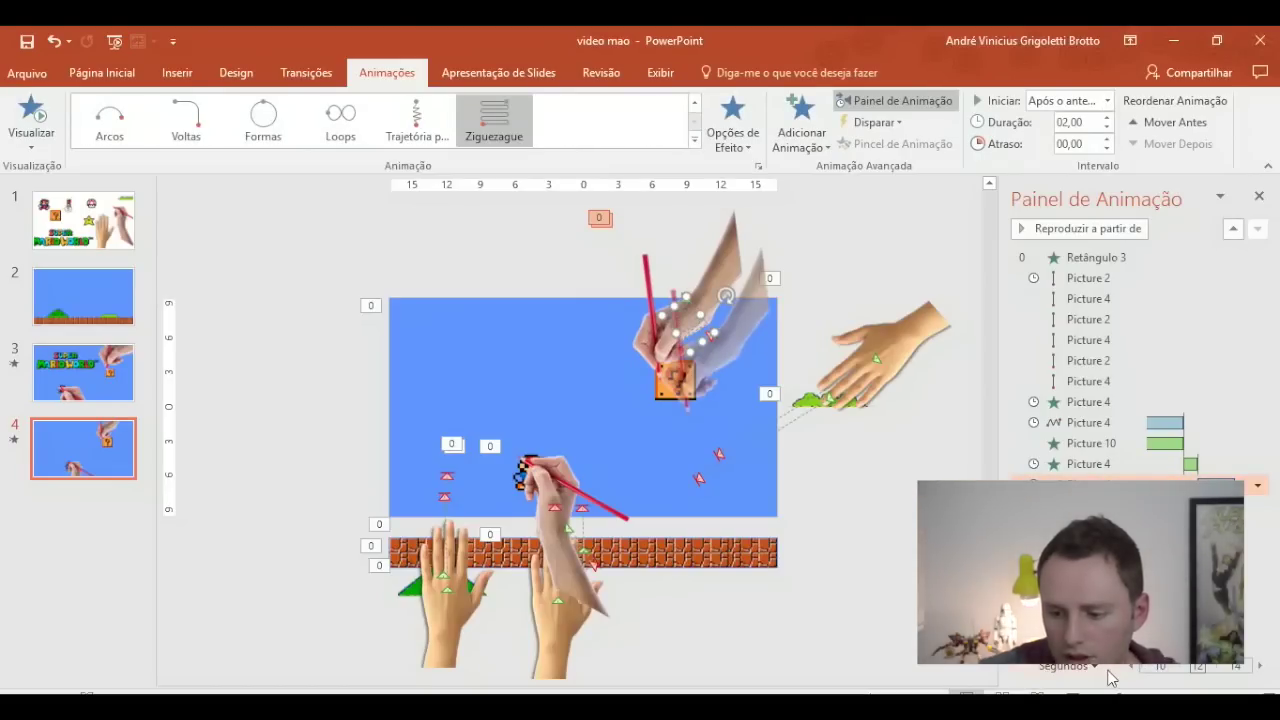
left_click(1096, 234)
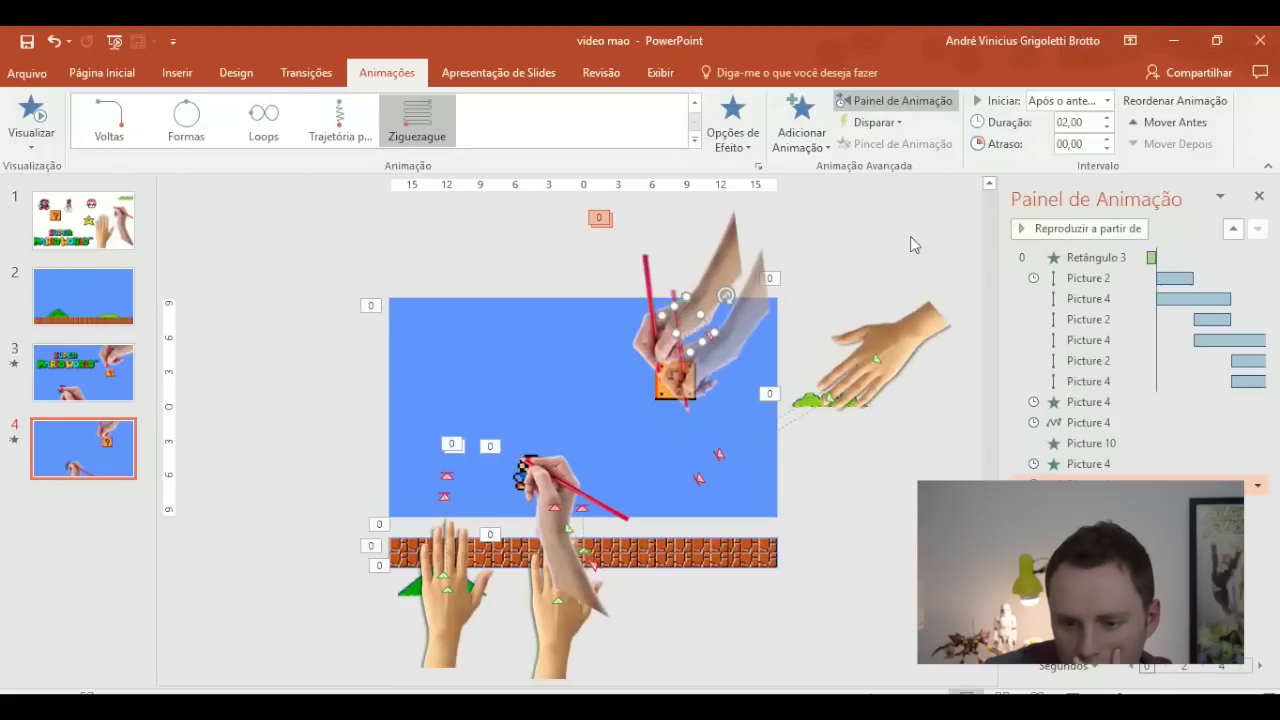
left_click(731, 271)
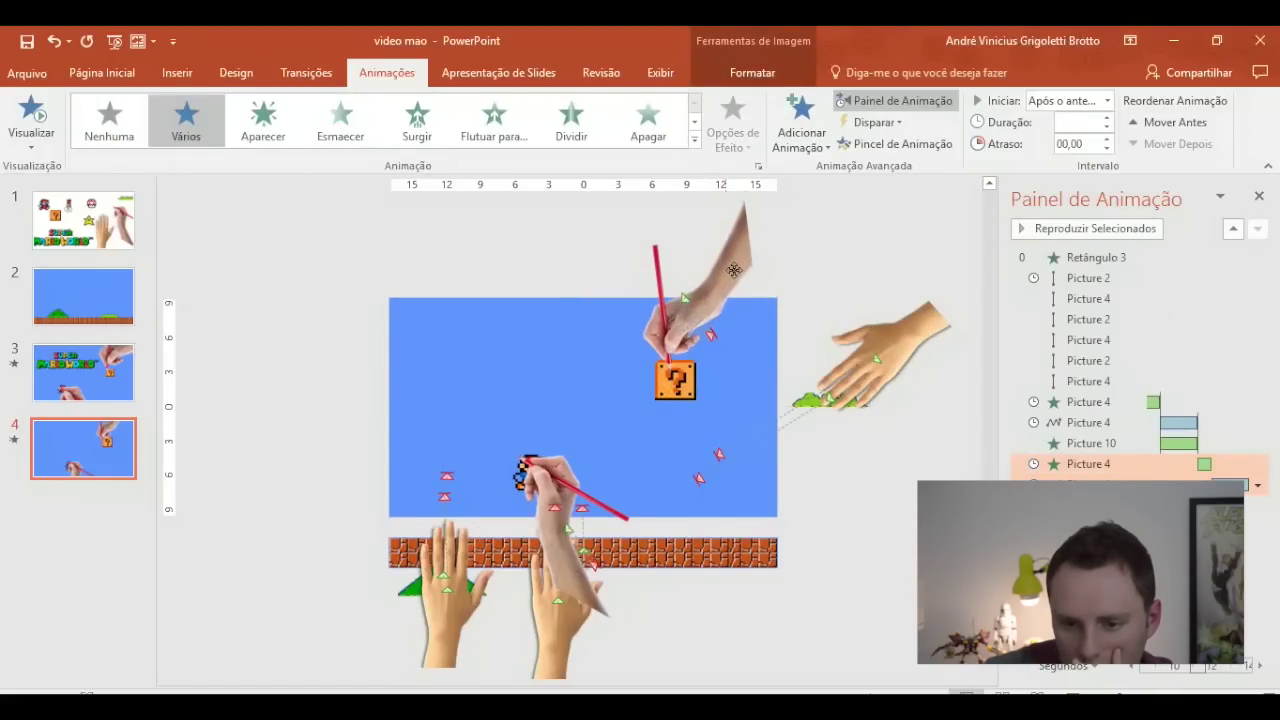
left_click(1195, 425)
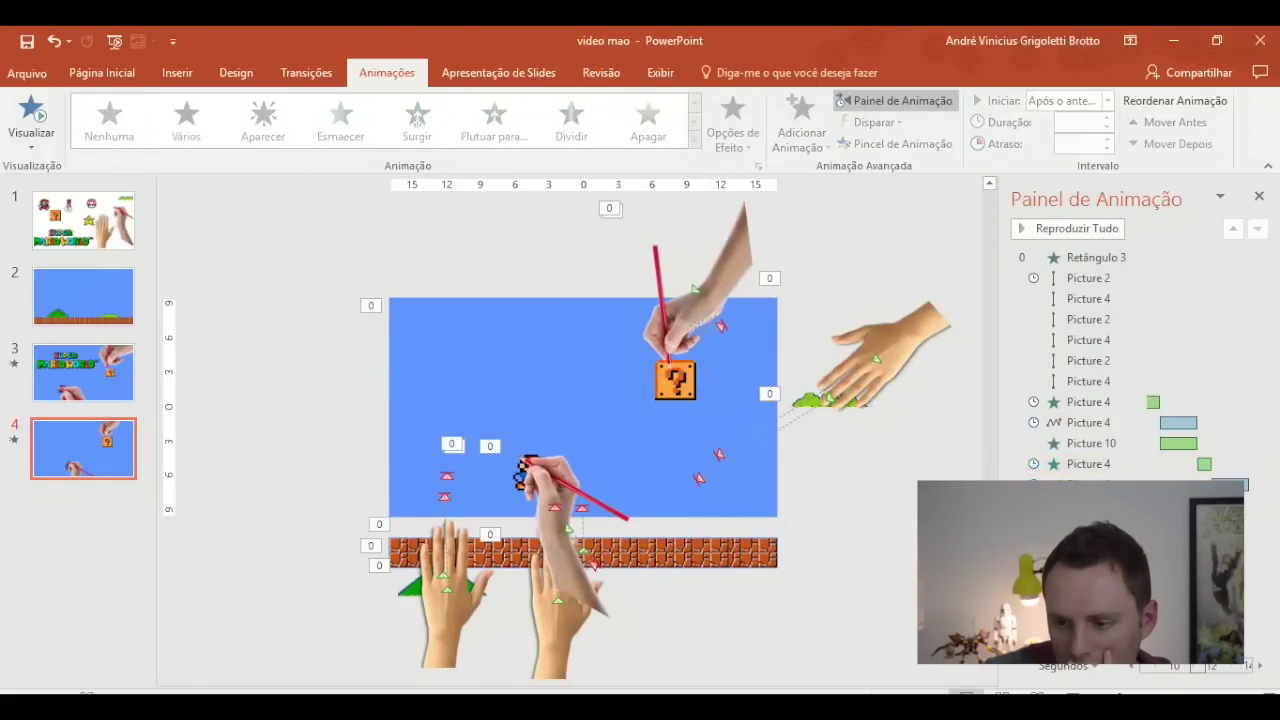
left_click(1127, 238)
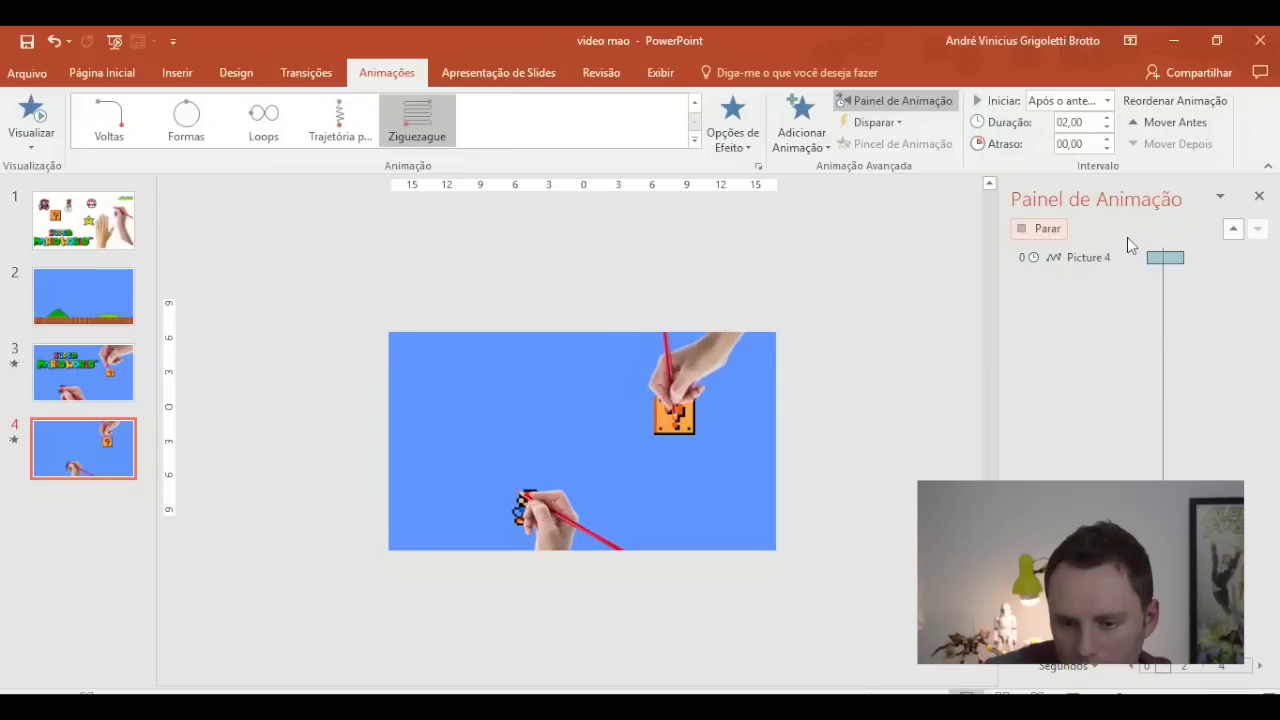
left_click(668, 392)
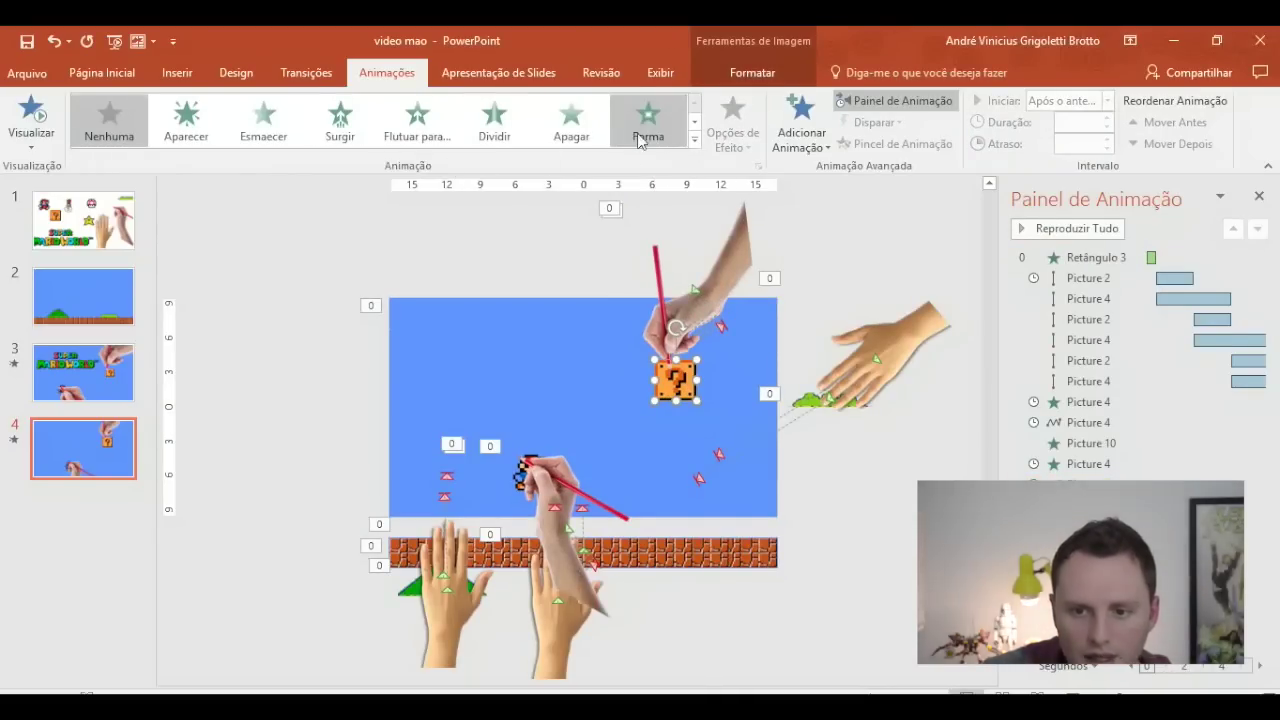
left_click(566, 122)
left_click(733, 125)
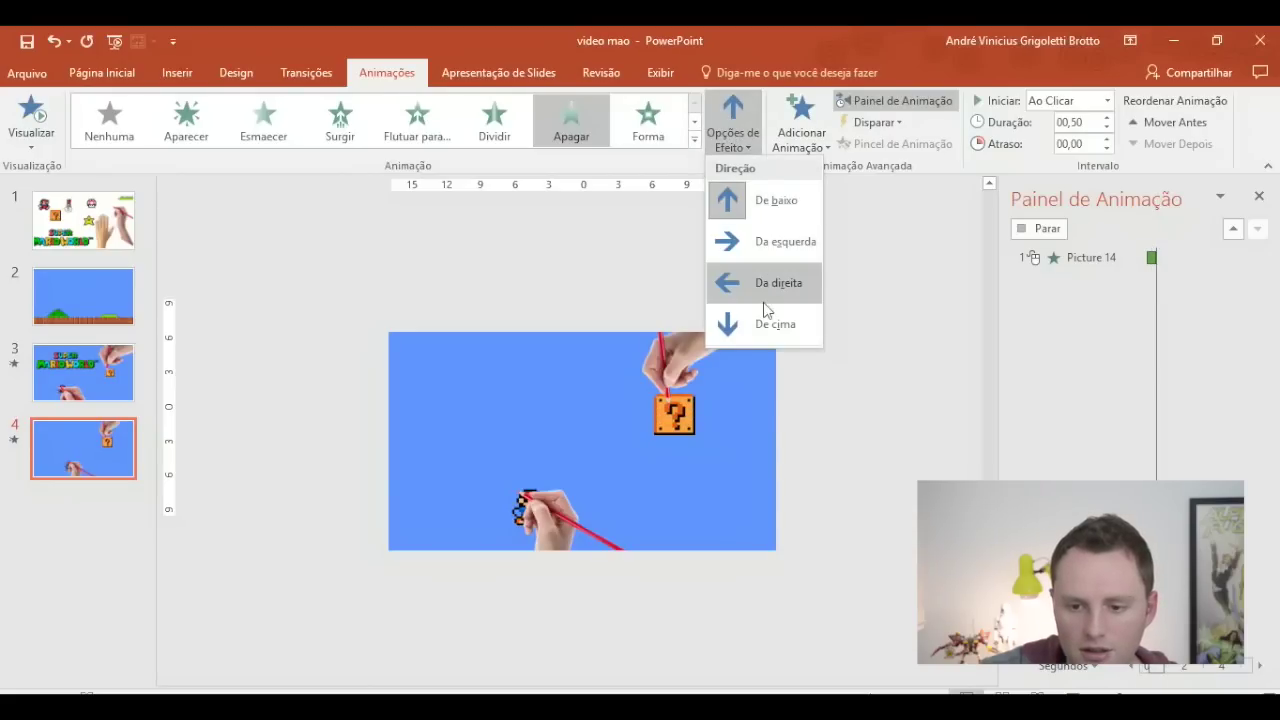
left_click(765, 318)
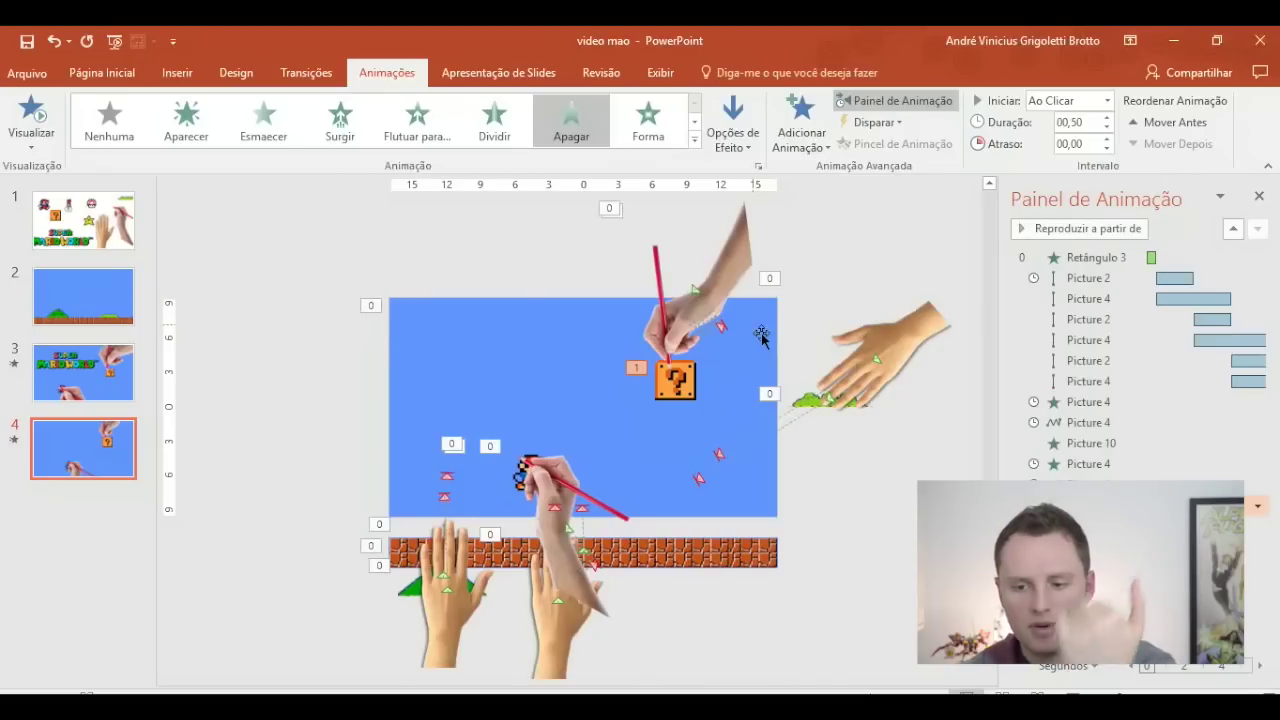
left_click(1258, 506)
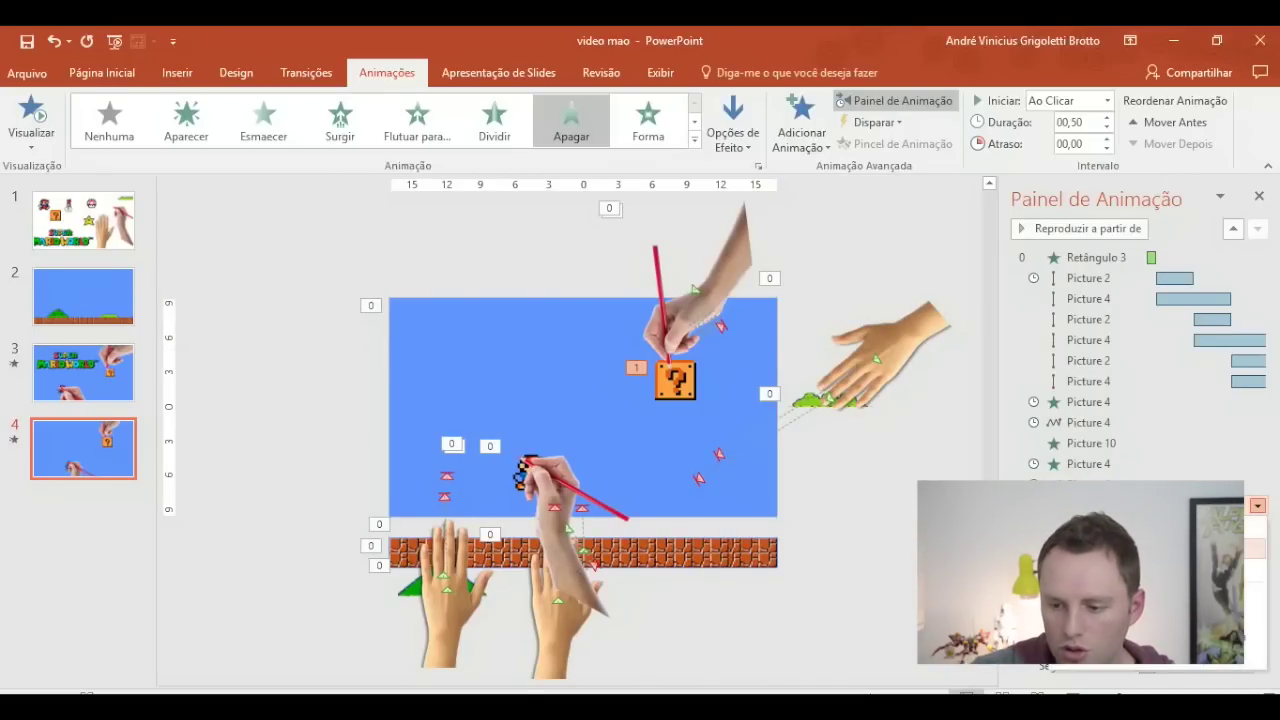
left_click(1255, 548)
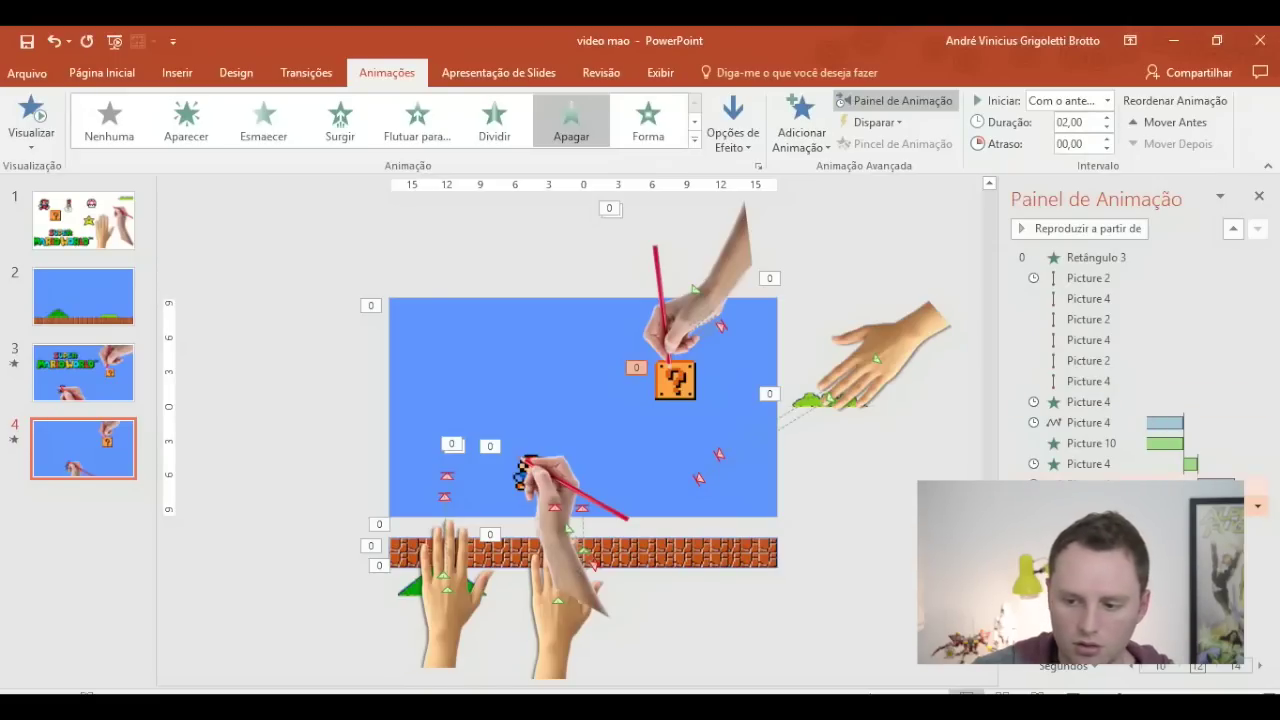
left_click(700, 300)
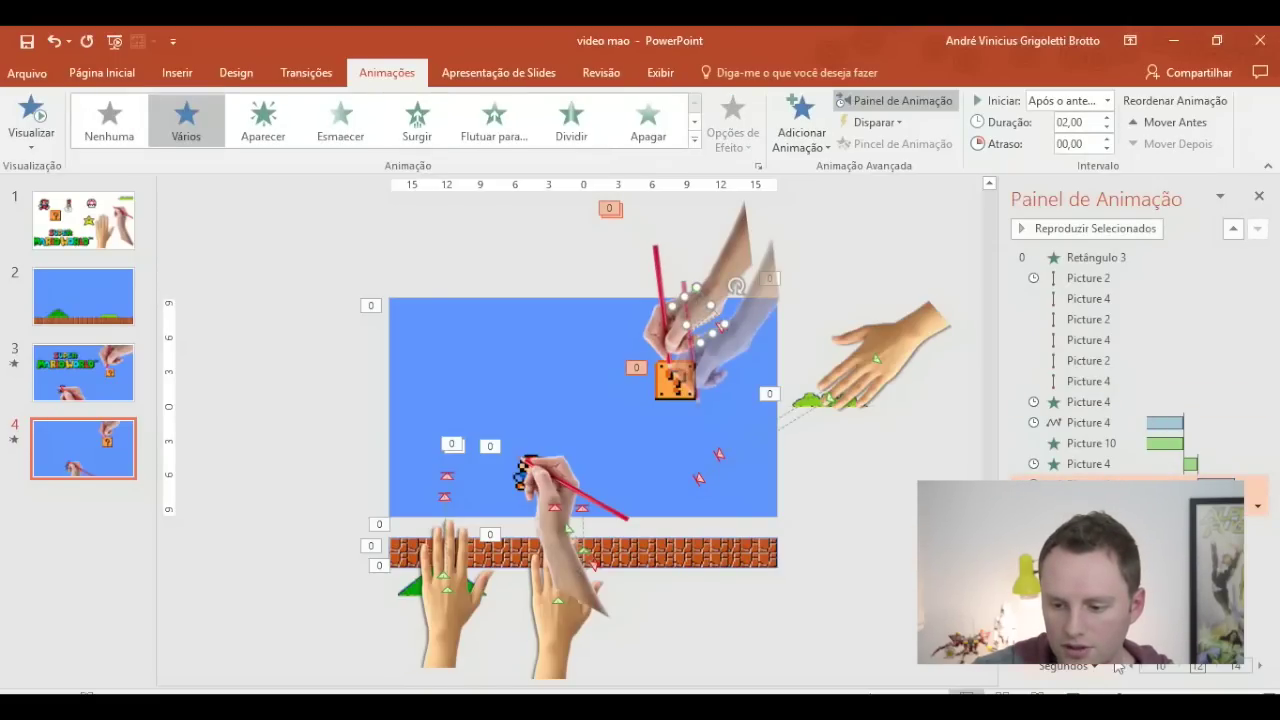
left_click(1097, 221)
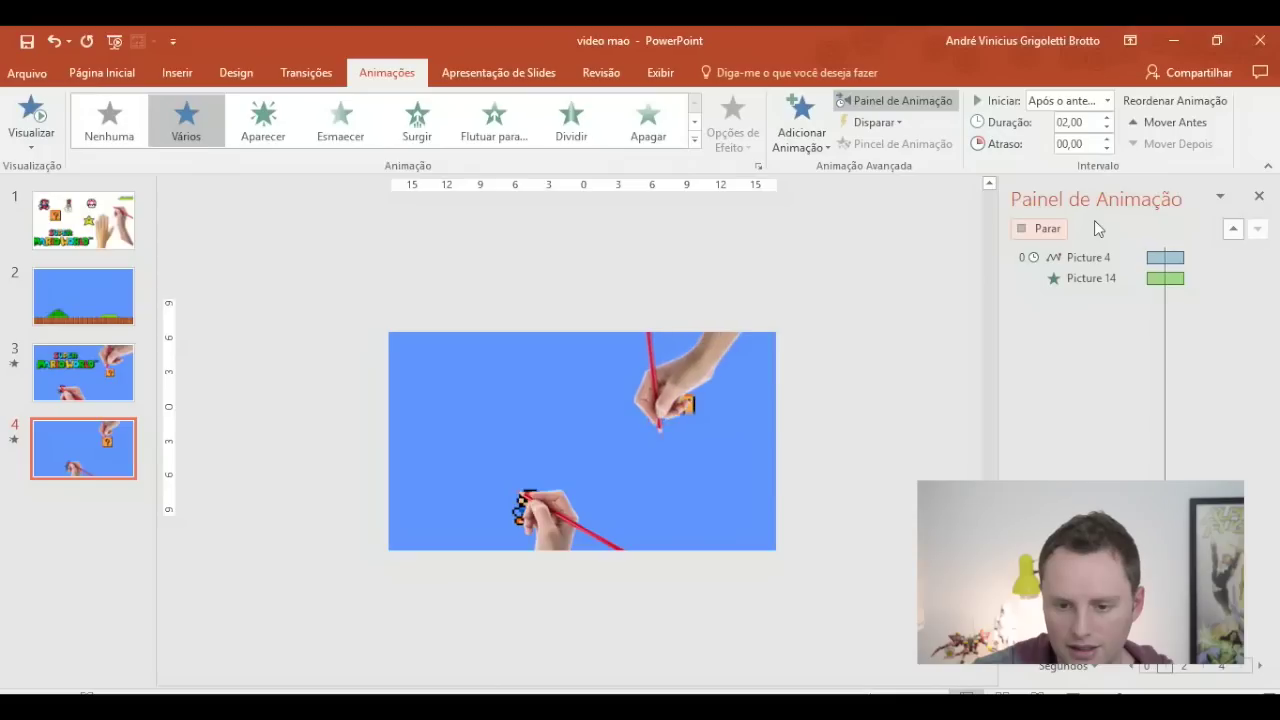
key("Escape")
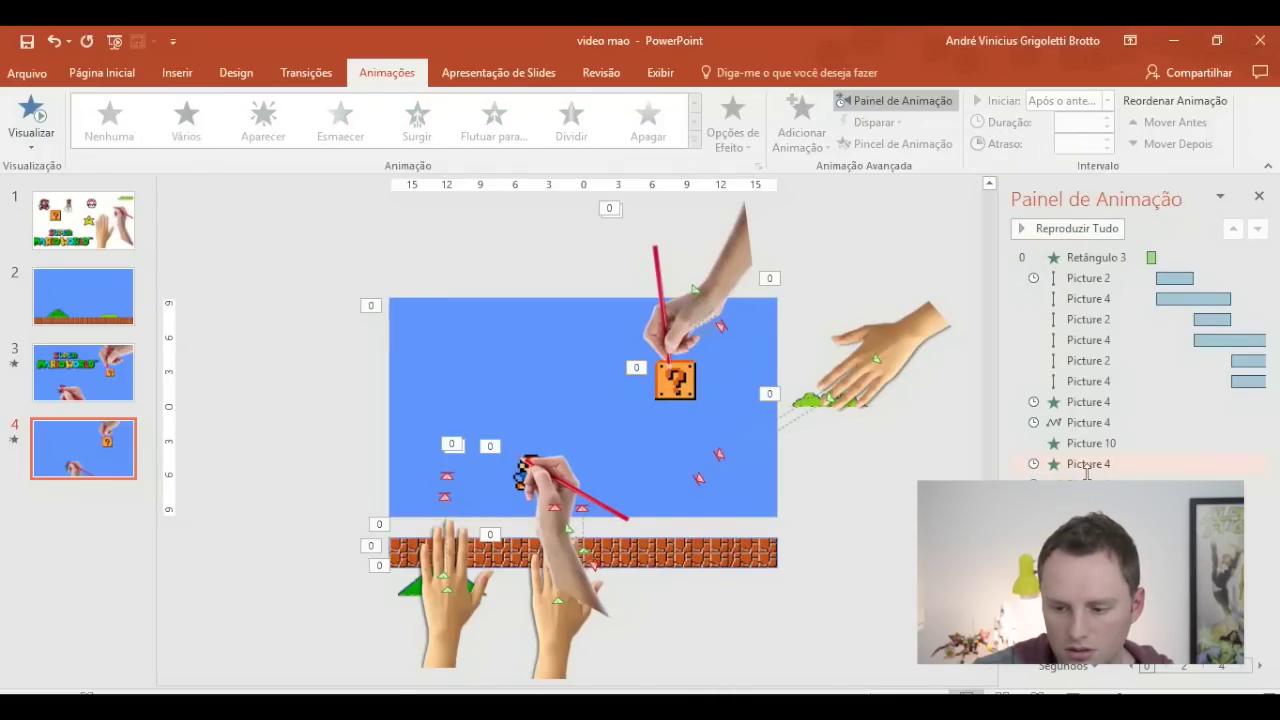
- Widen the Animation Pane timeline and shift Picture 10's entrance bar slightly later
left_click_drag(1157, 677, 1259, 664)
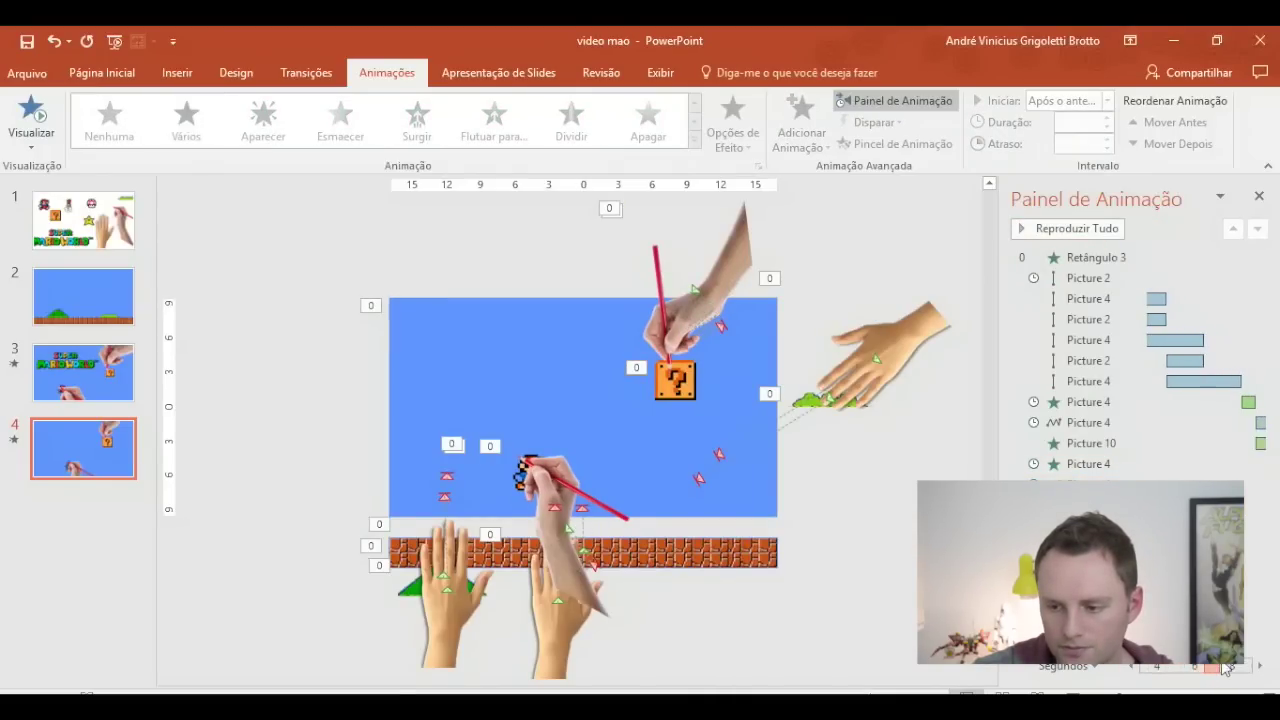
left_click_drag(1222, 668, 1147, 667)
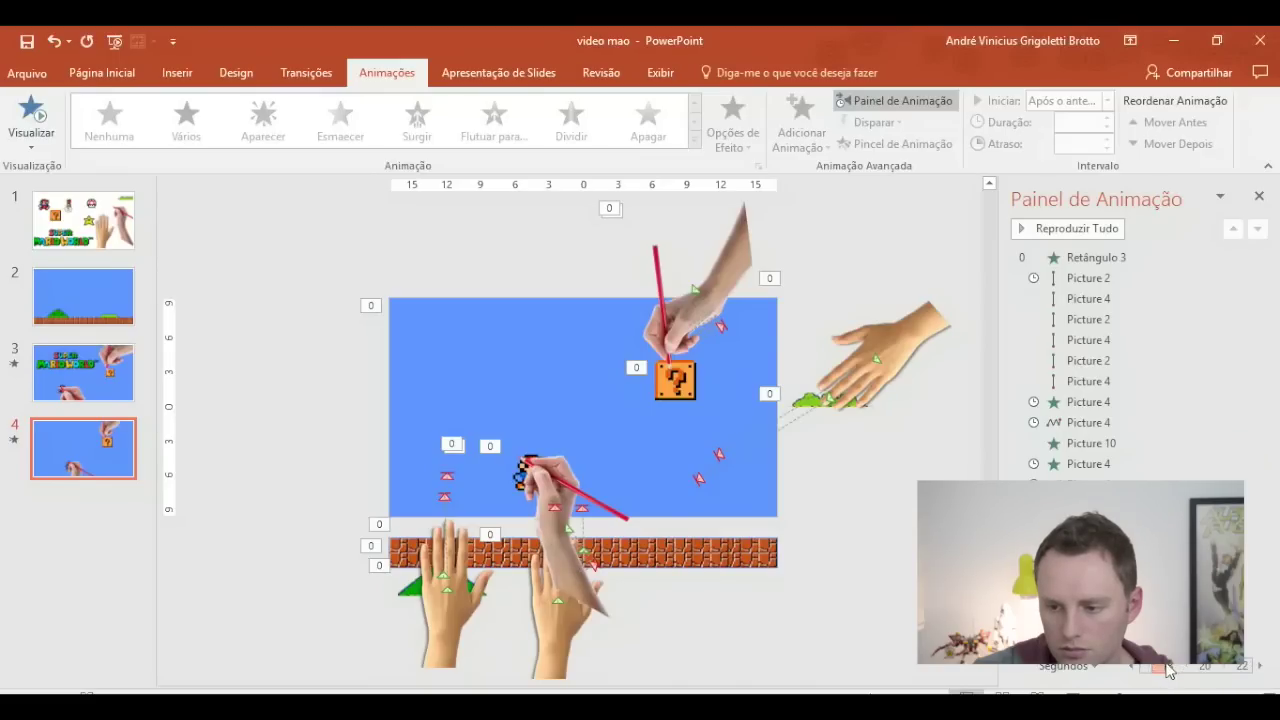
left_click_drag(998, 509, 776, 509)
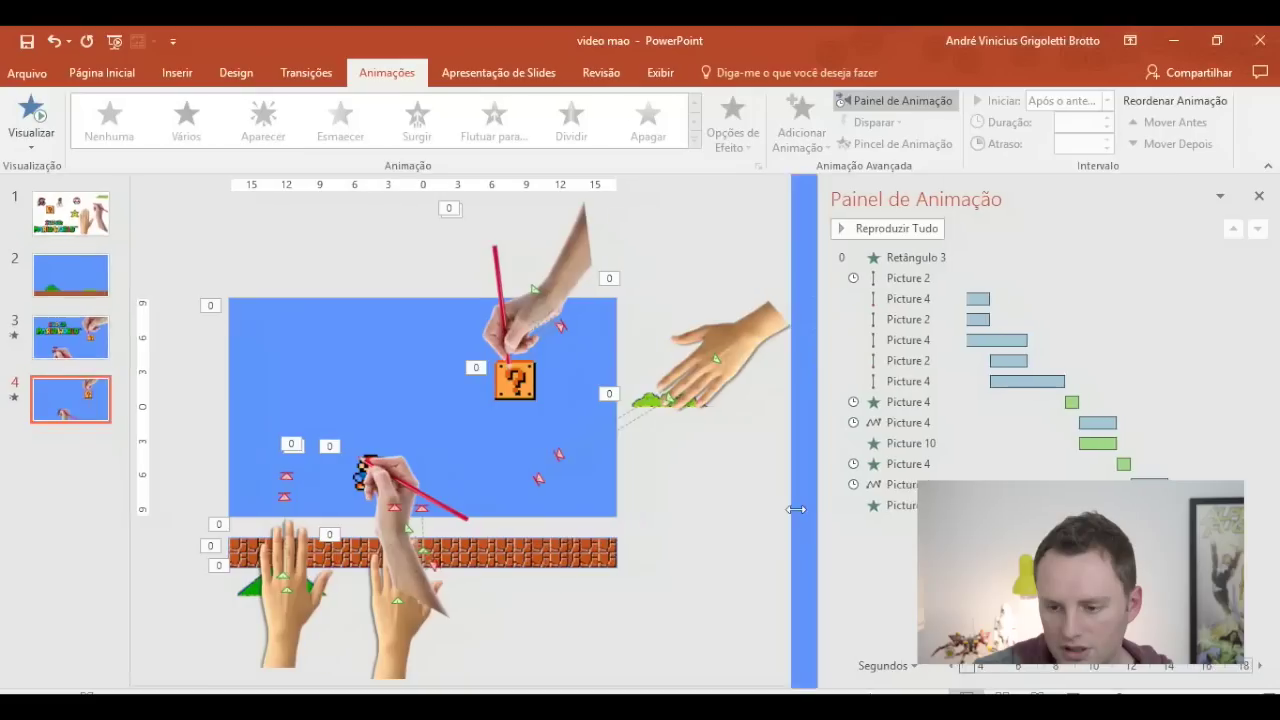
left_click(1038, 447)
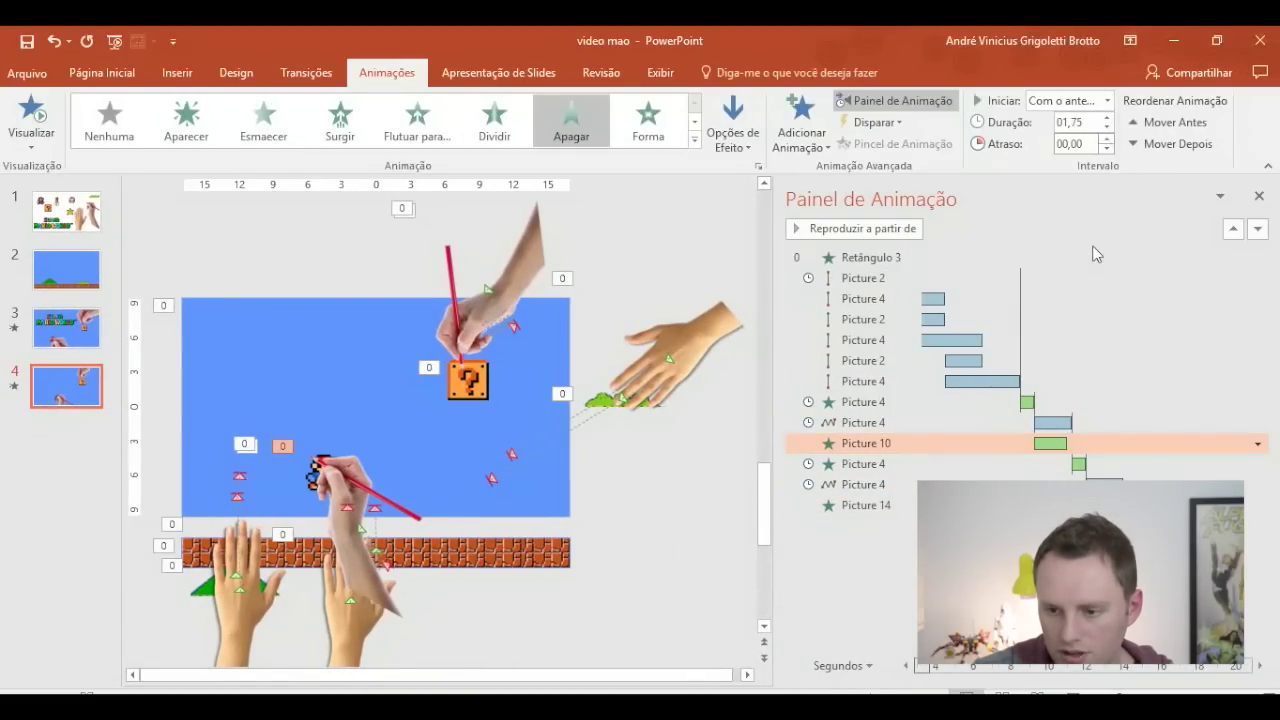
left_click_drag(1056, 447, 1061, 447)
- Play the pencil hand's zigzag and Picture 14's animation together, then select the mushroom
left_click(1060, 505)
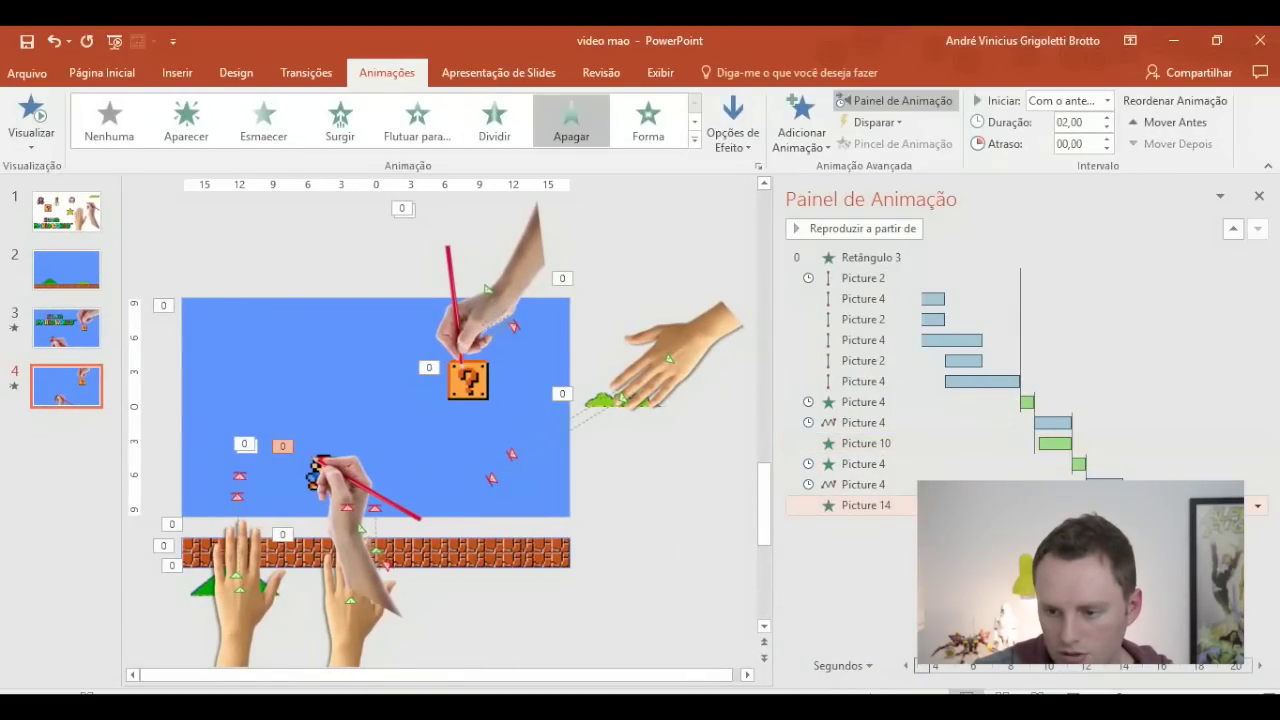
left_click(1094, 148)
key("Escape")
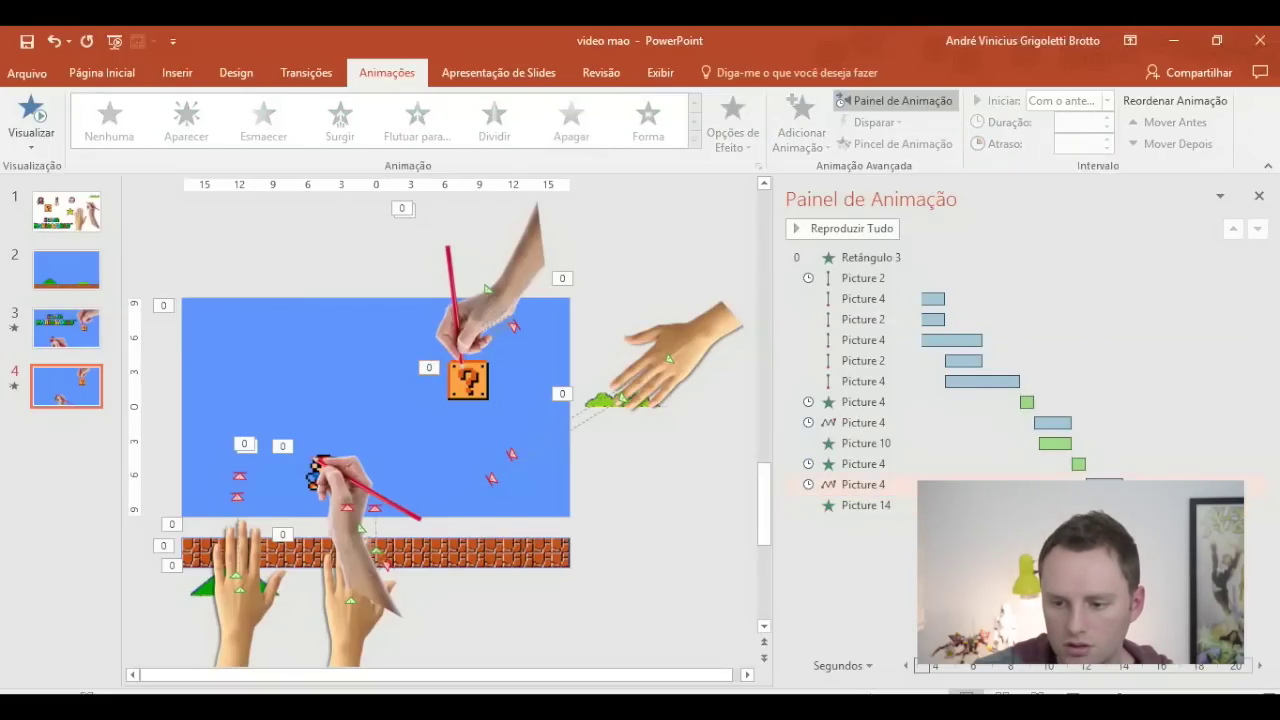
left_click(866, 484)
left_click(866, 505, "shift")
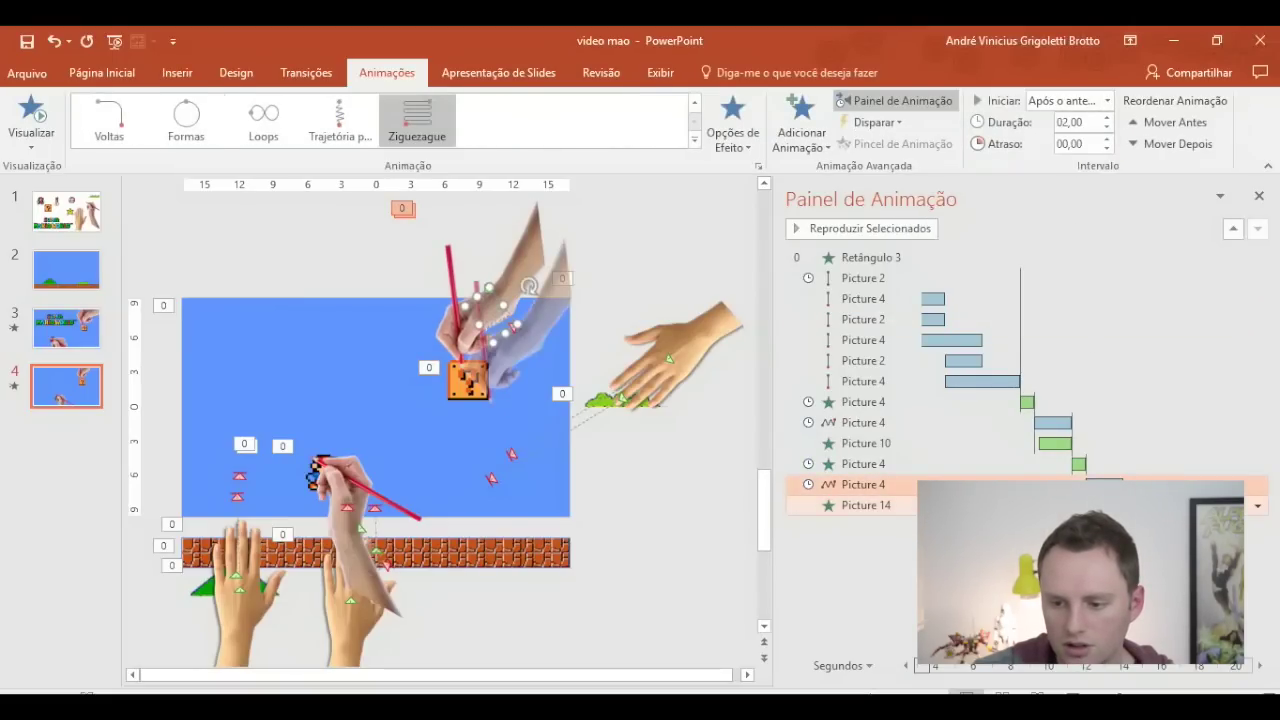
left_click(896, 230)
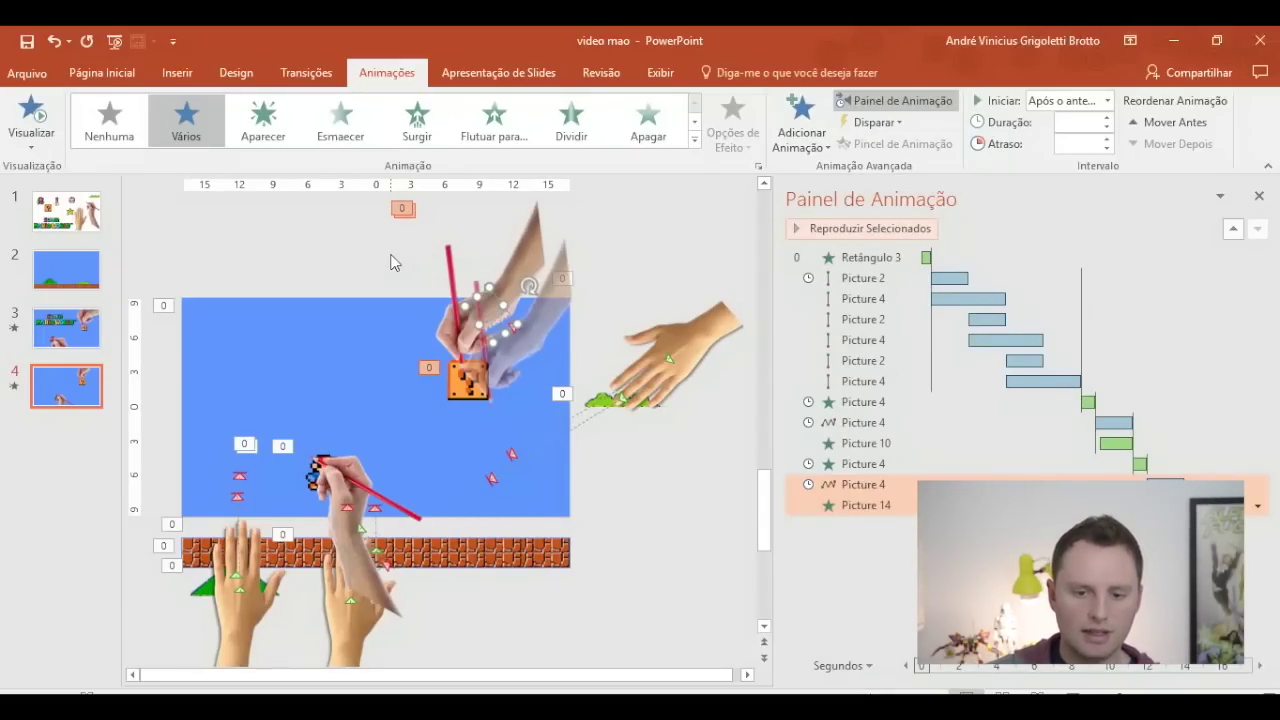
scroll(393, 258, "down", 2)
left_click(537, 340)
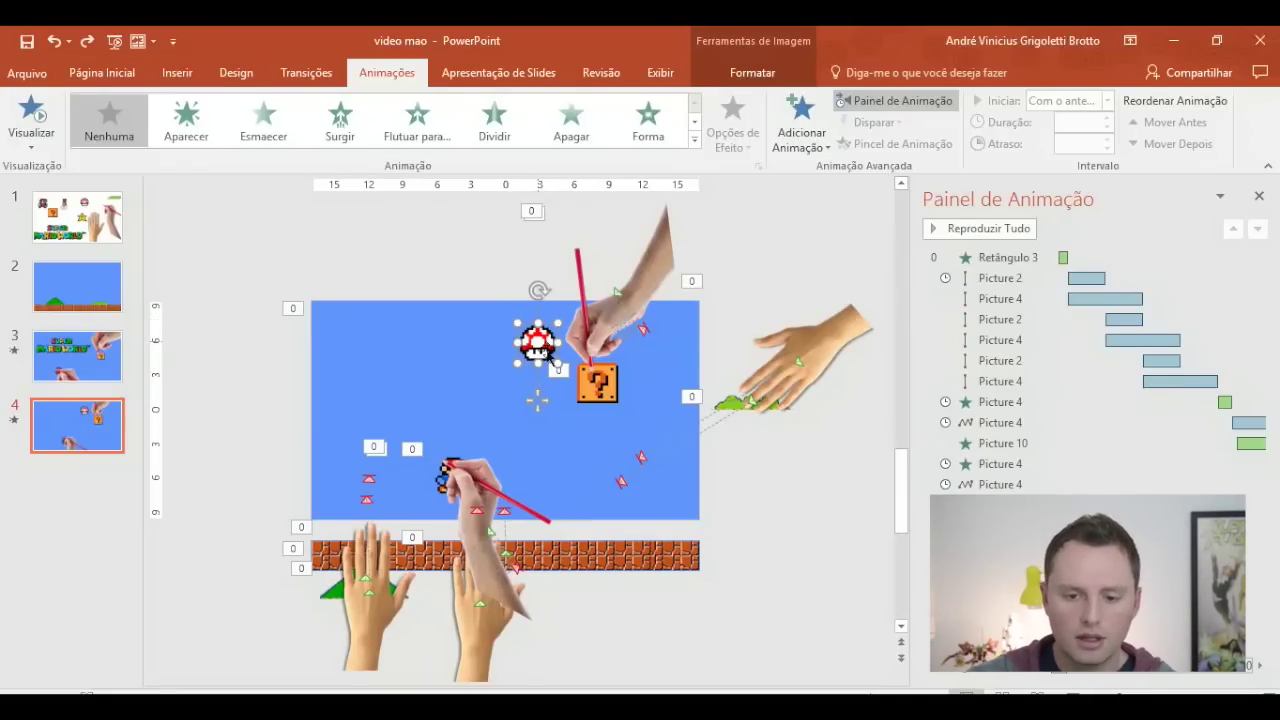
- Position the mushroom on the question block and give it an Aparecer entrance
left_click_drag(548, 352, 608, 378)
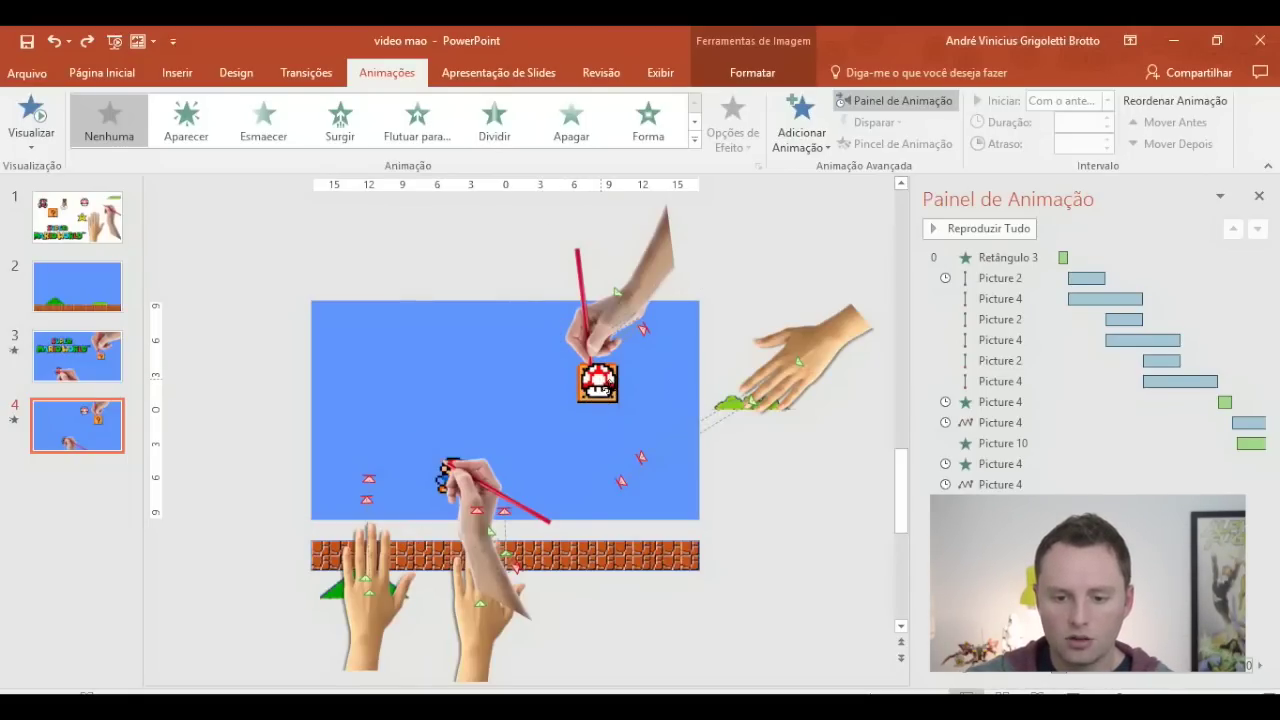
left_click_drag(607, 378, 606, 388)
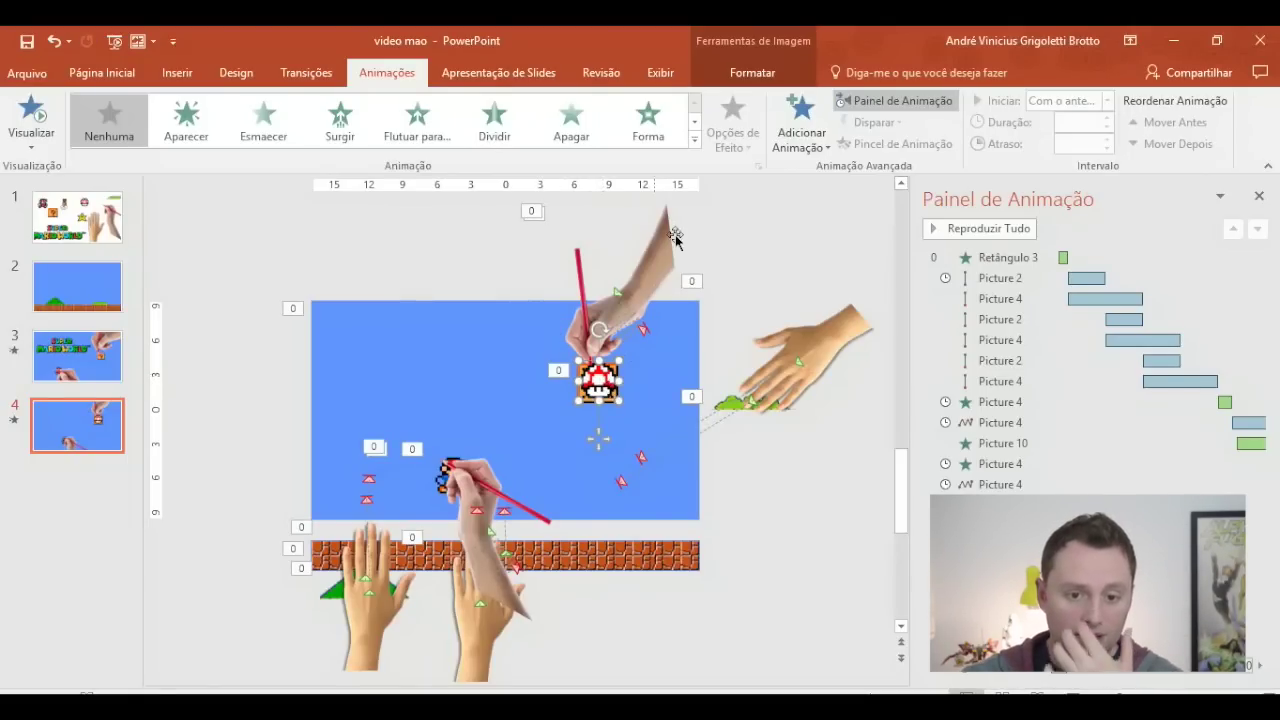
left_click(693, 143)
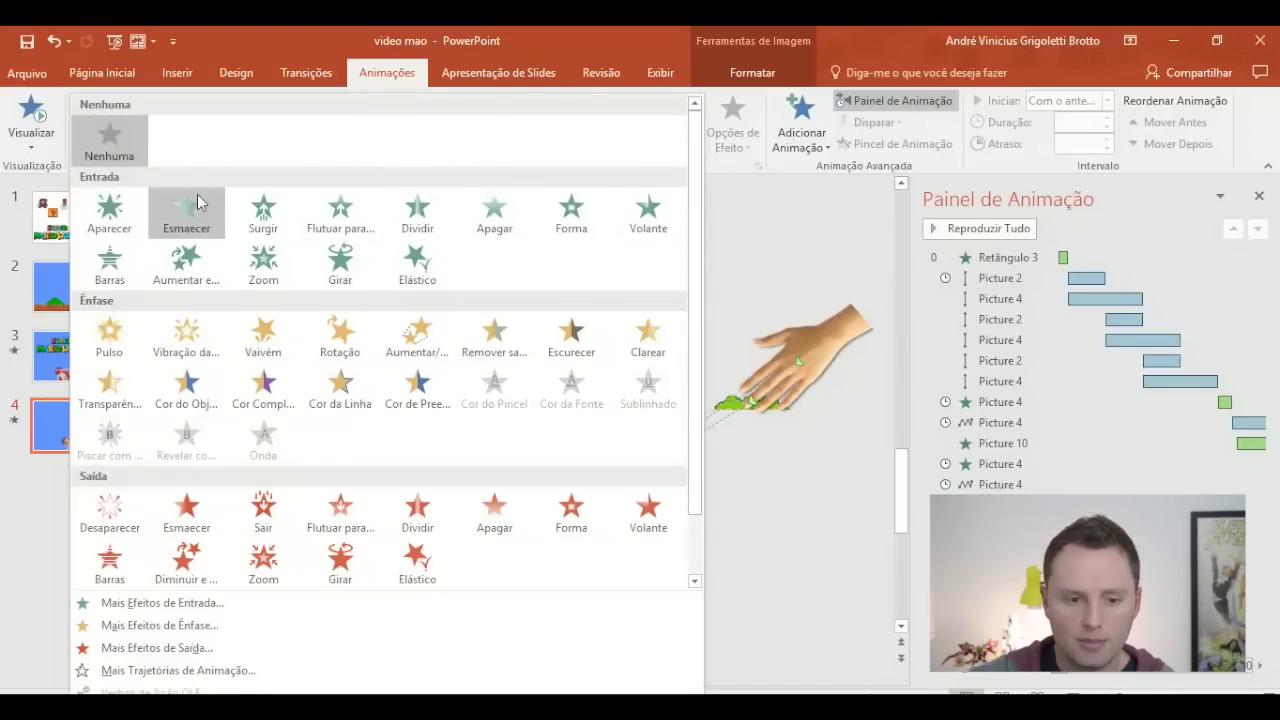
left_click(129, 214)
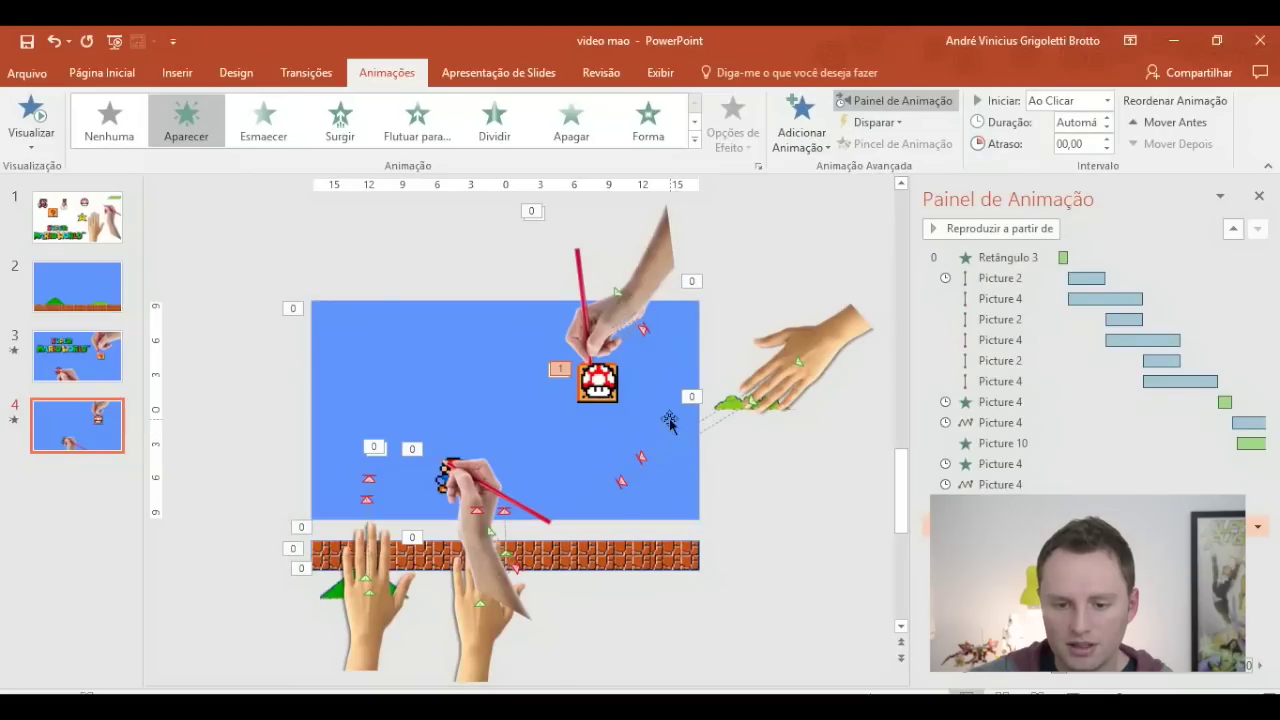
- Add a Linhas motion path to the mushroom, ending a short way above the block
left_click(801, 135)
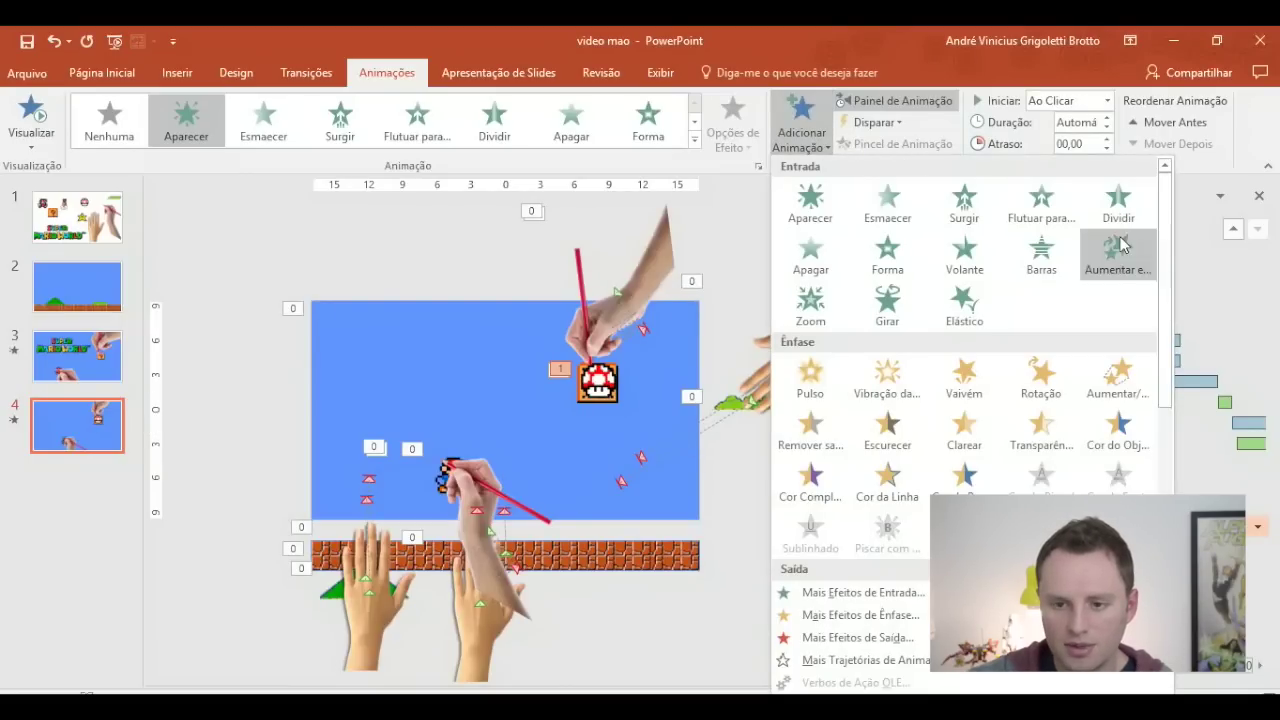
scroll(1170, 280, "down", 5)
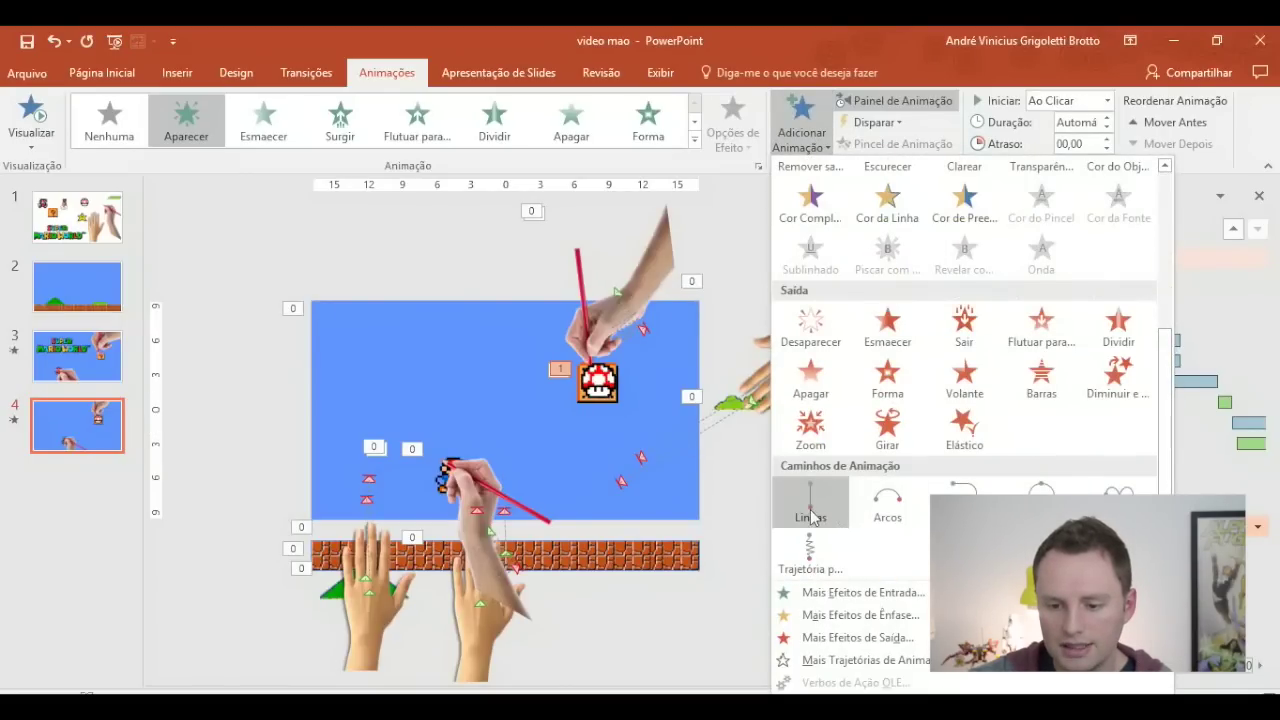
left_click(810, 500)
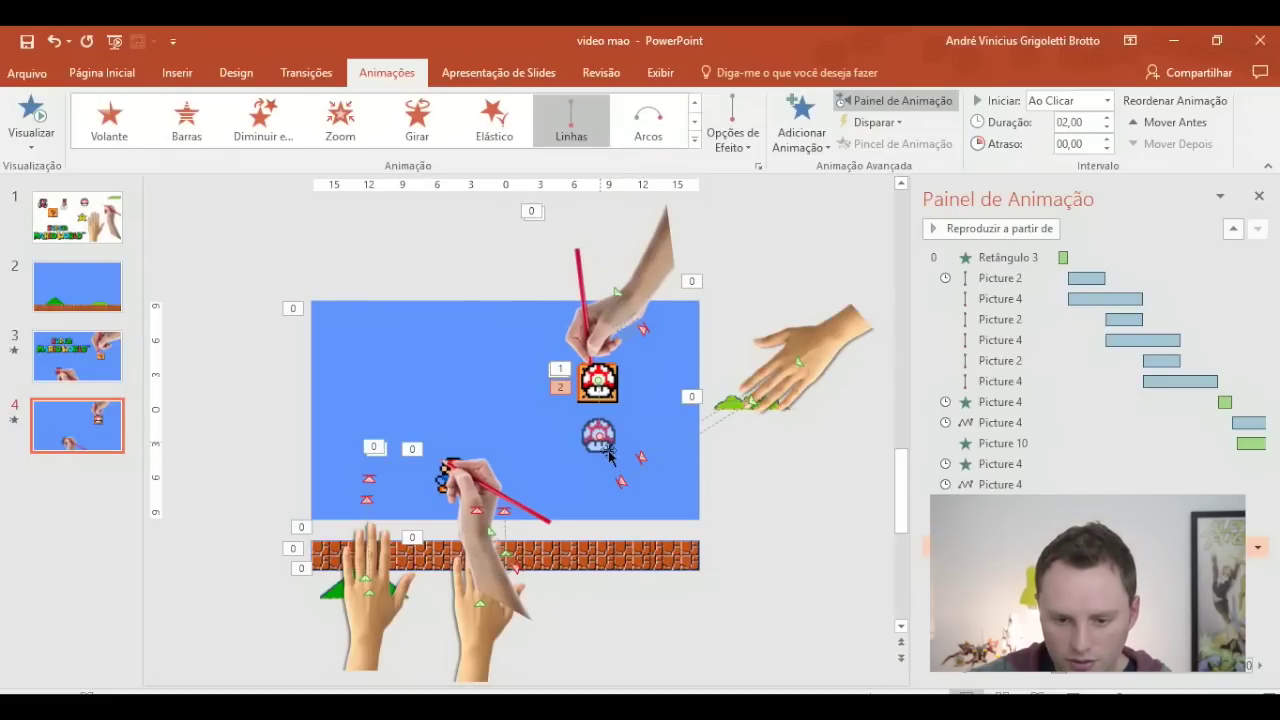
left_click_drag(609, 455, 605, 348)
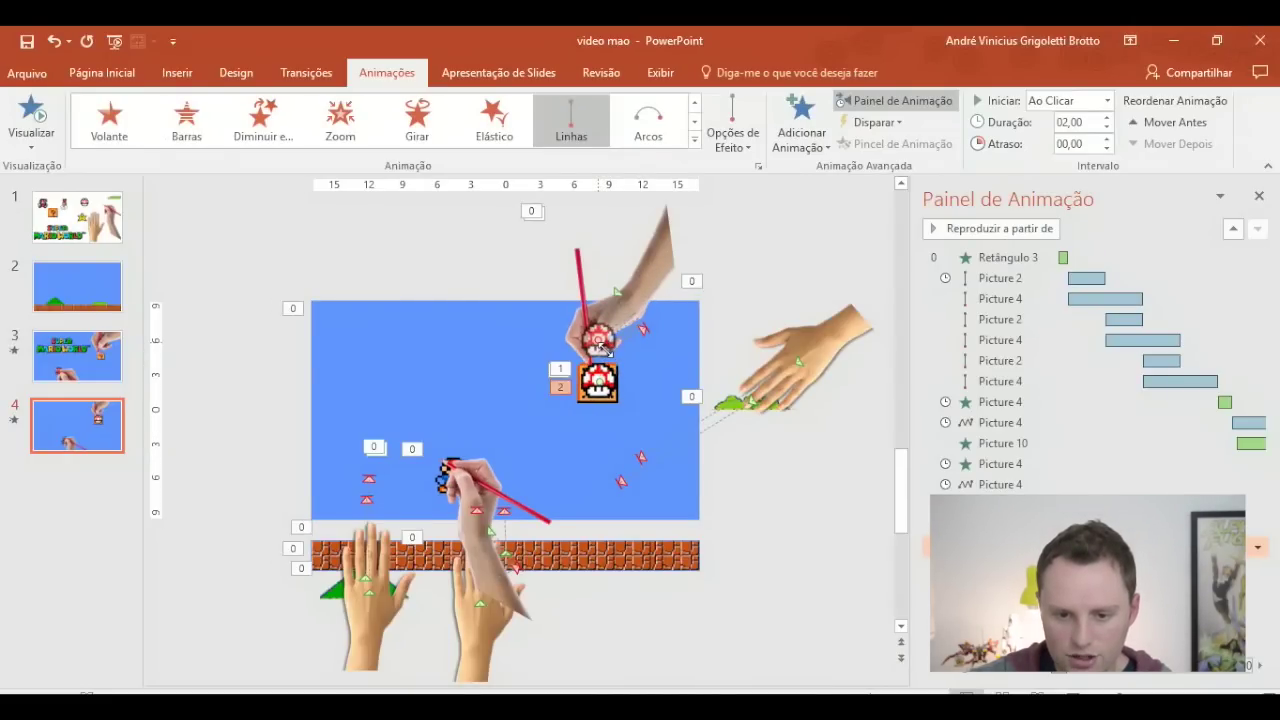
scroll(605, 348, "up", 5, "ctrl")
left_click_drag(763, 288, 762, 300)
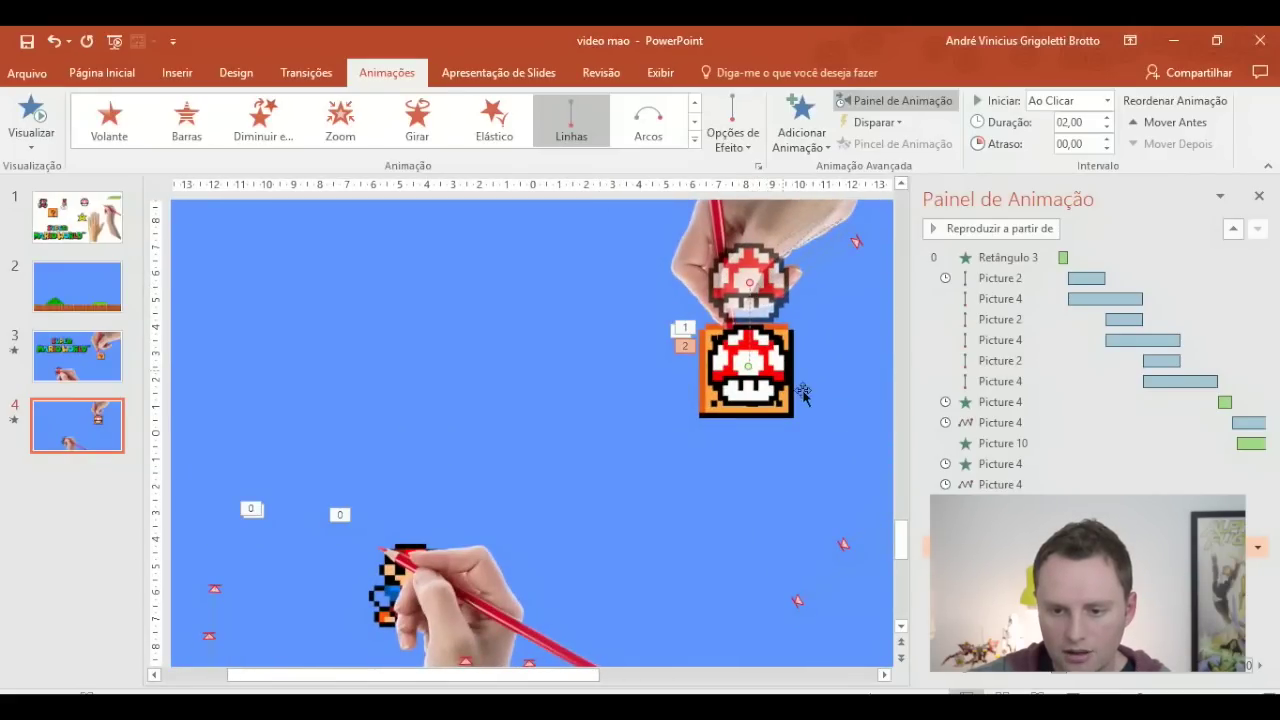
scroll(854, 434, "down", 5, "ctrl")
left_click(596, 403)
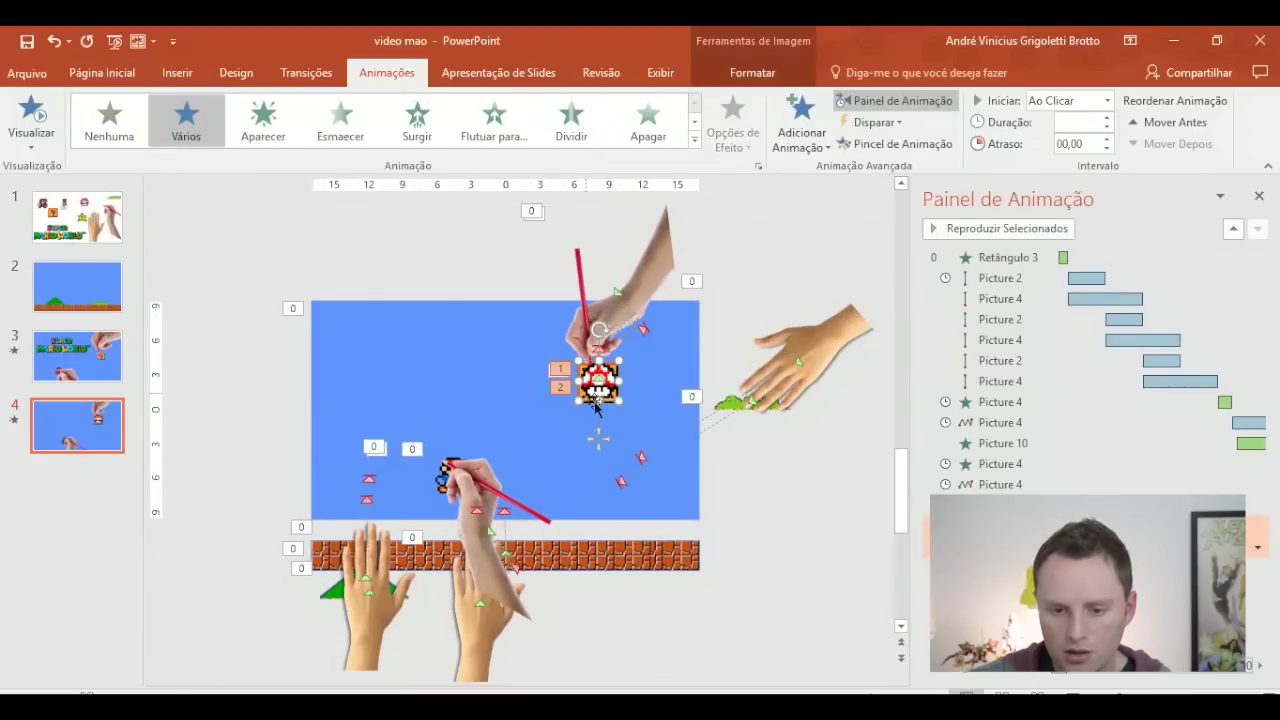
- Send the shape one layer backward so the question block sits in front of the mushroom
left_click(513, 410)
right_click(510, 404)
mouse_move(640, 546)
left_click(760, 548)
left_click(793, 558)
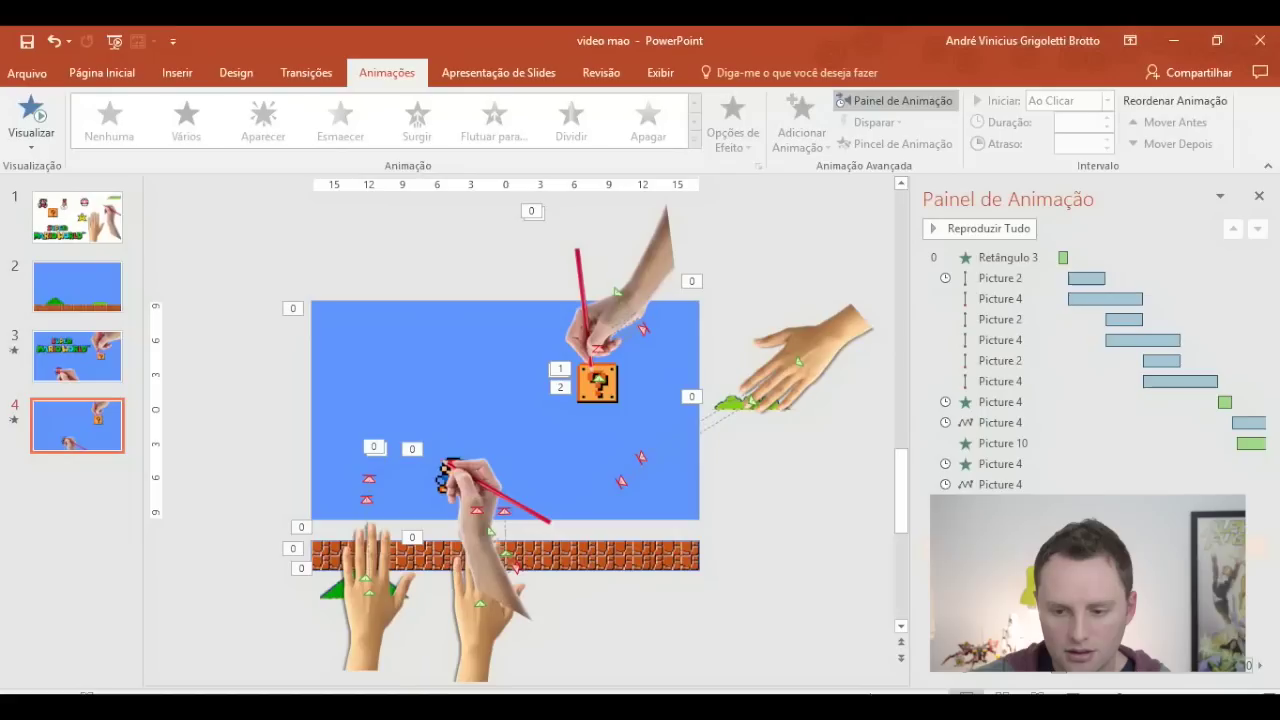
- Make the mushroom's Linhas path start after the previous animation, then preview both effects
left_click(1000, 526)
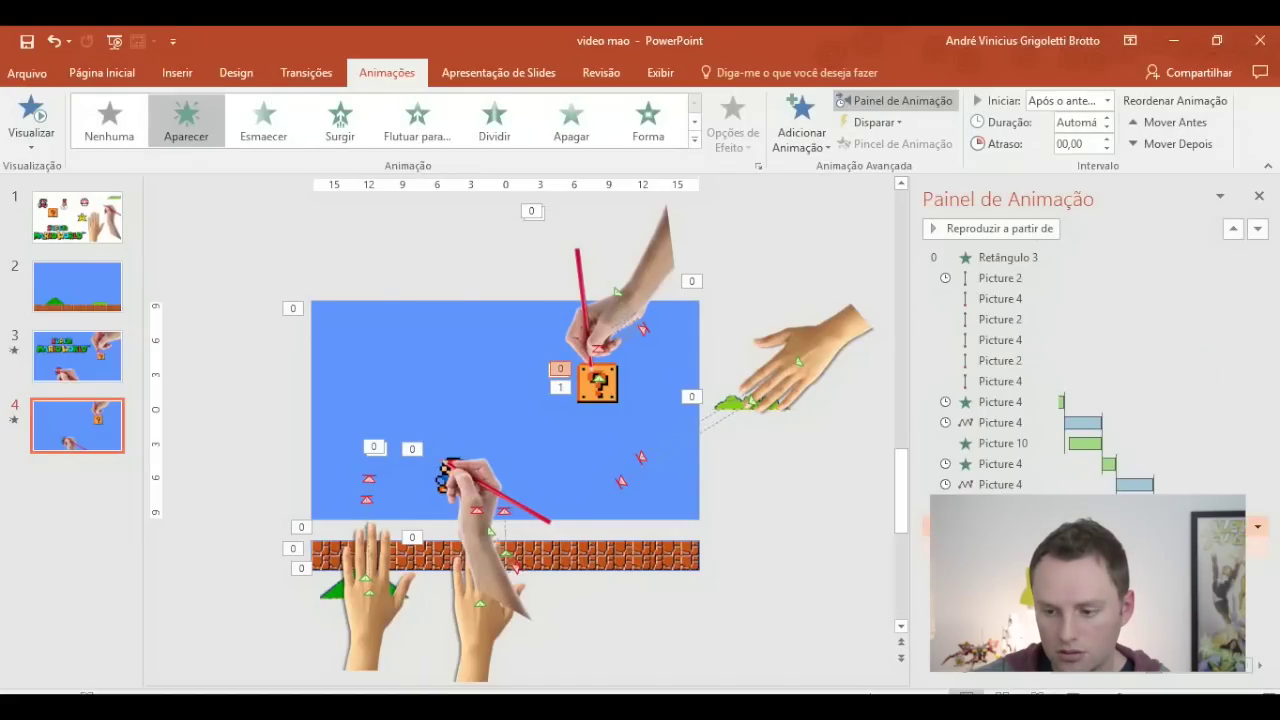
left_click(1000, 547)
left_click(1257, 547)
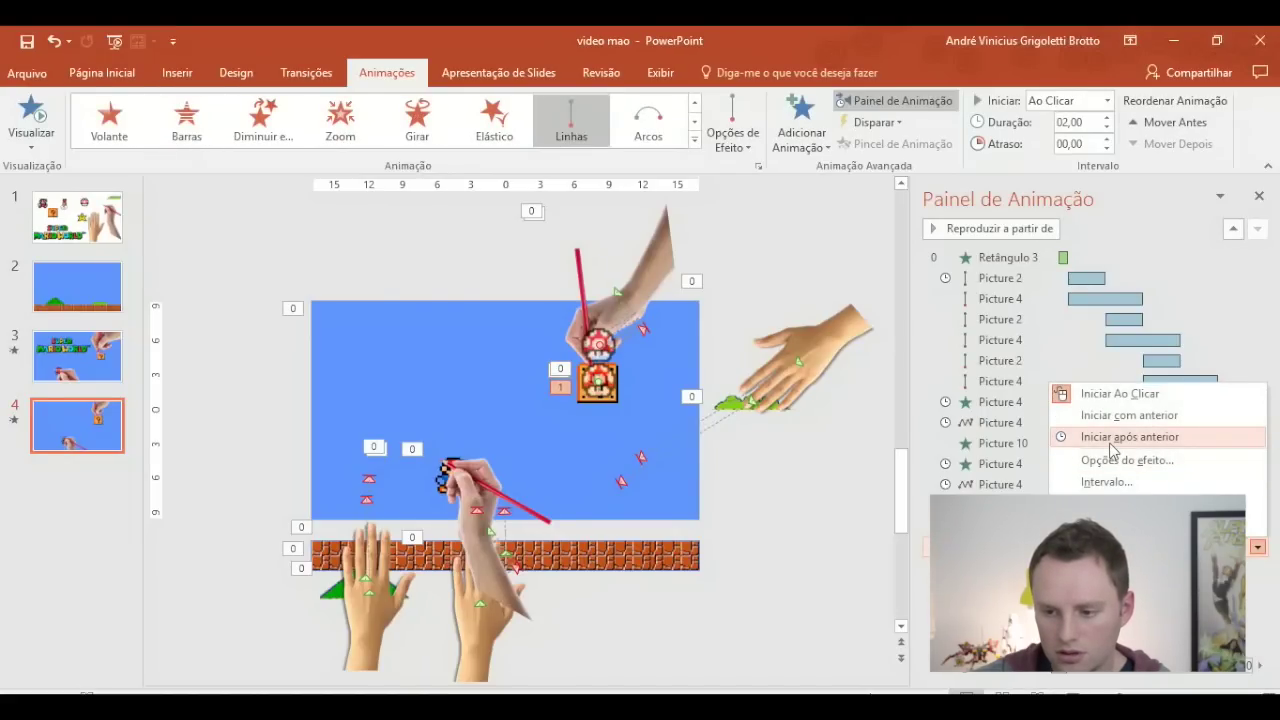
left_click(1113, 445)
key("ctrl+a")
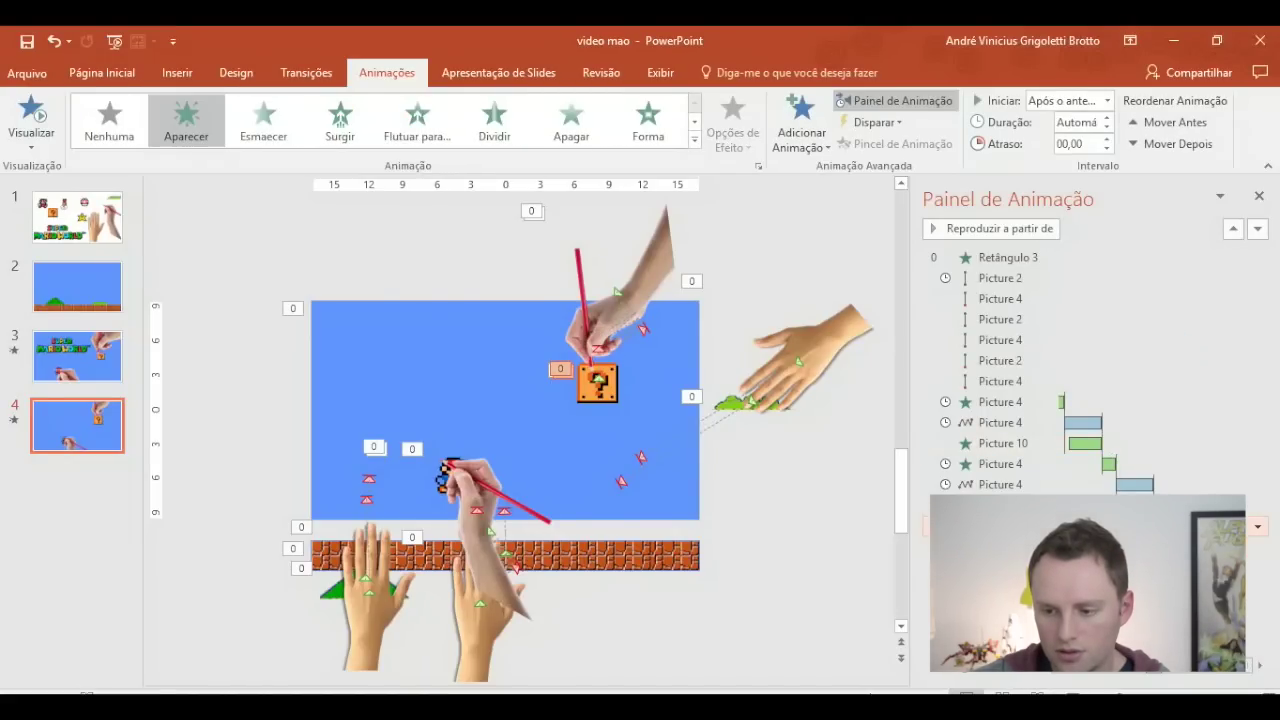
left_click(1022, 229)
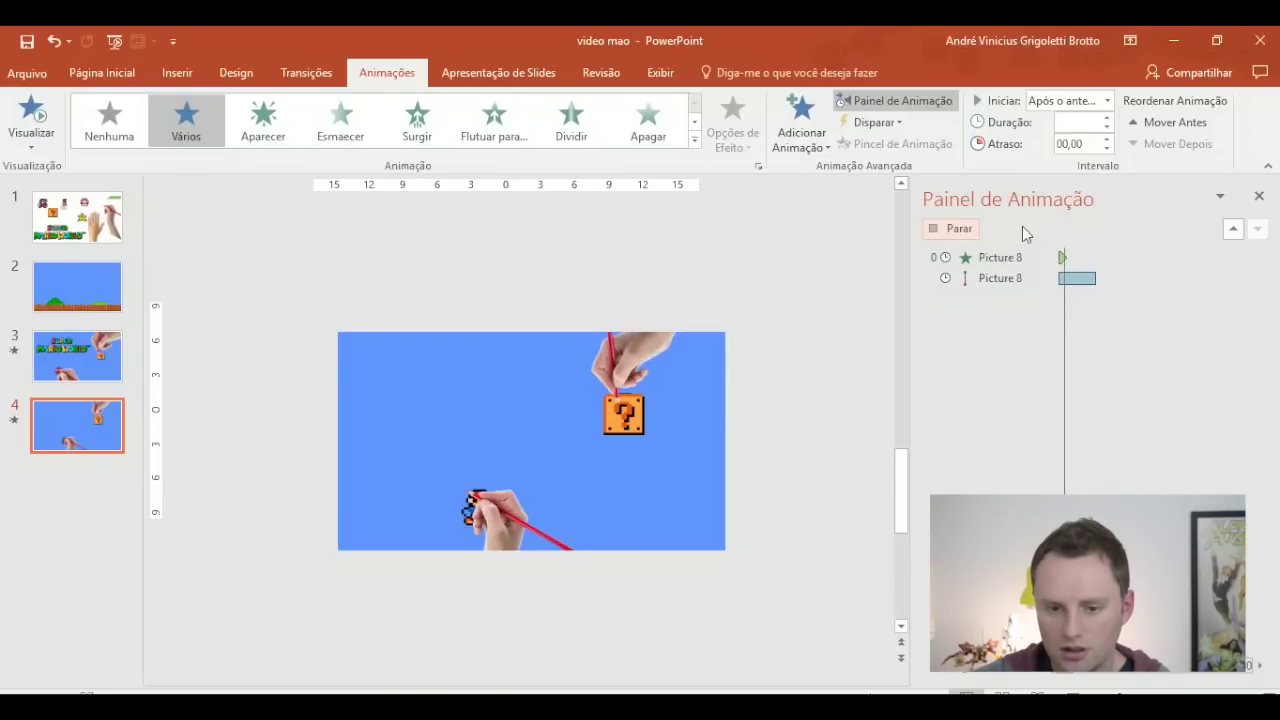
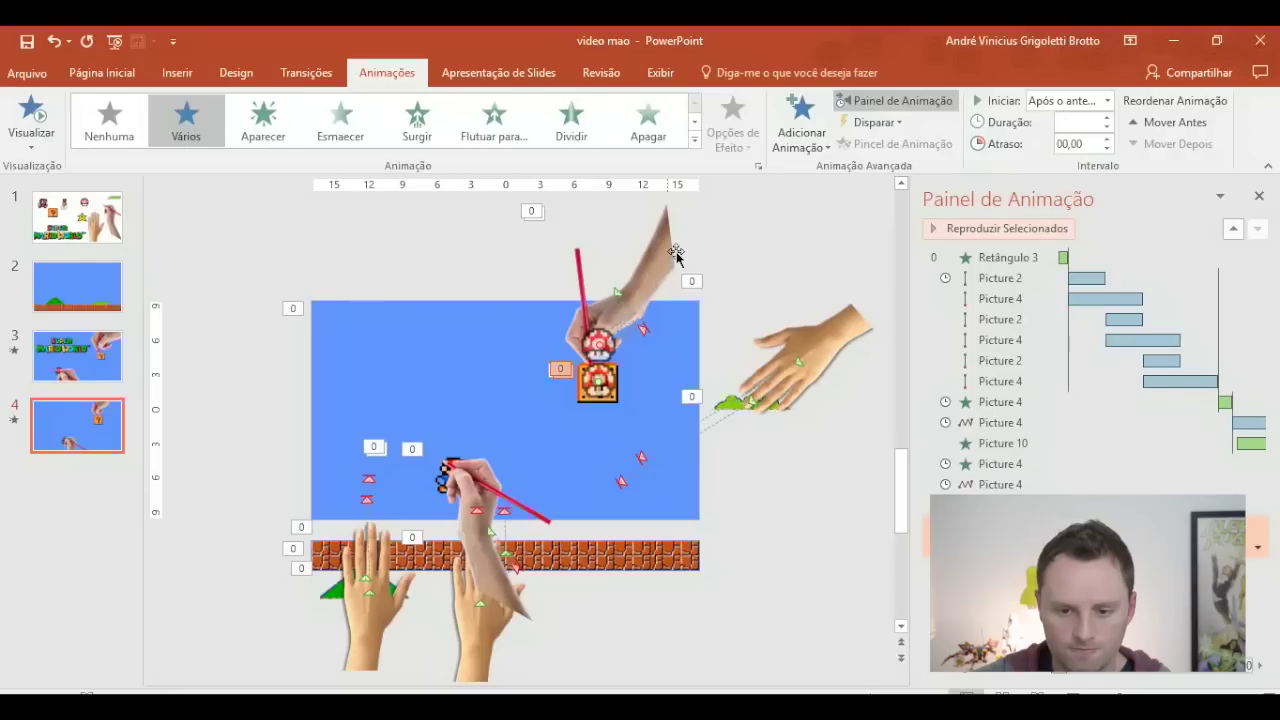
- Check which animations belong to each hand picture, ending with the top hand selected
left_click(676, 255)
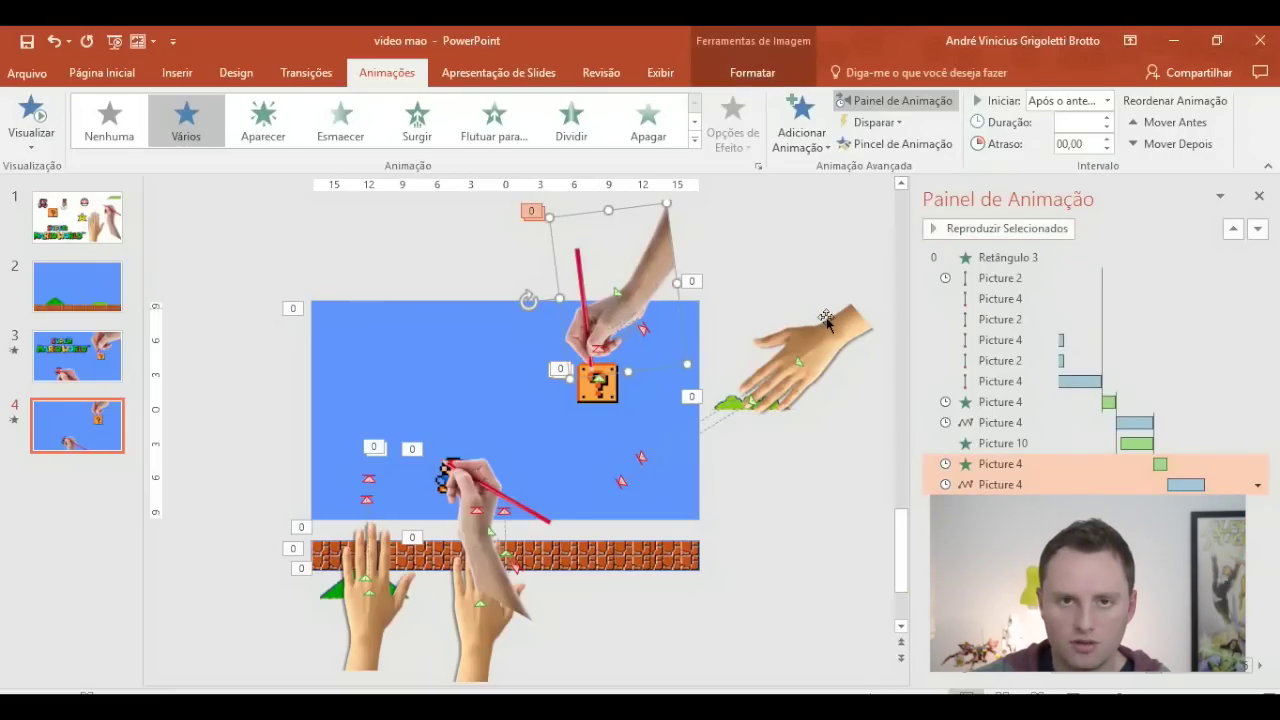
left_click(480, 495)
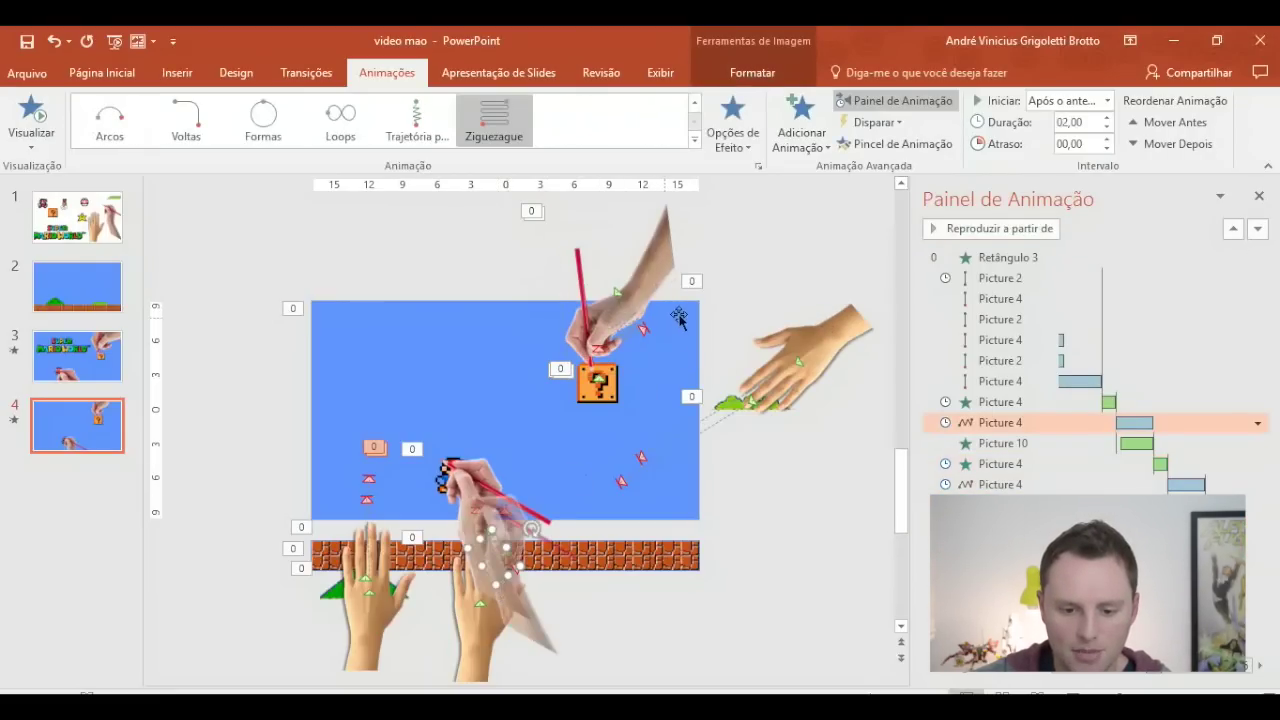
left_click(671, 262)
left_click(497, 481)
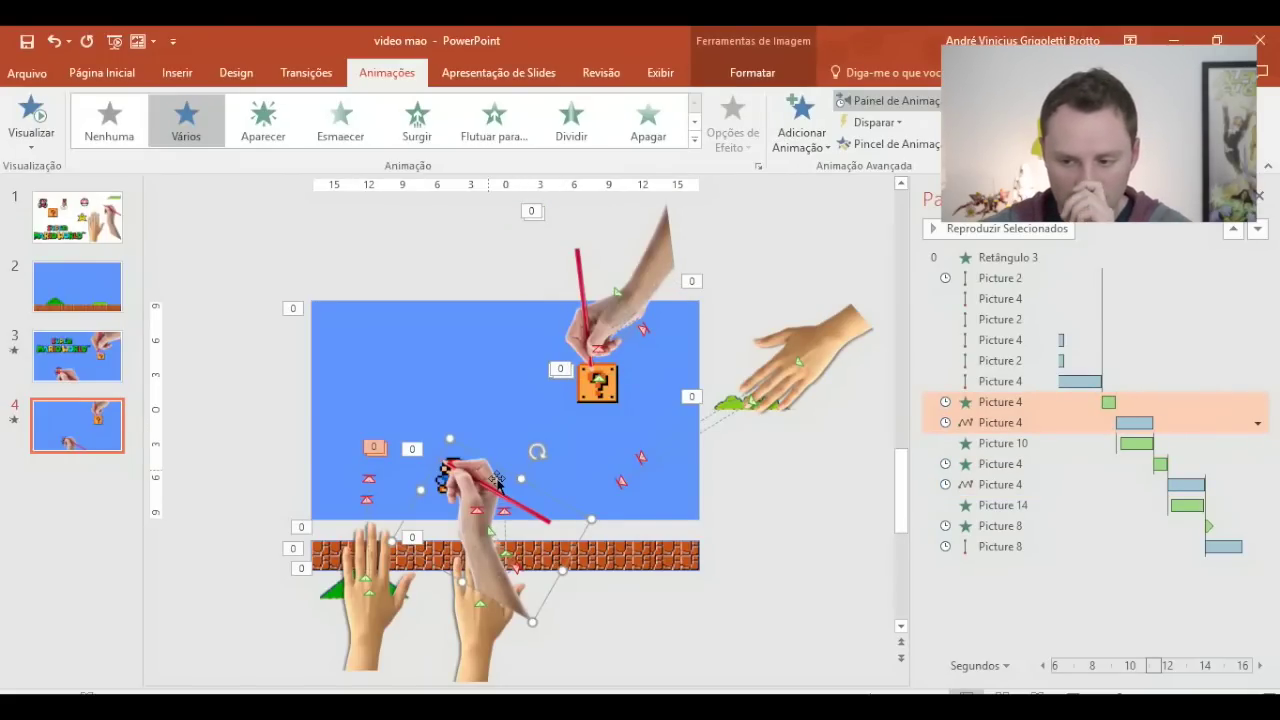
left_click(676, 264)
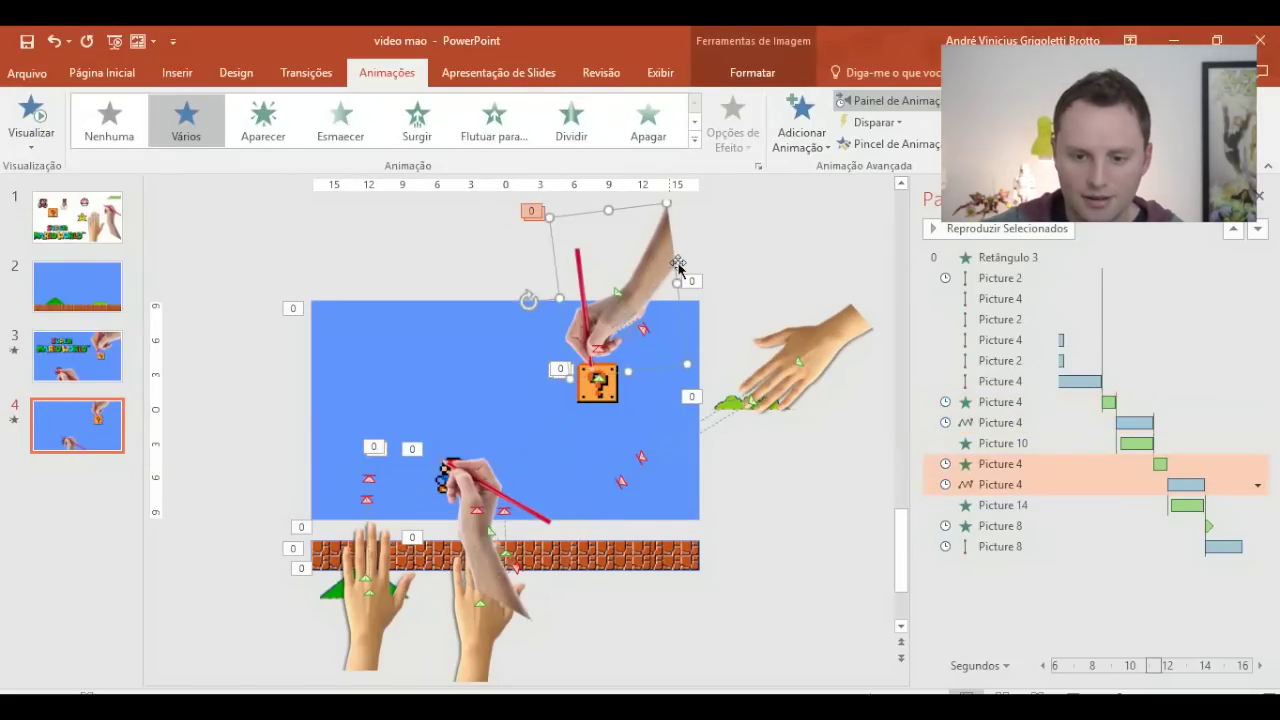
left_click(383, 655)
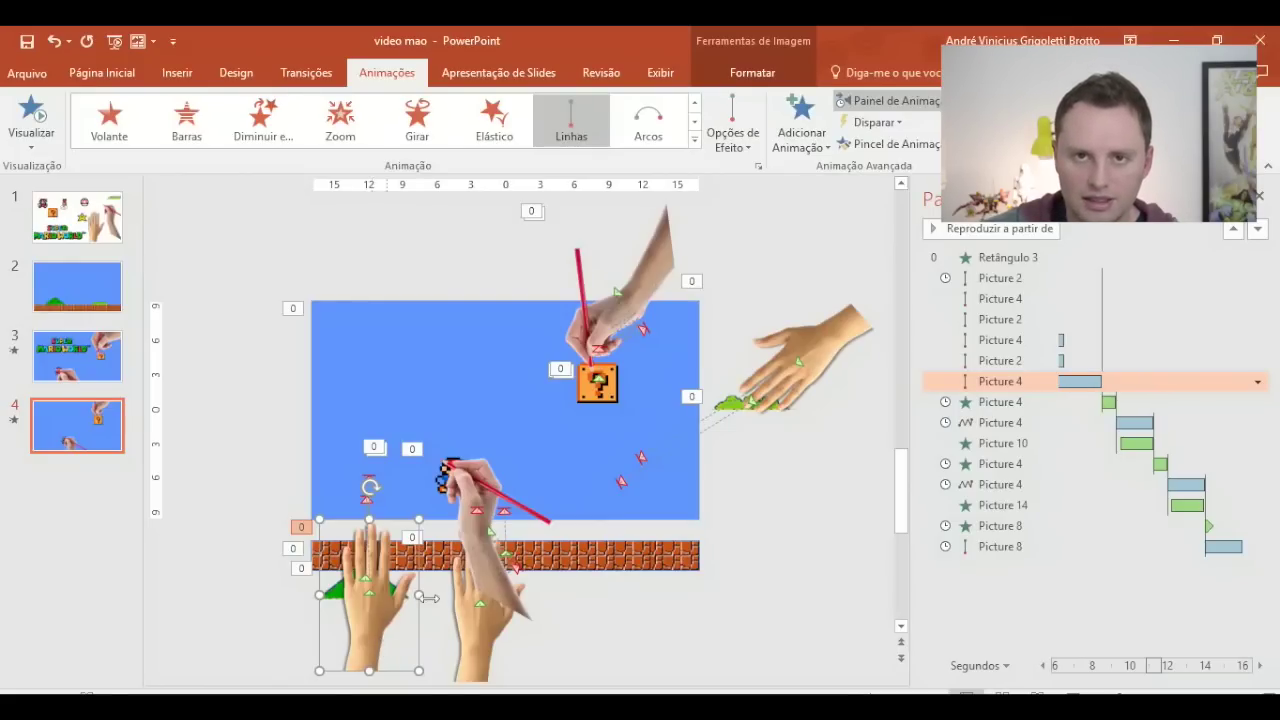
left_click(650, 260)
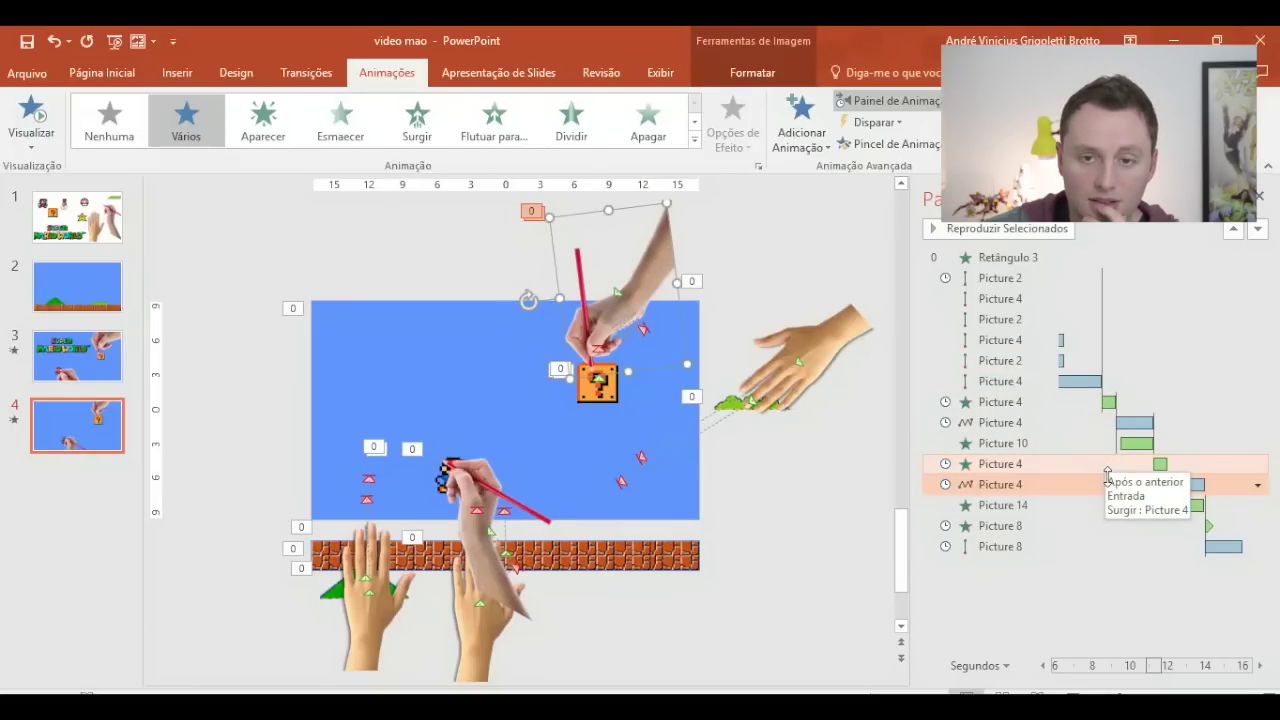
- Add a Sair exit effect to the top hand picture
left_click(790, 140)
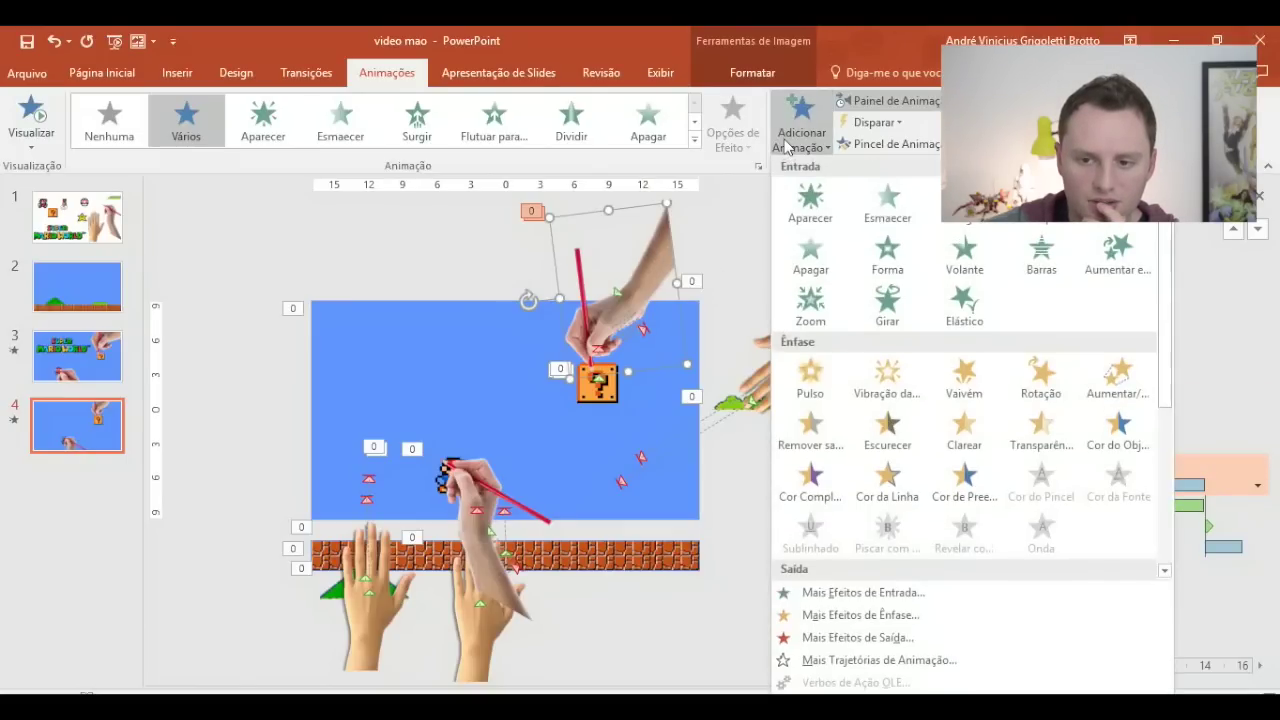
scroll(1156, 305, "down", 3)
scroll(1156, 305, "down", 2)
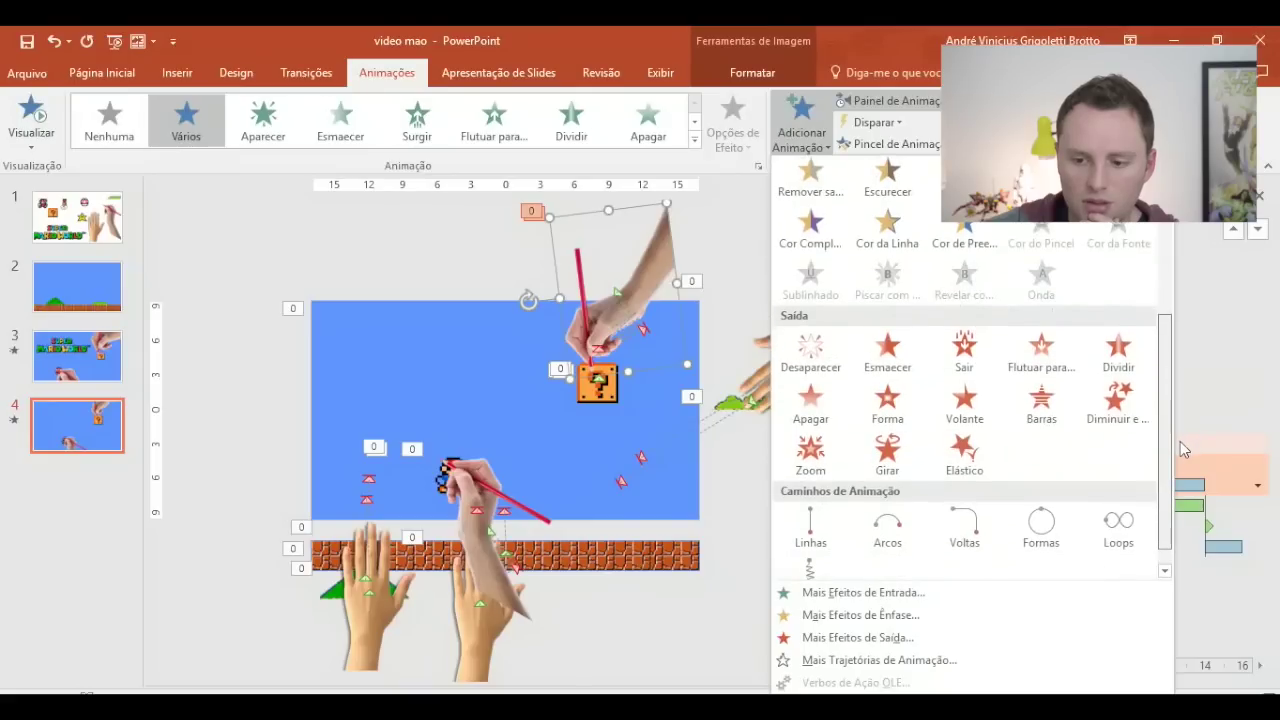
left_click(965, 355)
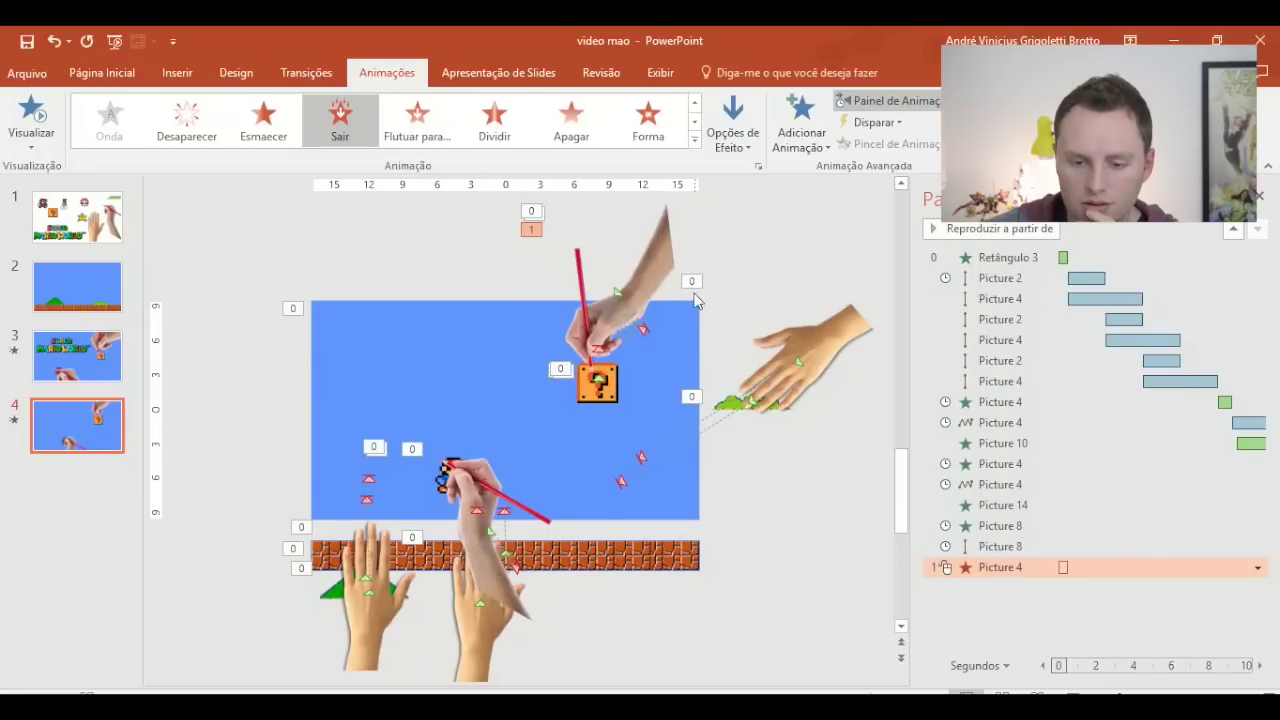
left_click(672, 256)
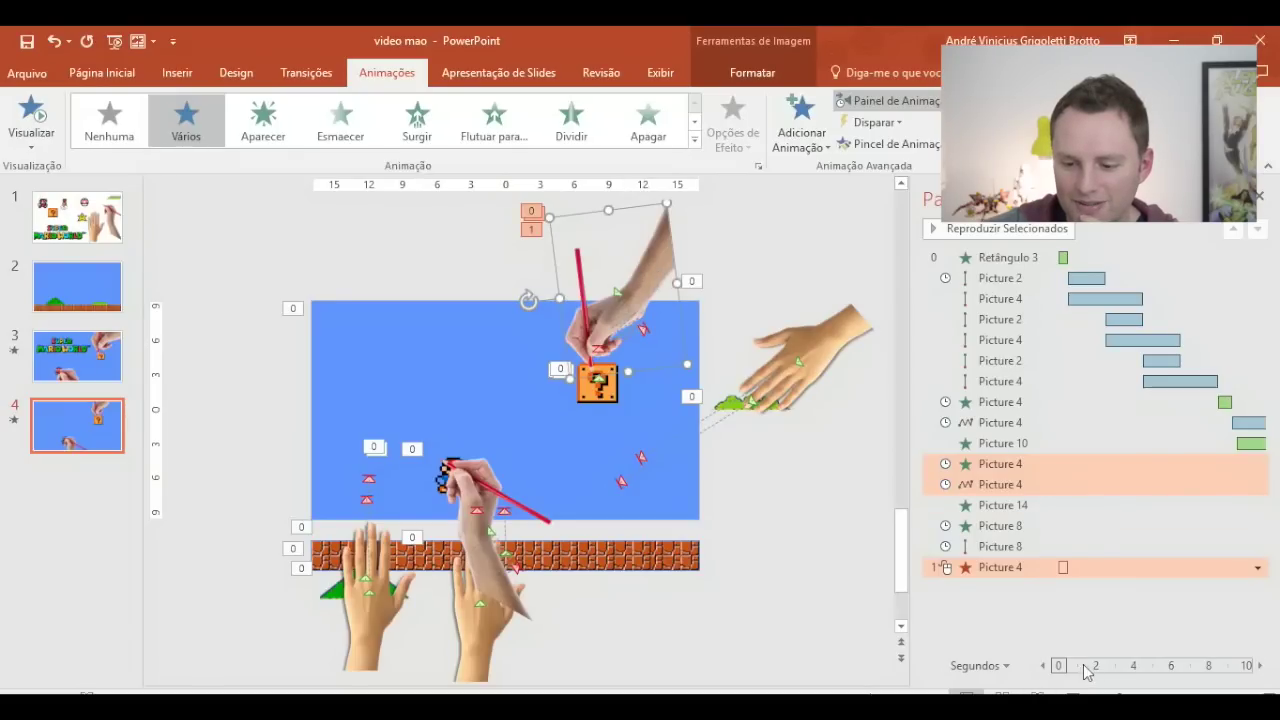
- Set the top hand's Surgir entrance direction to Do canto direito superior
left_click(1260, 665)
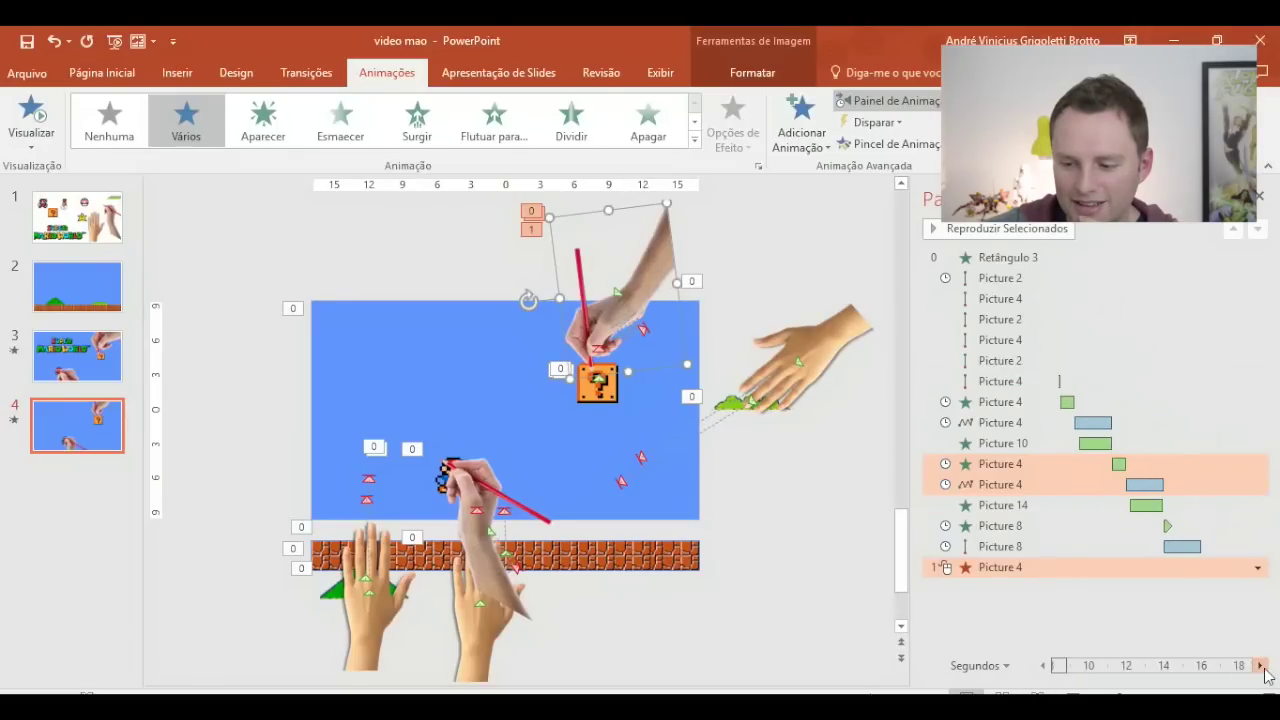
left_click(1010, 484)
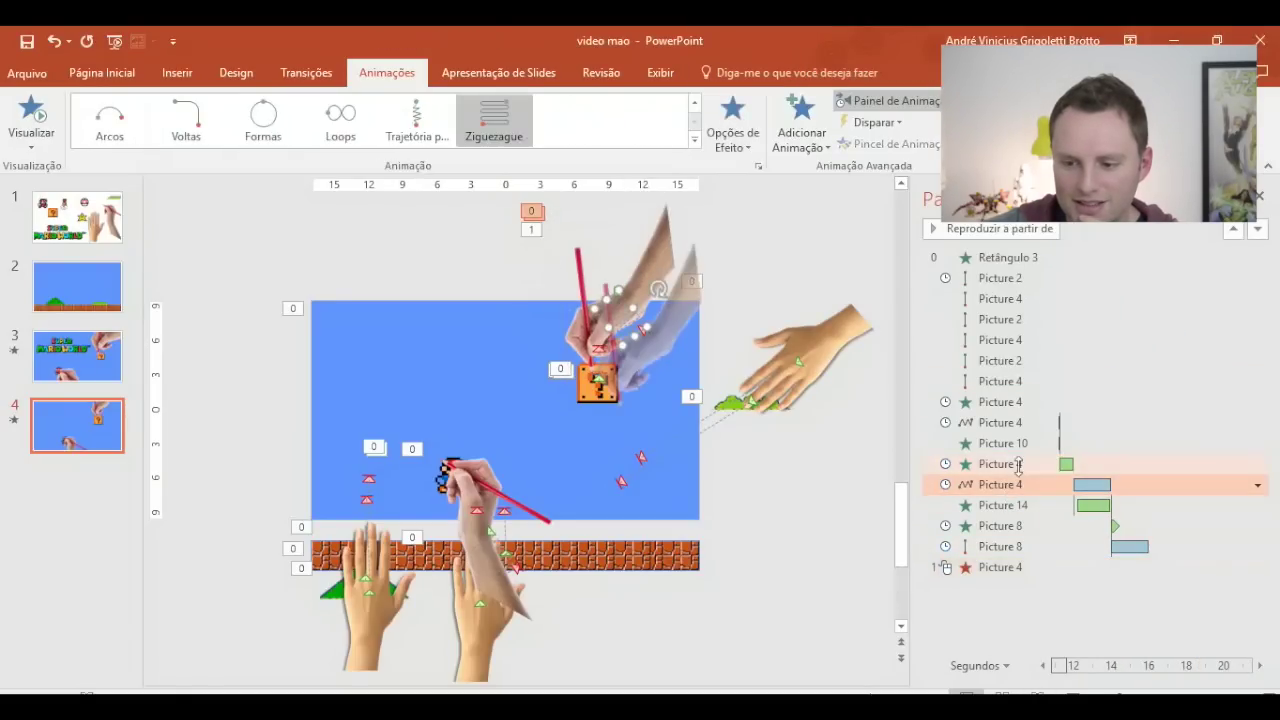
left_click(672, 263)
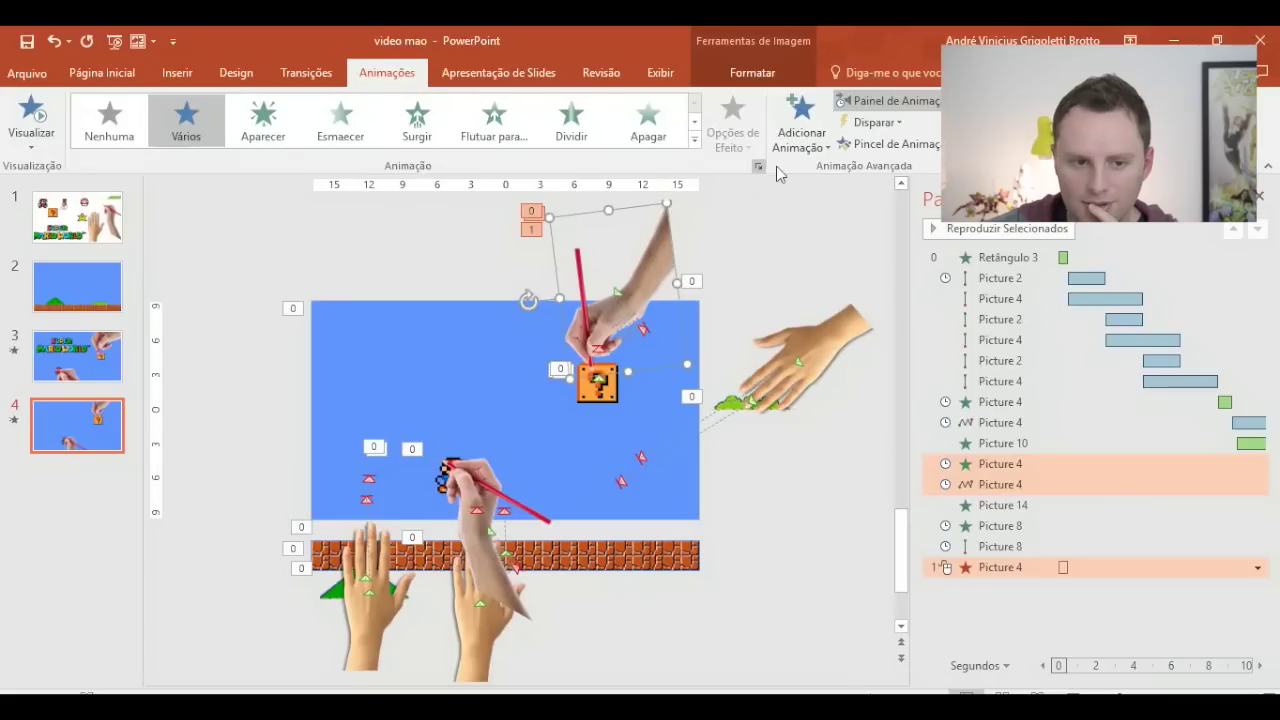
left_click(1037, 466)
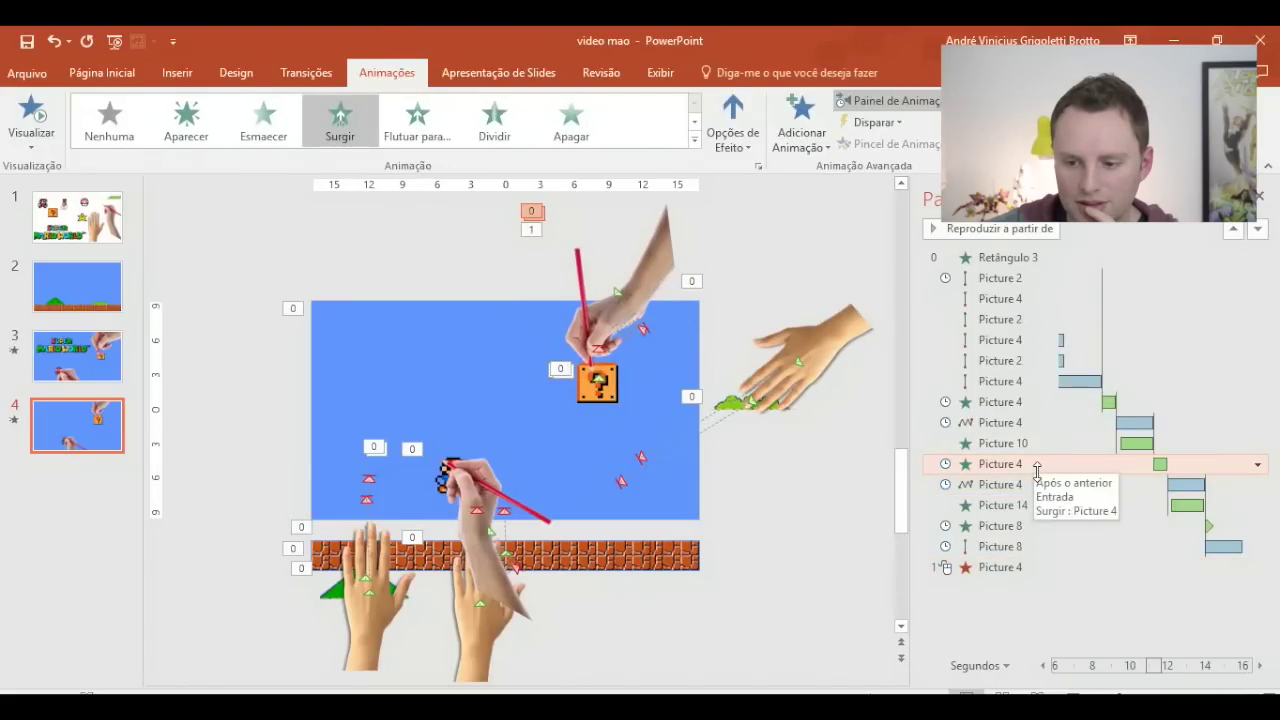
left_click(722, 147)
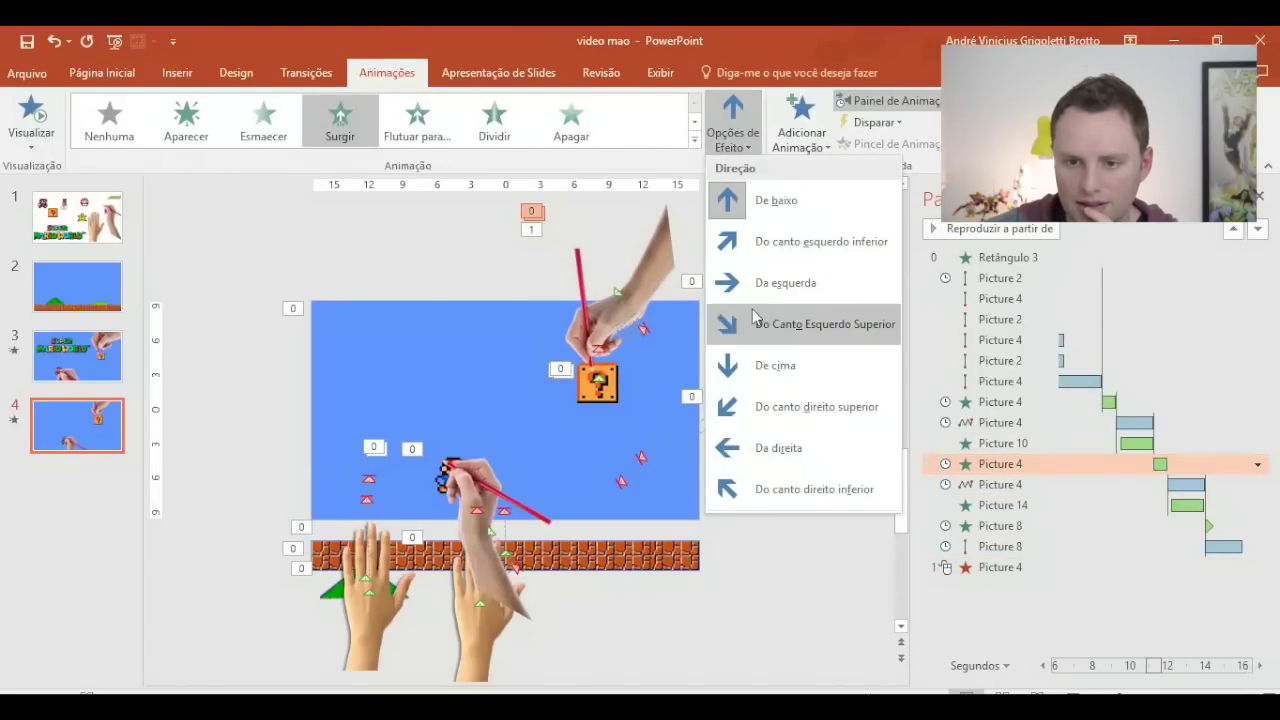
left_click(754, 426)
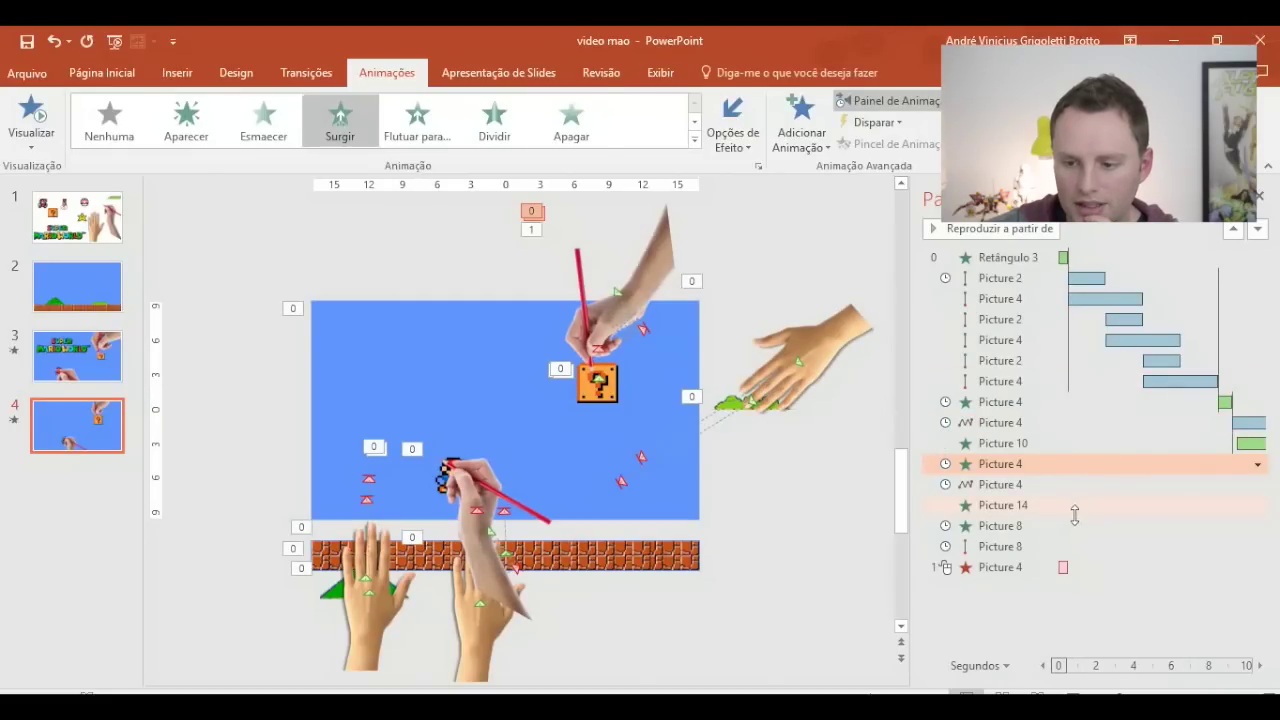
- Check the direction options of Picture 14's Apagar wipe animation
left_click(1074, 512)
left_click(733, 118)
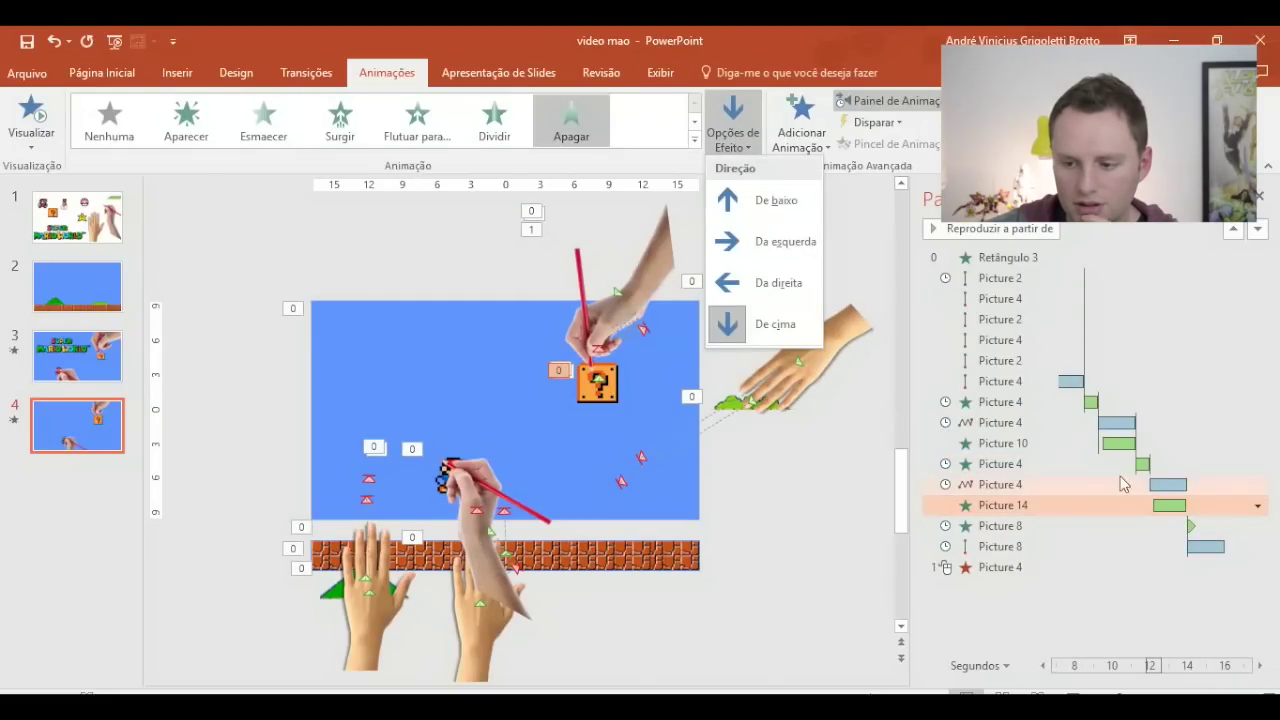
left_click(660, 268)
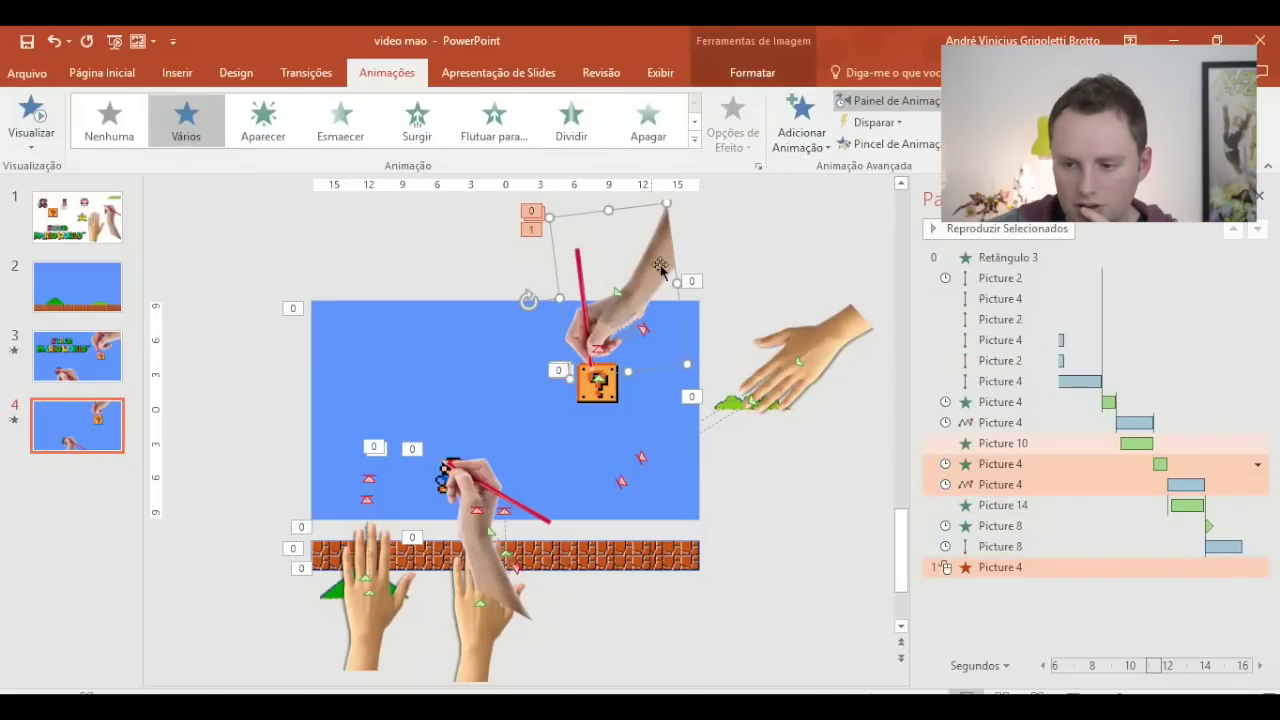
- Move the top hand's Sair exit below its zigzag path and start it After Previous
left_click_drag(1063, 567, 1113, 480)
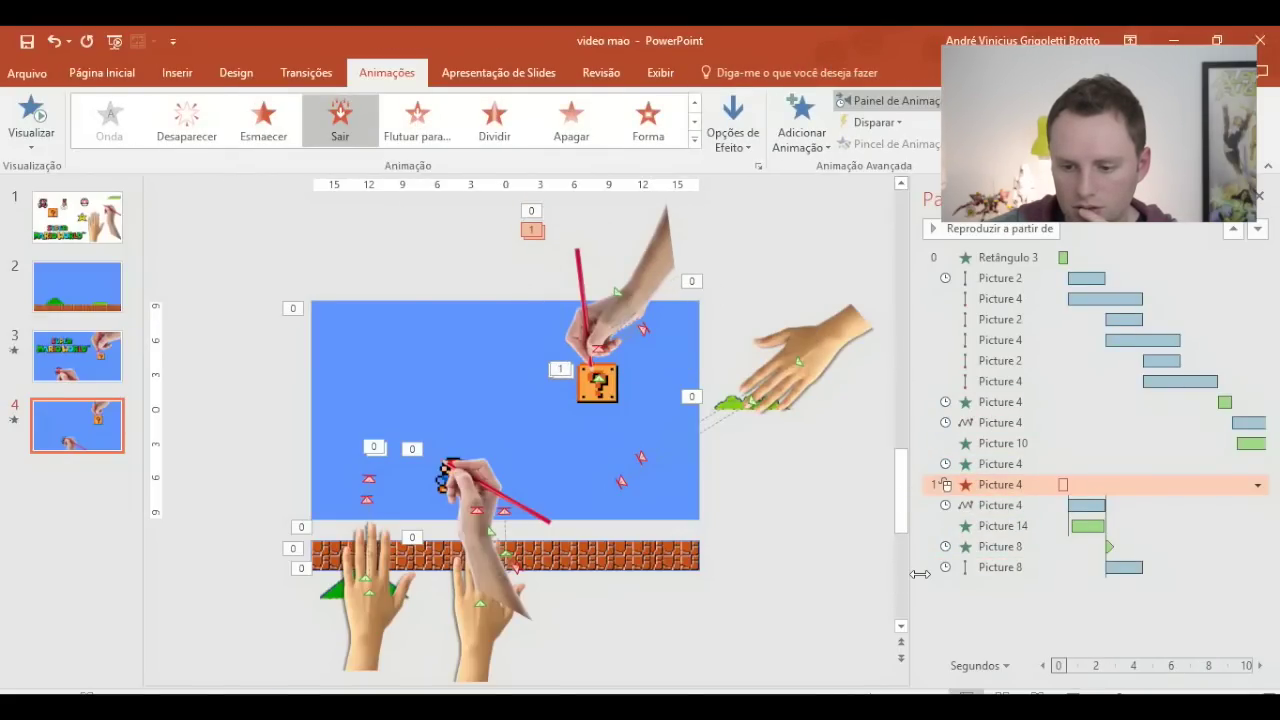
left_click_drag(919, 574, 748, 574)
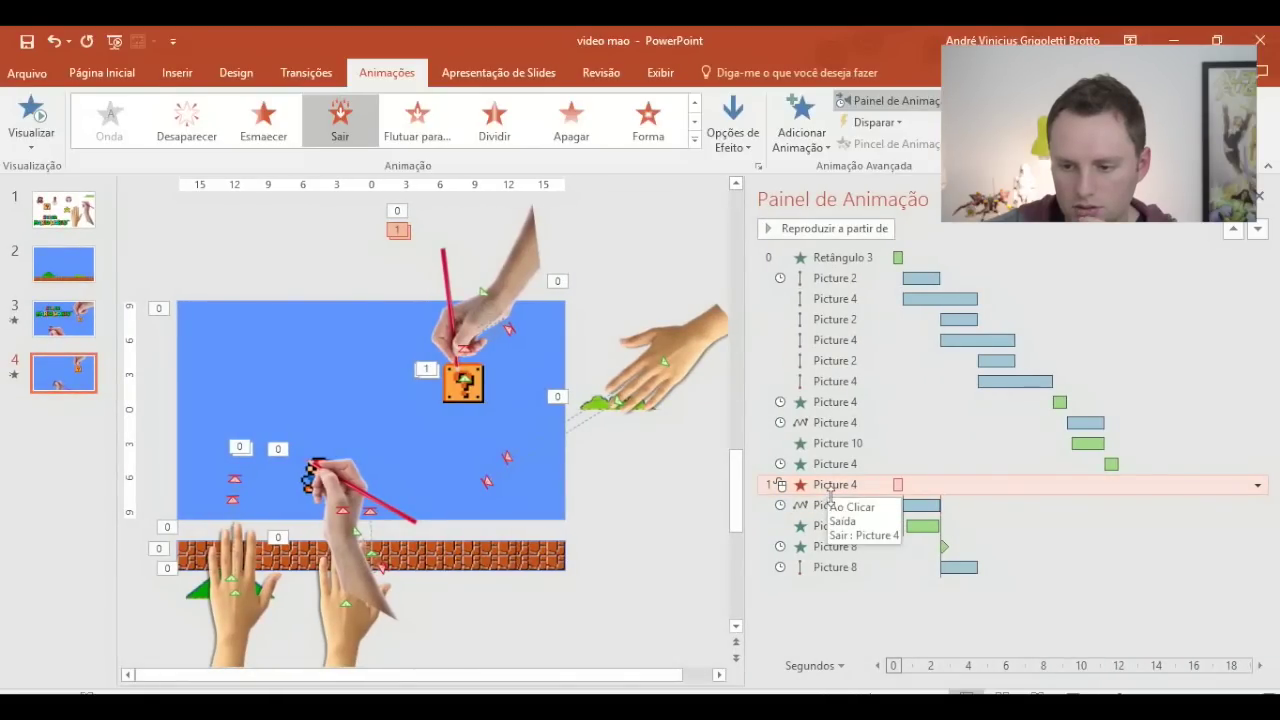
left_click(860, 505)
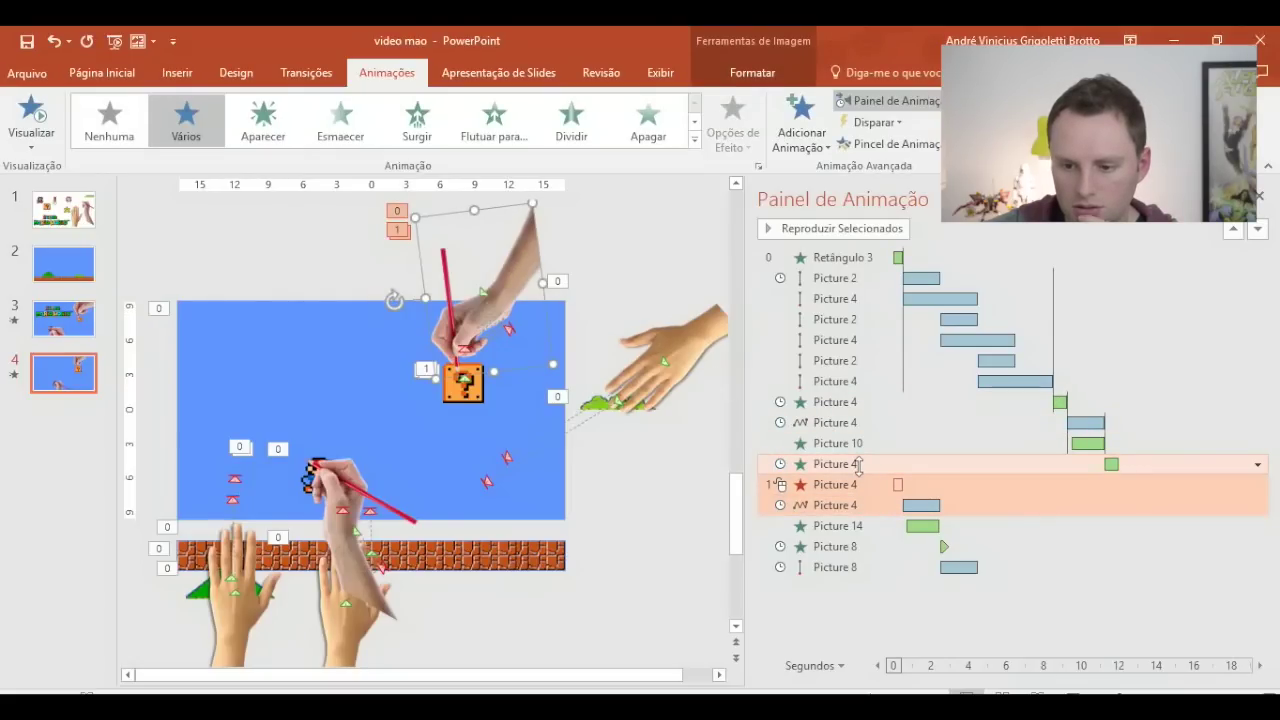
left_click(876, 487)
left_click_drag(876, 488, 870, 525)
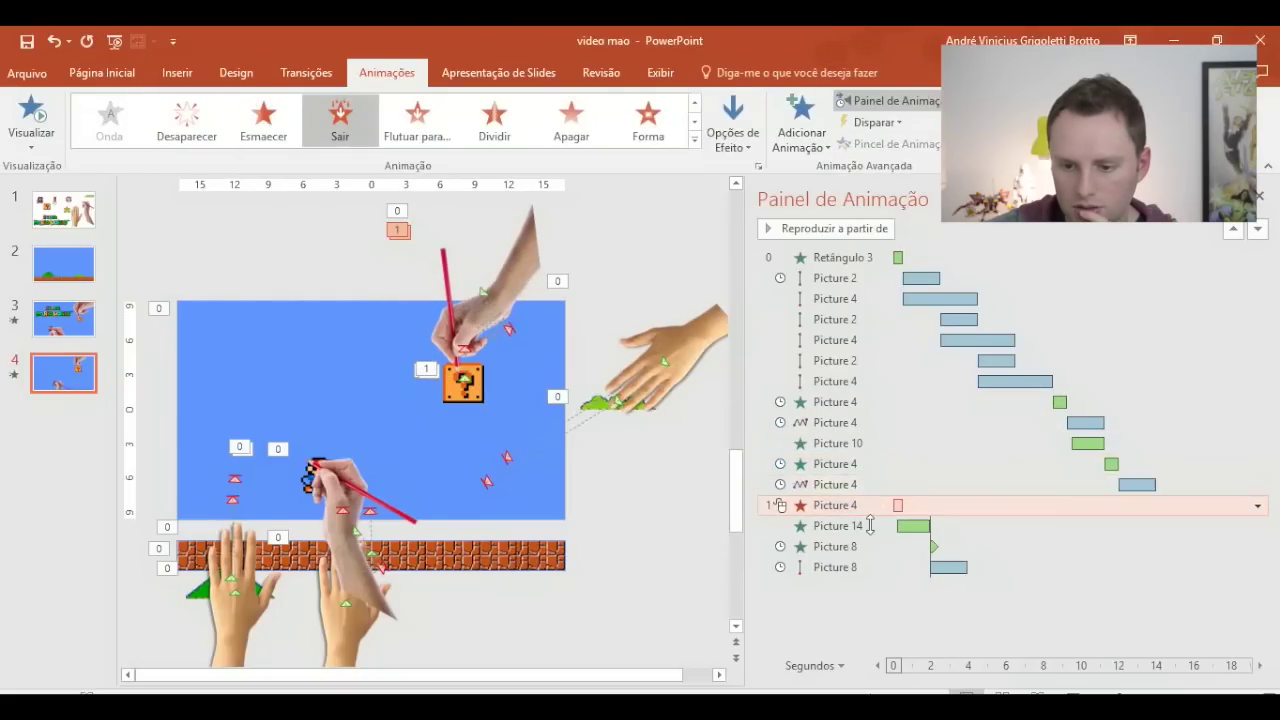
left_click(1148, 578)
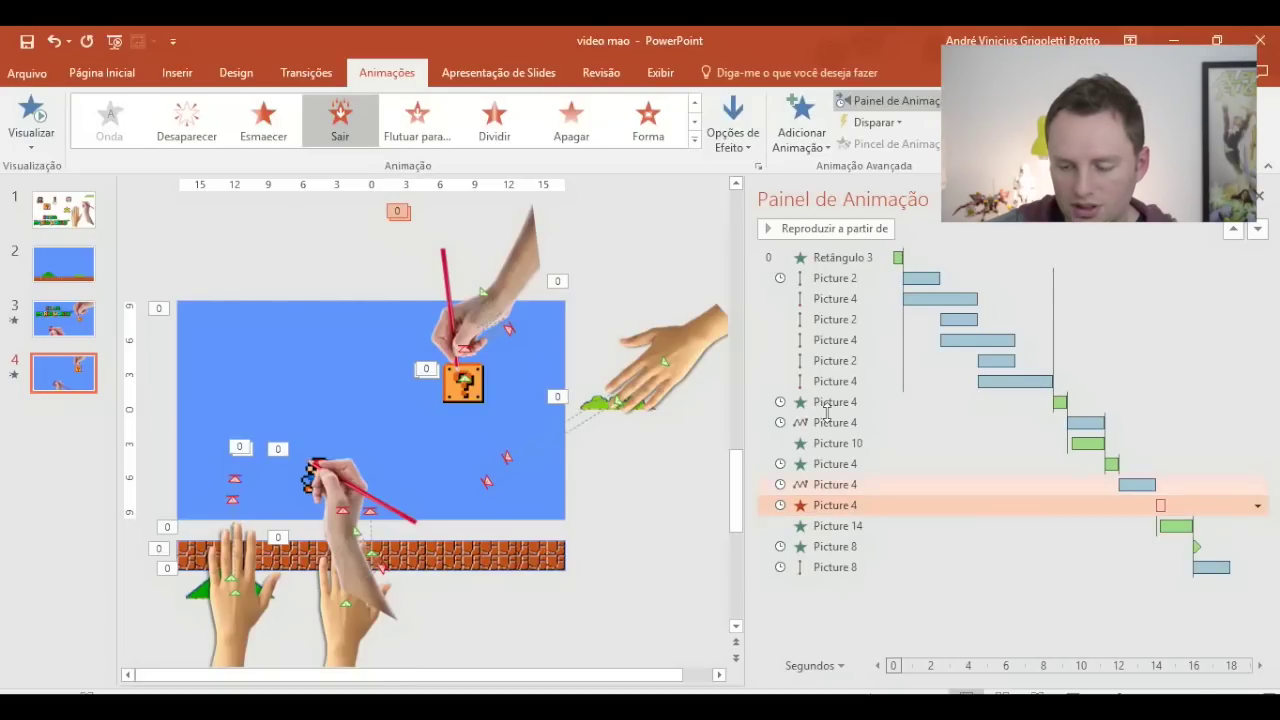
left_click(1070, 464)
left_click(1075, 484, "ctrl")
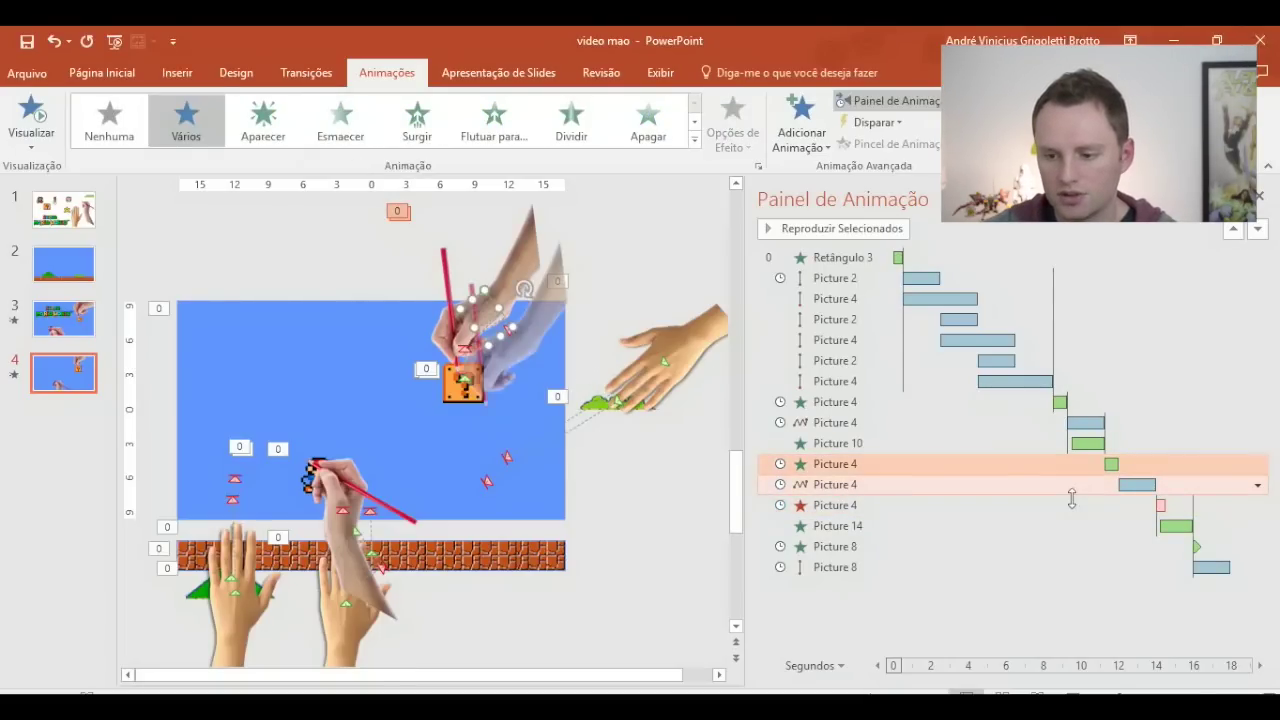
- Preview the top hand's entrance, zigzag path and exit together
left_click(1070, 505, "ctrl")
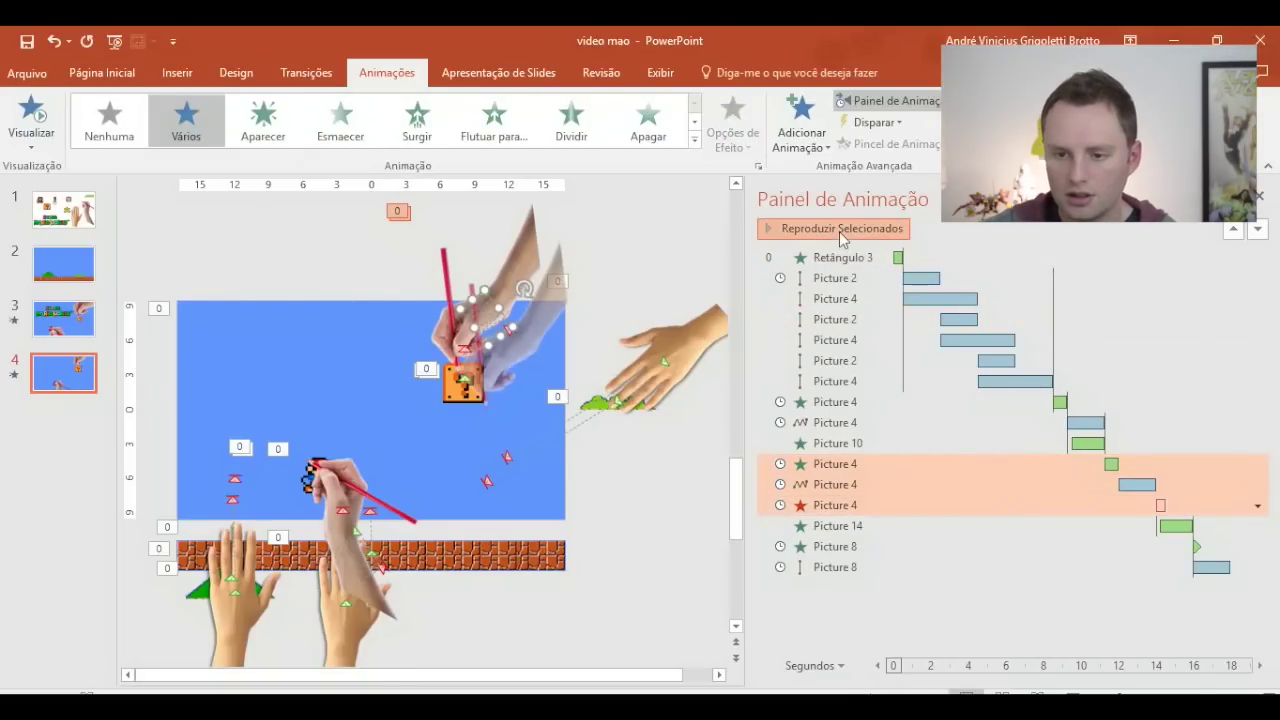
left_click(839, 229)
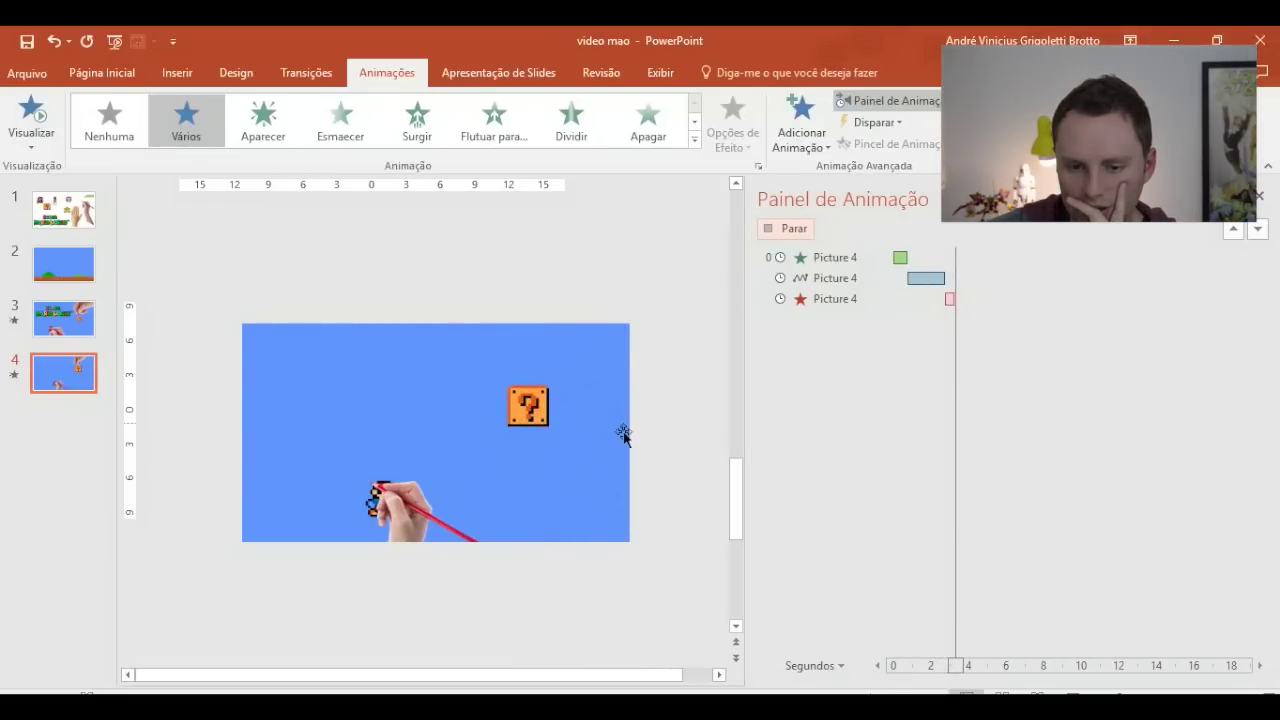
double_click(1140, 505)
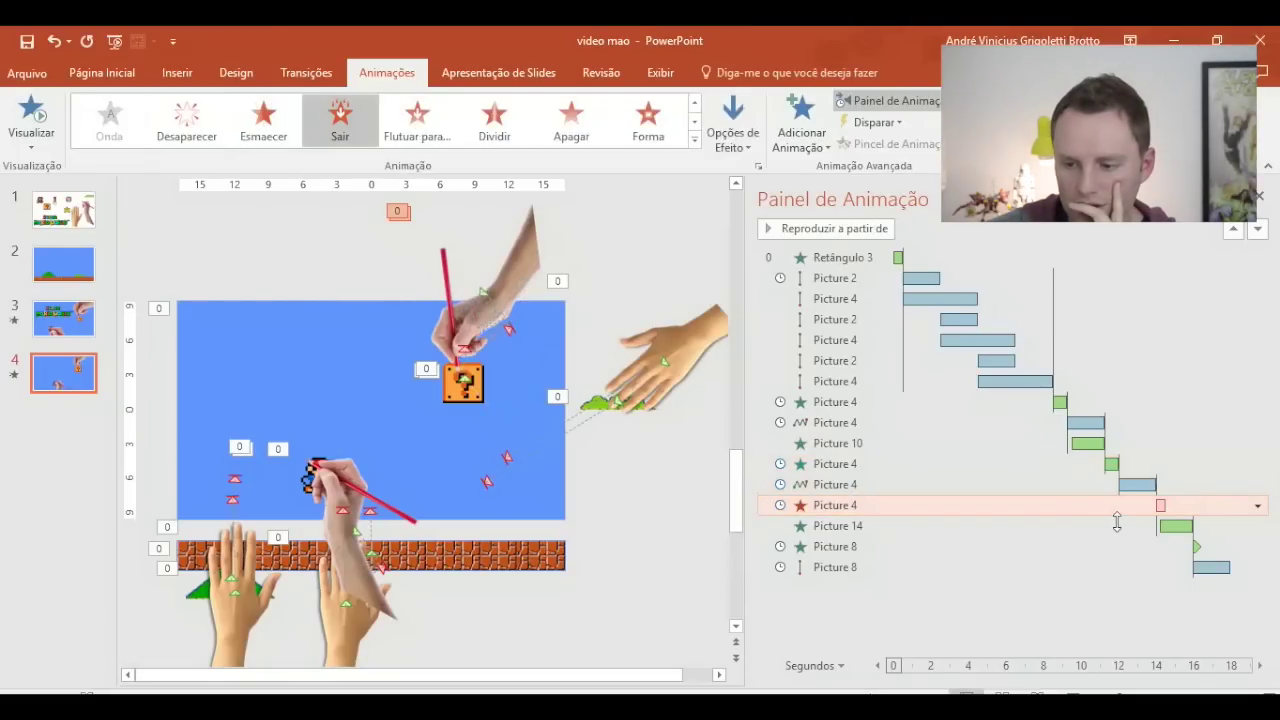
left_click(795, 506)
- Make the hand's exit leave toward the upper-right corner and preview the sequence
left_click(740, 135)
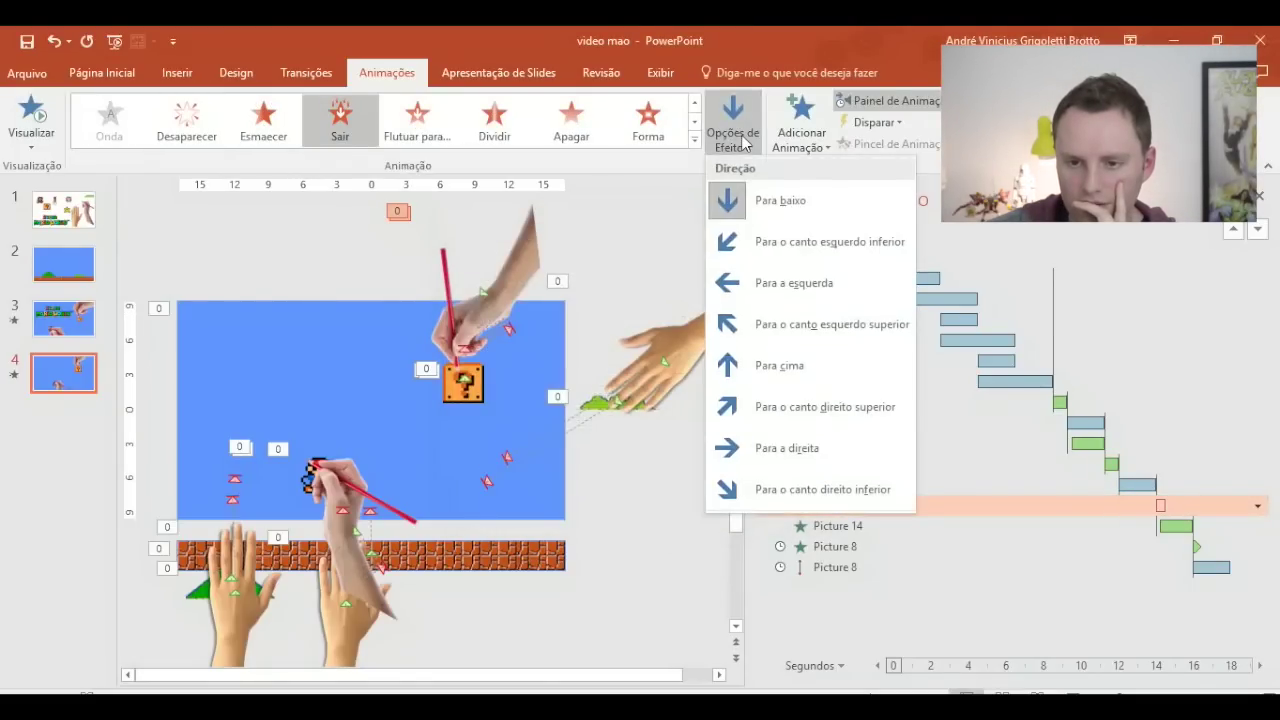
left_click(787, 408)
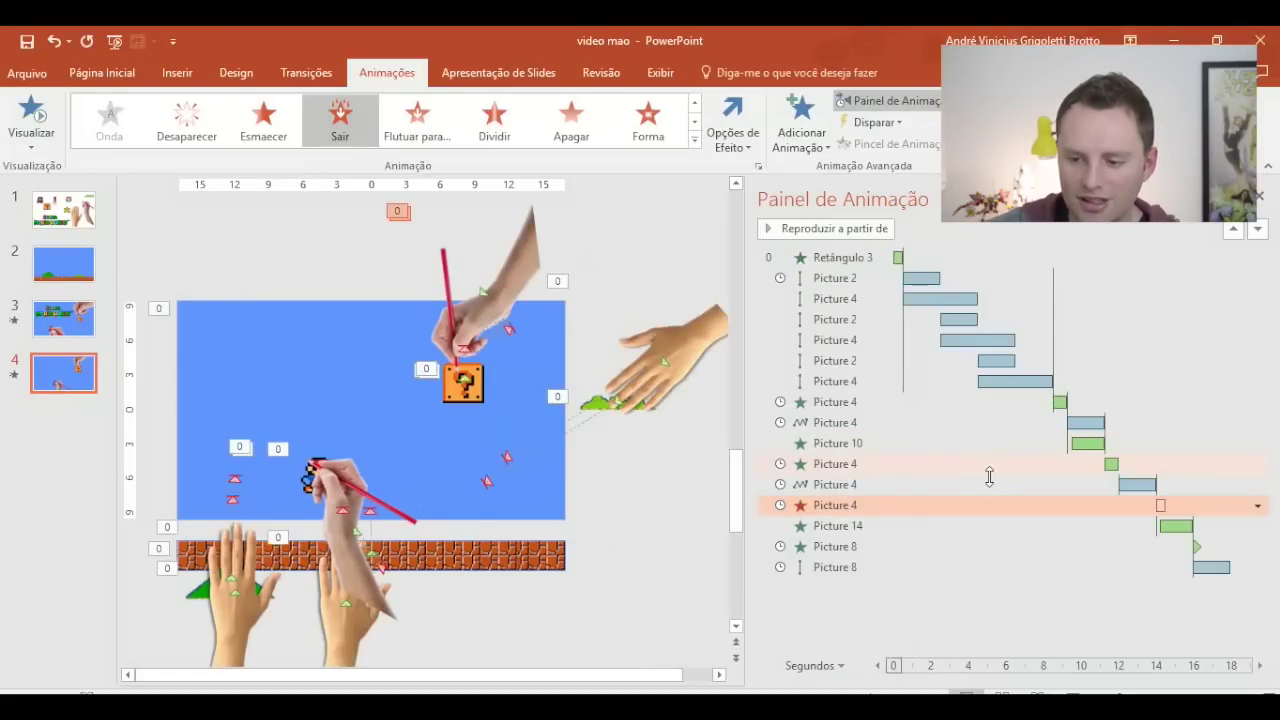
left_click(989, 467)
left_click(1006, 486, "shift")
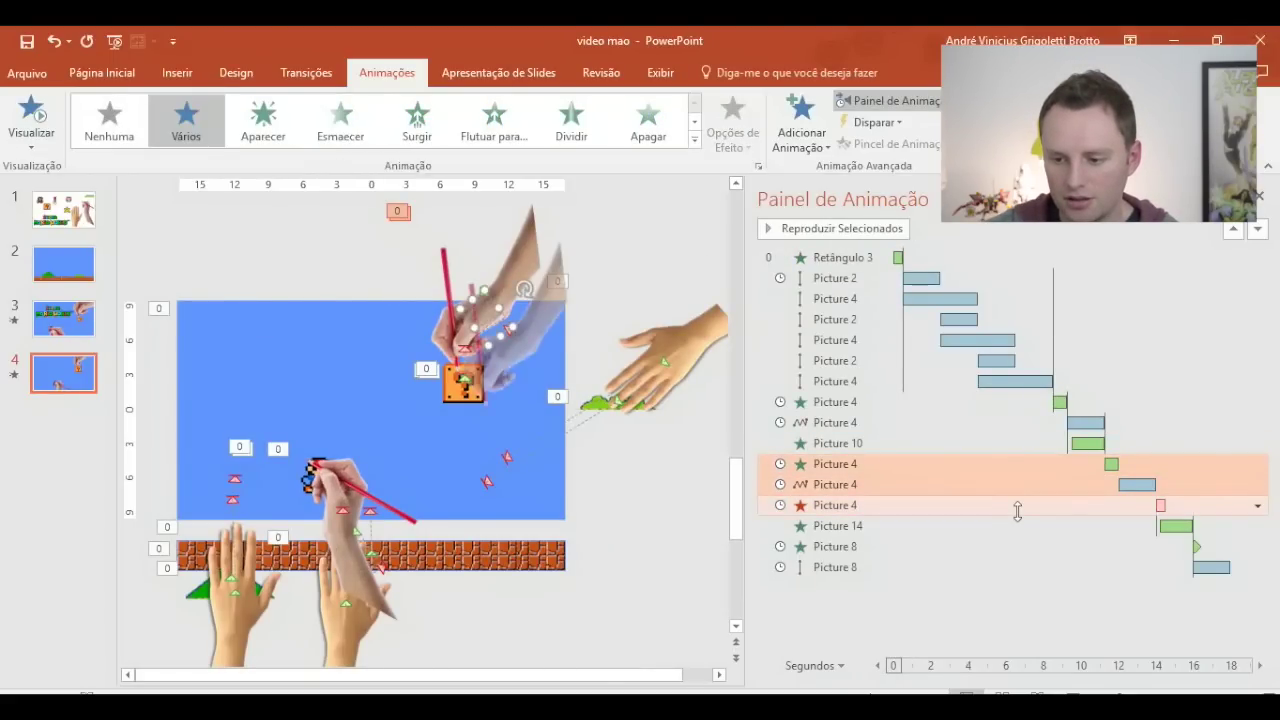
left_click(842, 232)
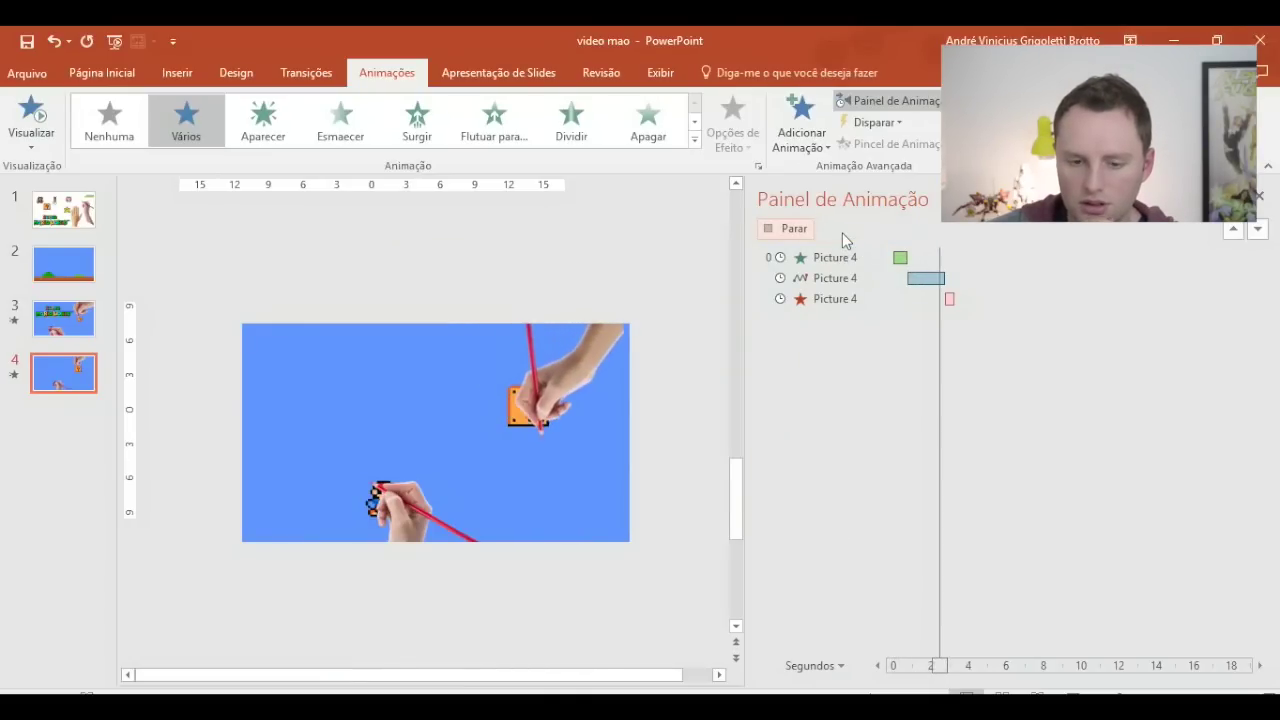
- Add a Sair exit to the lower hand, placed after its motion path, starting After Previous
left_click(427, 498)
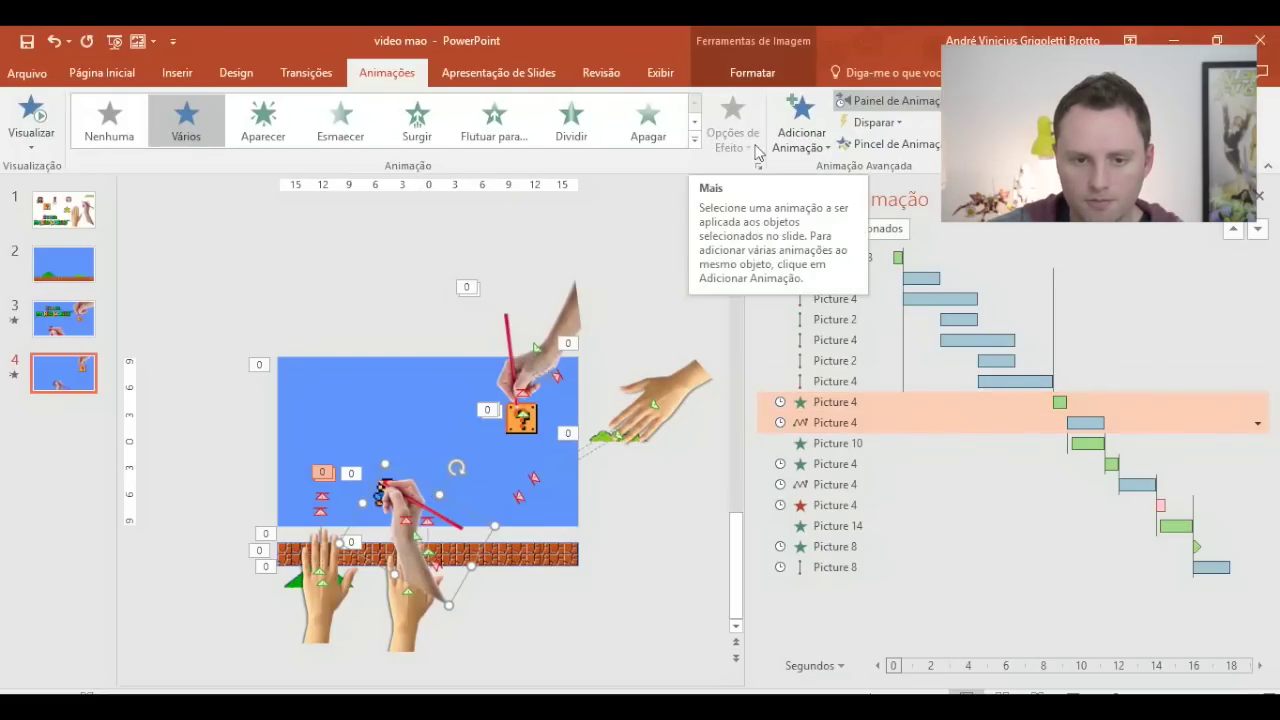
left_click(801, 120)
scroll(1172, 300, "down", 5)
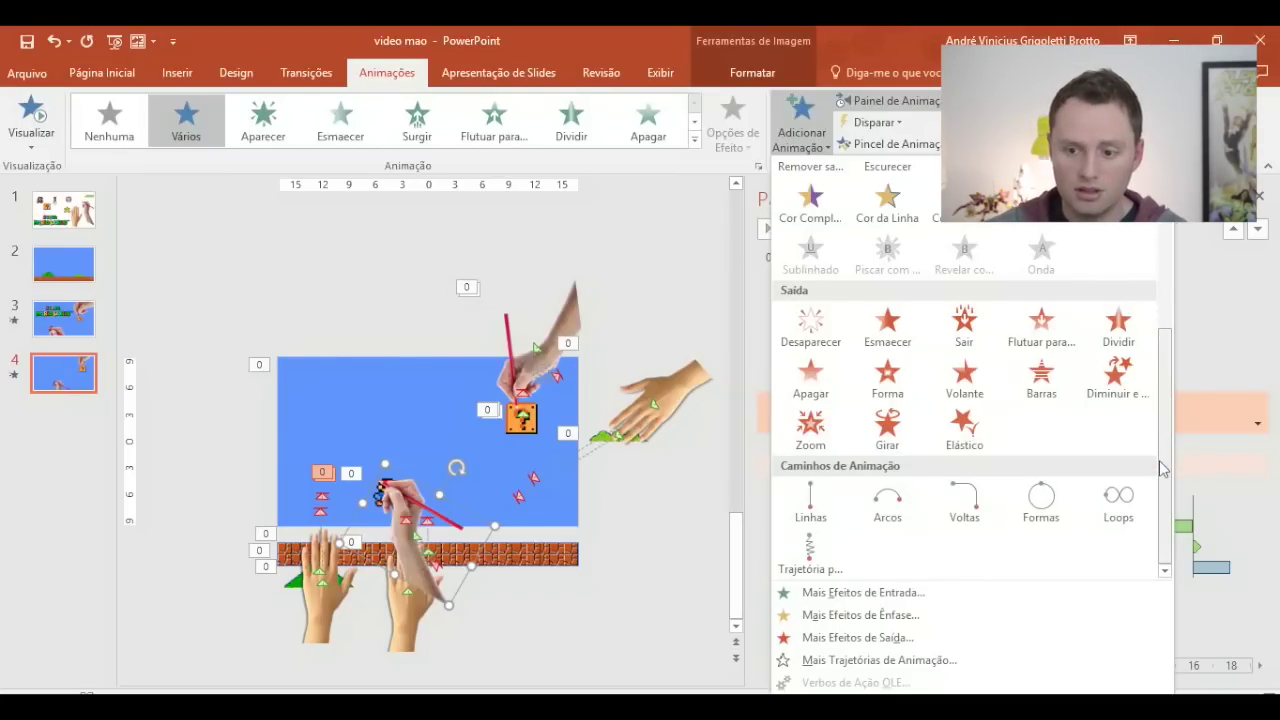
left_click(964, 322)
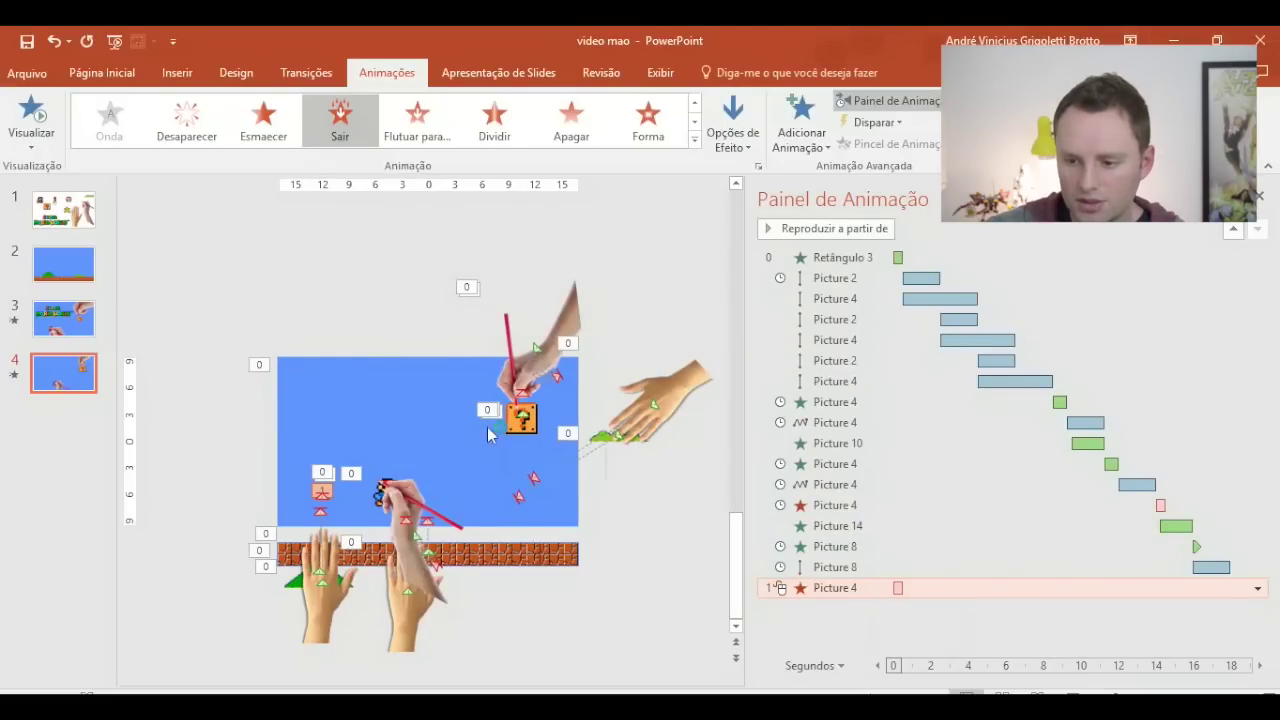
left_click(415, 520)
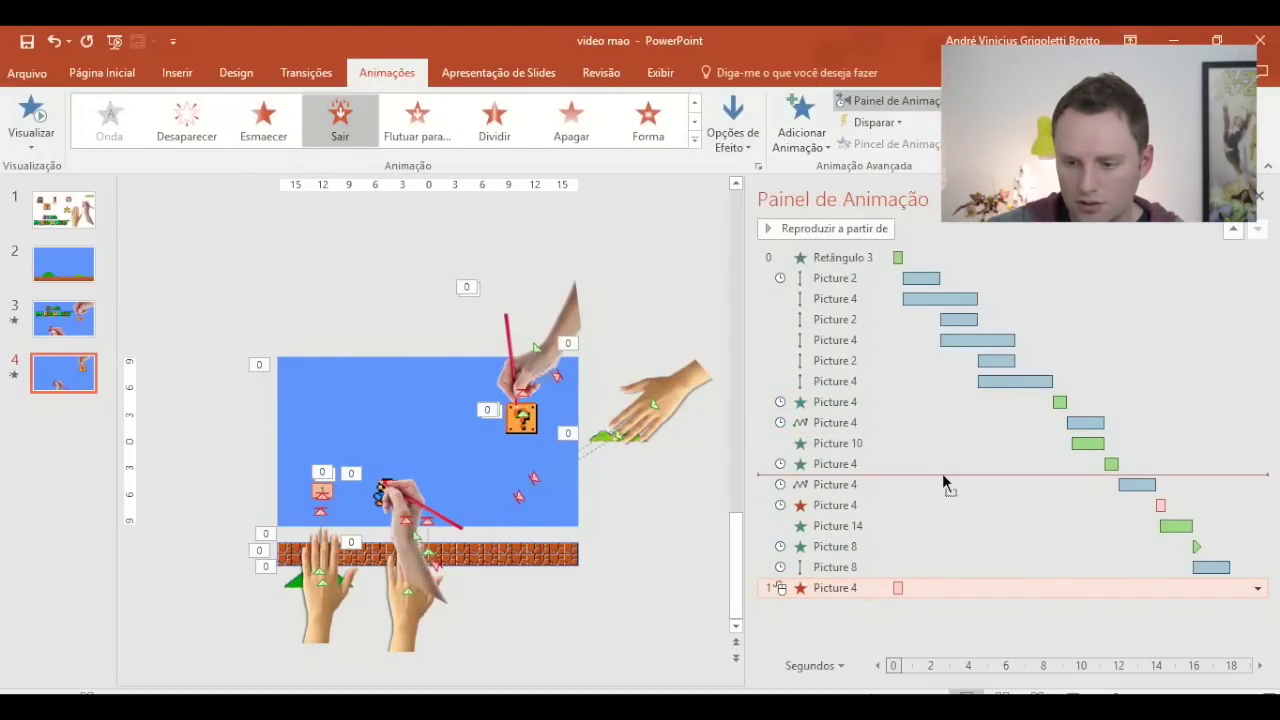
left_click_drag(943, 481, 946, 451)
left_click(1257, 443)
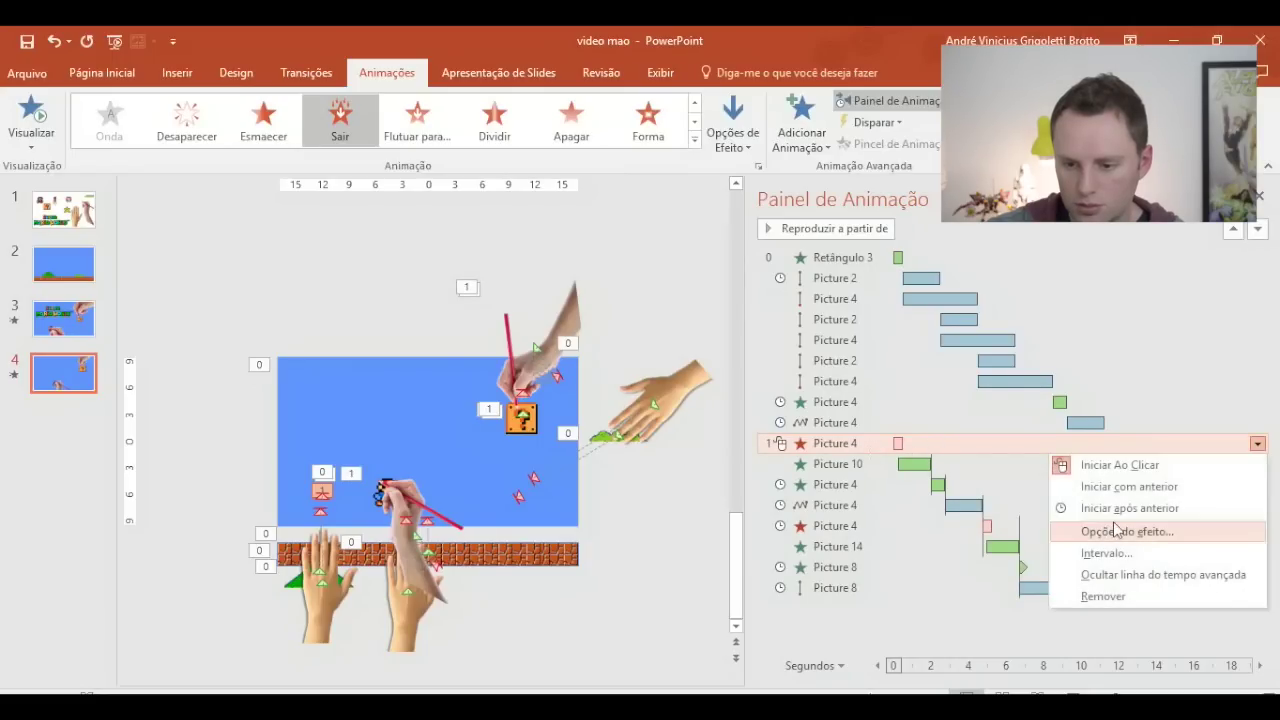
left_click(1110, 507)
- Give both hands' exit animations a 0,5 s smooth start
right_click(1055, 450)
left_click(1145, 536)
left_click_drag(577, 325, 658, 321)
left_click(740, 505)
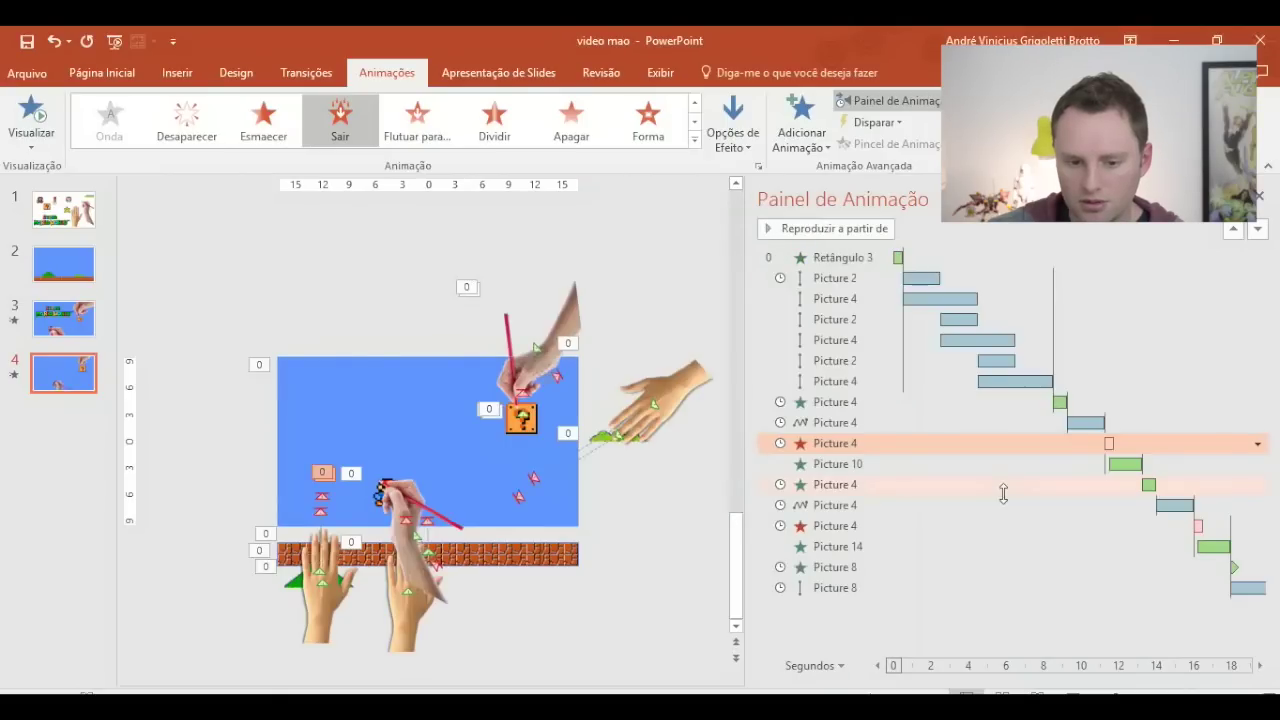
right_click(1094, 535)
left_click(1120, 608)
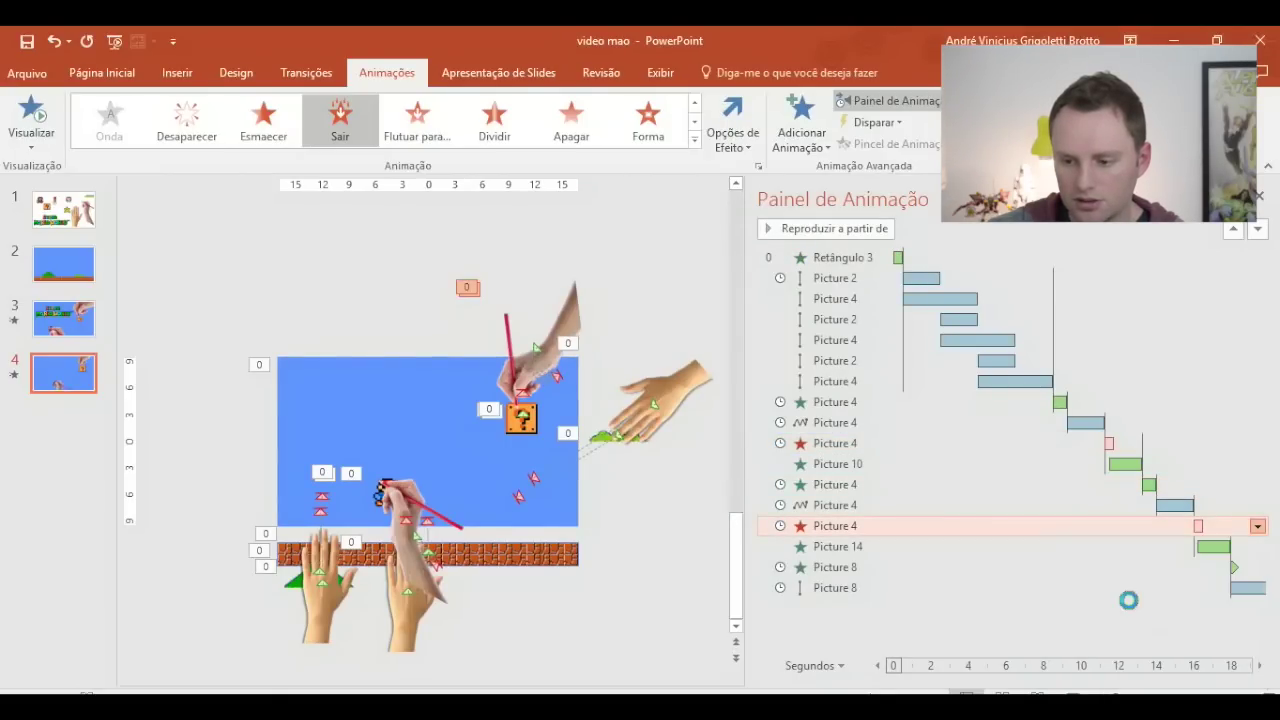
left_click_drag(577, 321, 658, 320)
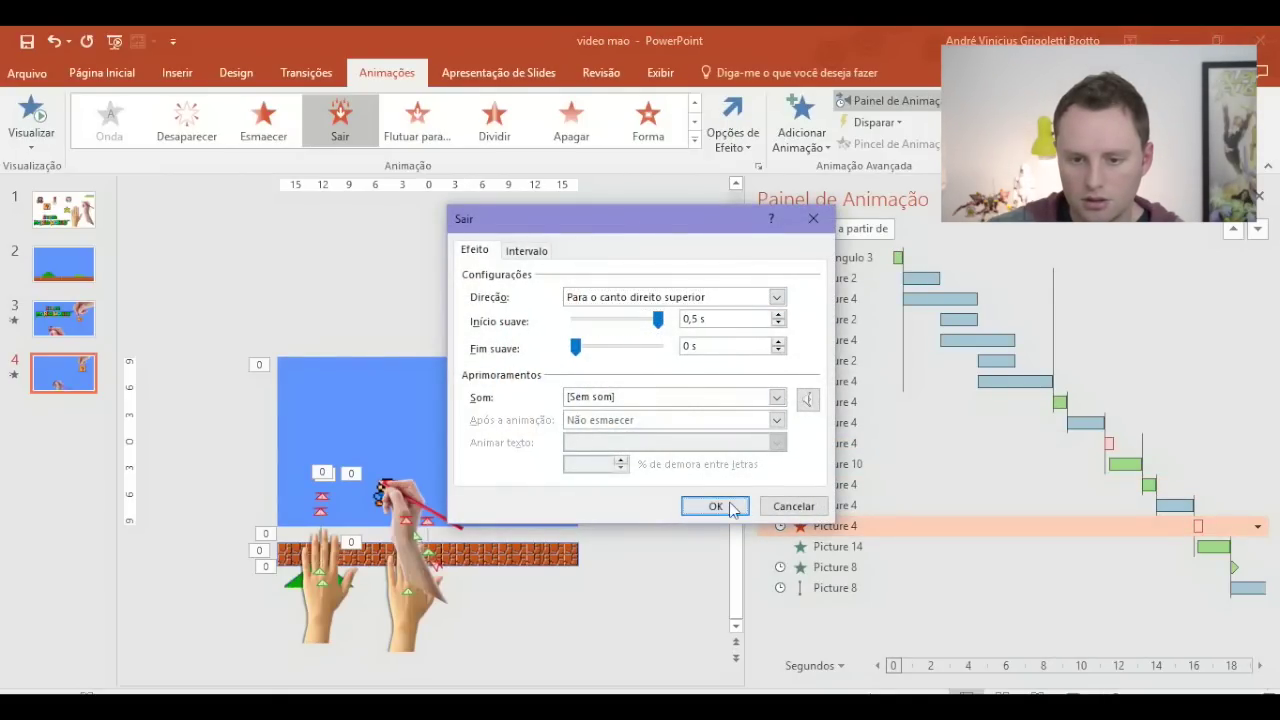
left_click(731, 507)
- Review both hands' exit animations and deselect the hand picture
left_click(420, 510)
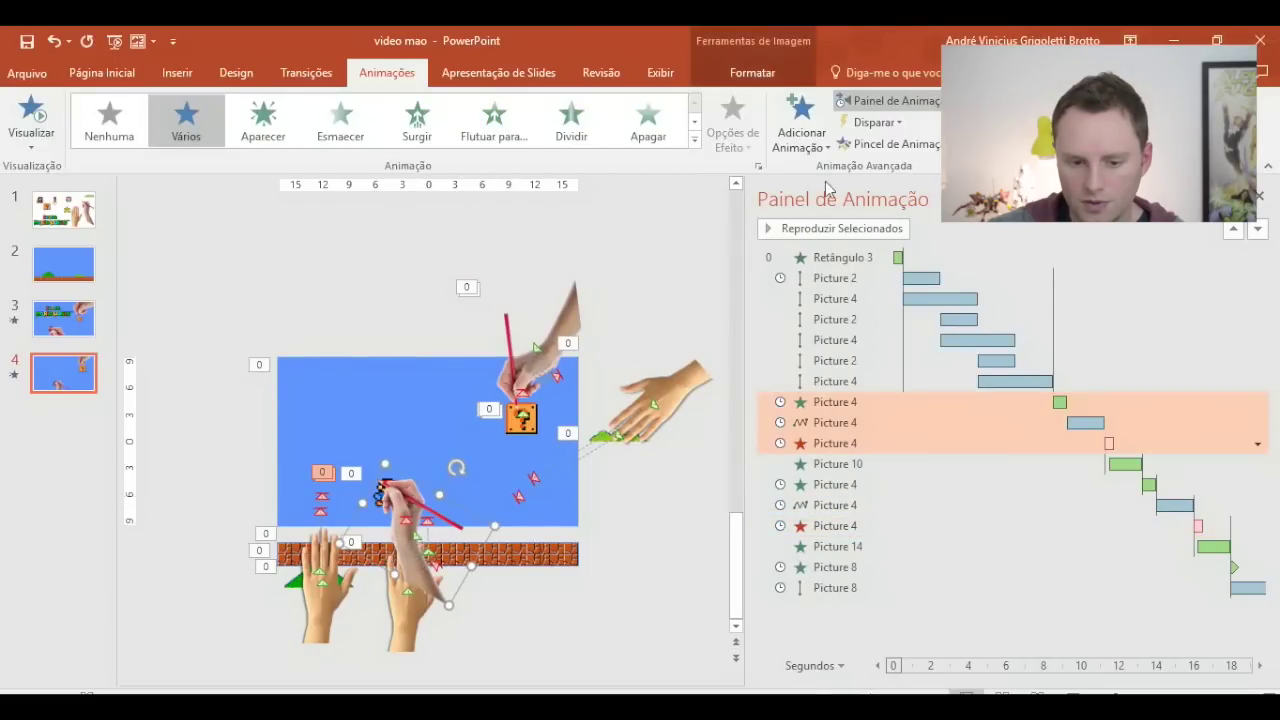
left_click(1118, 525)
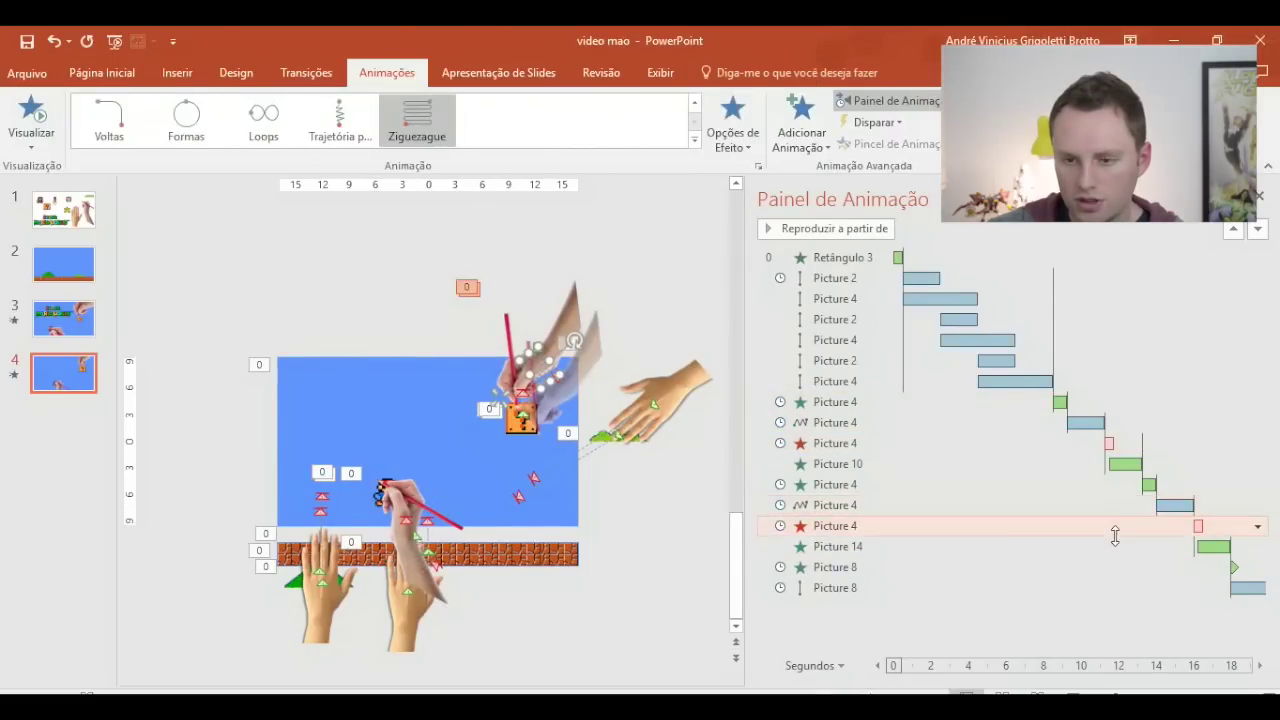
left_click(1076, 447)
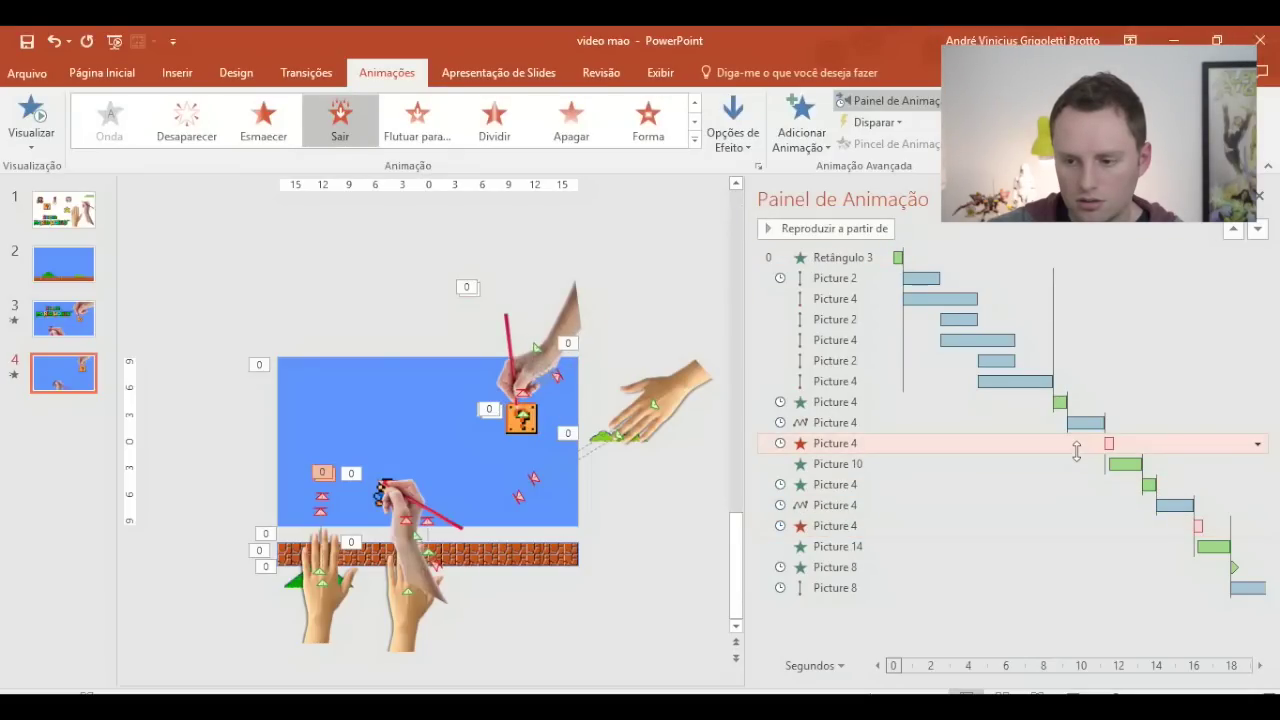
left_click(405, 508)
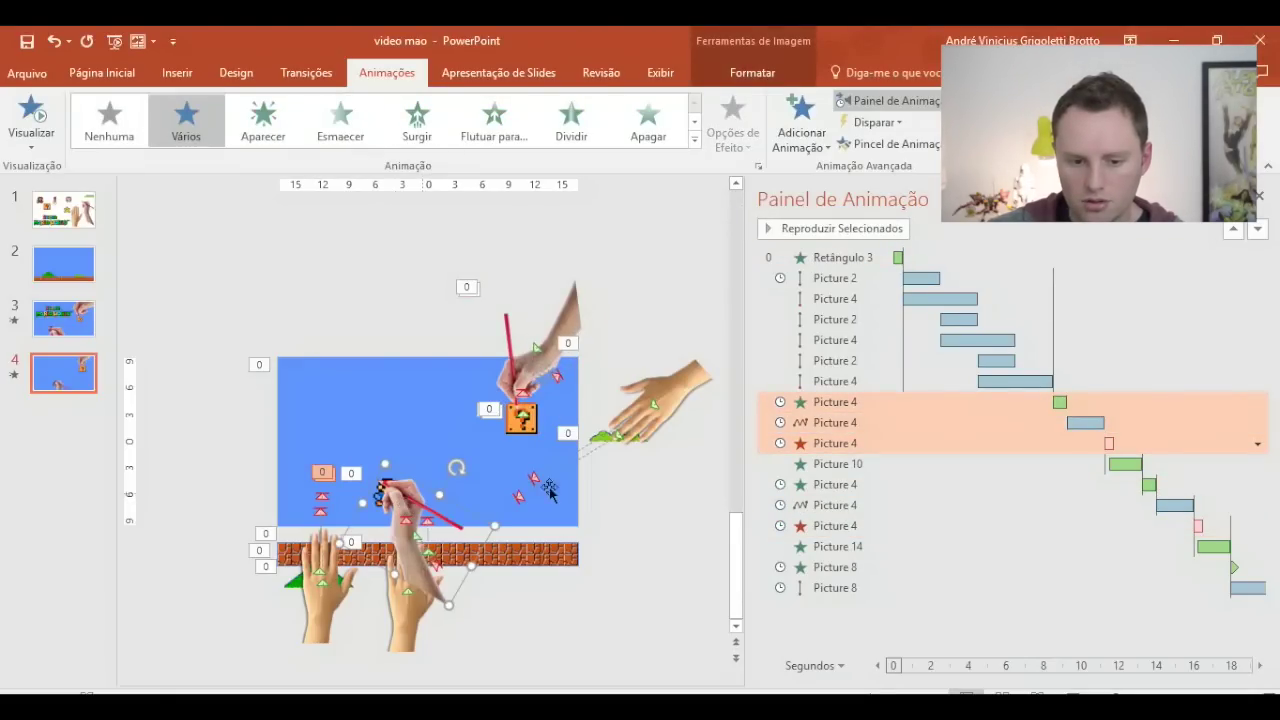
left_click(641, 286)
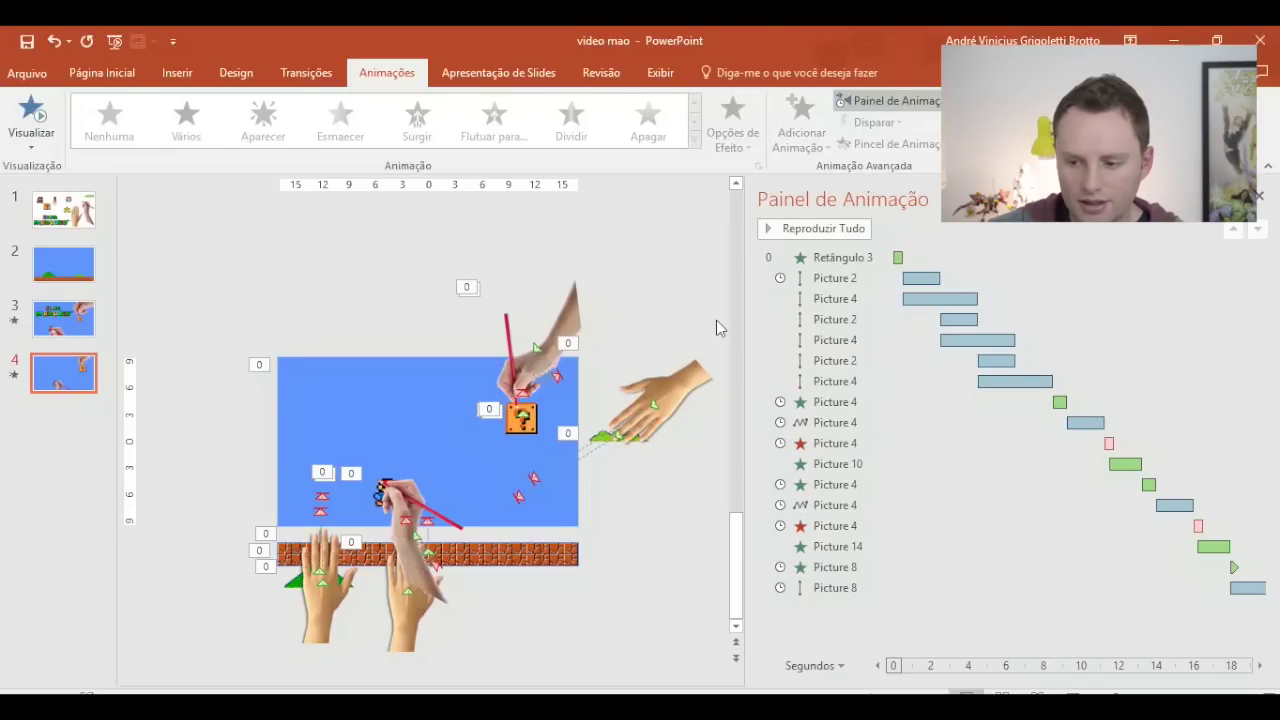
- Paste the Super Mario World logo from slide 1 onto slide 4's sky
left_click(63, 210)
left_click(355, 510)
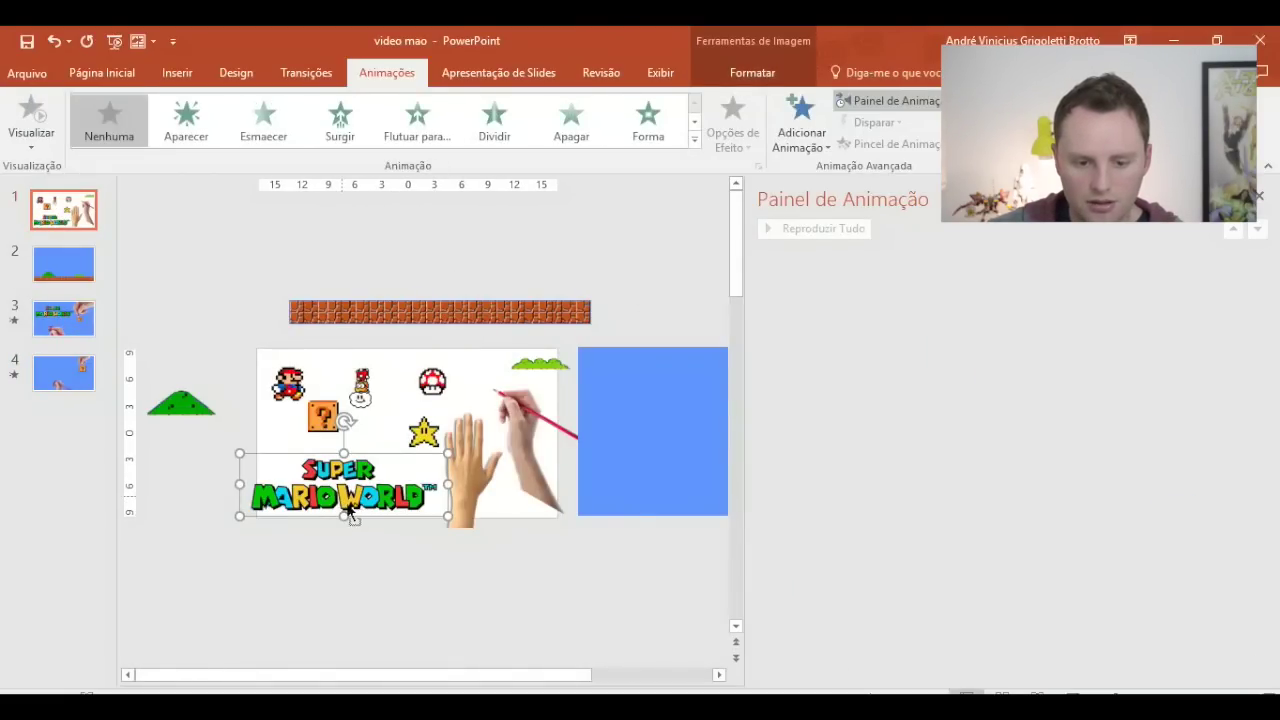
left_click(50, 268)
left_click(60, 320)
left_click(75, 386)
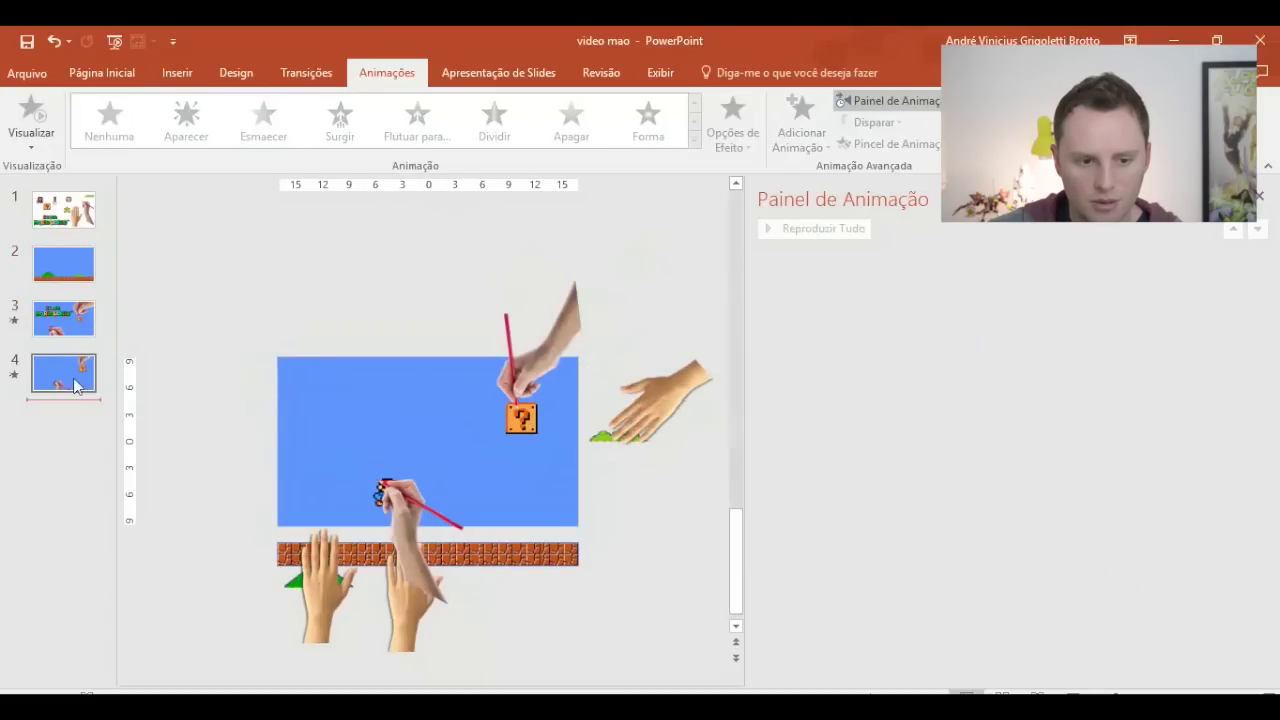
key("ctrl+v")
left_click_drag(357, 527, 381, 426)
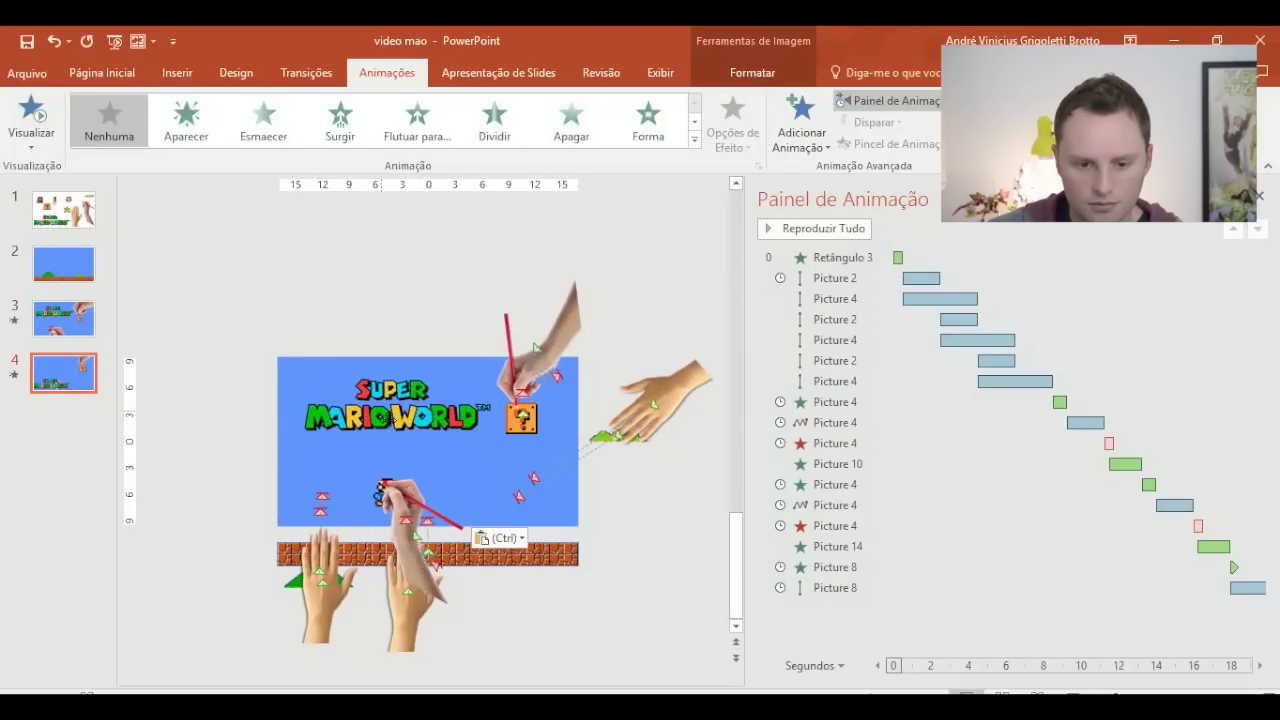
- Give the logo an Esmaecer fade entrance starting After Previous
left_click(265, 138)
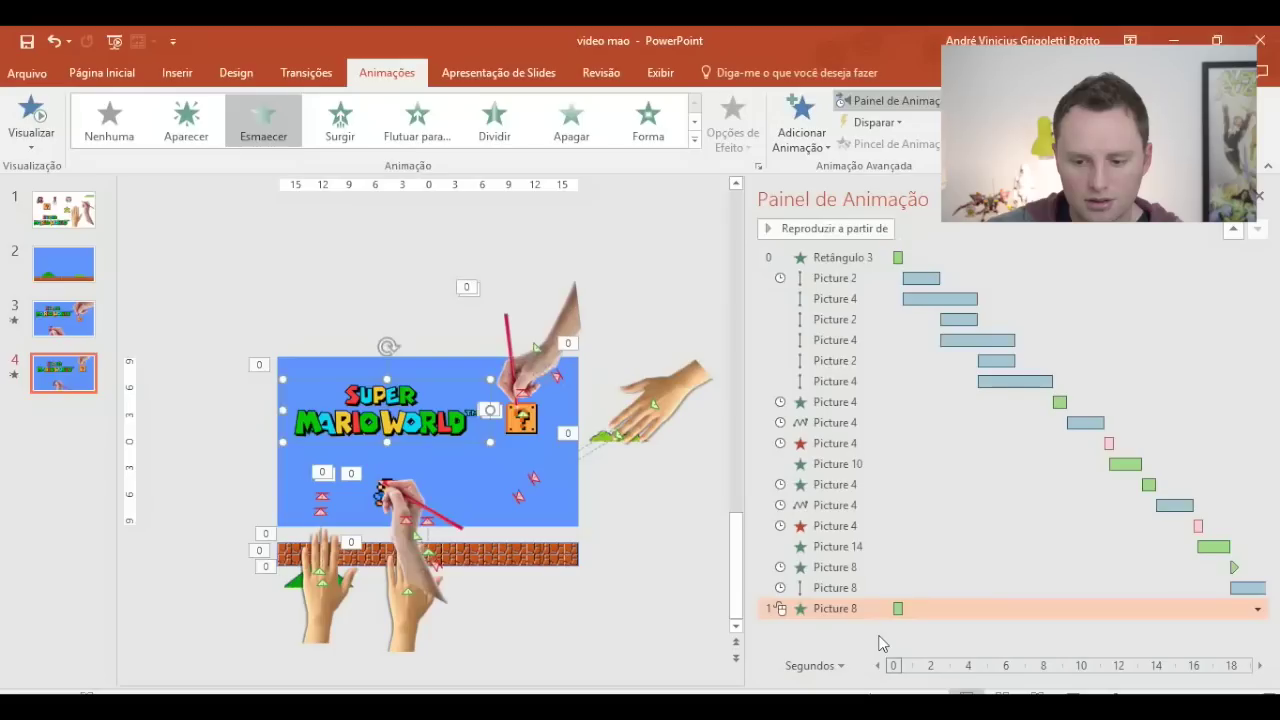
right_click(1054, 608)
left_click(1130, 498)
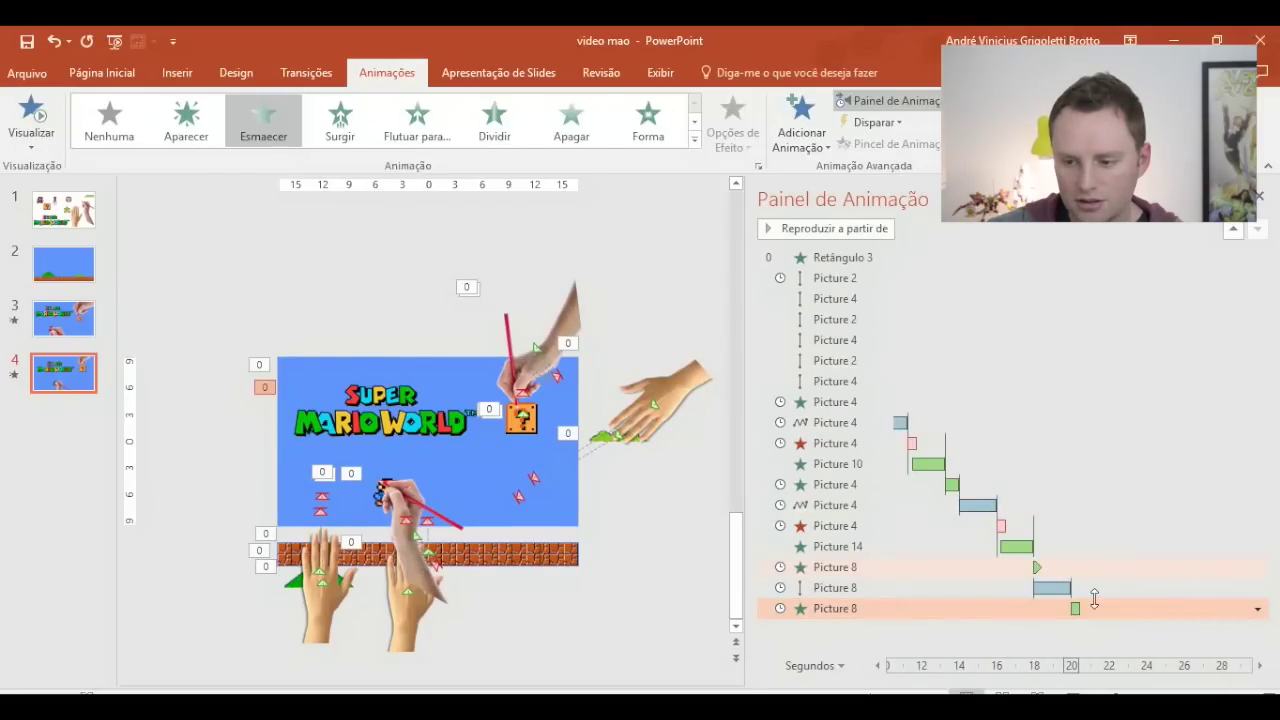
- Set the logo fade's duration to 0.1 s, repeated 3 times
right_click(1080, 610)
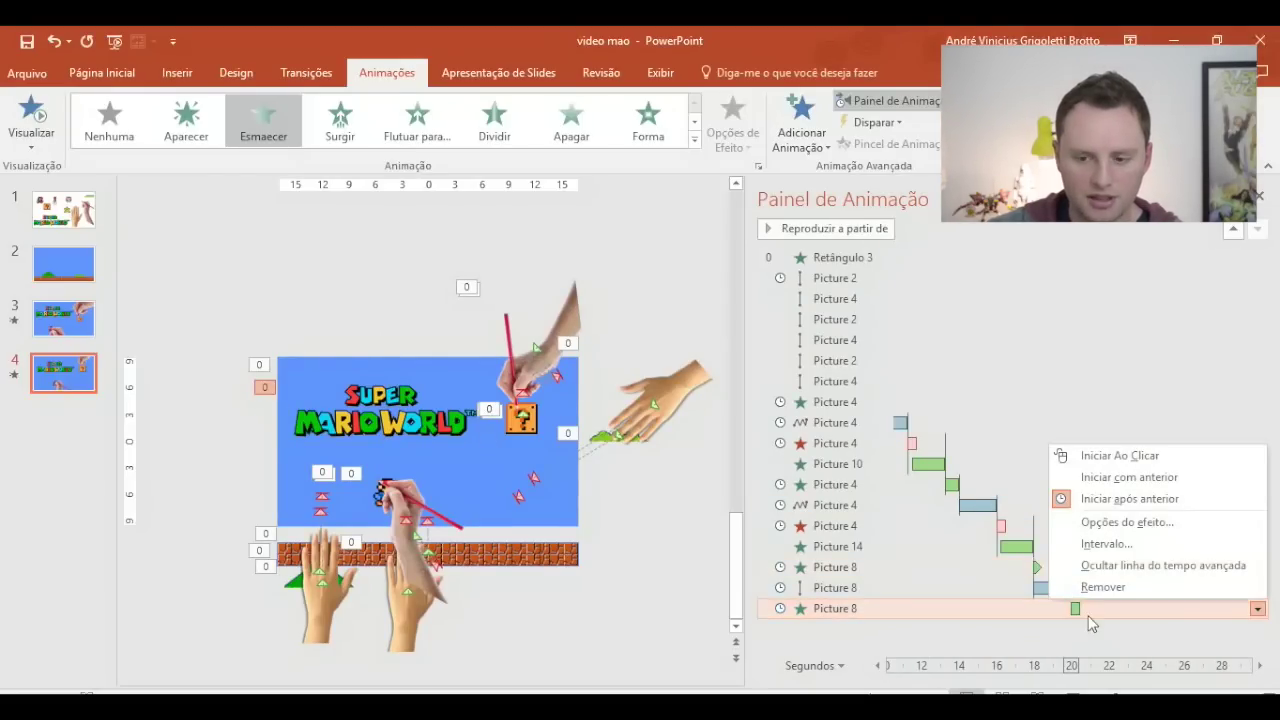
left_click(1100, 520)
left_click(514, 262)
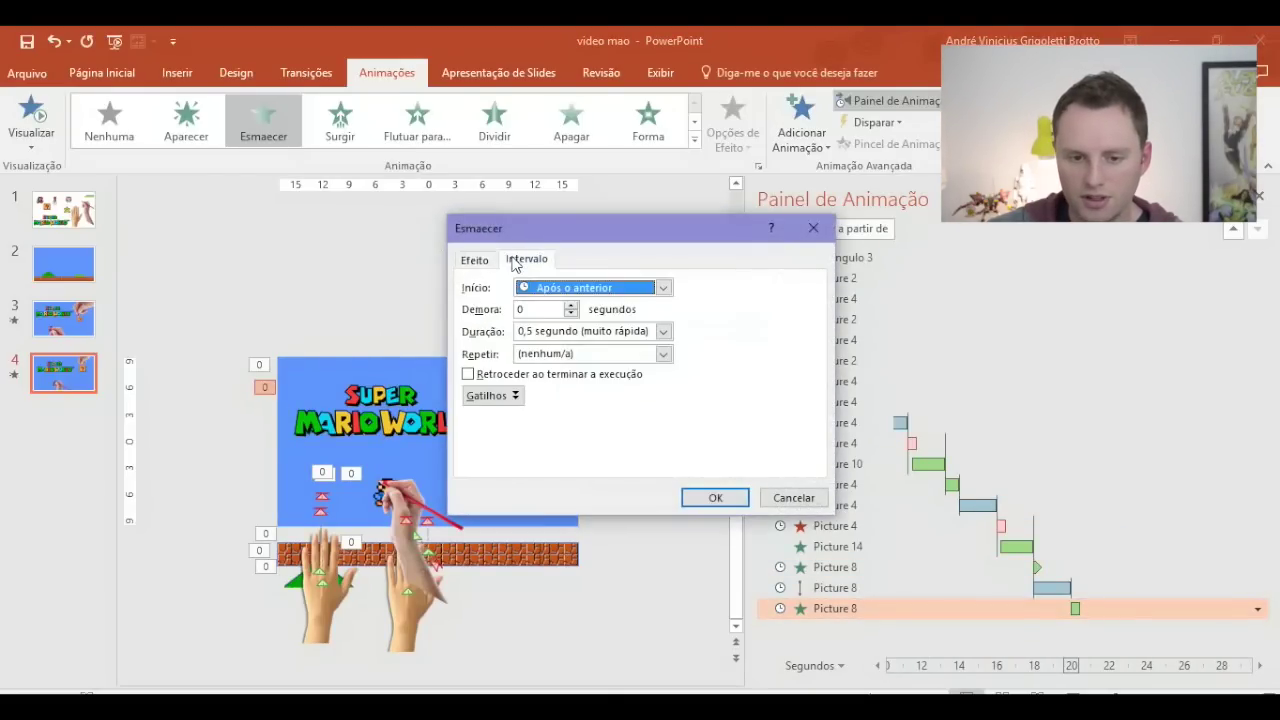
left_click(565, 333)
type("0,1")
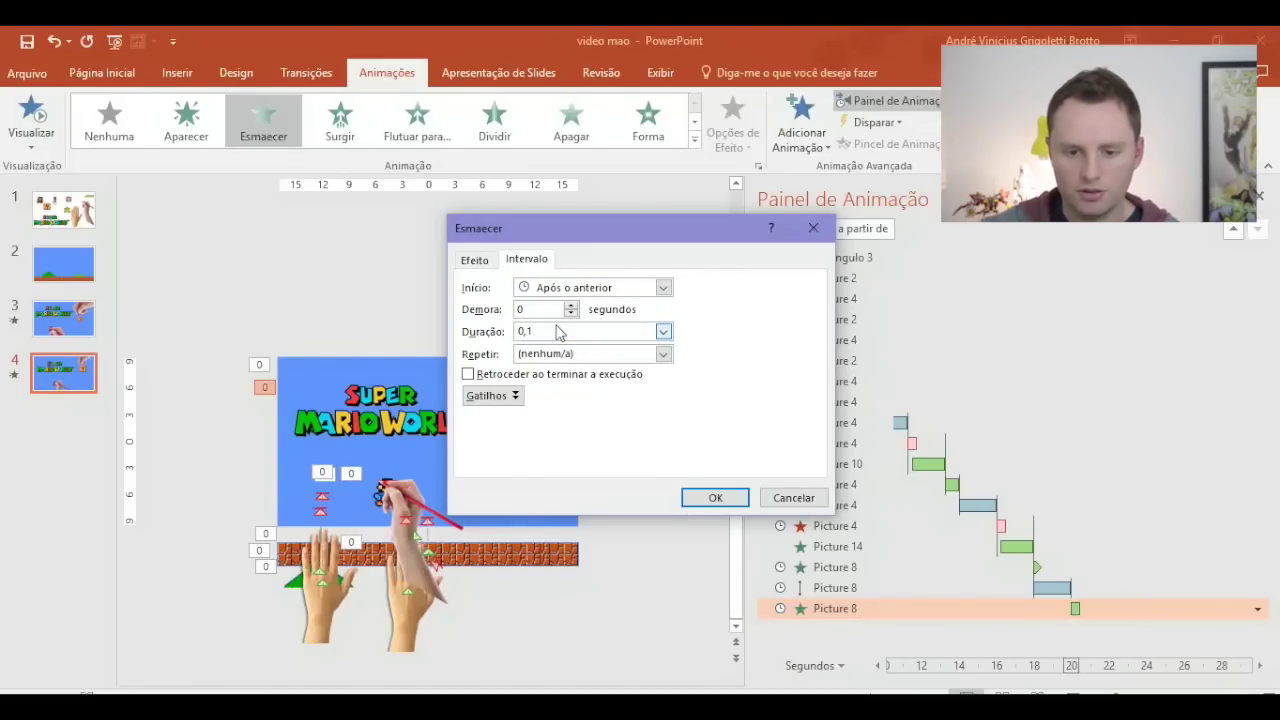
left_click(716, 498)
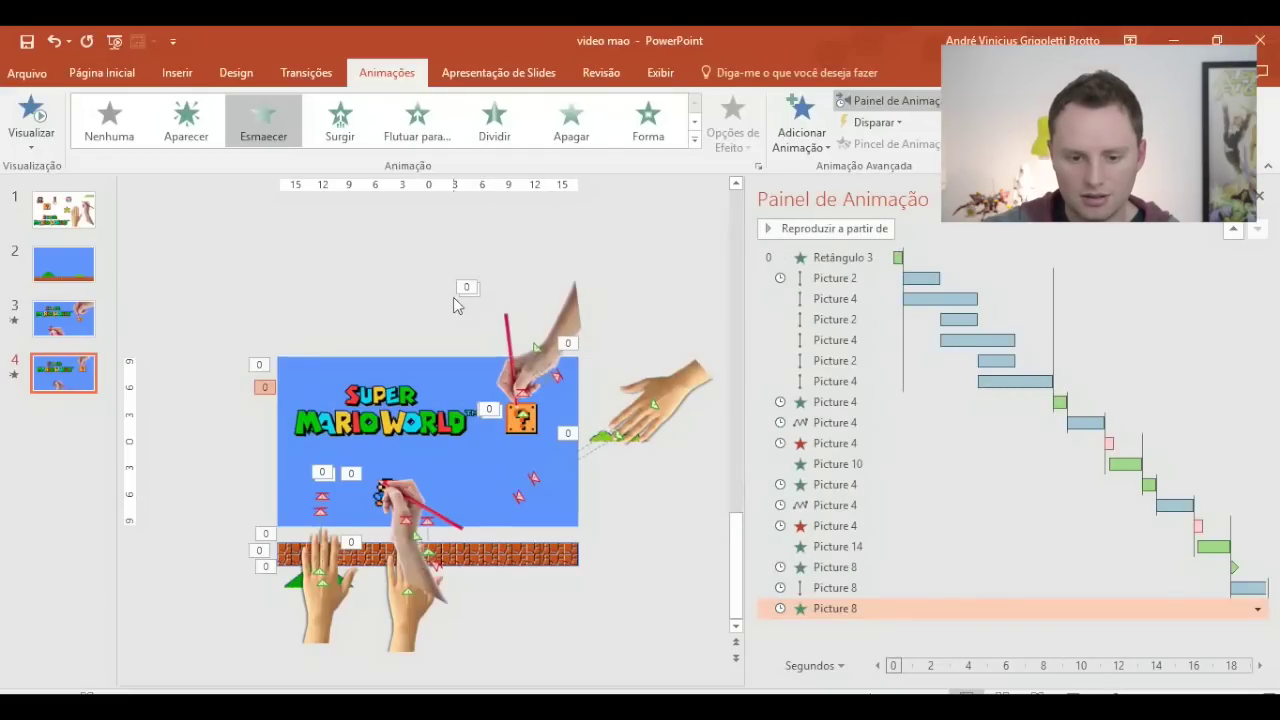
left_click(60, 213)
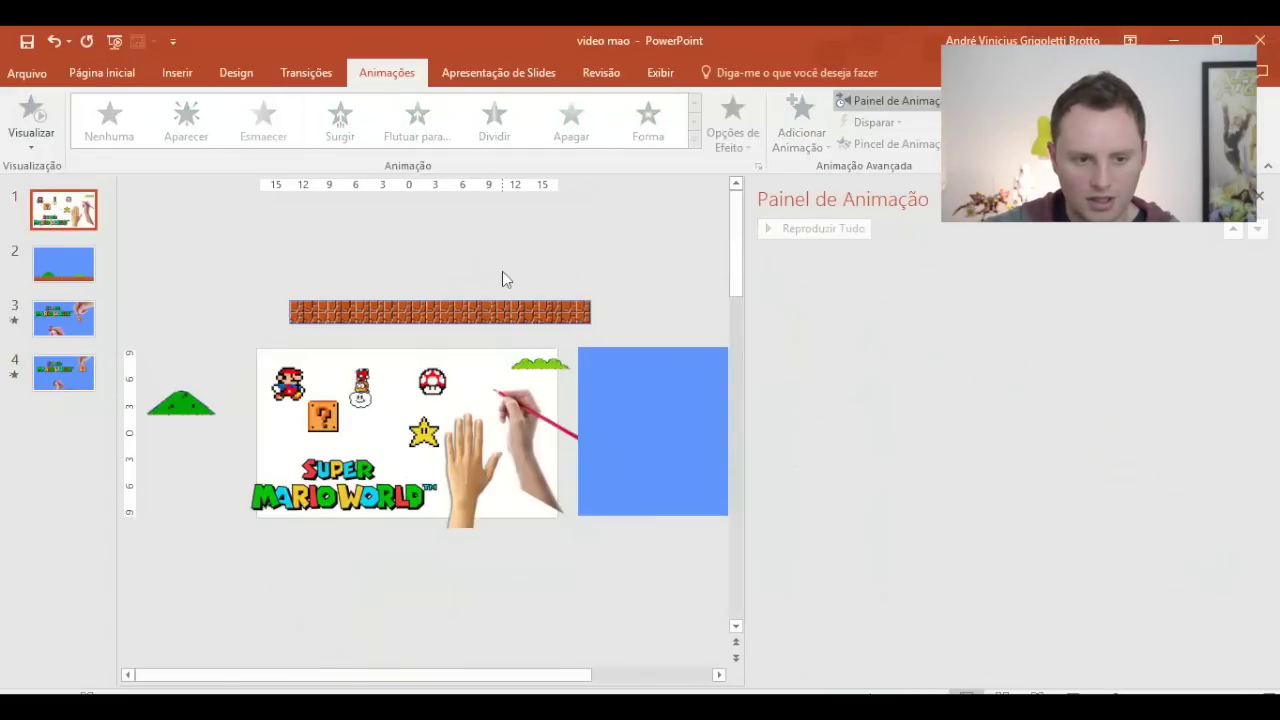
- Paste the Lakitu cloud character from slide 1 at slide 4's left edge, flipped horizontally
left_click(374, 393)
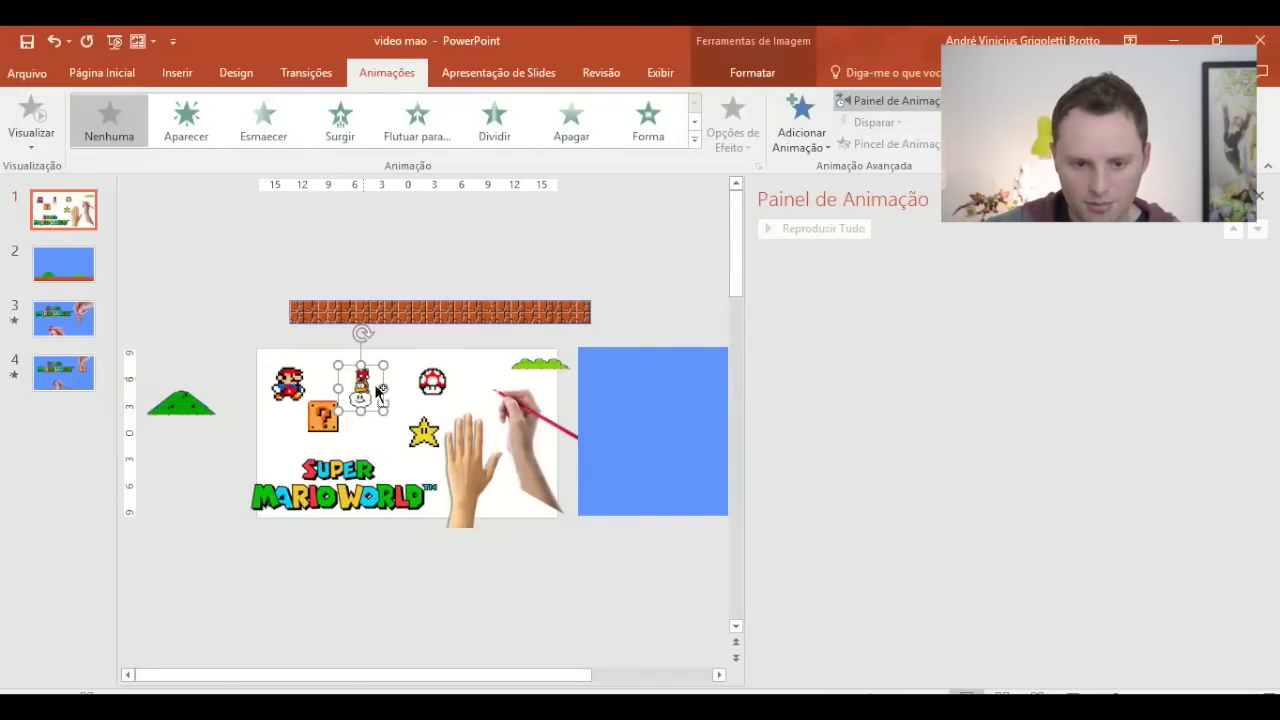
left_click(64, 372)
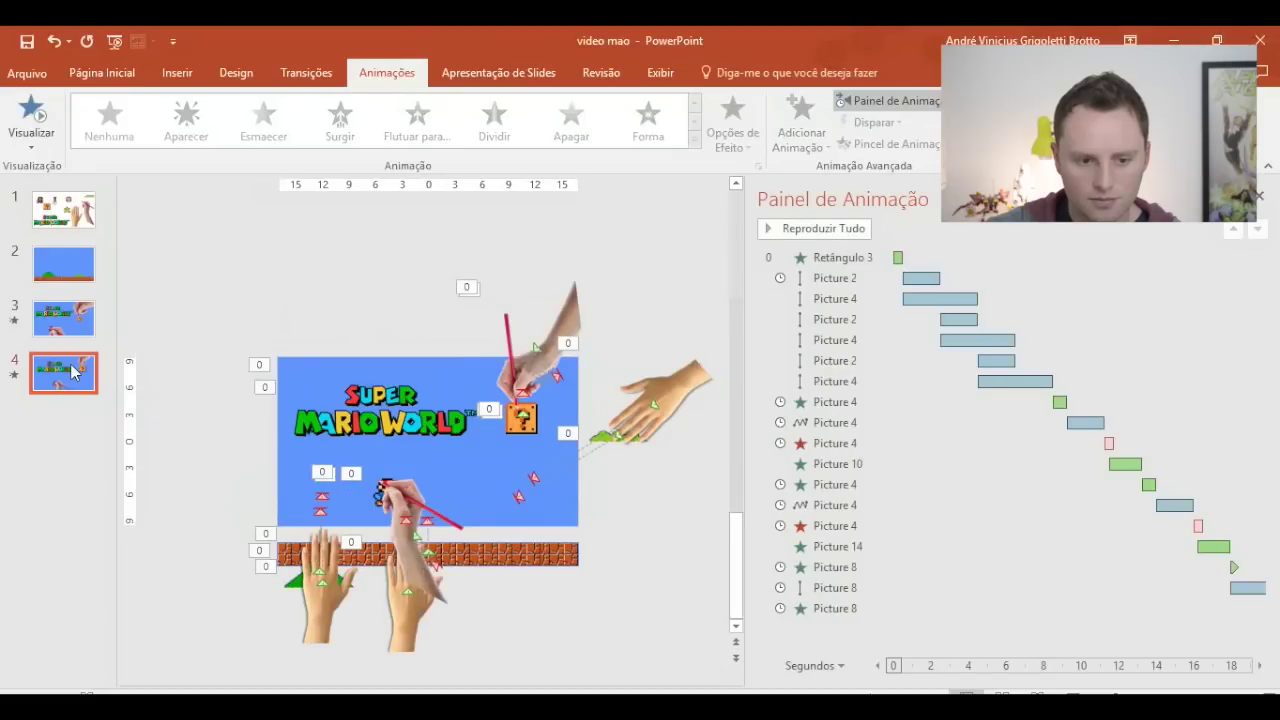
key("ctrl+v")
left_click_drag(381, 398, 268, 410)
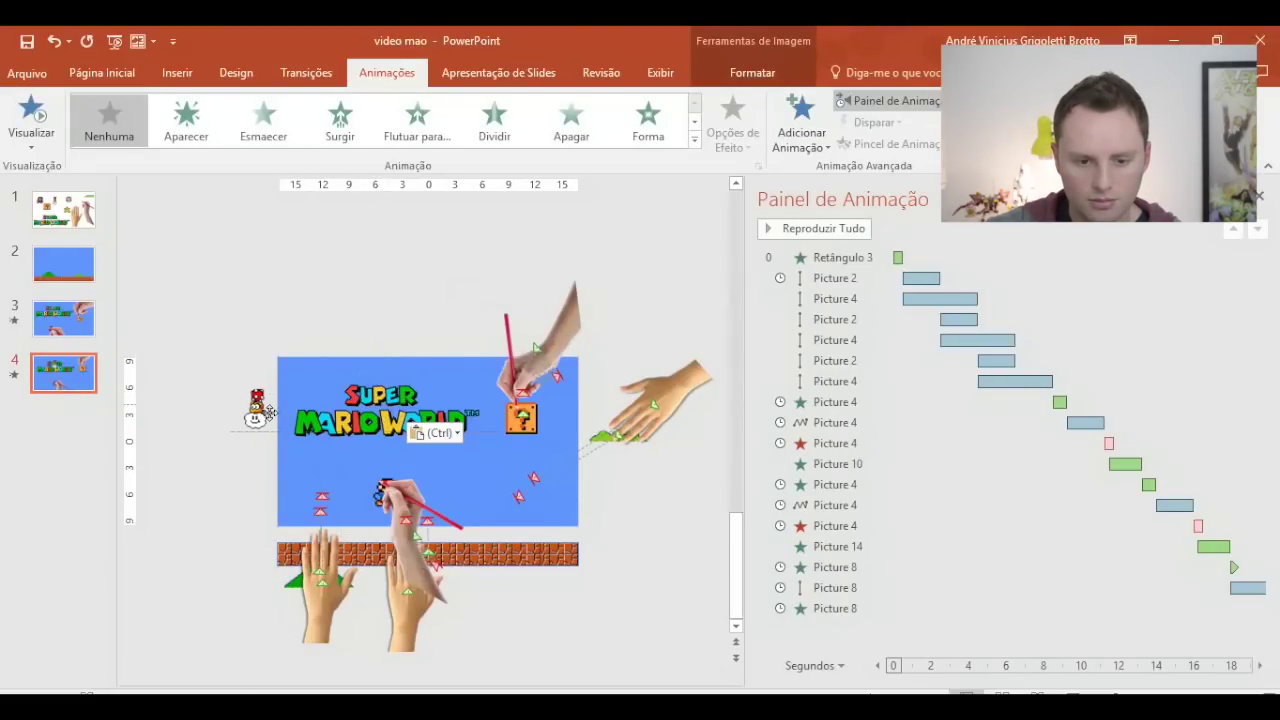
left_click(265, 400)
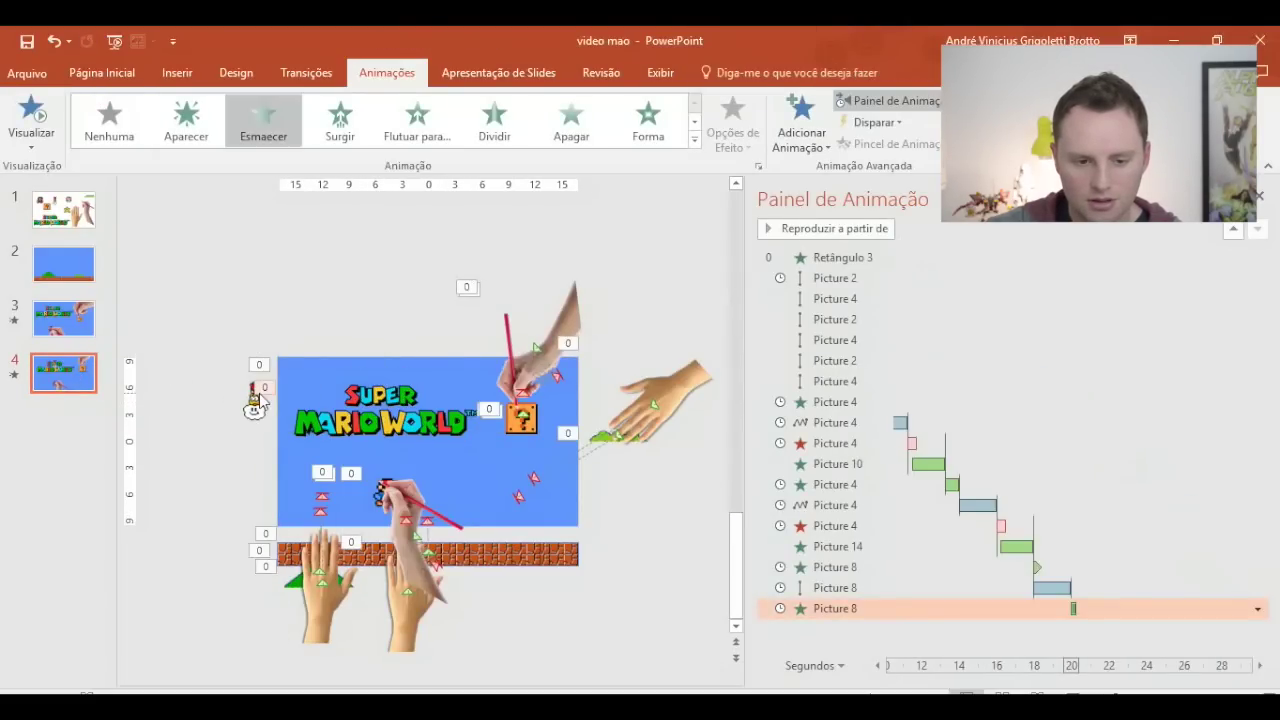
left_click(262, 415)
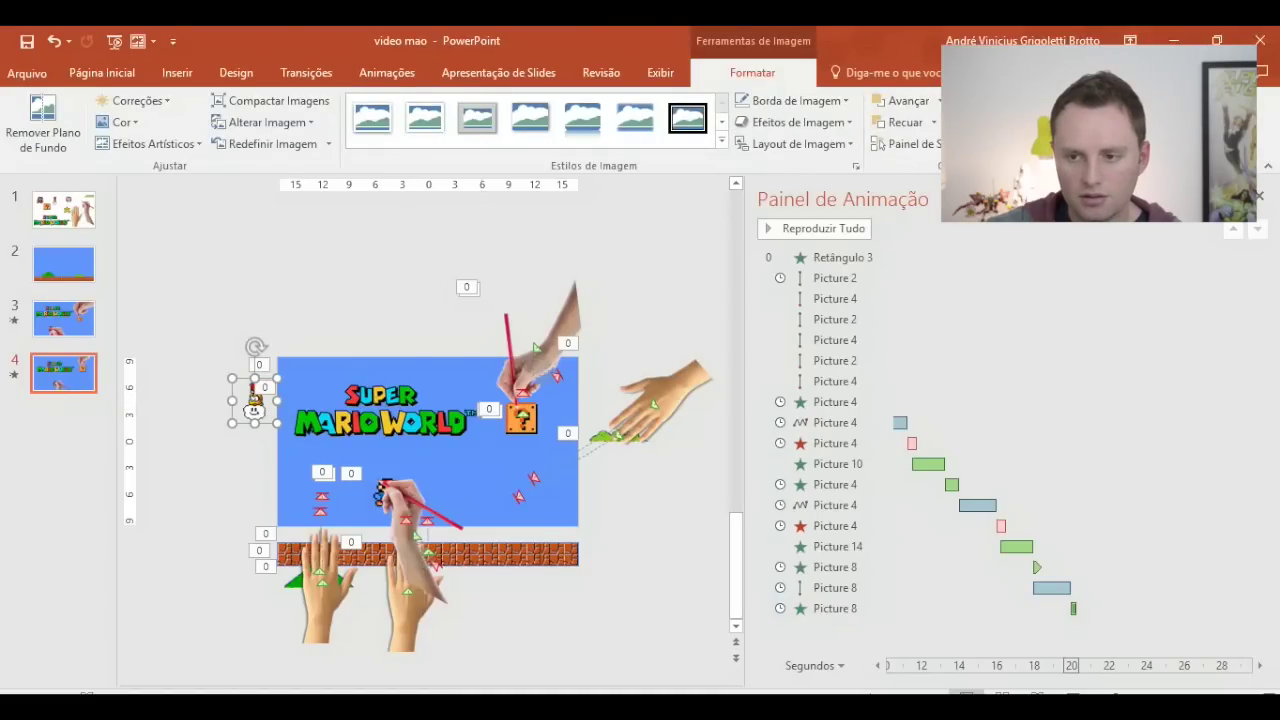
left_click(975, 143)
left_click(1076, 237)
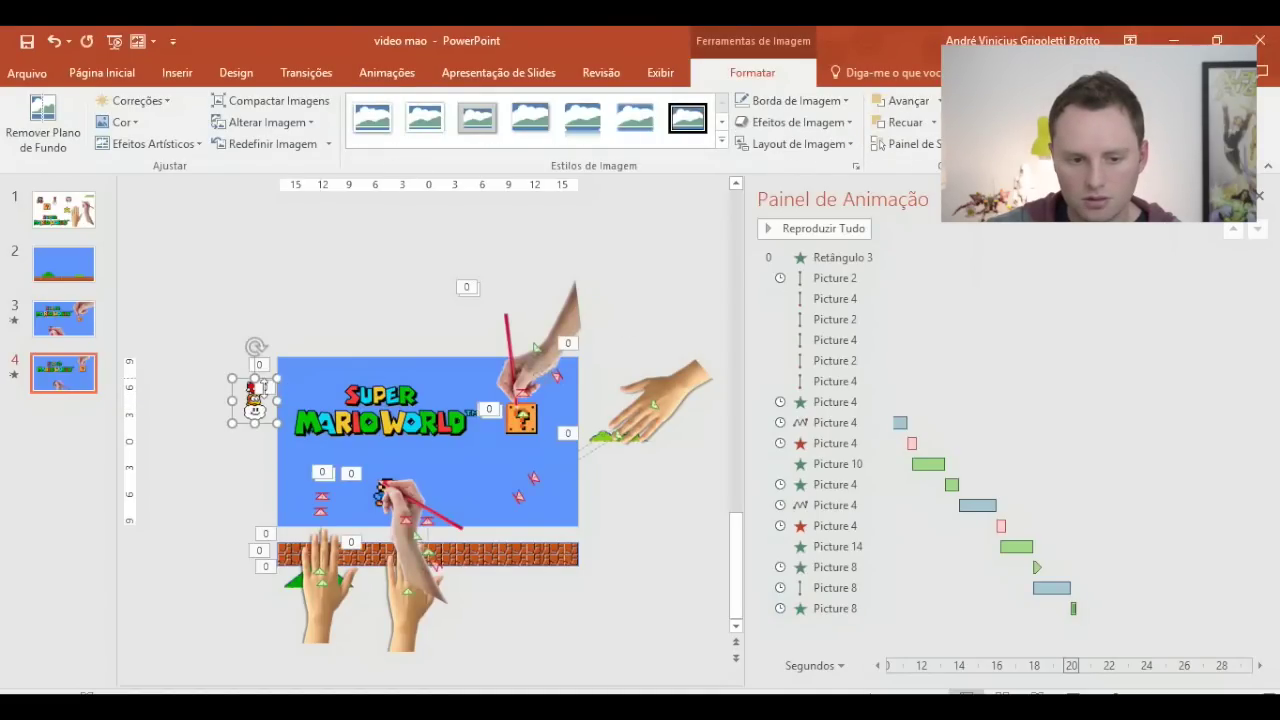
scroll(259, 357, "up", 2, "ctrl")
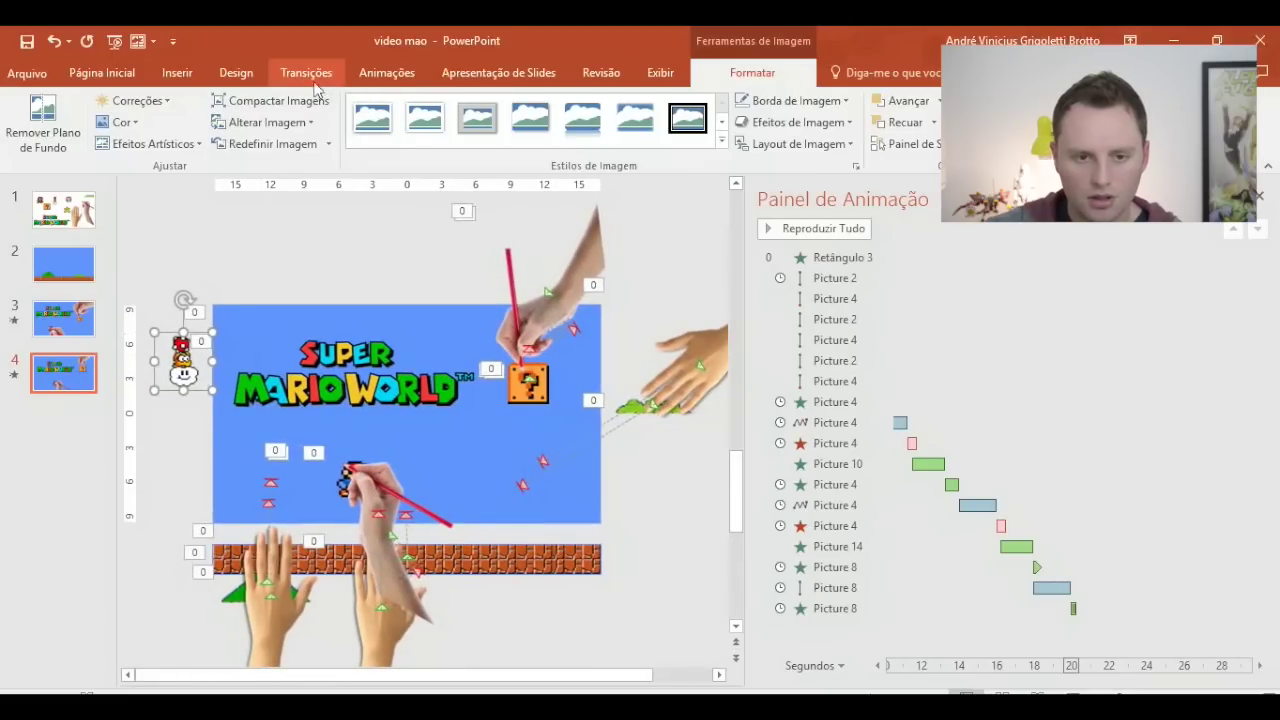
left_click(376, 78)
left_click(694, 137)
scroll(694, 160, "down", 1)
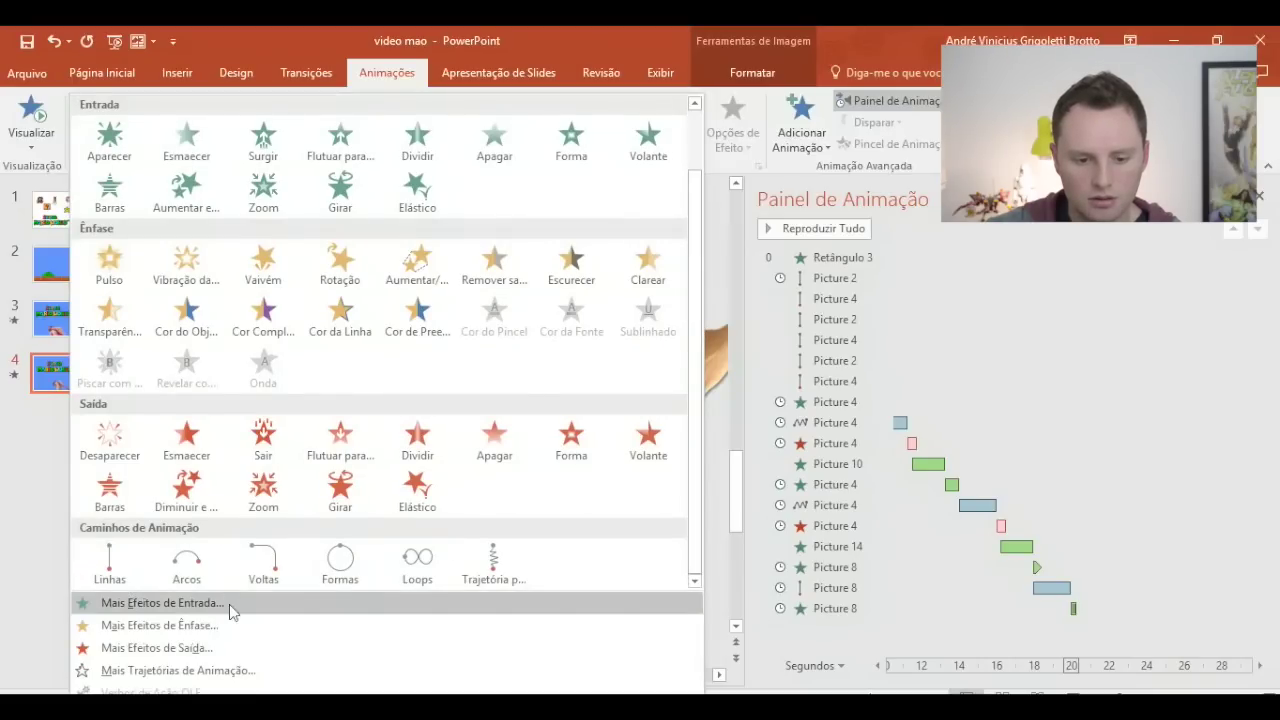
- Apply a Curva em s 1 motion path to the character and stretch it to the slide's right side
left_click(224, 674)
left_click_drag(849, 347, 852, 405)
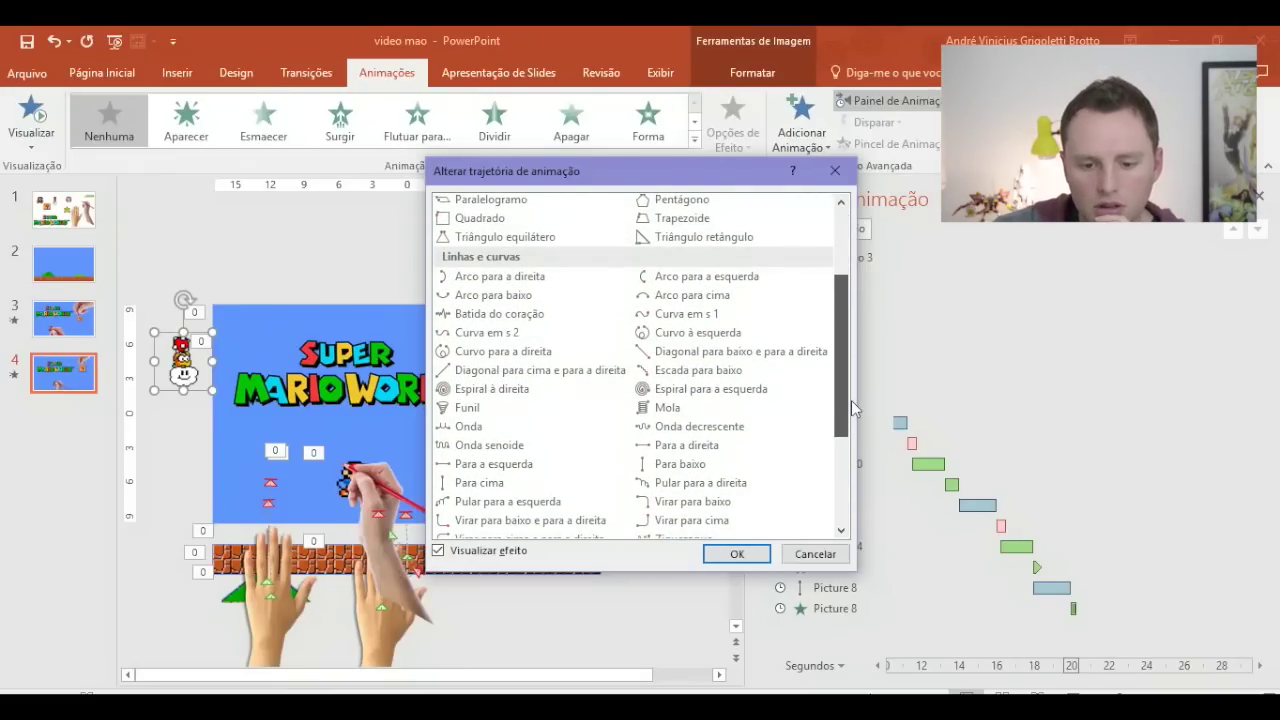
left_click_drag(852, 405, 851, 370)
left_click(700, 395)
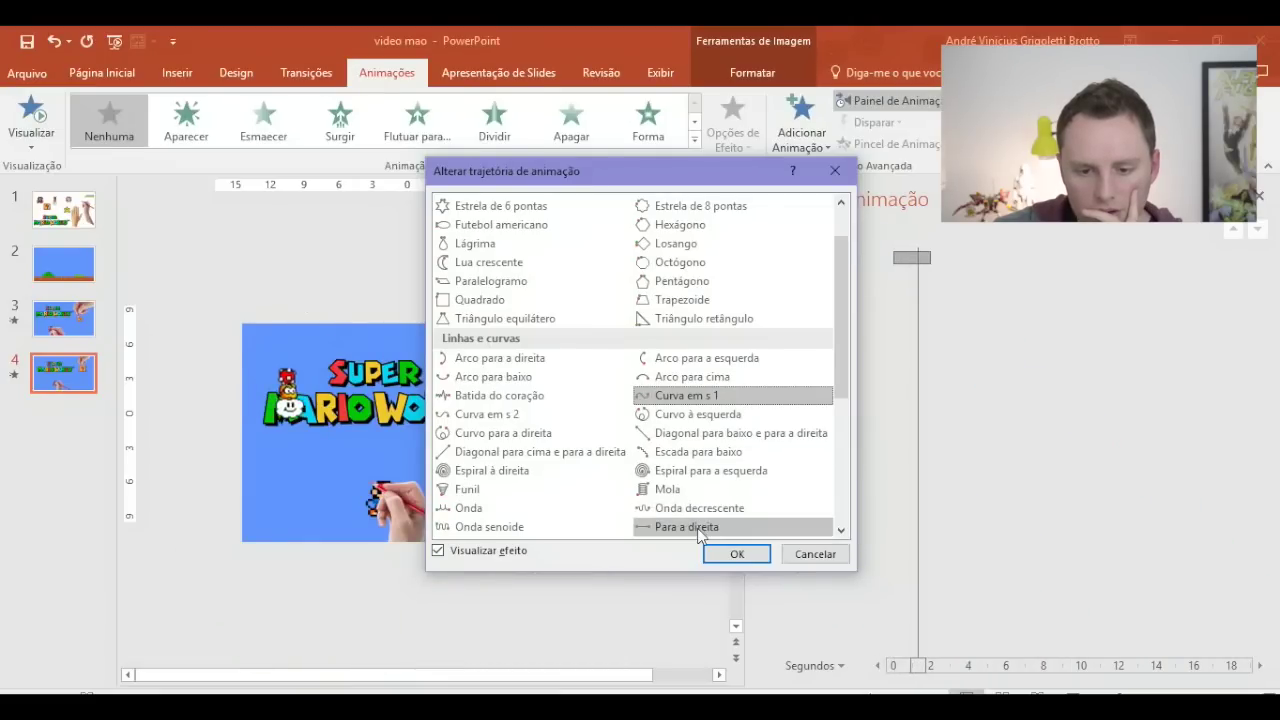
left_click(738, 550)
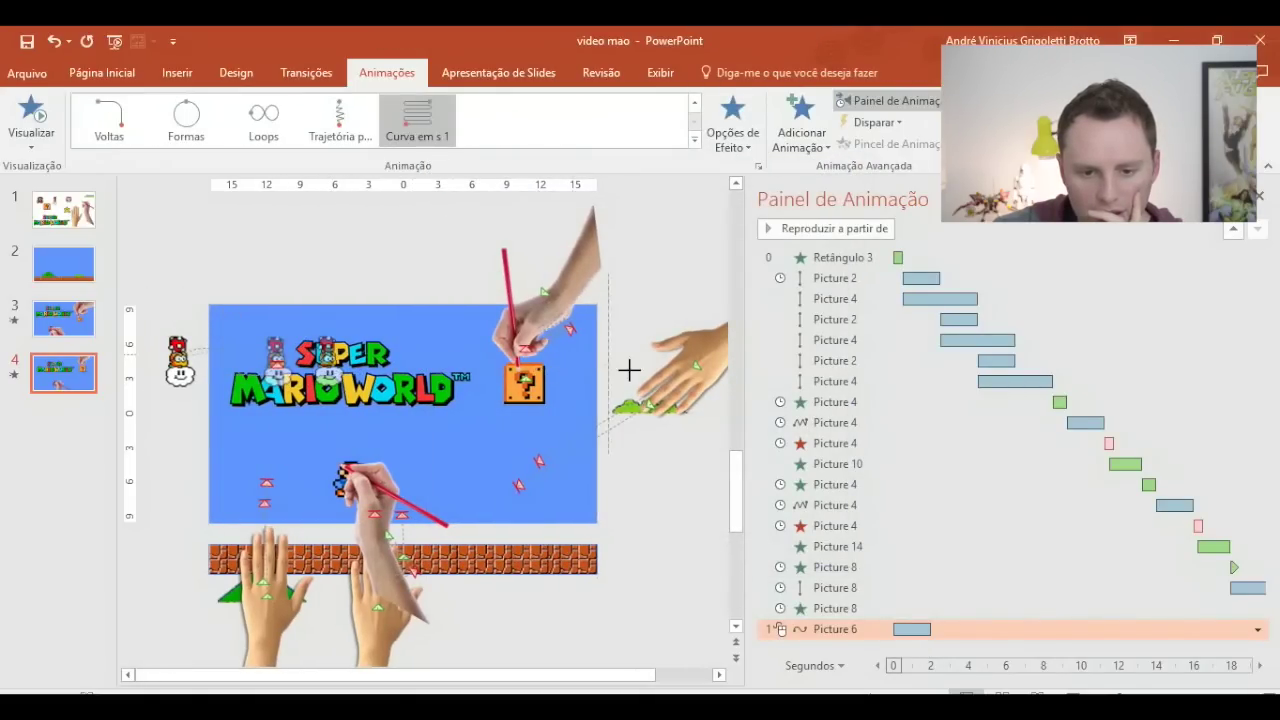
left_click_drag(285, 368, 640, 374)
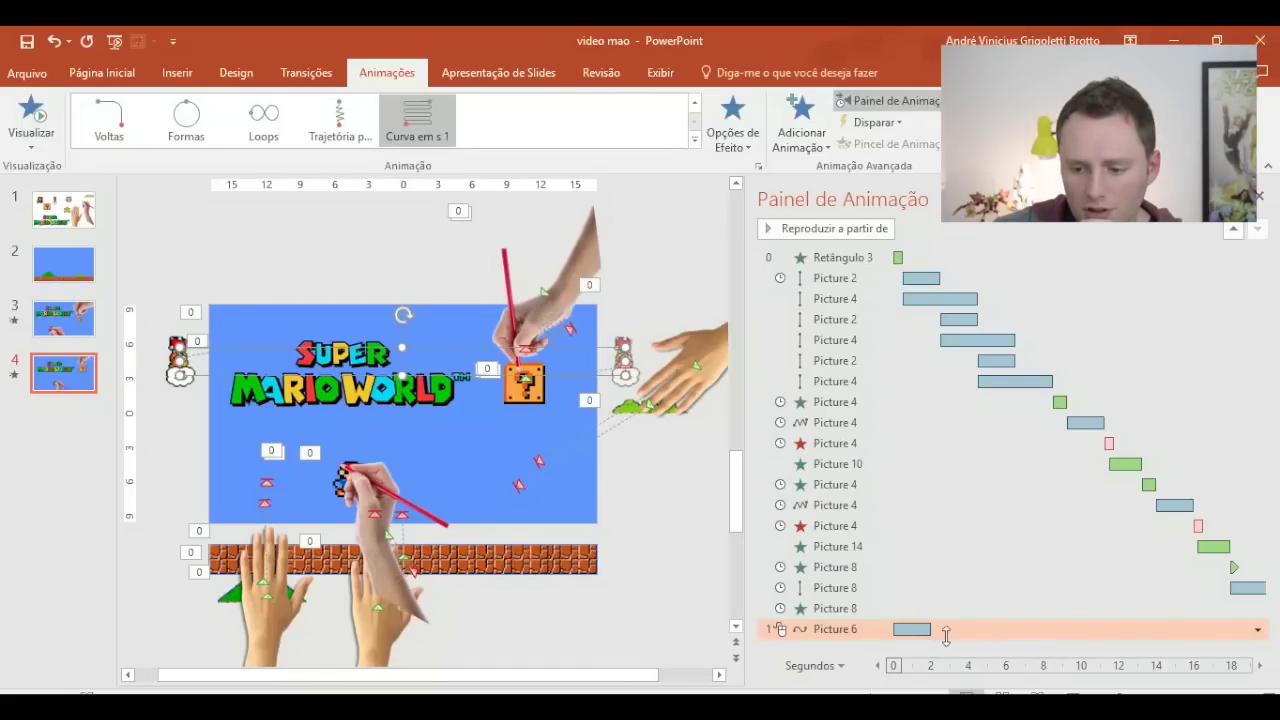
- Turn on auto-reverse for the character's S-curve path
right_click(1052, 625)
left_click(1110, 540)
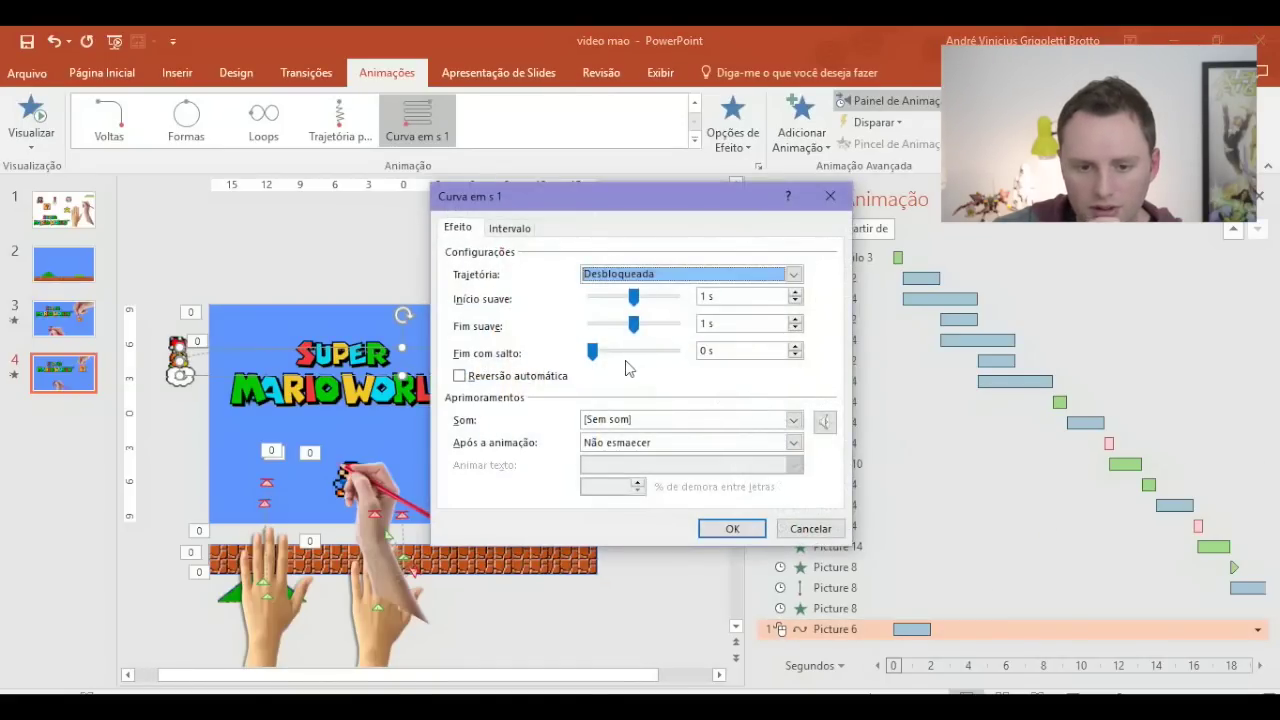
left_click(511, 377)
left_click(741, 537)
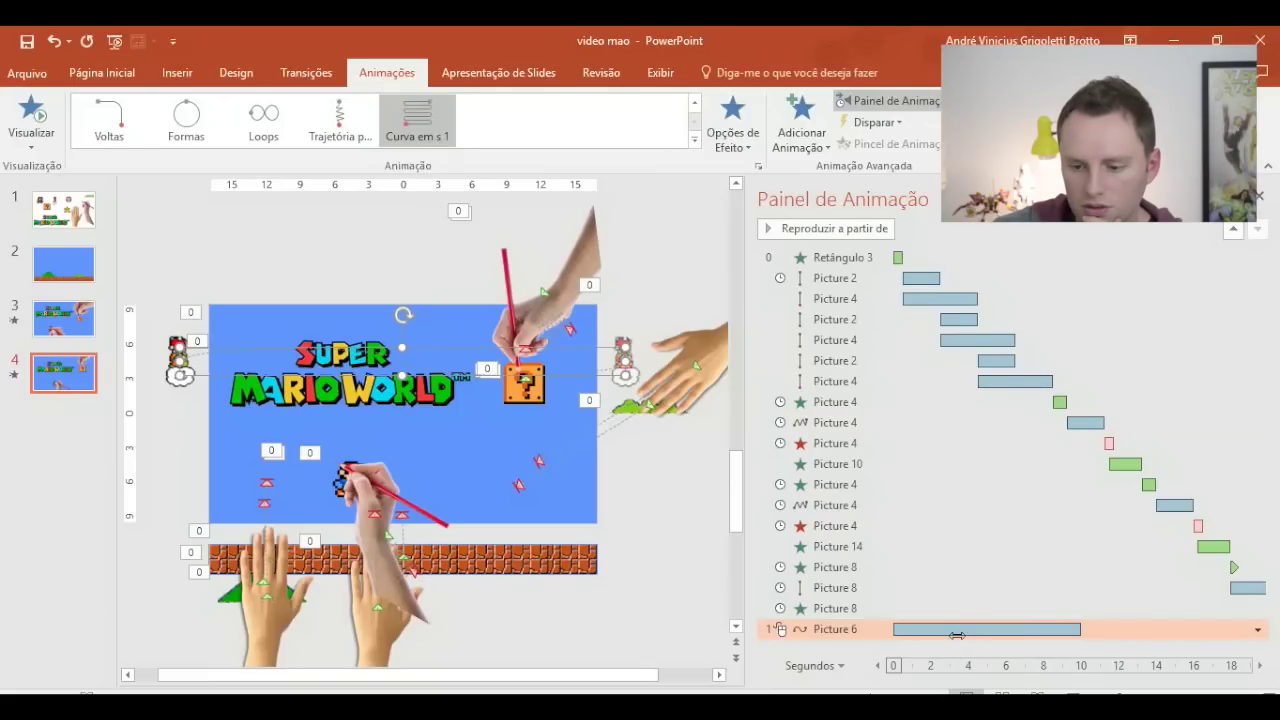
- Start the S-curve path After Previous, then run the slide show from slide 3
right_click(1047, 627)
left_click(1105, 522)
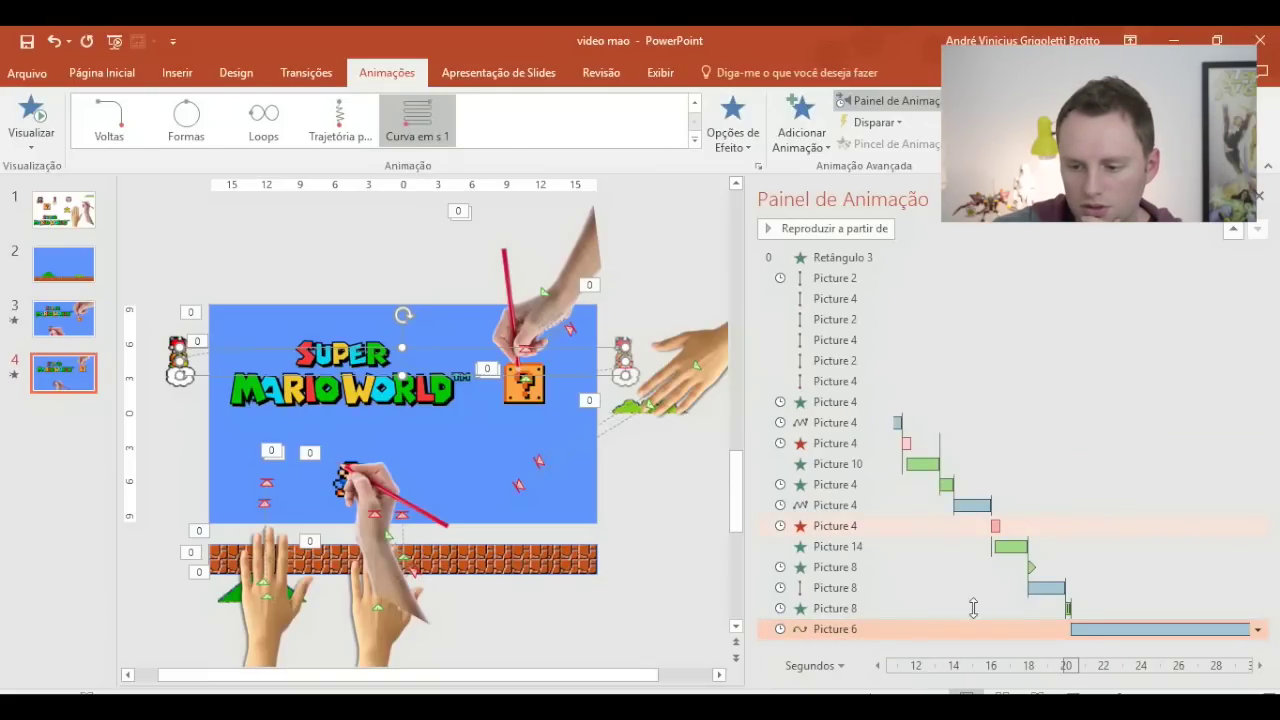
left_click(63, 318)
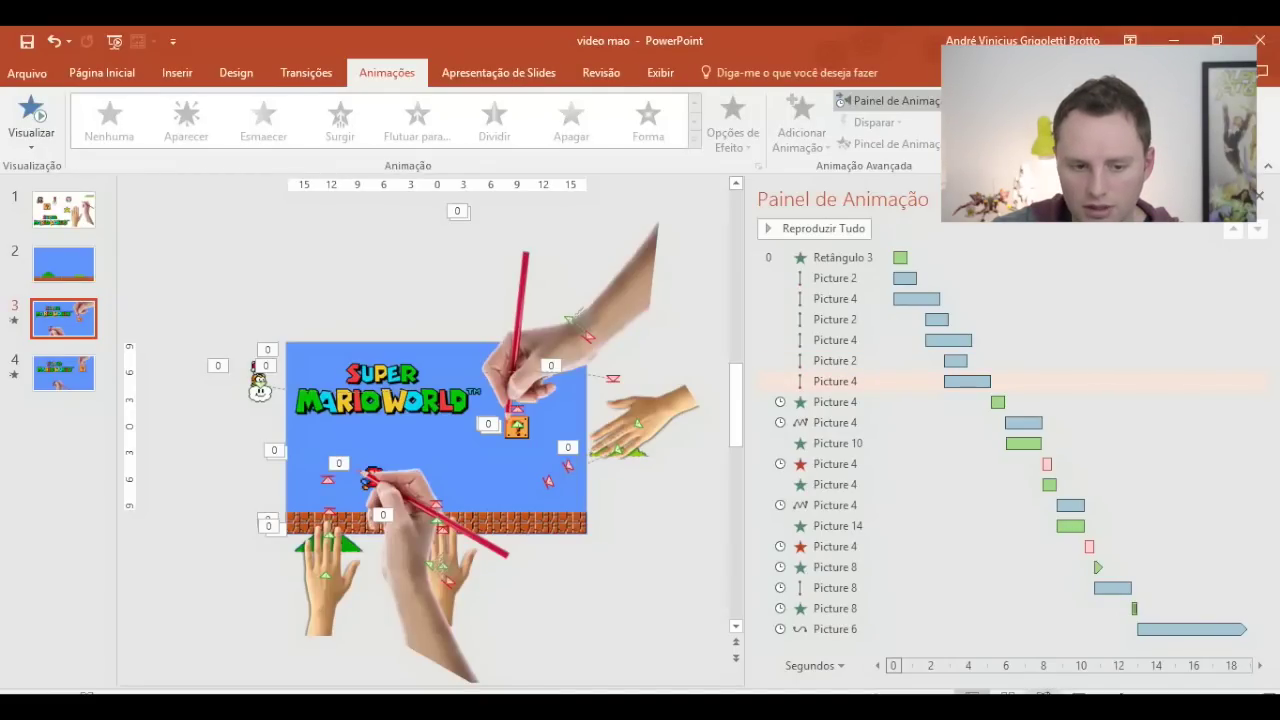
key("shift+F5")
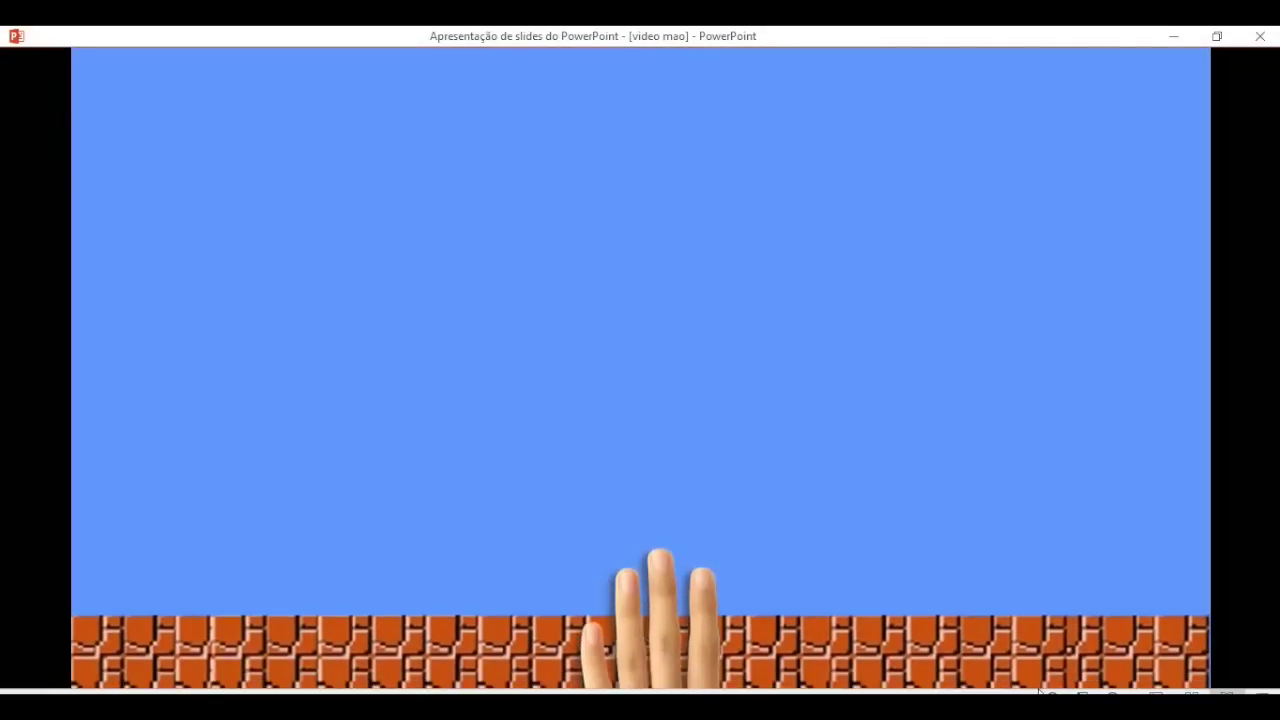